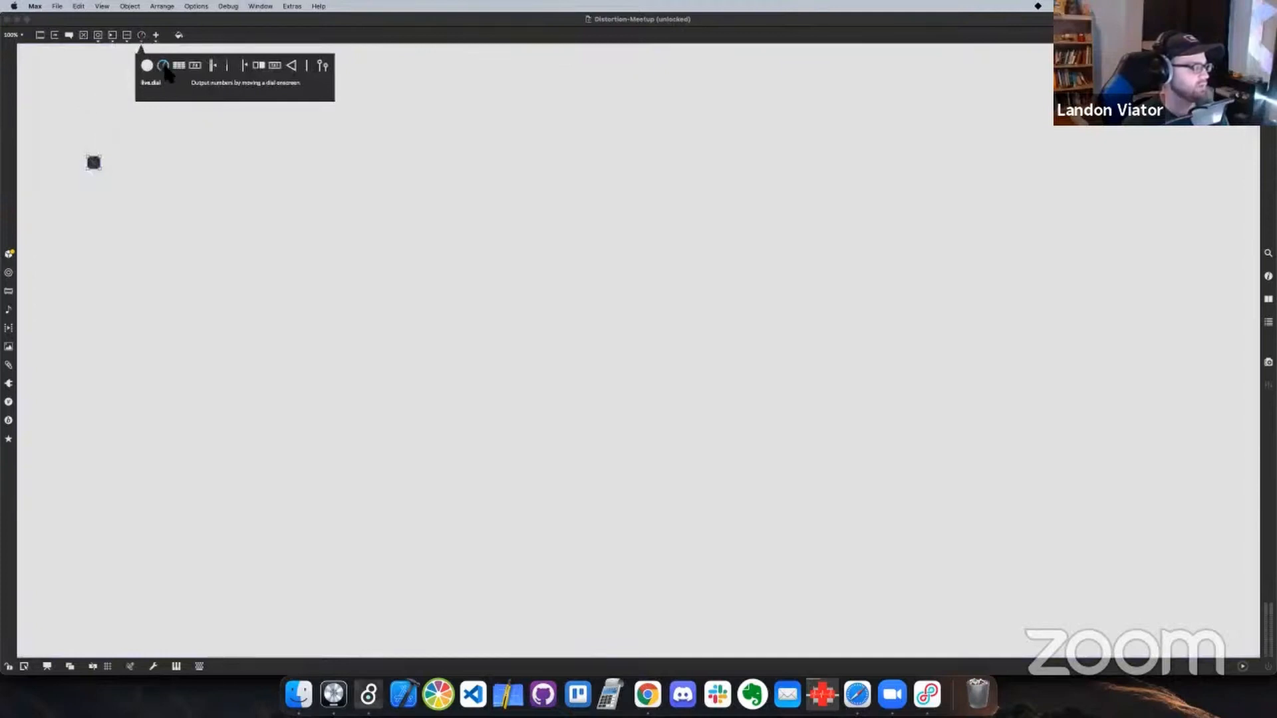
Add a live.dial beside the toggle and a cycle~ object beneath the dial
left_click_drag(166, 70, 144, 162)
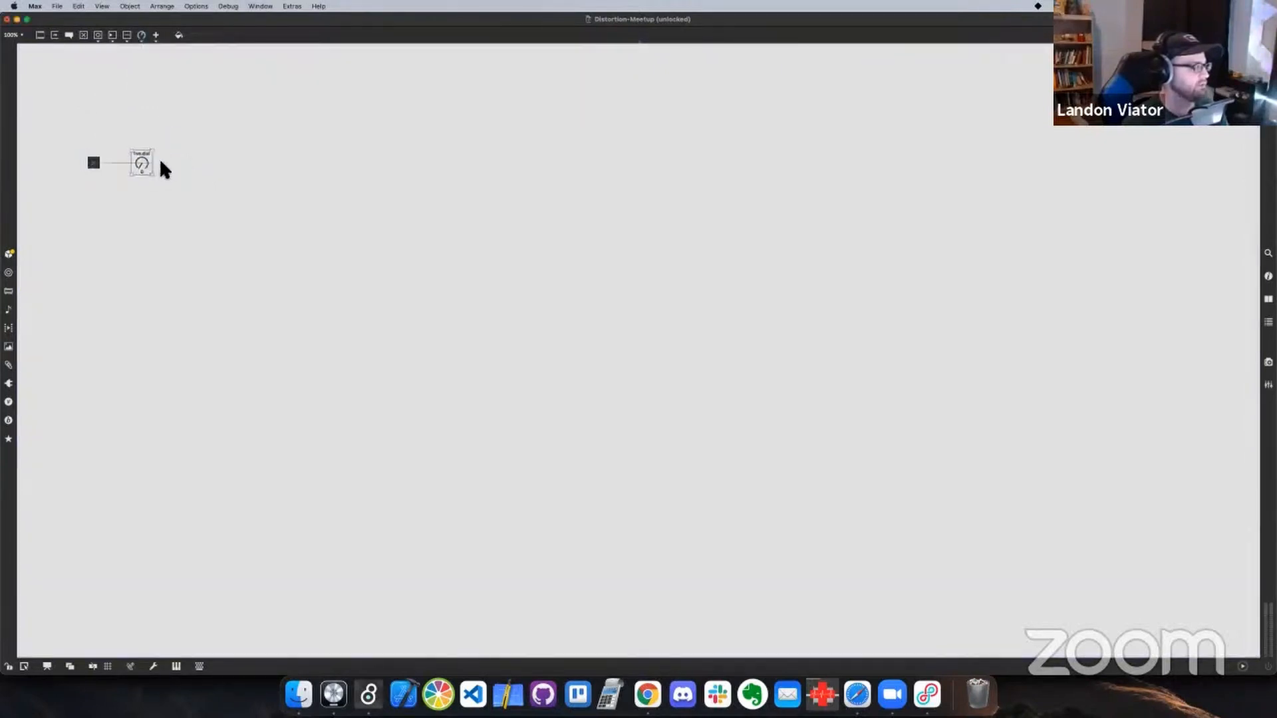
left_click(111, 186)
key("n")
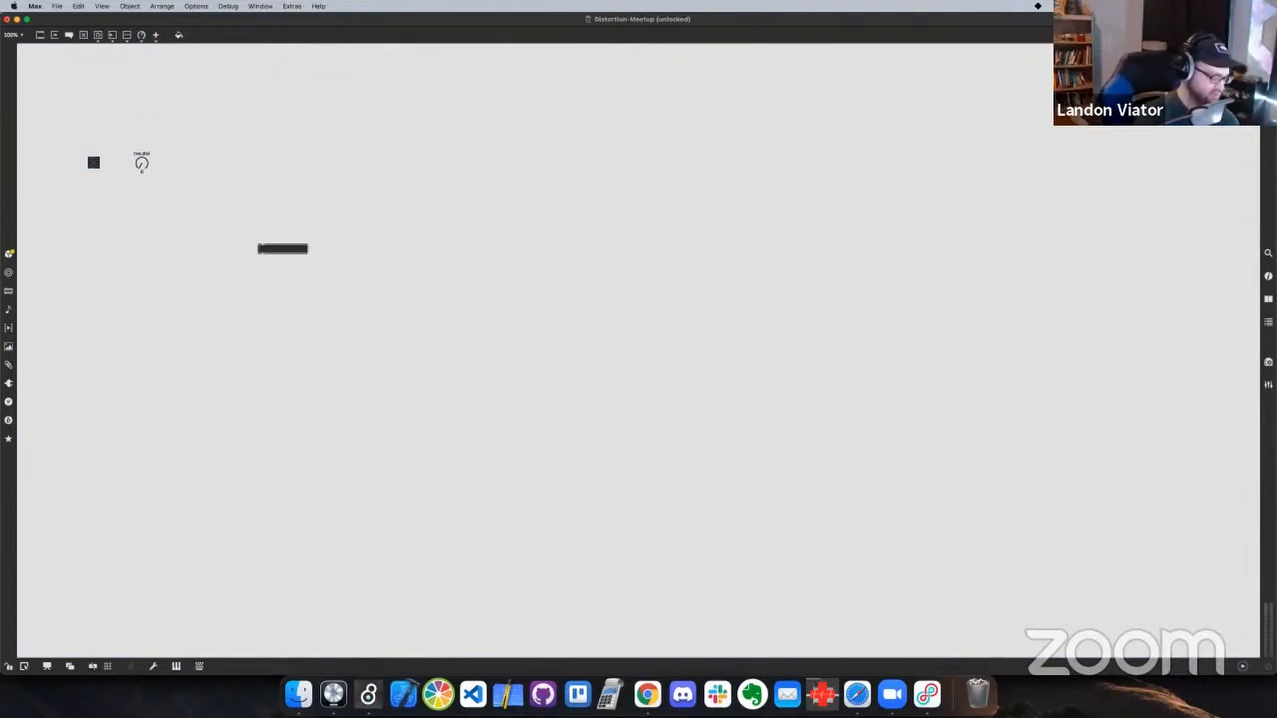
type("cycle~")
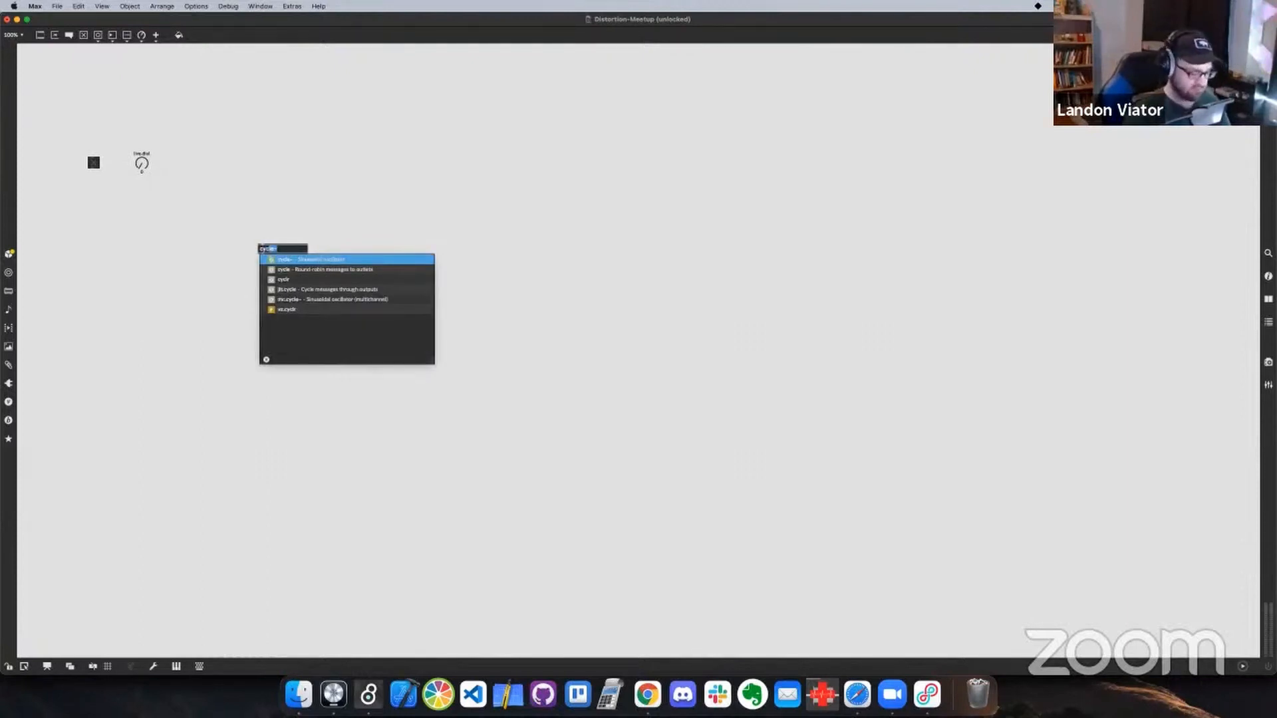
key("Right")
key("Return")
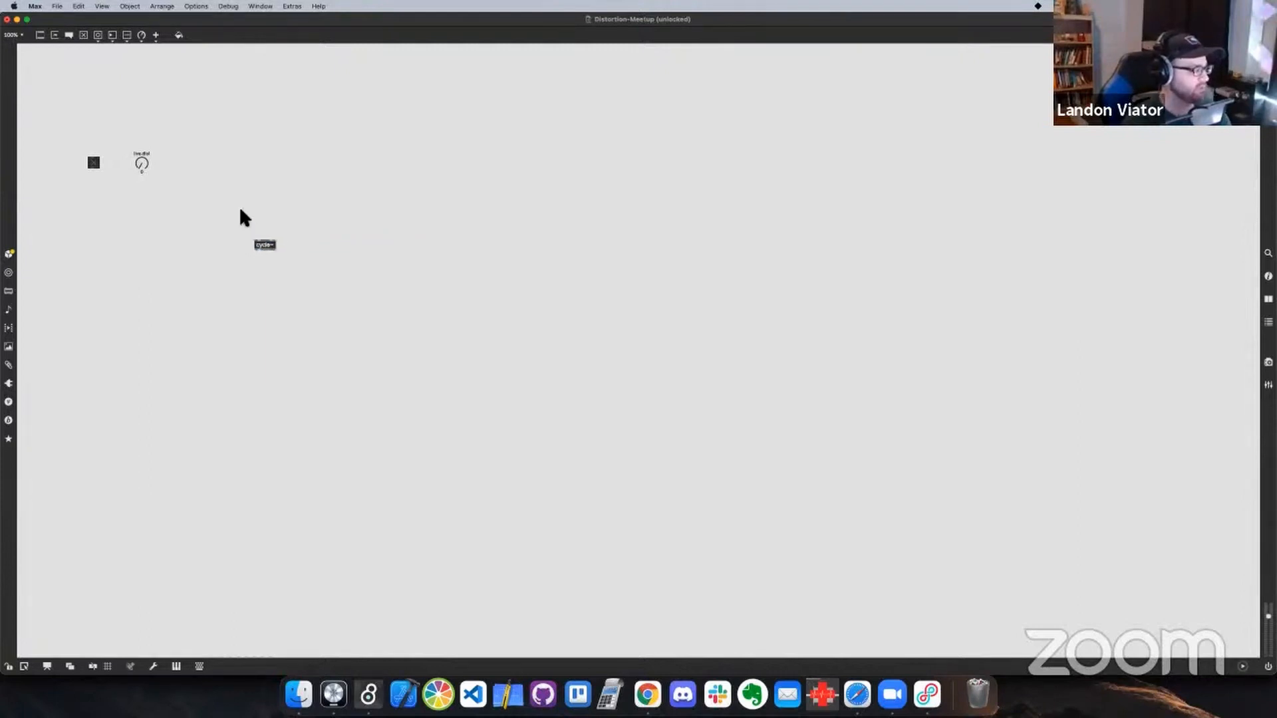
left_click_drag(269, 250, 154, 221)
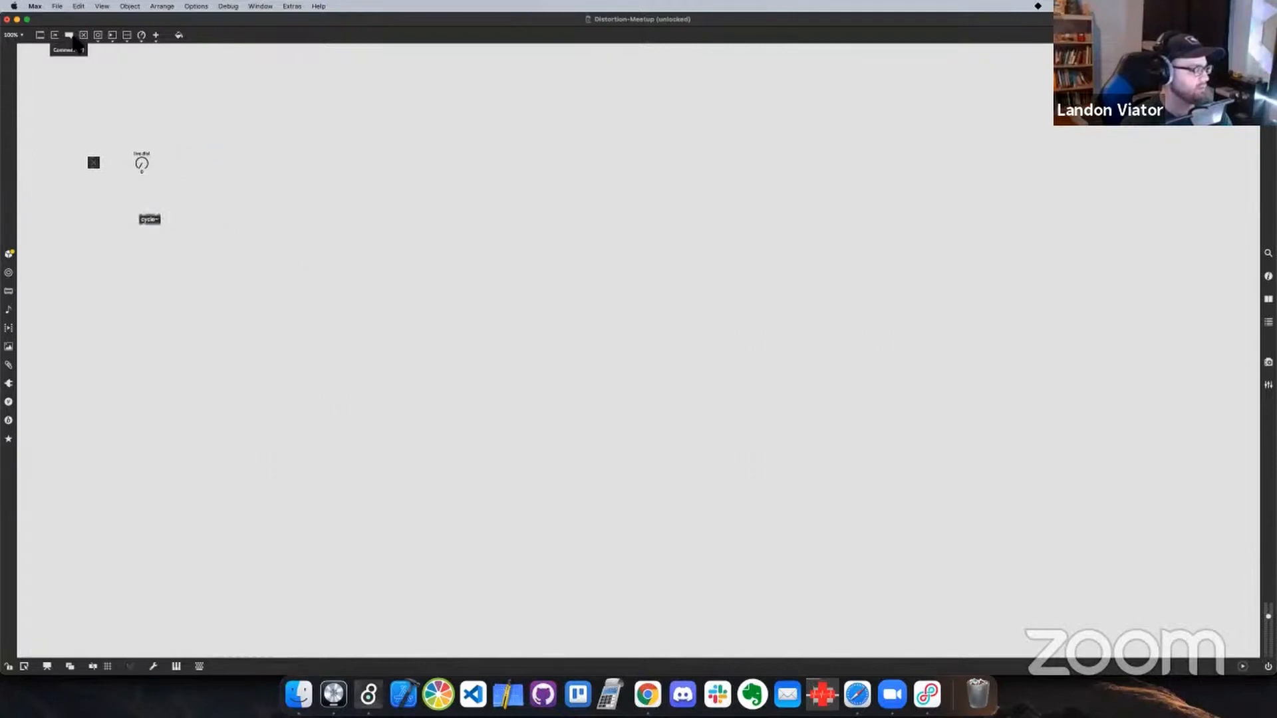
Add a live.gain~ slider and a live.text button in a row to the right of the dial
left_click(141, 36)
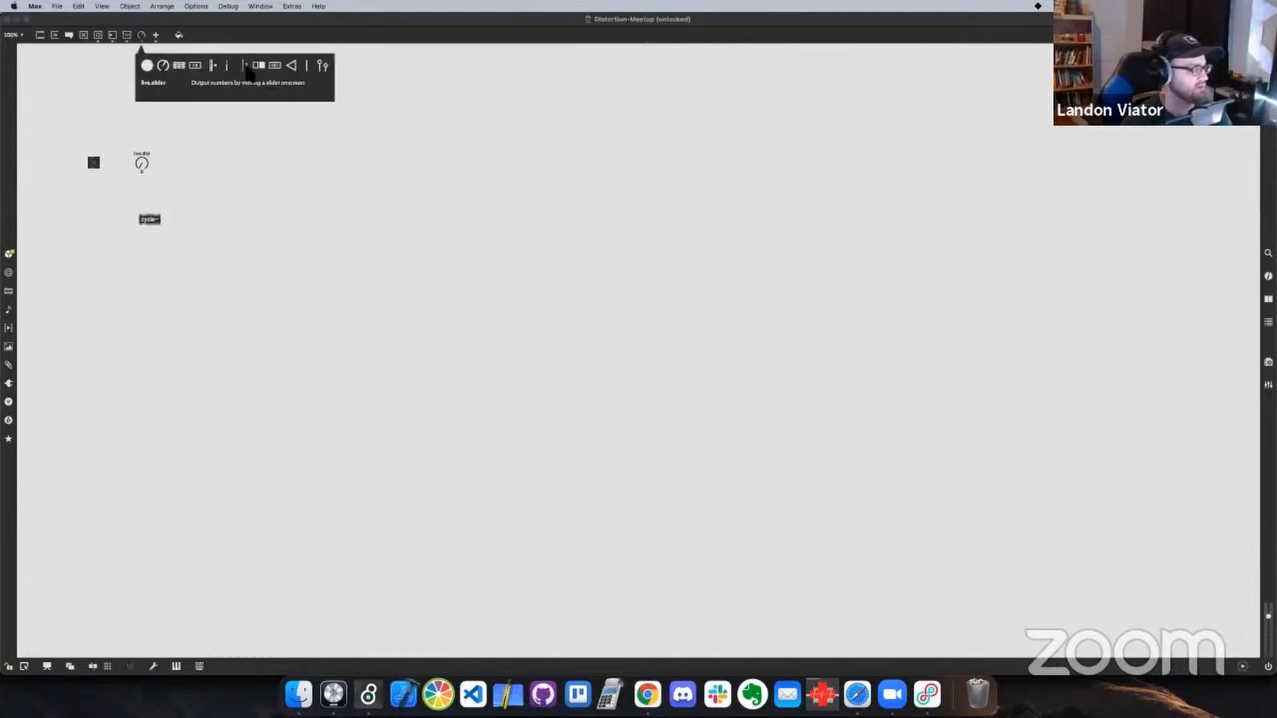
left_click_drag(212, 65, 236, 173)
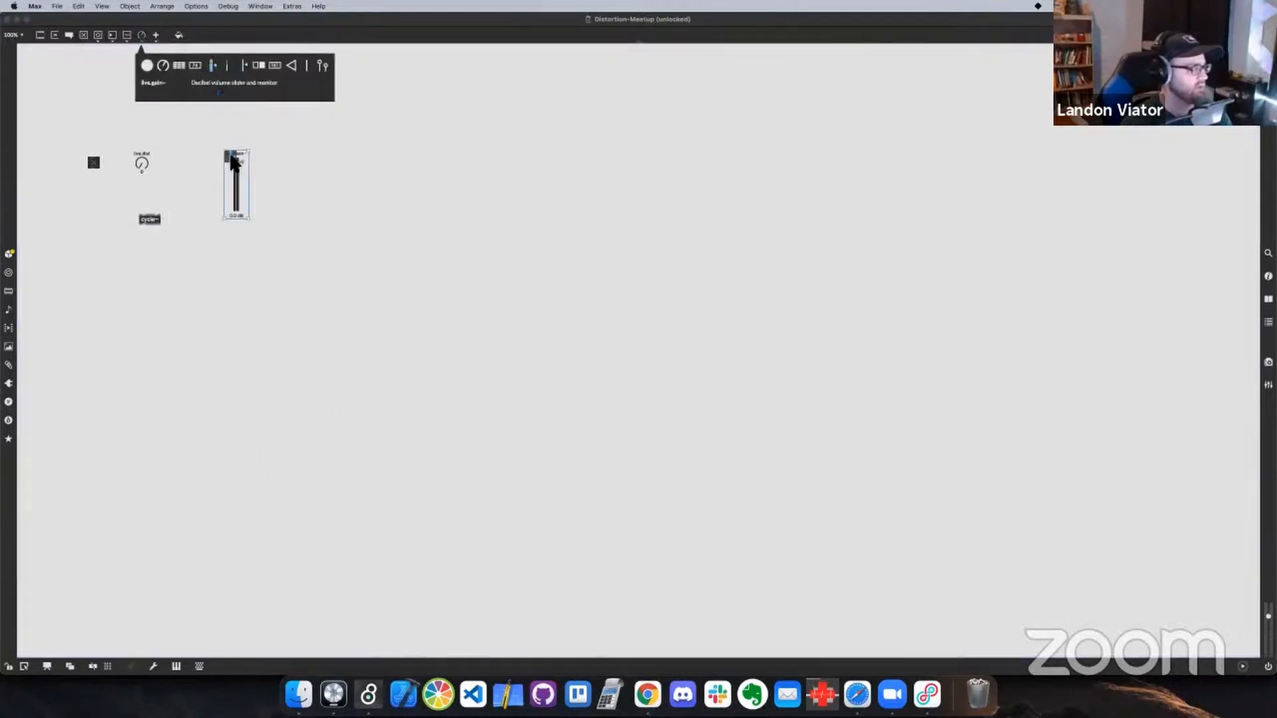
left_click_drag(276, 69, 322, 182)
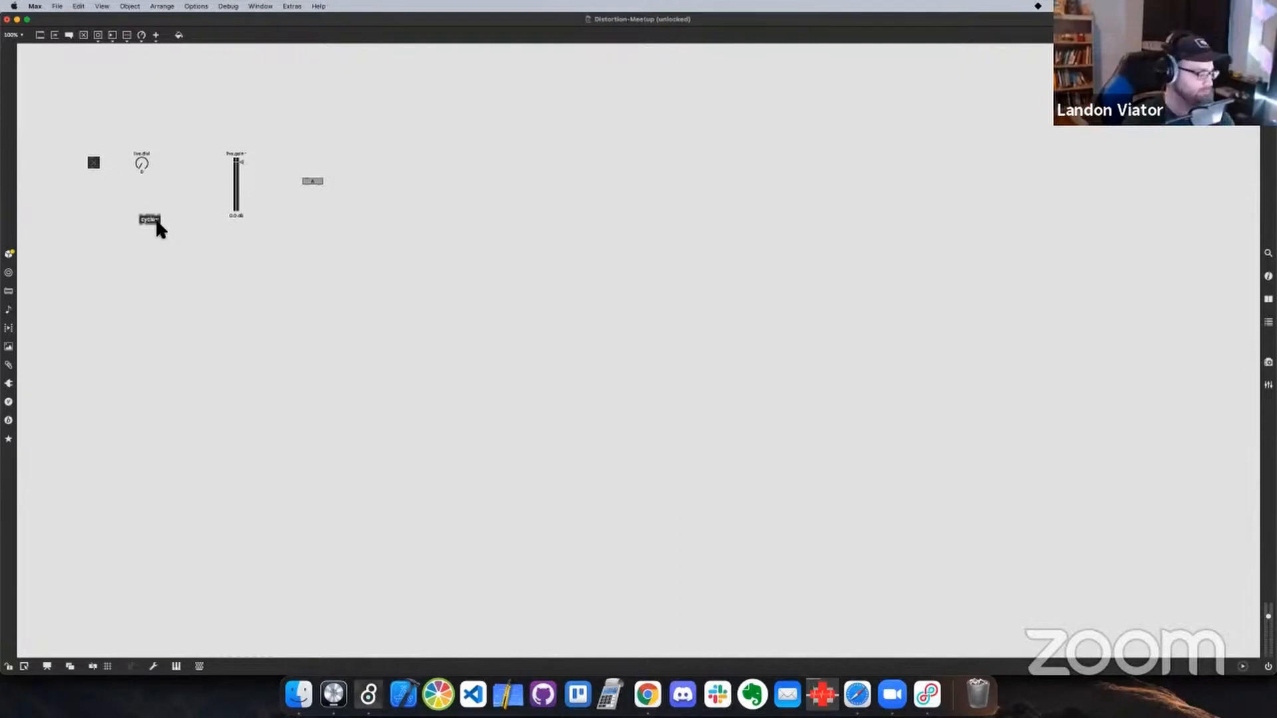
key("ctrl+Right")
key("ctrl+Left")
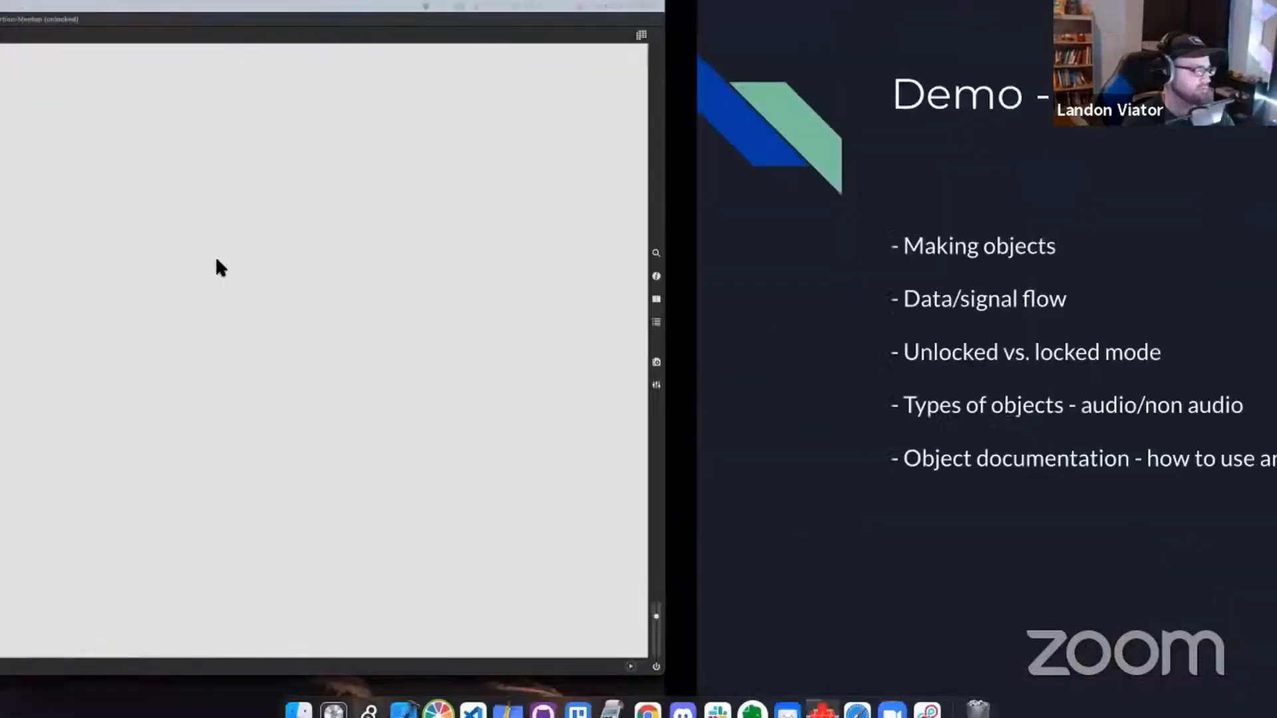
Line up the live.dial above the cycle~ object and connect the dial's left outlet to cycle~'s left inlet
left_click_drag(157, 222, 170, 235)
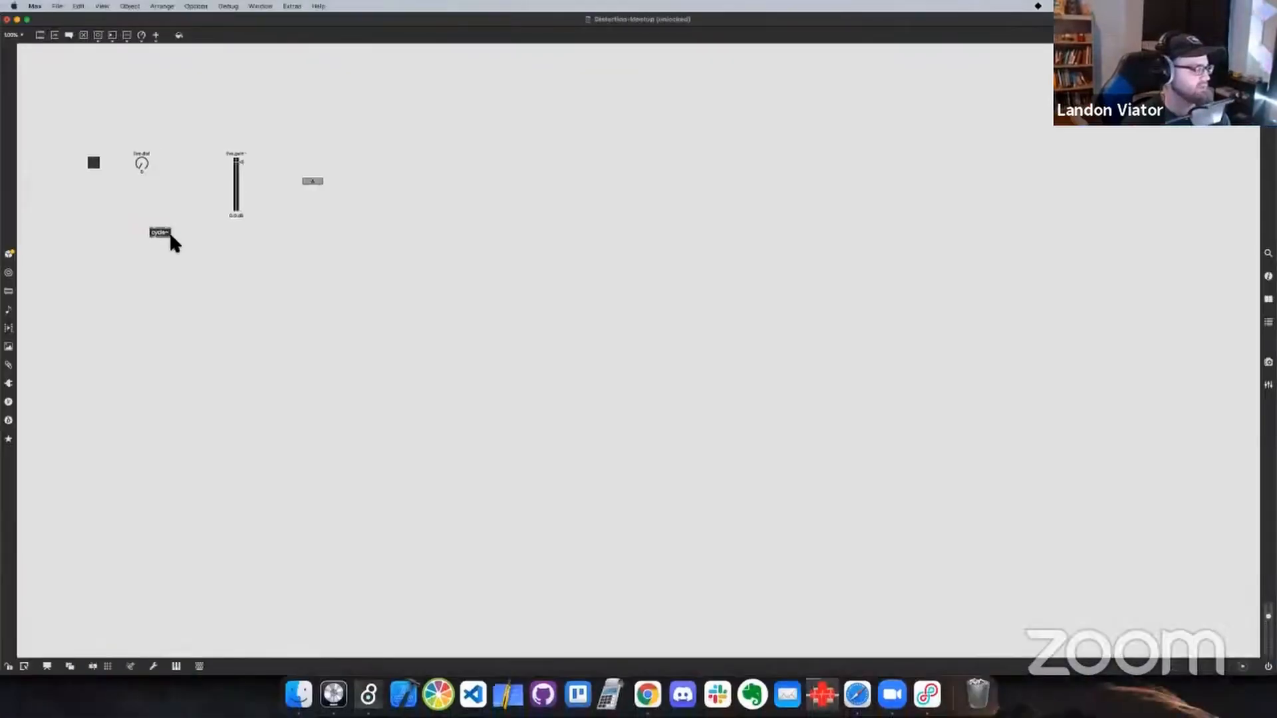
left_click_drag(146, 160, 169, 180)
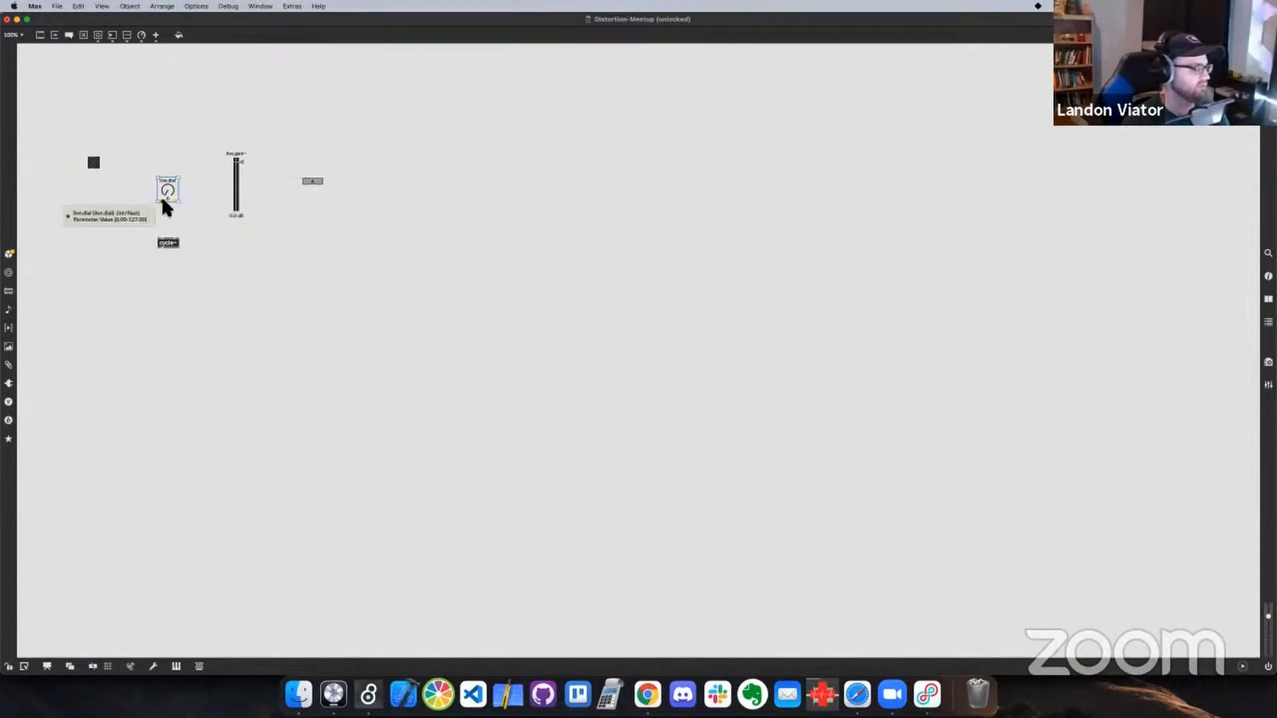
left_click_drag(163, 192, 170, 160)
left_click(164, 181)
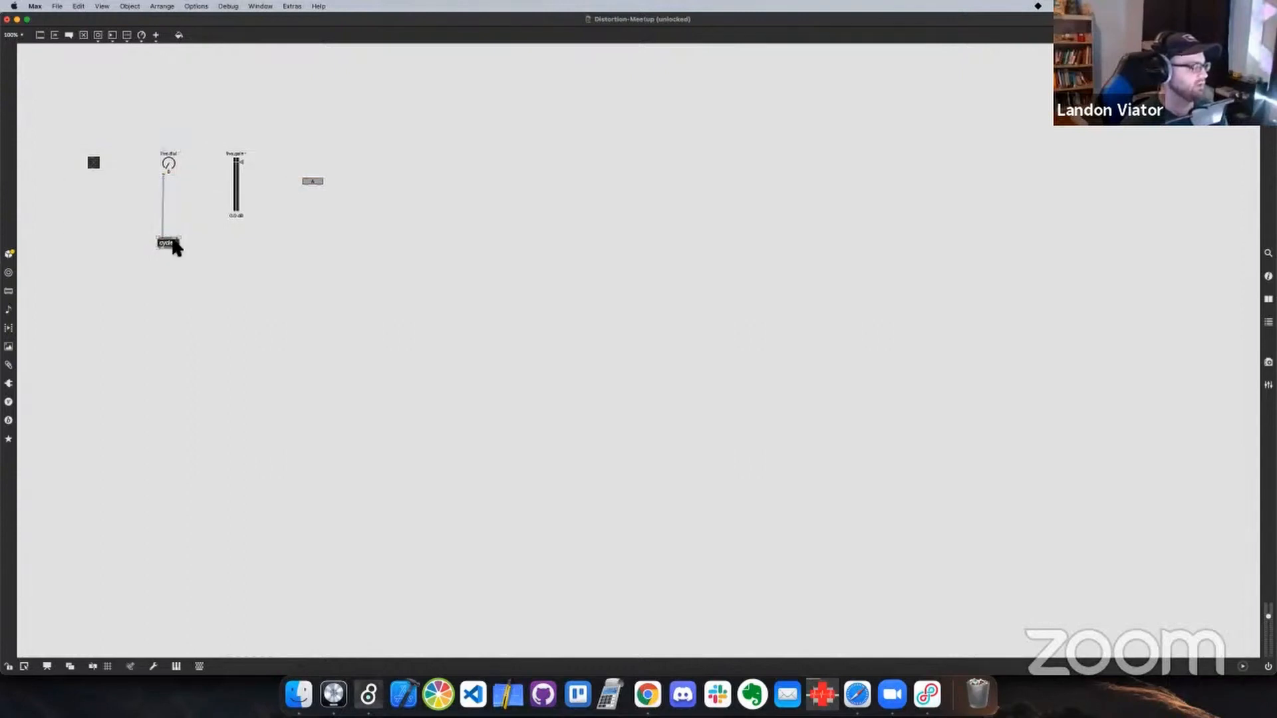
left_click_drag(171, 244, 172, 197)
left_click(142, 171)
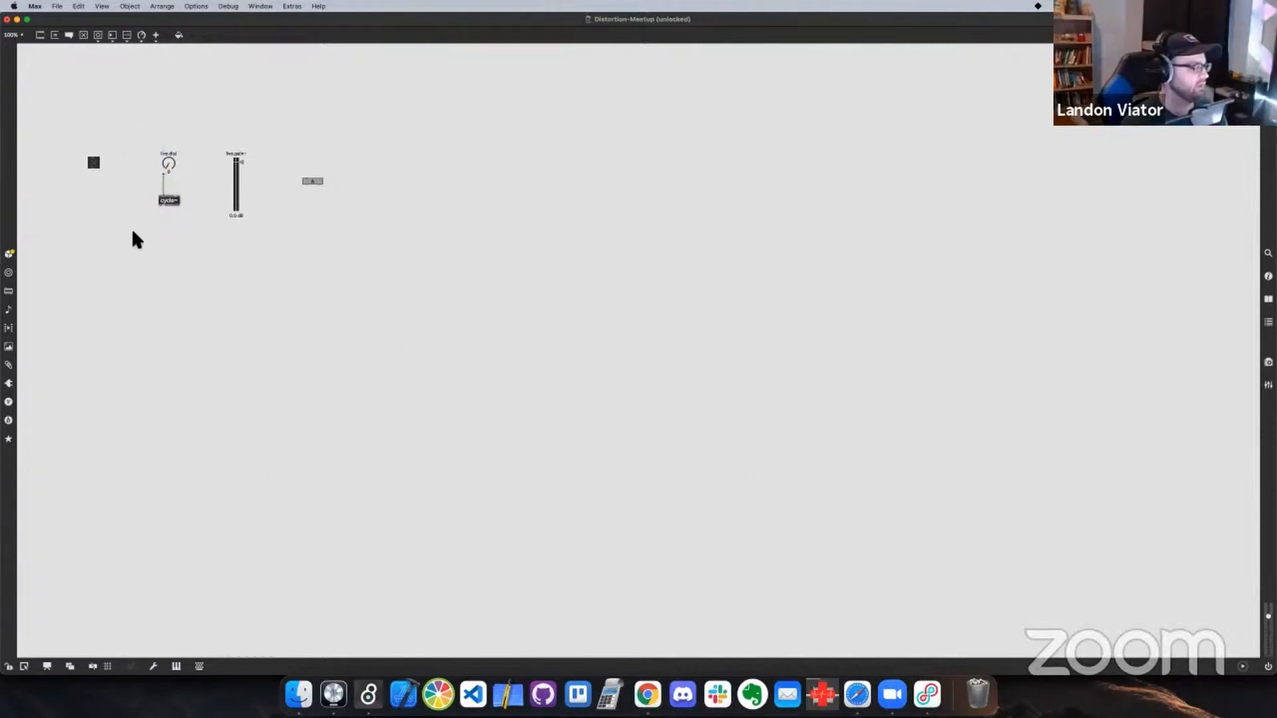
key("n")
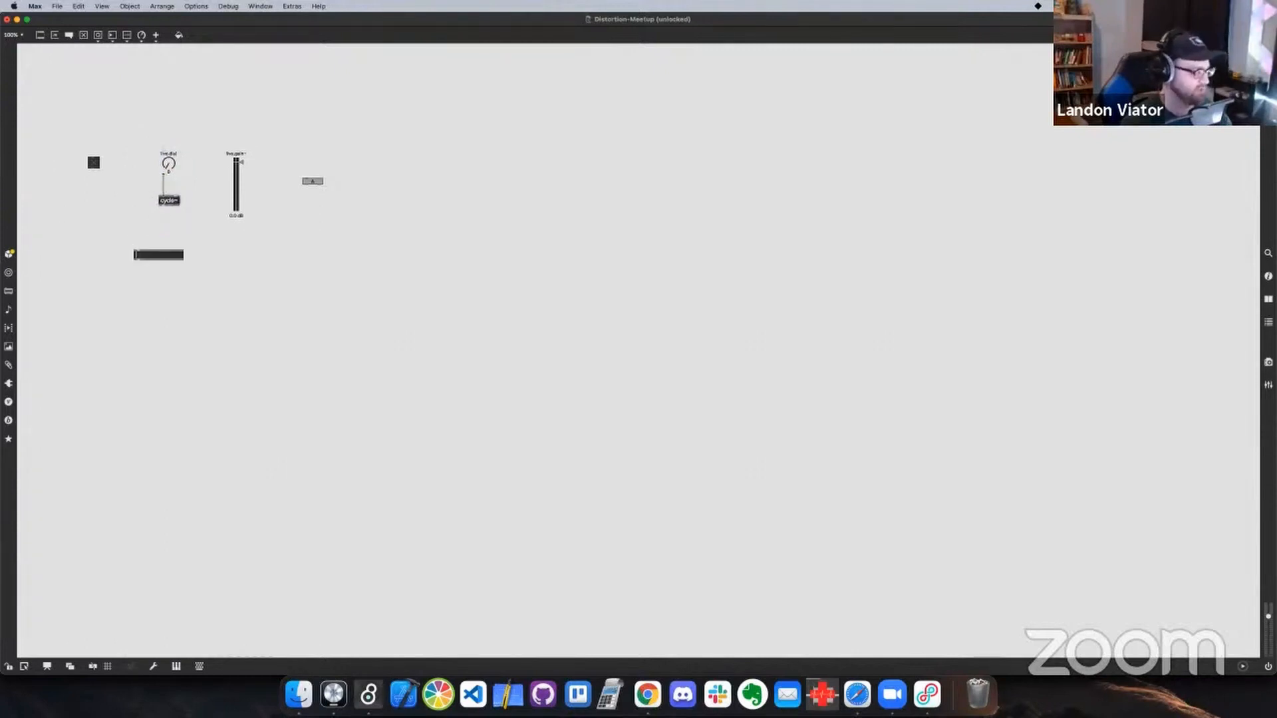
type("n")
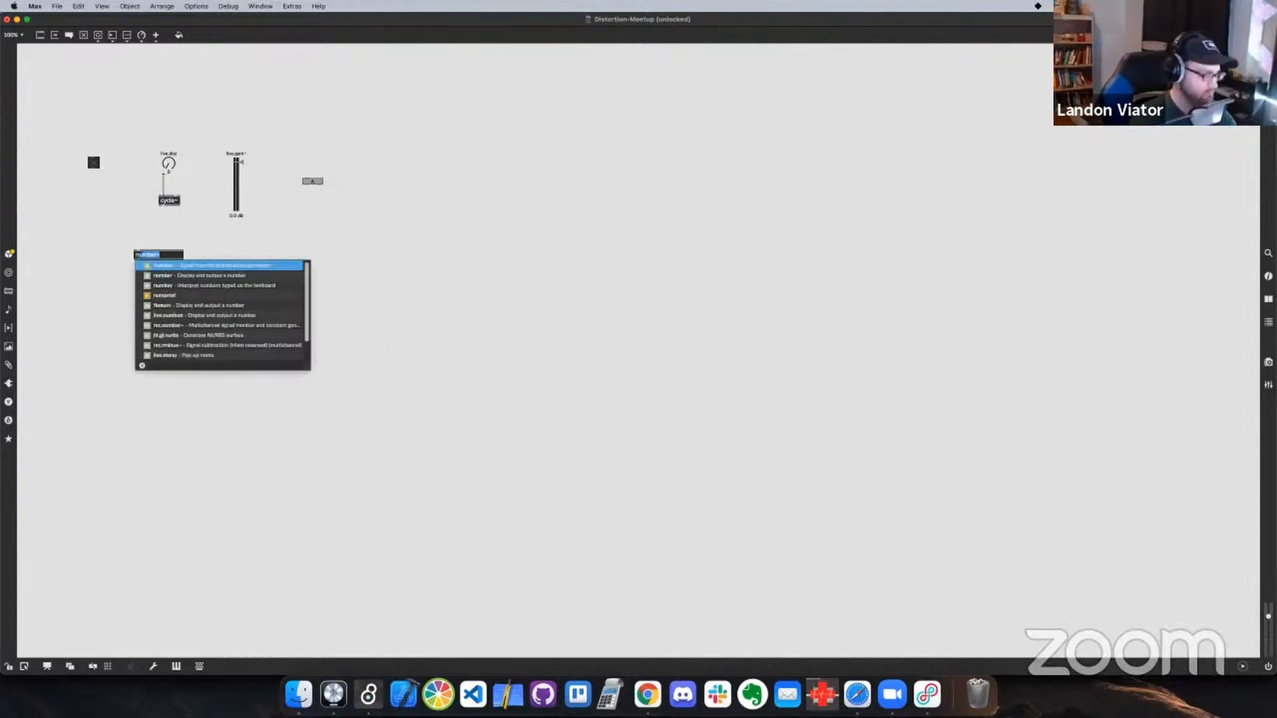
key("BackSpace")
key("BackSpace")
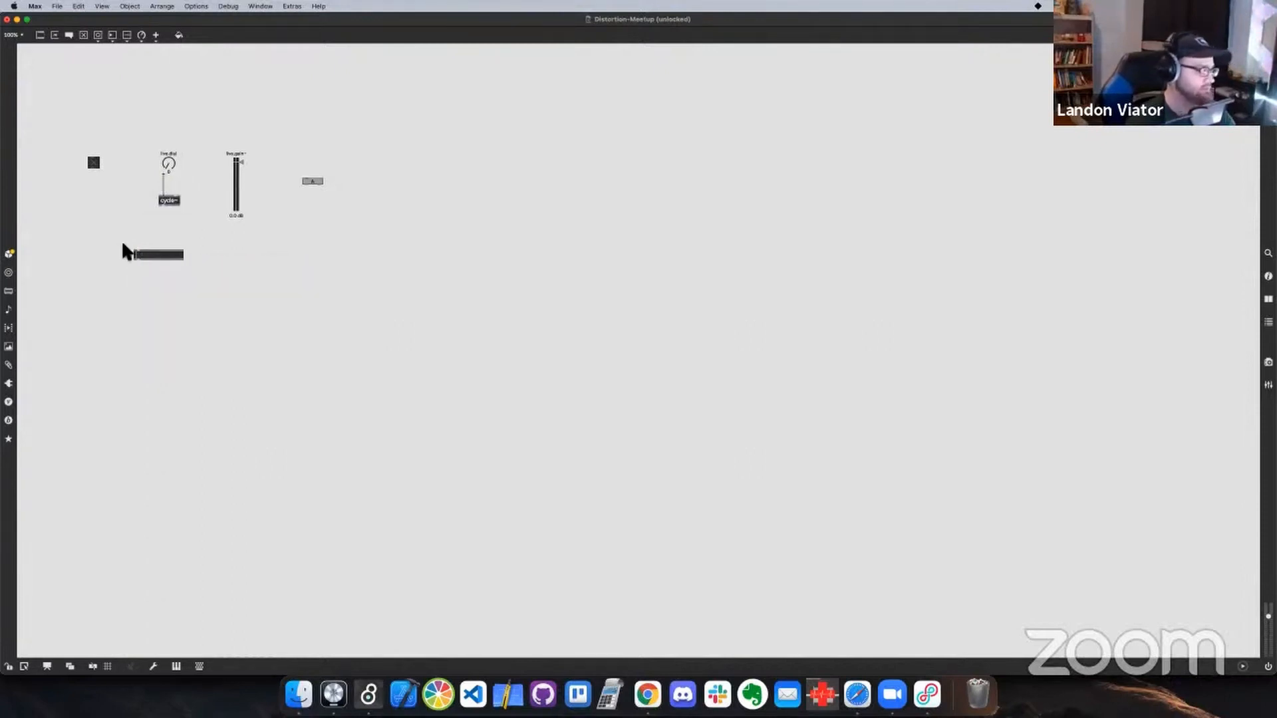
Add a floating-point number box below cycle~ and delete the empty object box above it
left_click(123, 244)
key("f")
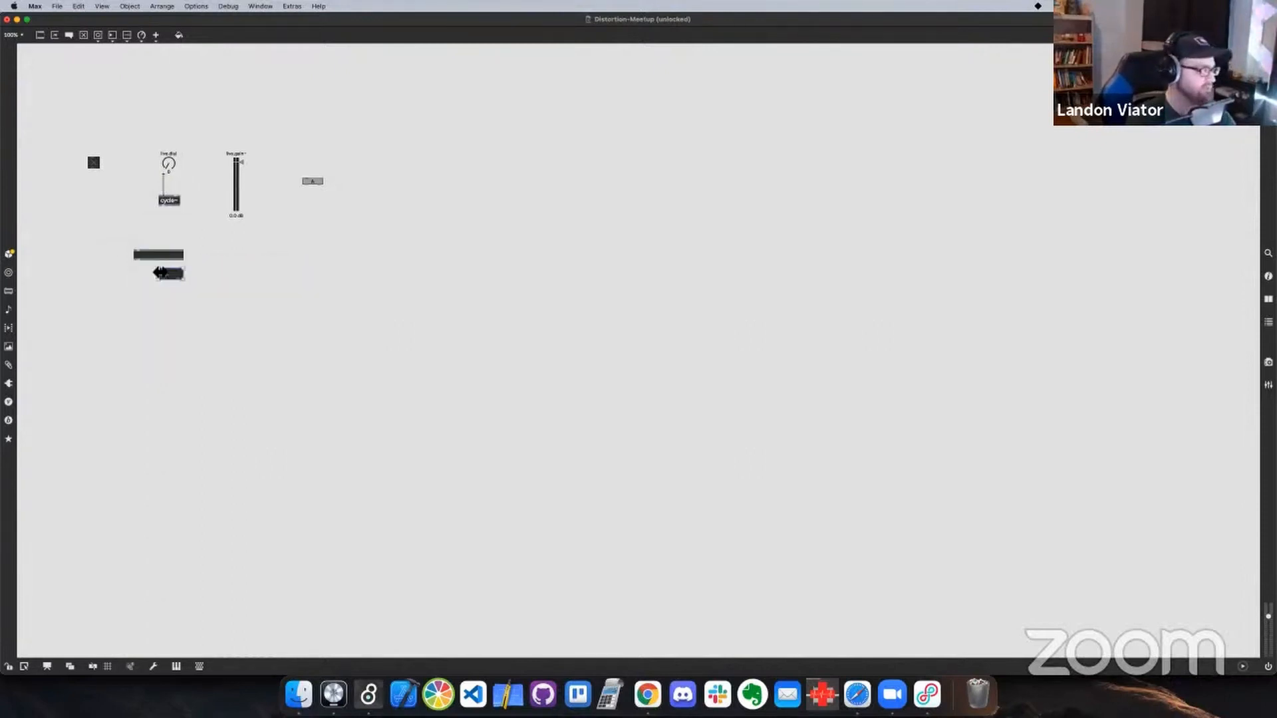
left_click(133, 239)
left_click(167, 254)
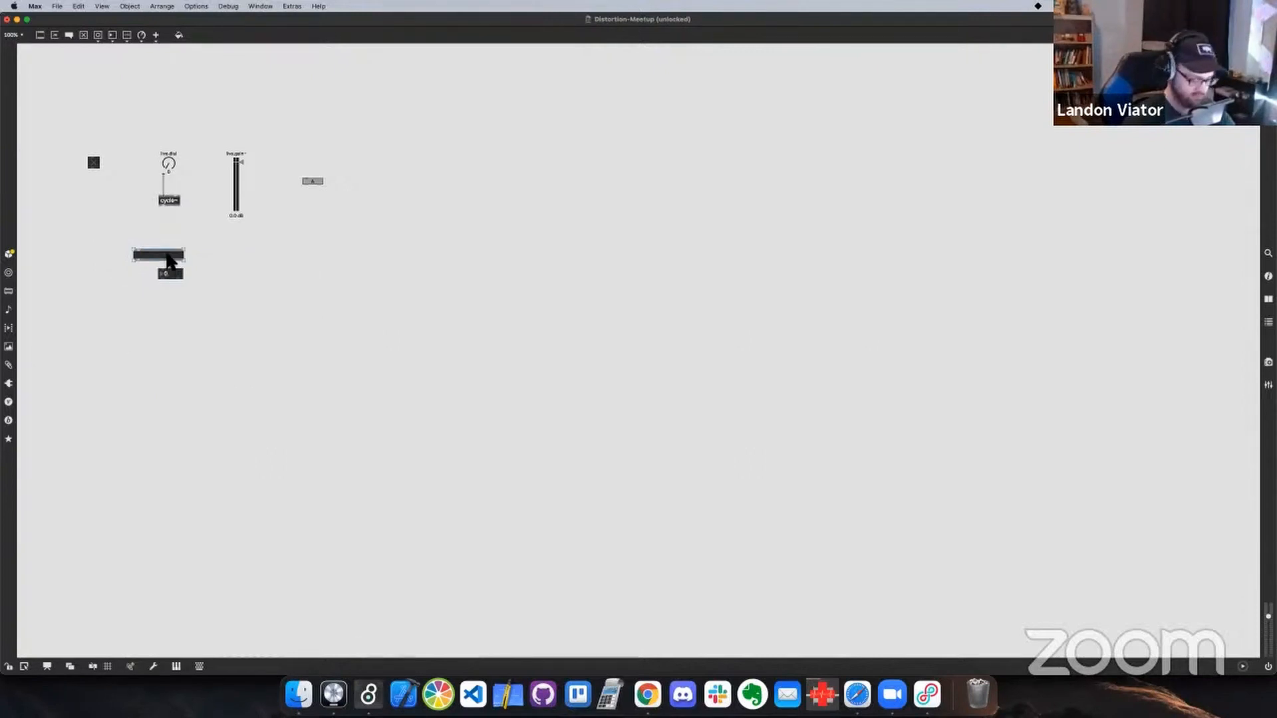
key("BackSpace")
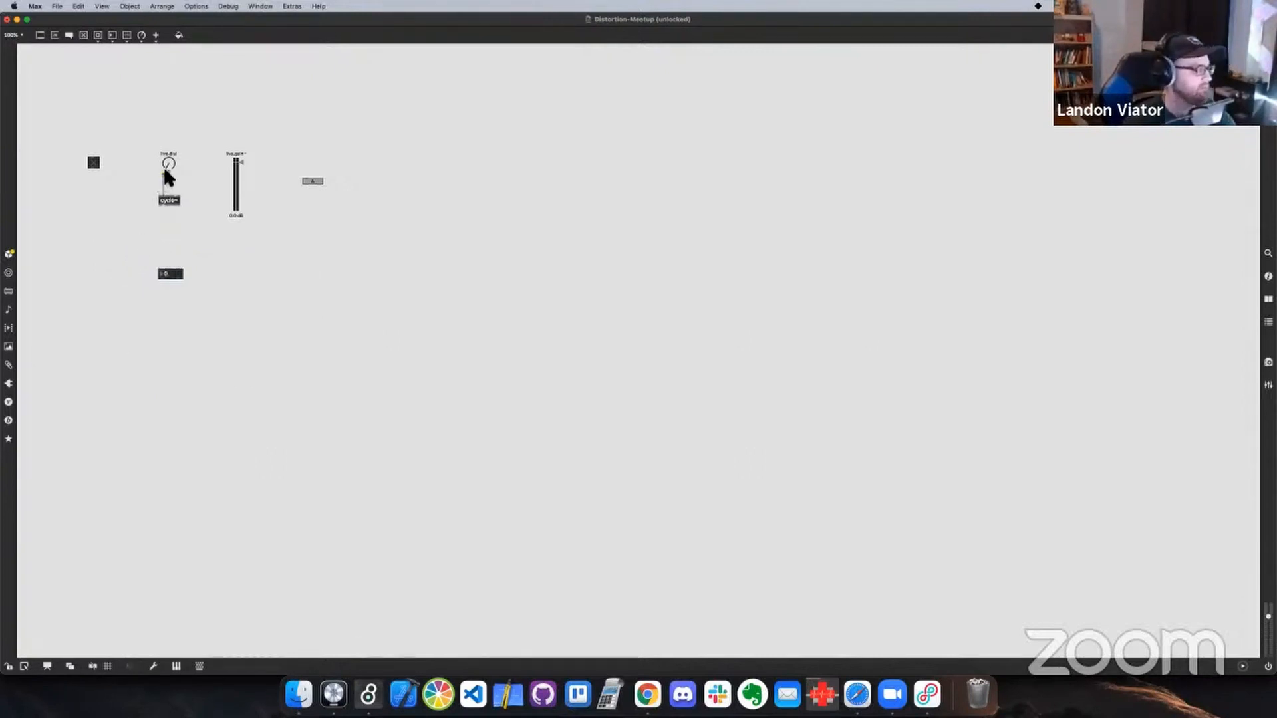
Connect the live.dial to the floating-point number box, then lock the patch and turn the dial to 127
left_click_drag(164, 170, 142, 221)
left_click_drag(160, 273, 161, 271)
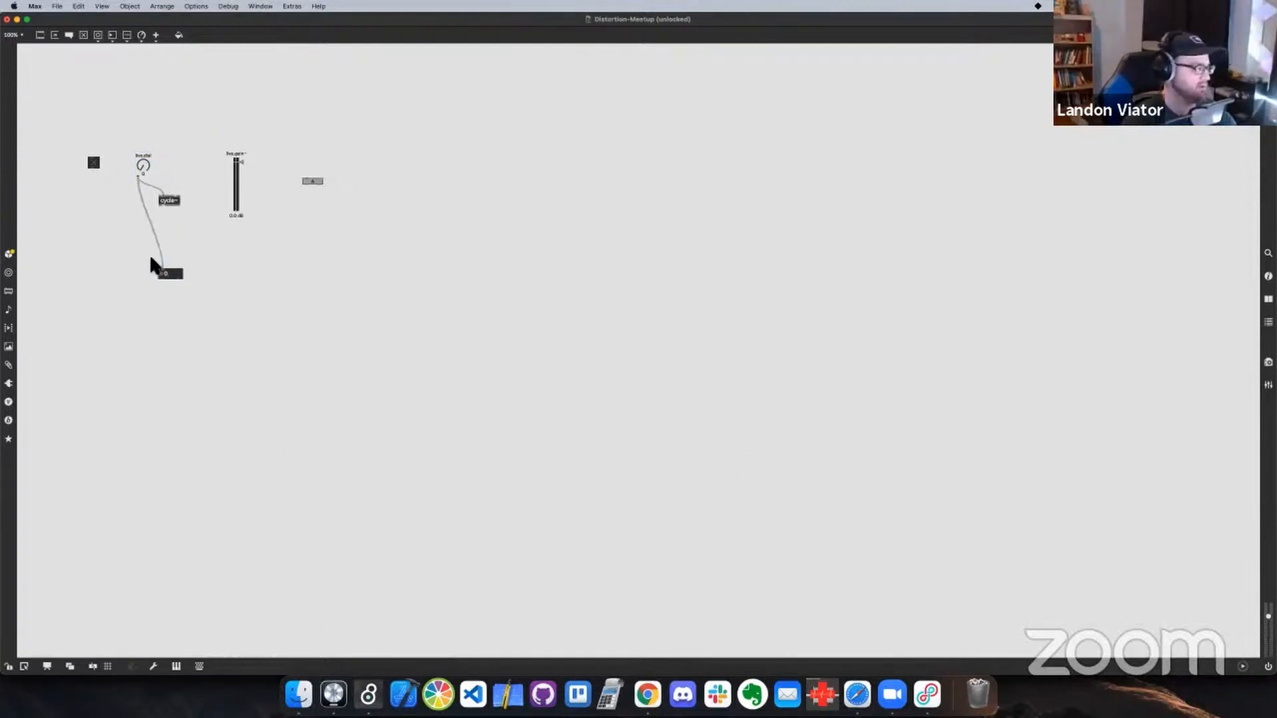
key("super+e")
left_click_drag(143, 166, 142, 89)
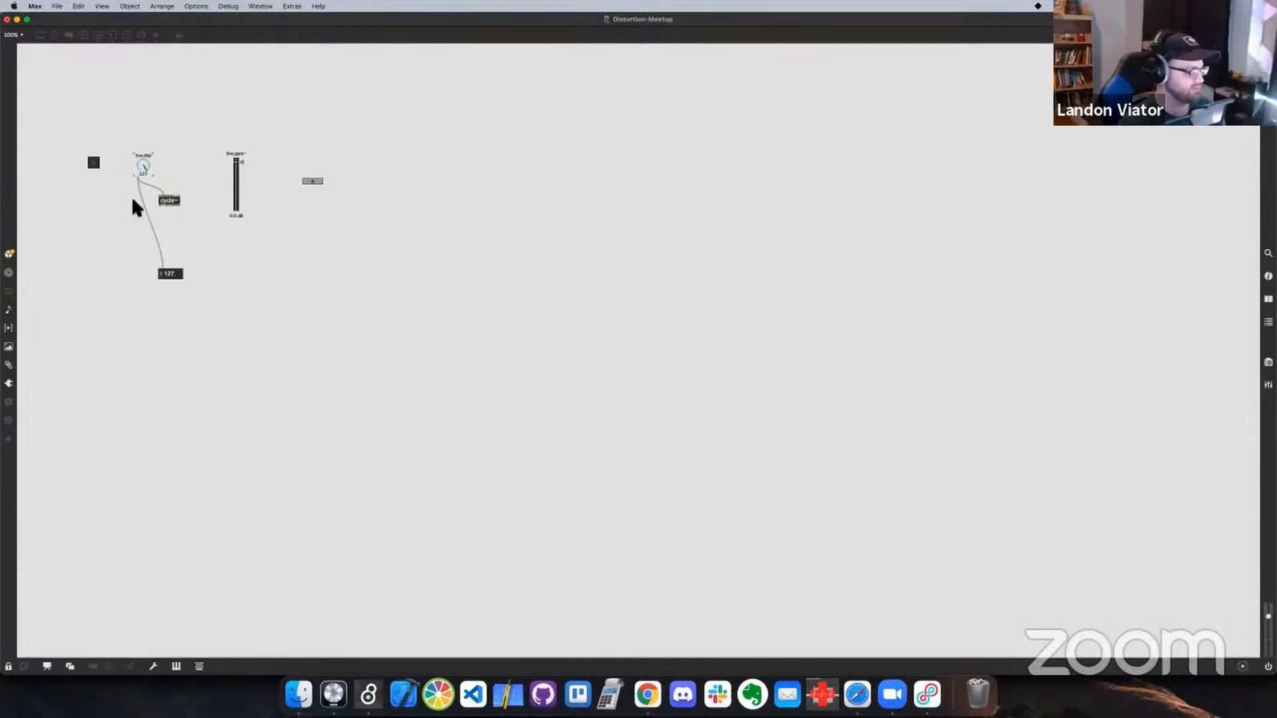
Connect the toggle to the number box and switch the toggle on and off with the patch locked
key("super+e")
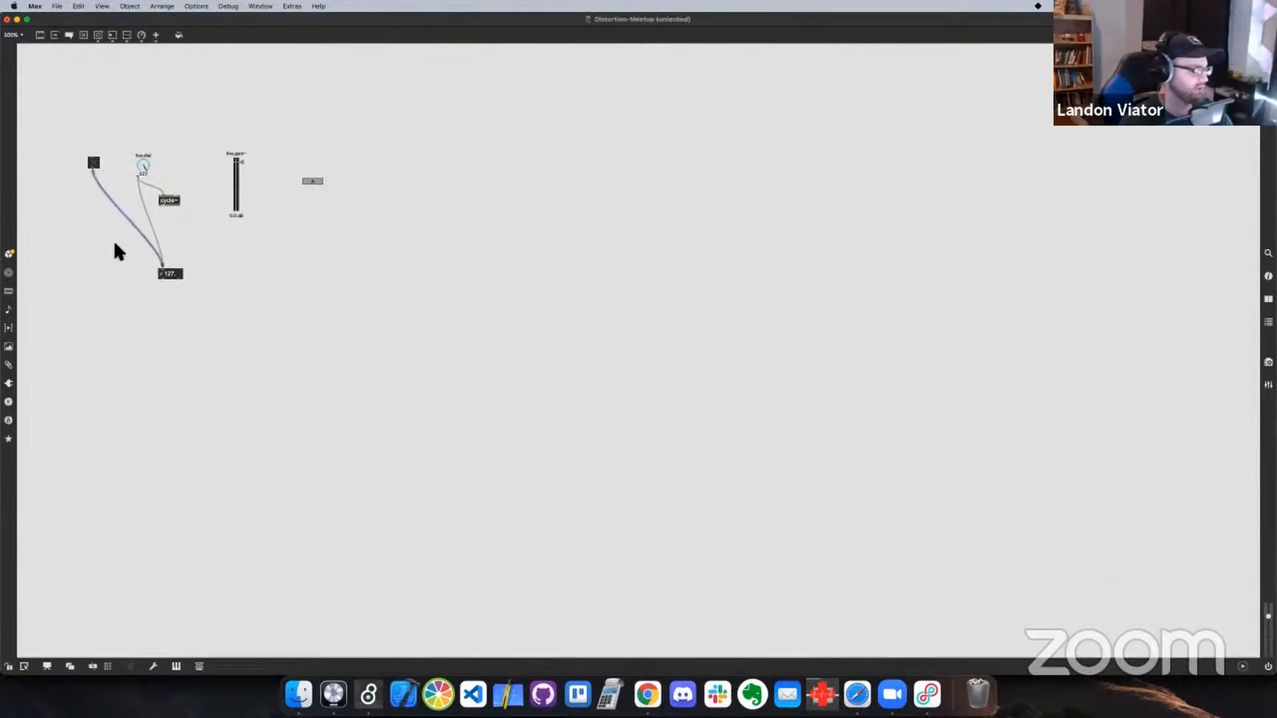
key("super+e")
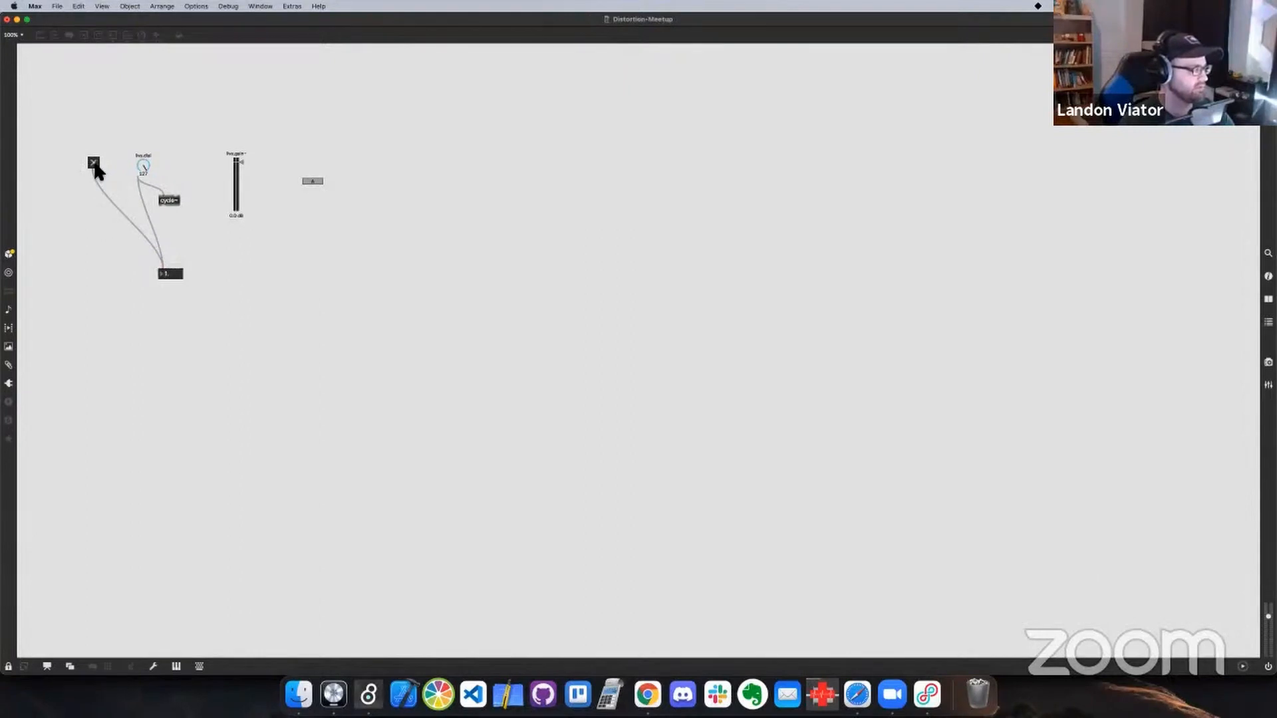
left_click(94, 164)
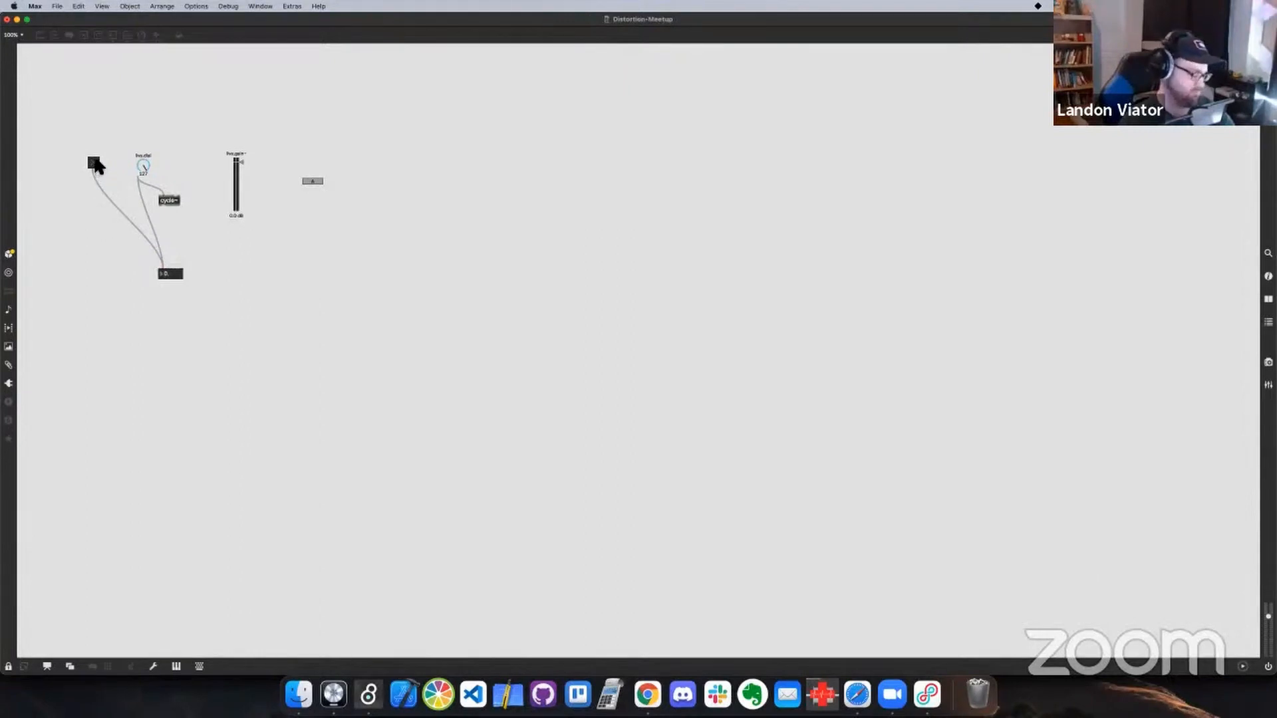
Unlock the patch and move the number box so it sits below and between the toggle and the dial
key("super+e")
left_click_drag(177, 272, 137, 257)
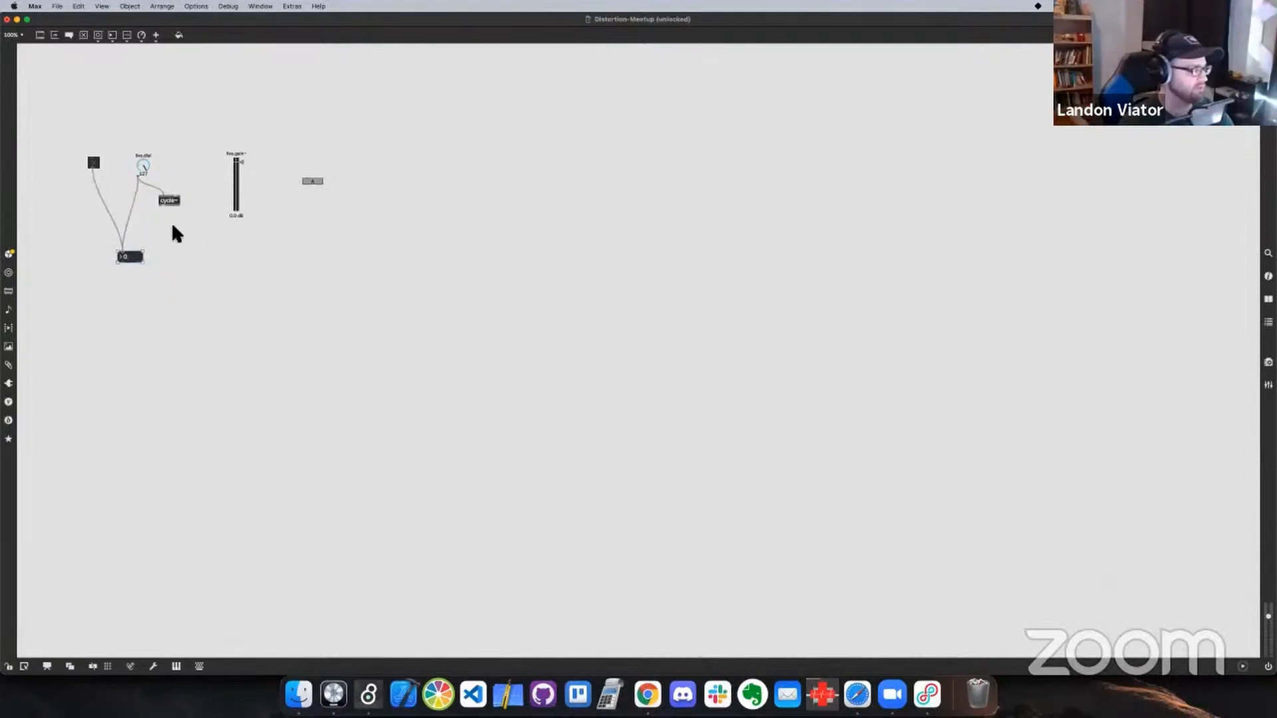
left_click(172, 226)
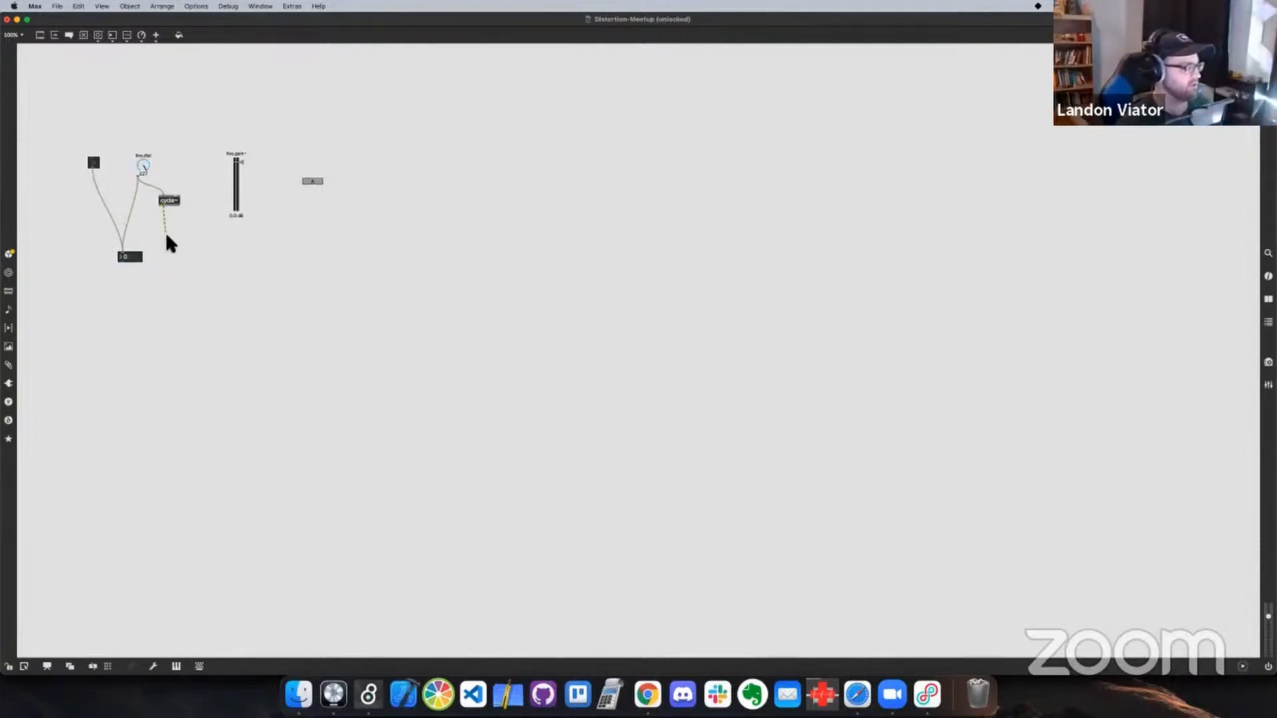
mouse_move(149, 243)
left_mouse_down()
mouse_move(125, 259)
mouse_move(153, 230)
left_mouse_up()
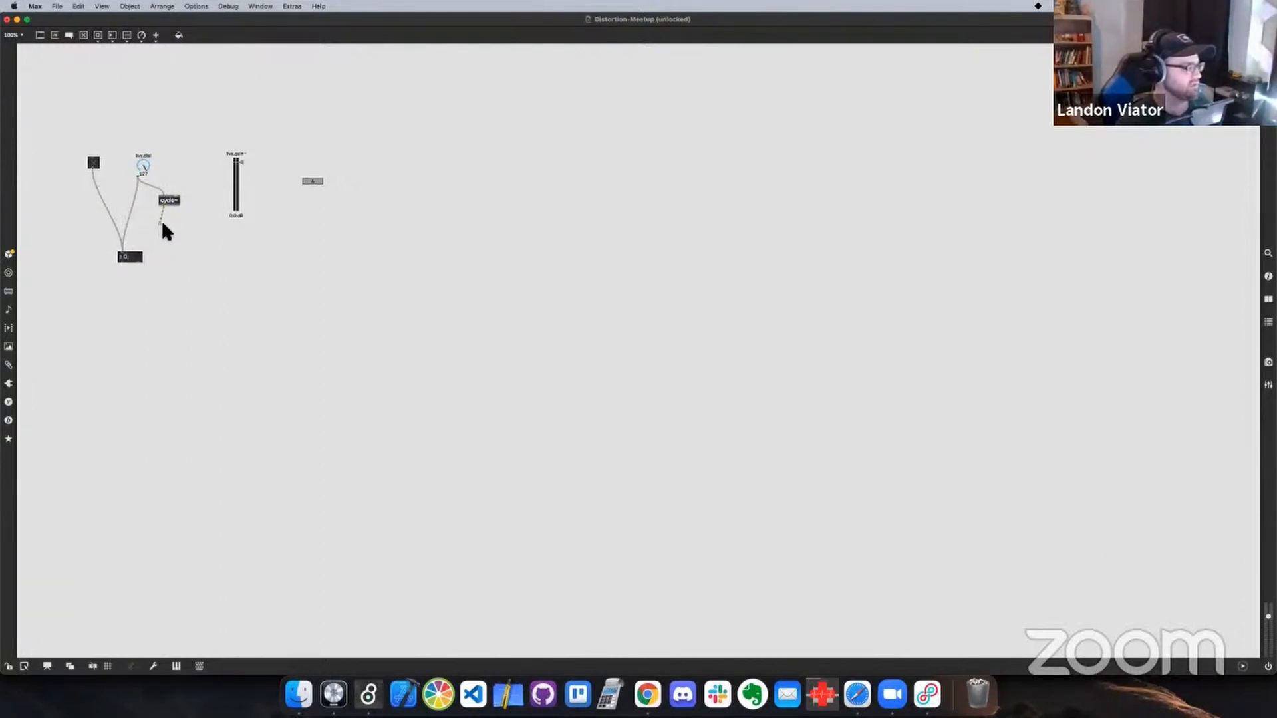
left_click(135, 198)
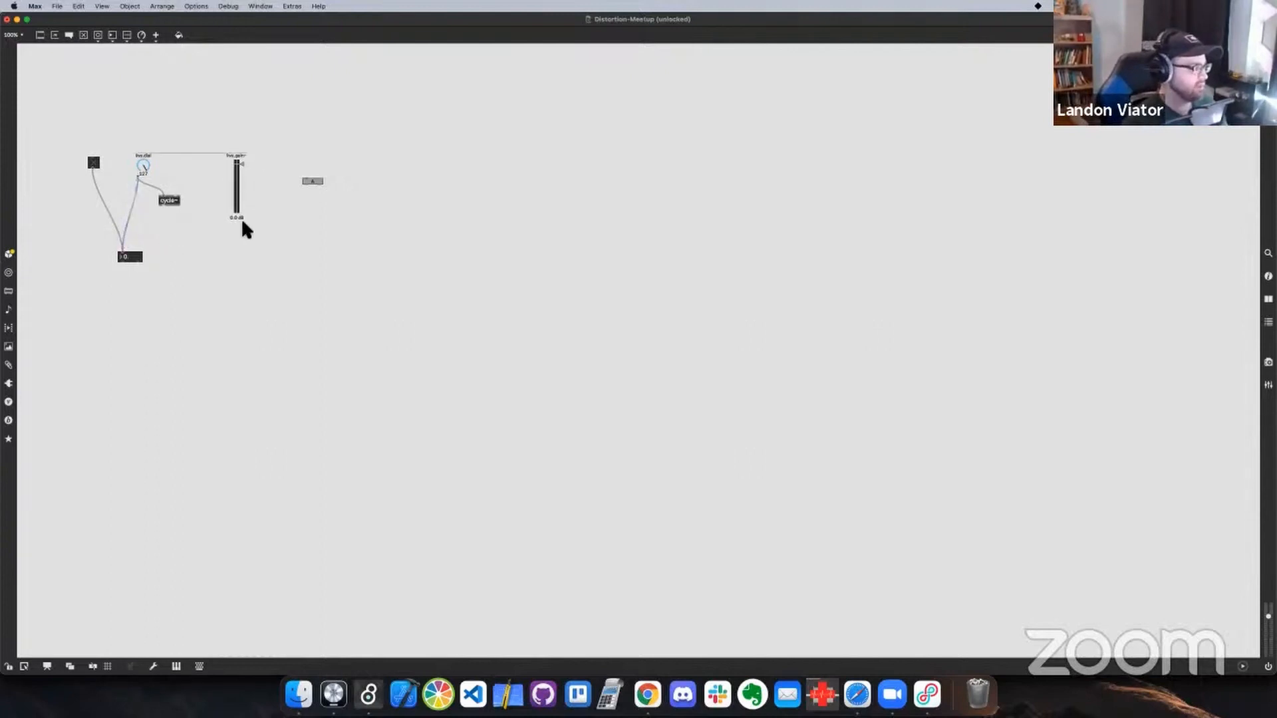
Move the live.gain~ slider below cycle~ and connect cycle~'s signal output to the slider's left inlet
left_click_drag(238, 212, 175, 315)
left_click(206, 232)
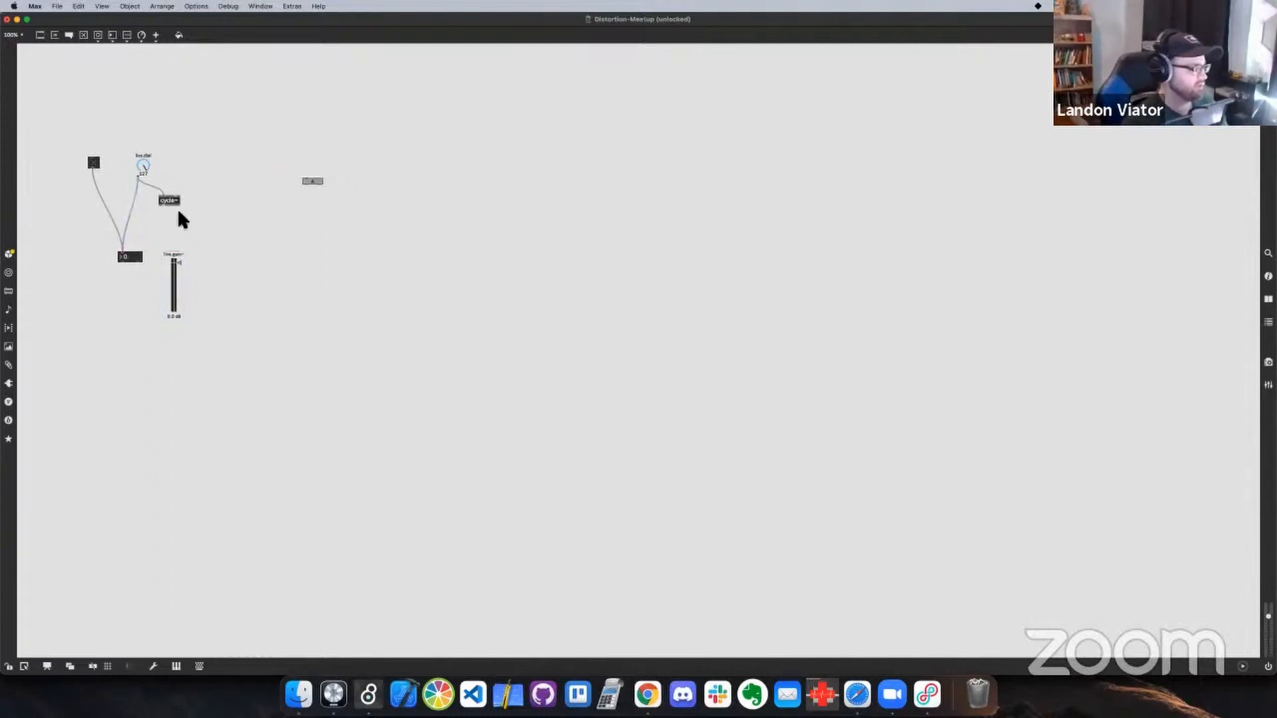
left_click_drag(173, 200, 167, 251)
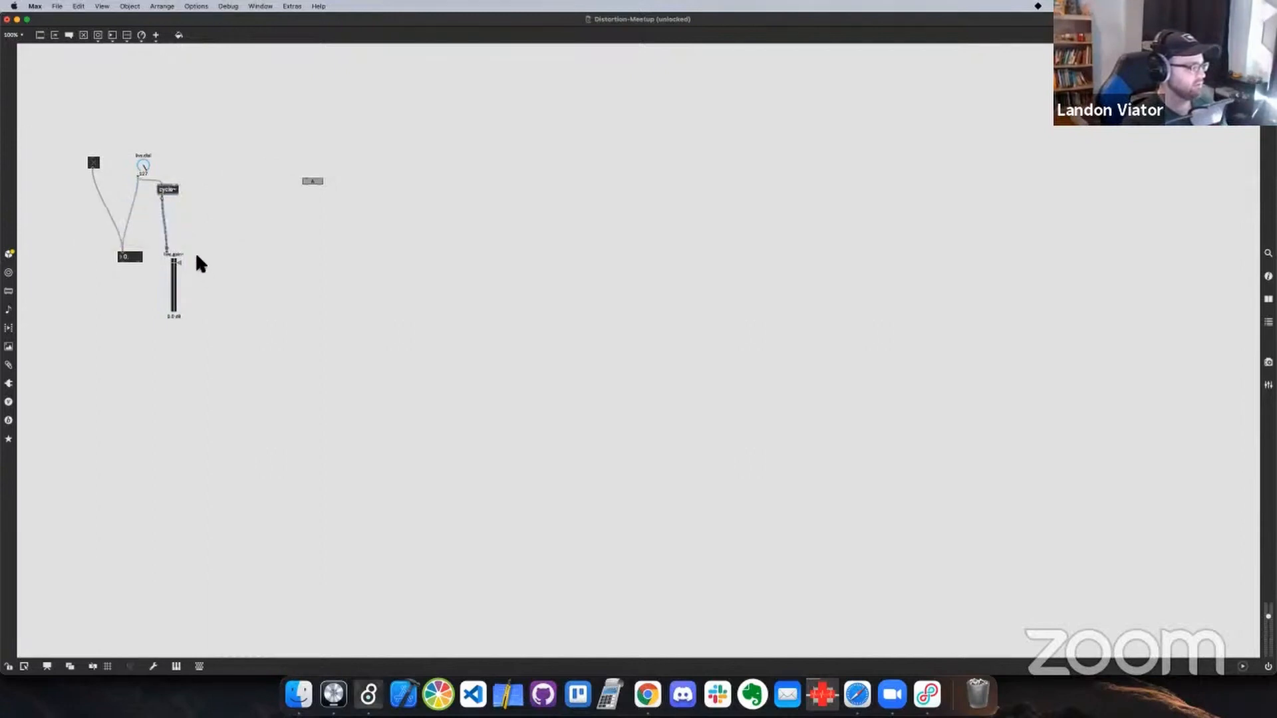
key("ctrl+Right")
key("ctrl+Left")
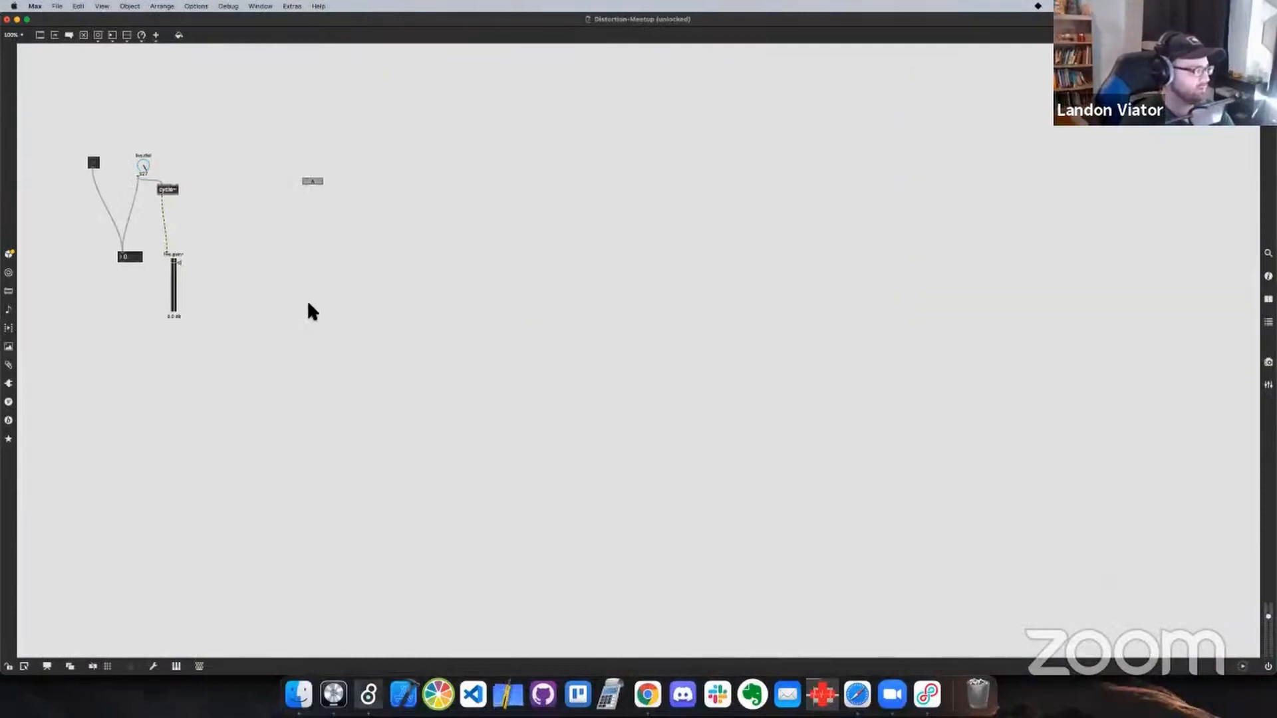
Raise the live.dial and connect it to the live.text button, then test the dial and toggle in the locked patch
left_click_drag(143, 159, 306, 178)
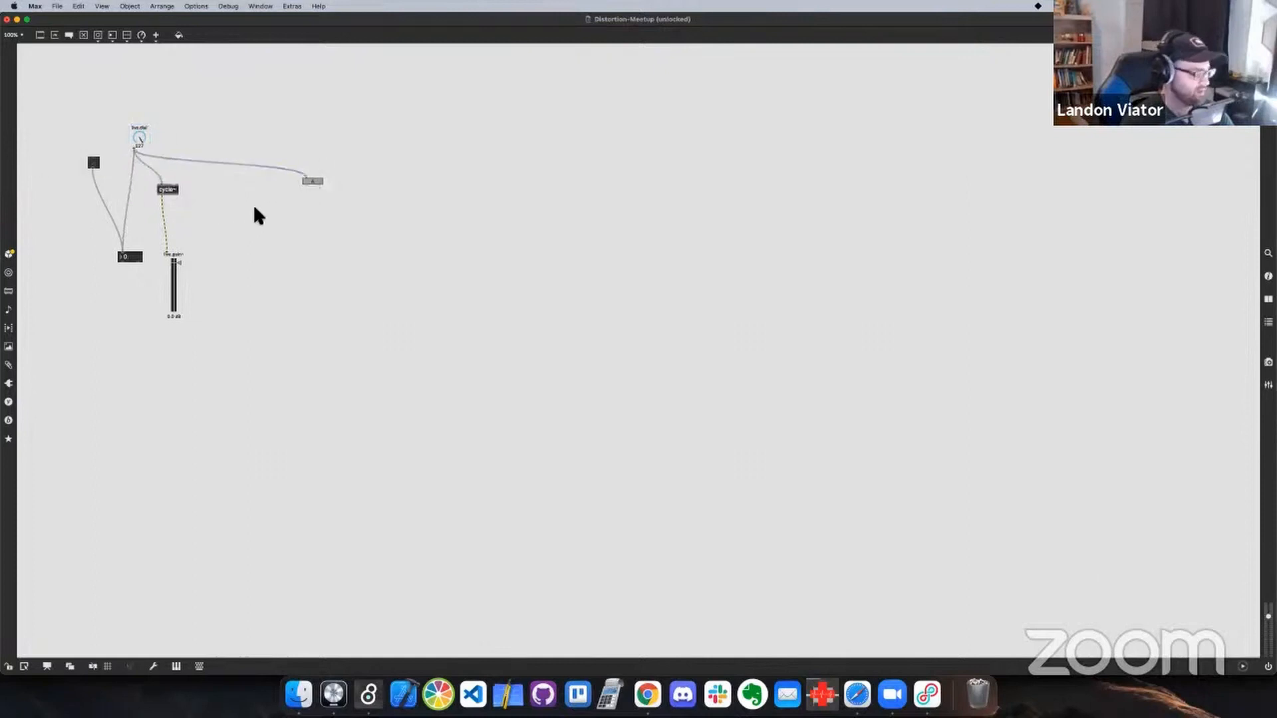
key("super+e")
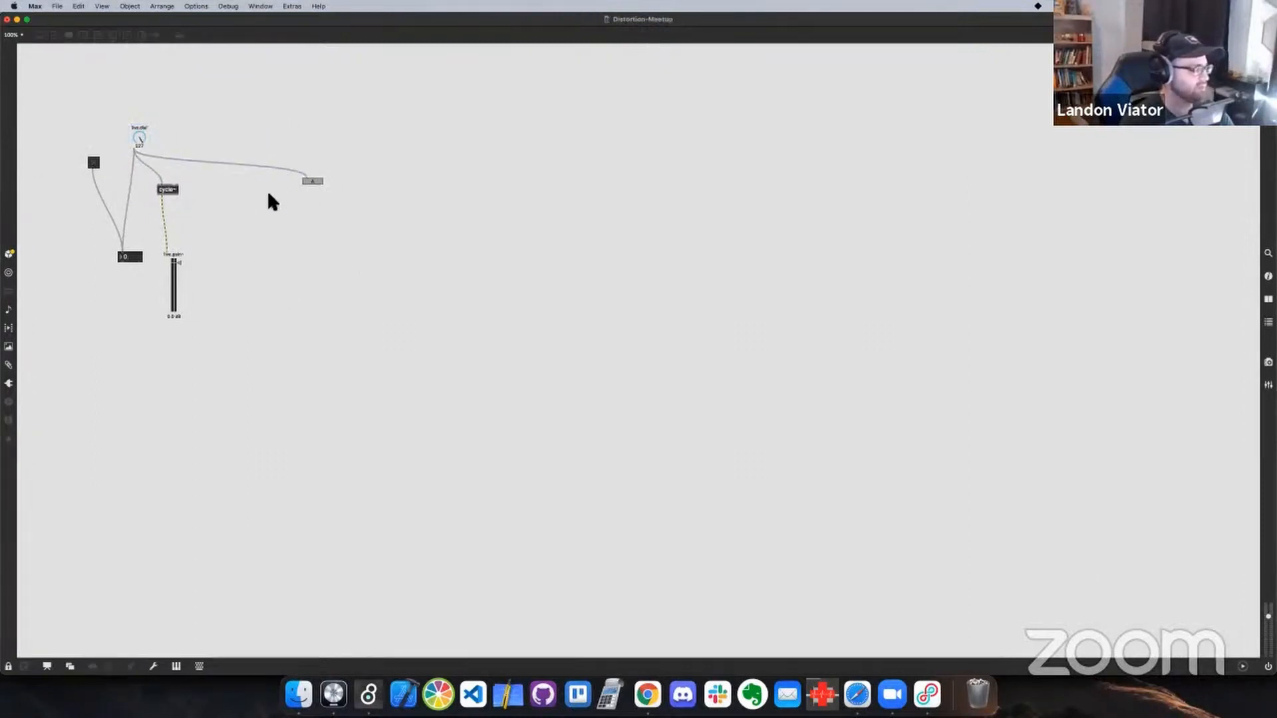
left_click_drag(140, 141, 129, 114)
left_click(92, 165)
left_click(91, 164)
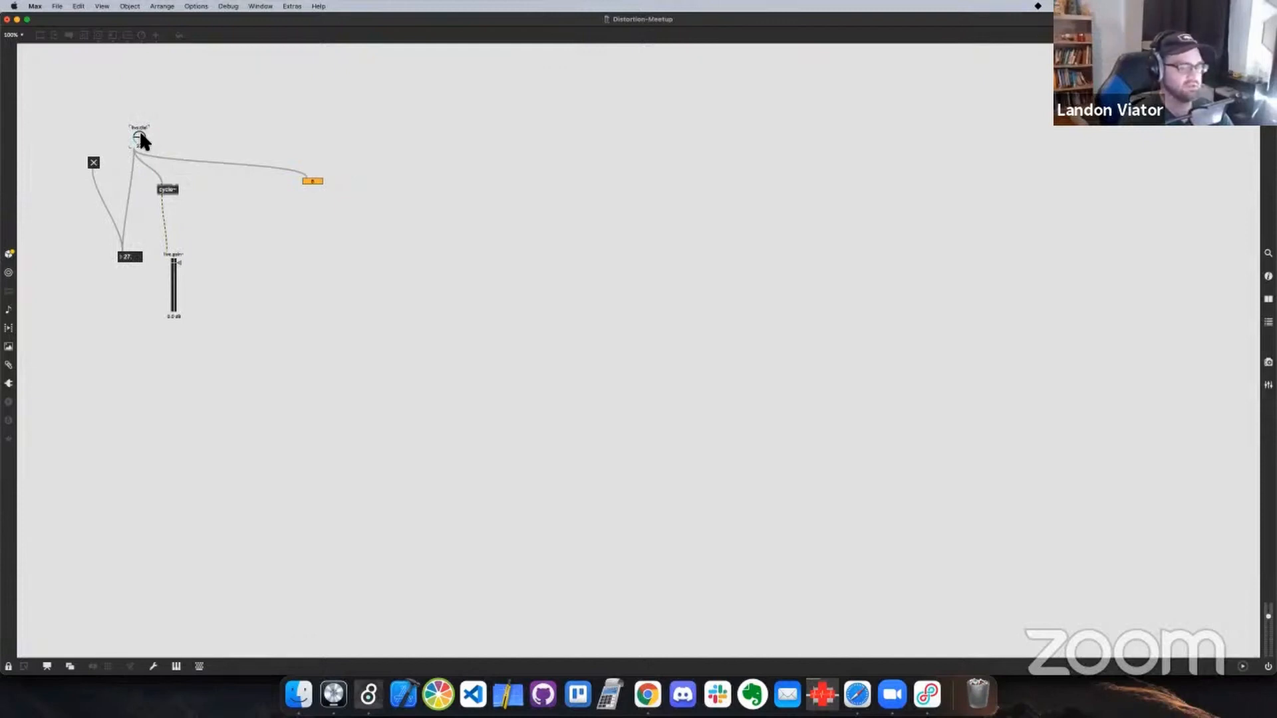
Switch to the "Demo - How to use Max" presentation slide
key("ctrl+Right")
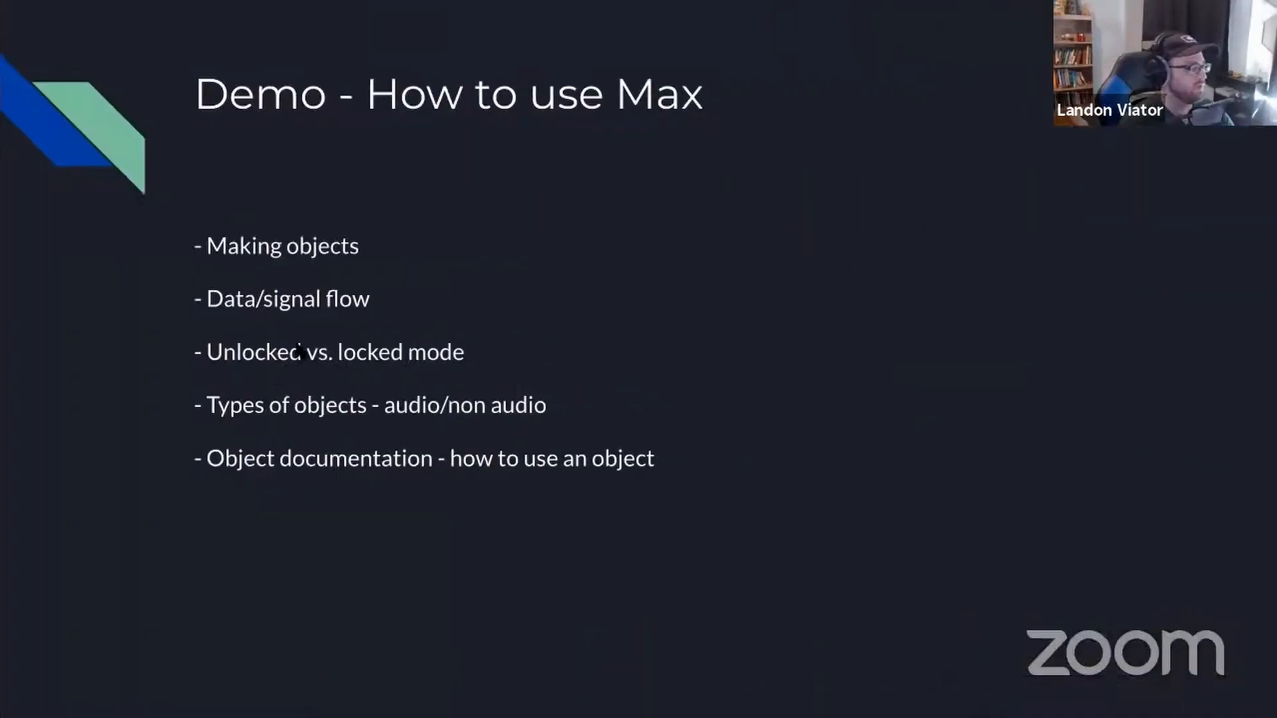
Switch from the presentation slides to the Max patch, unlock it and move the cycle~ object slightly right and down
key("ctrl+Left")
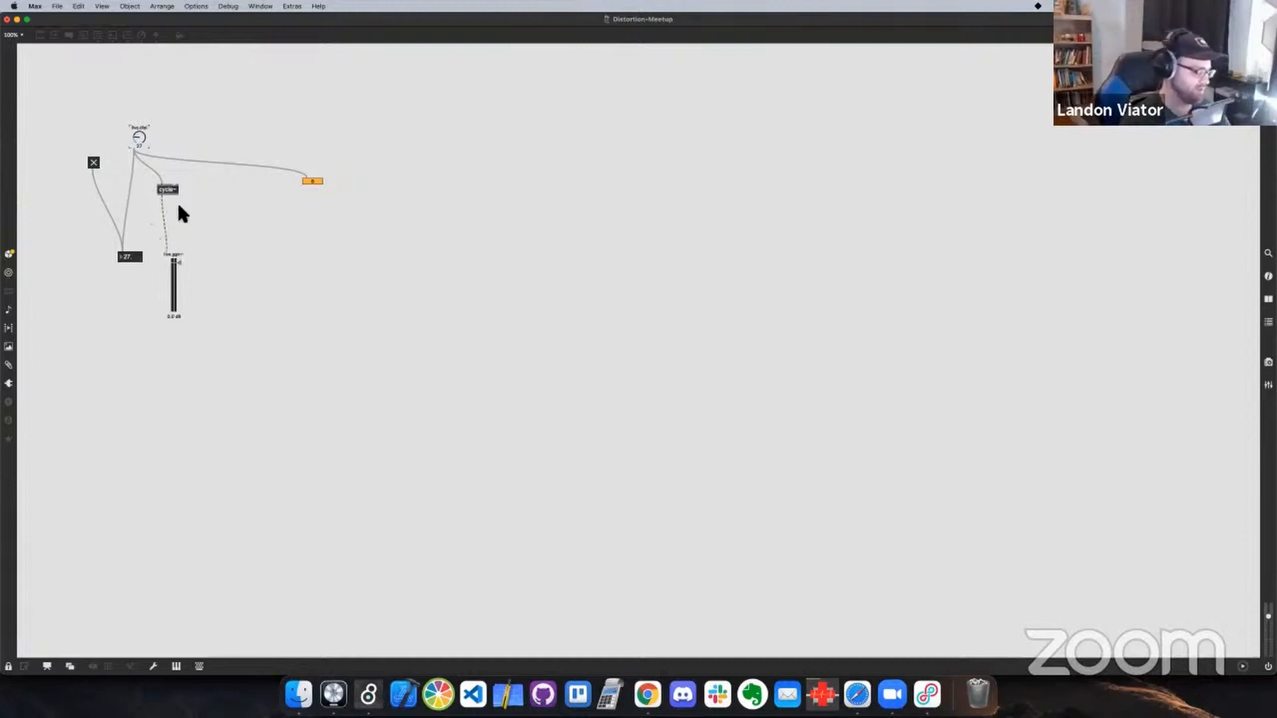
key("ctrl+Right")
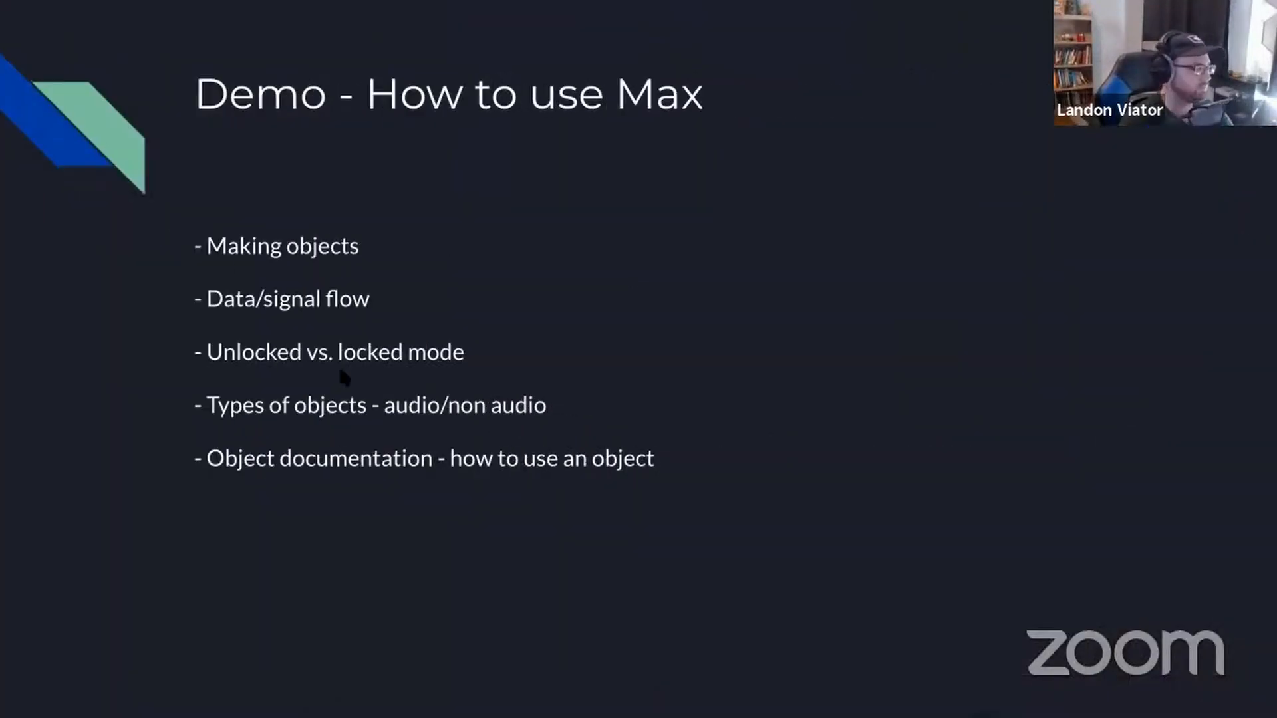
key("ctrl+Left")
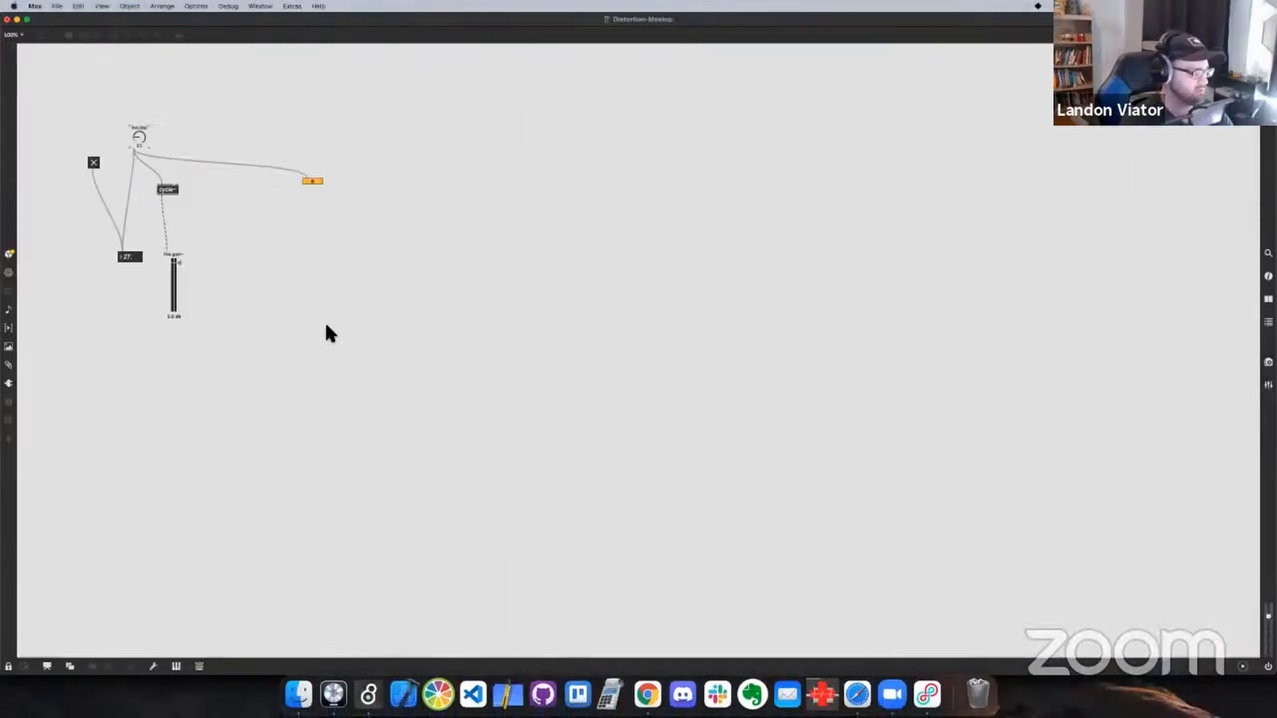
key("super+e")
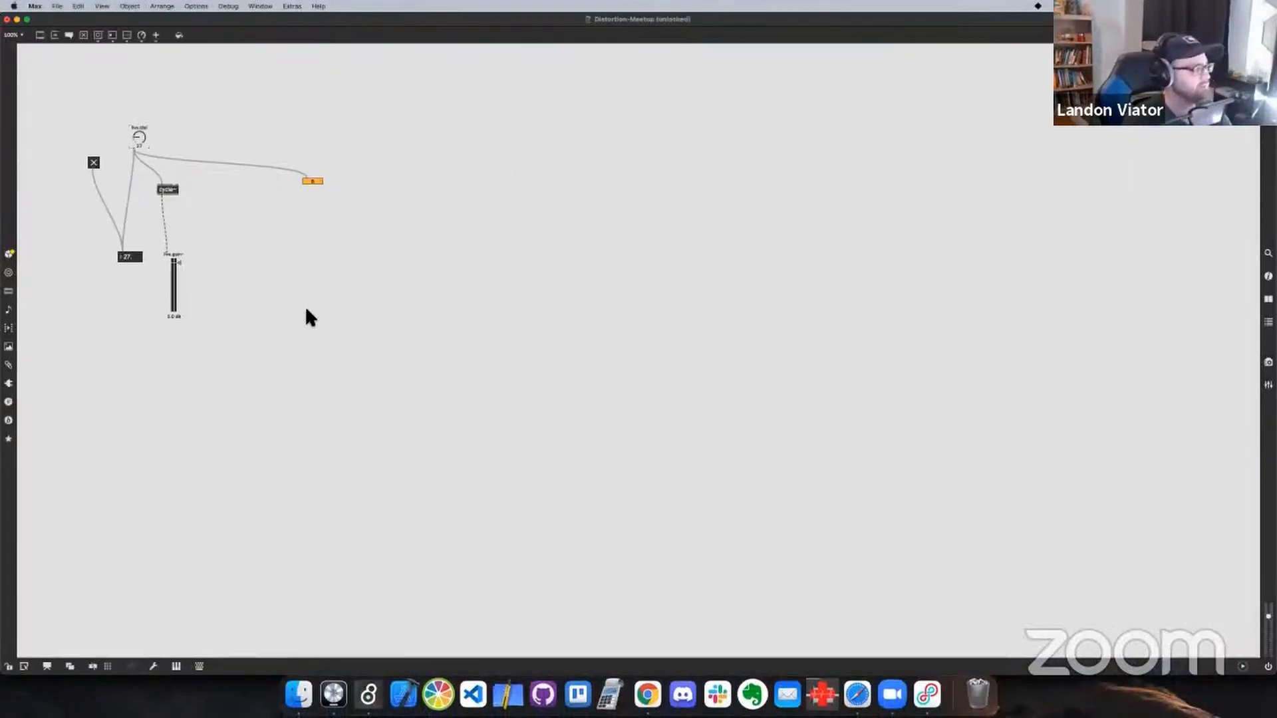
left_click_drag(177, 190, 221, 212)
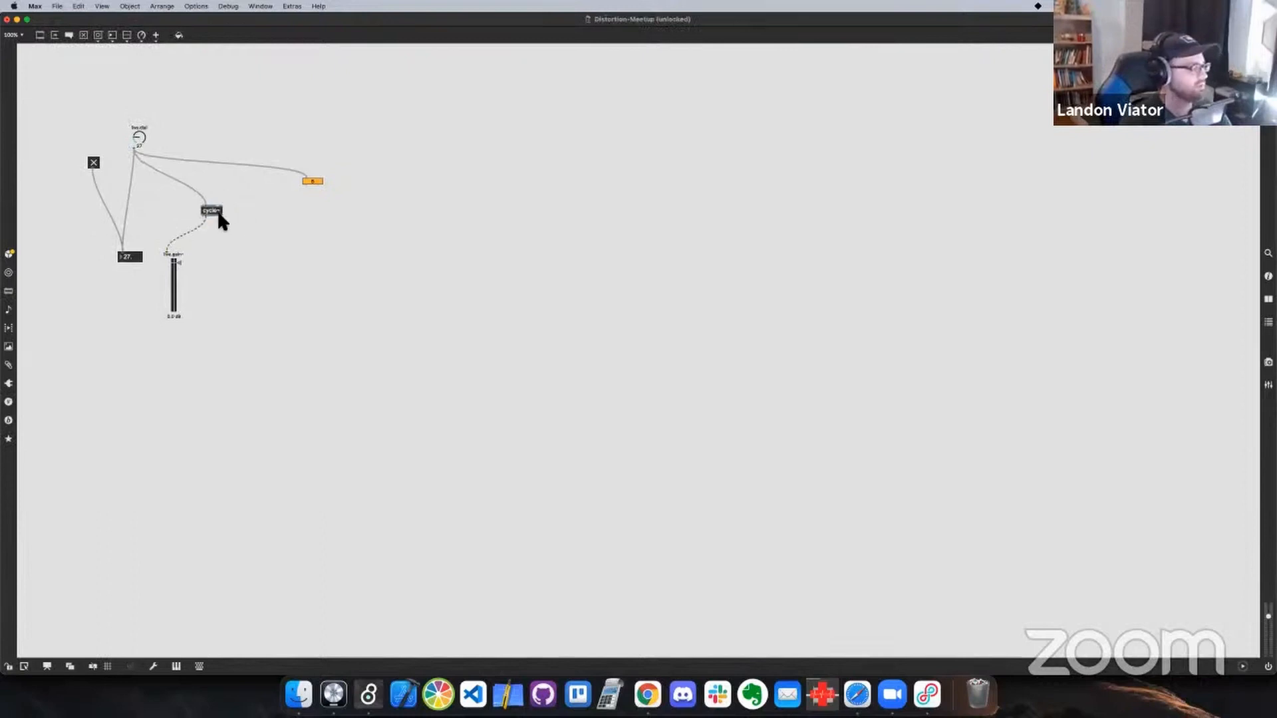
Open the help patch for cycle~, start its audio and test the 440 Hz tone by raising and lowering the volume
left_click(213, 211, "alt")
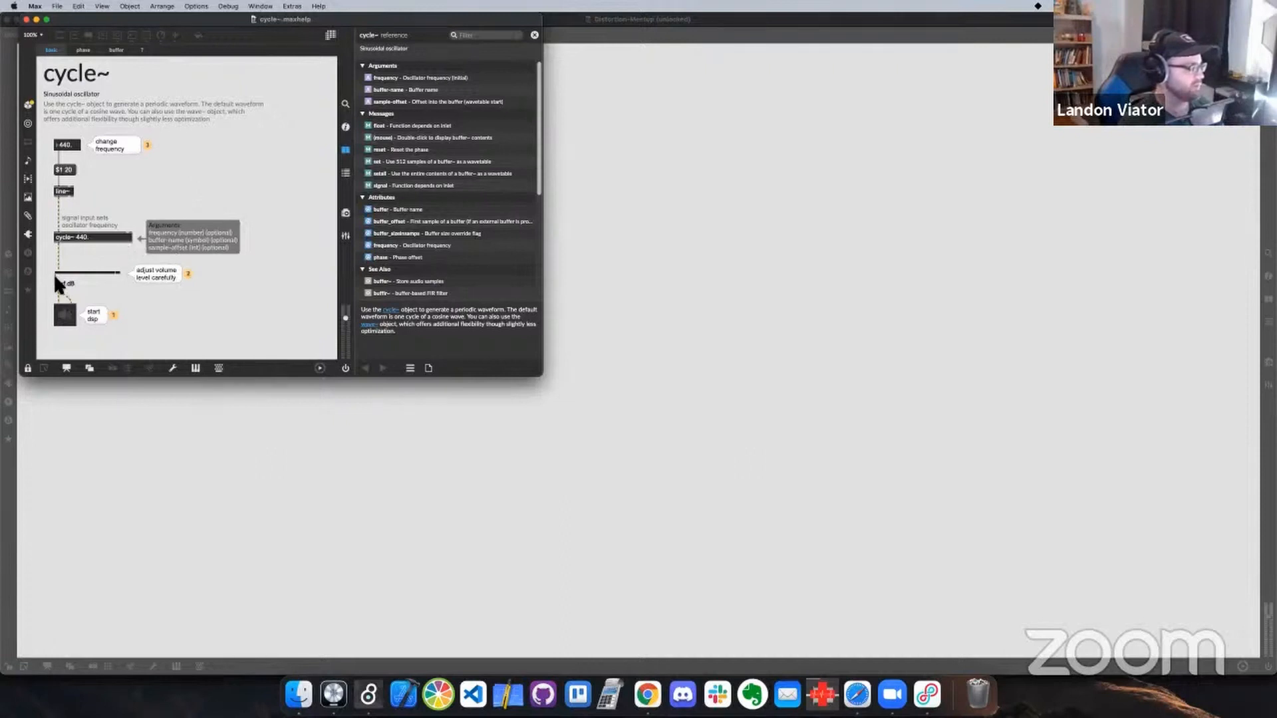
left_click_drag(89, 274, 86, 273)
left_click(64, 315)
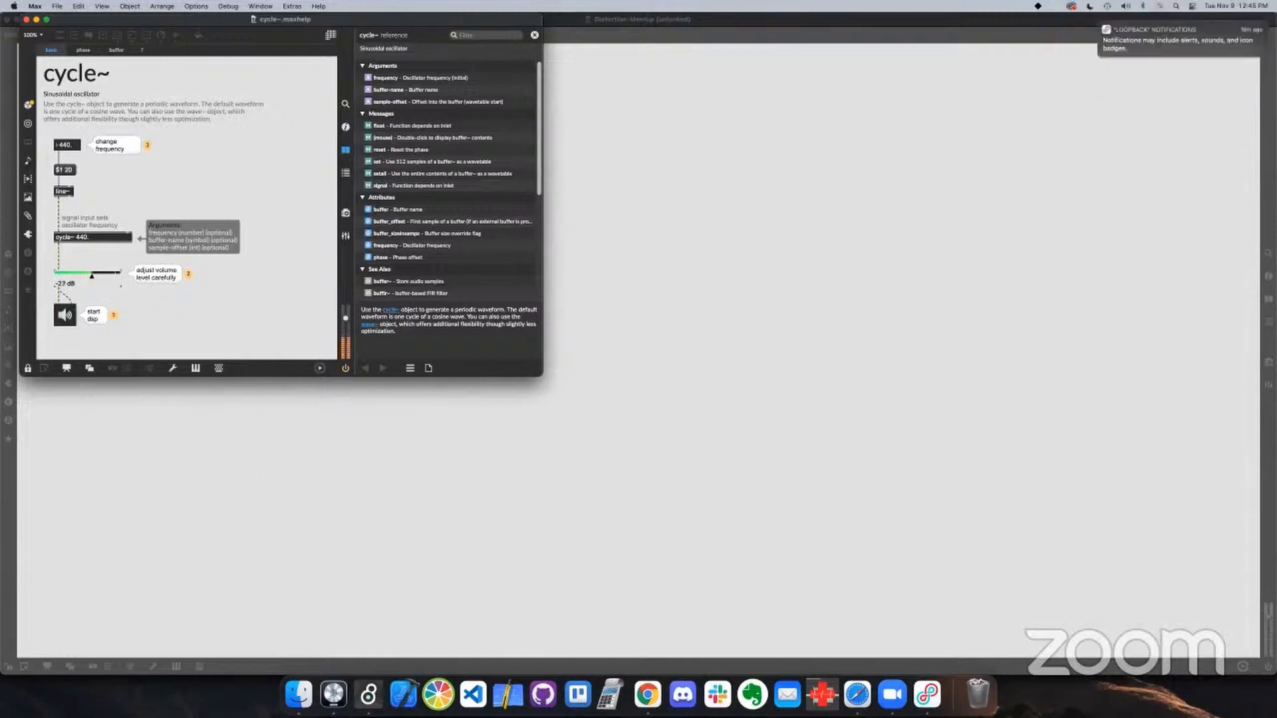
left_click_drag(92, 274, 89, 273)
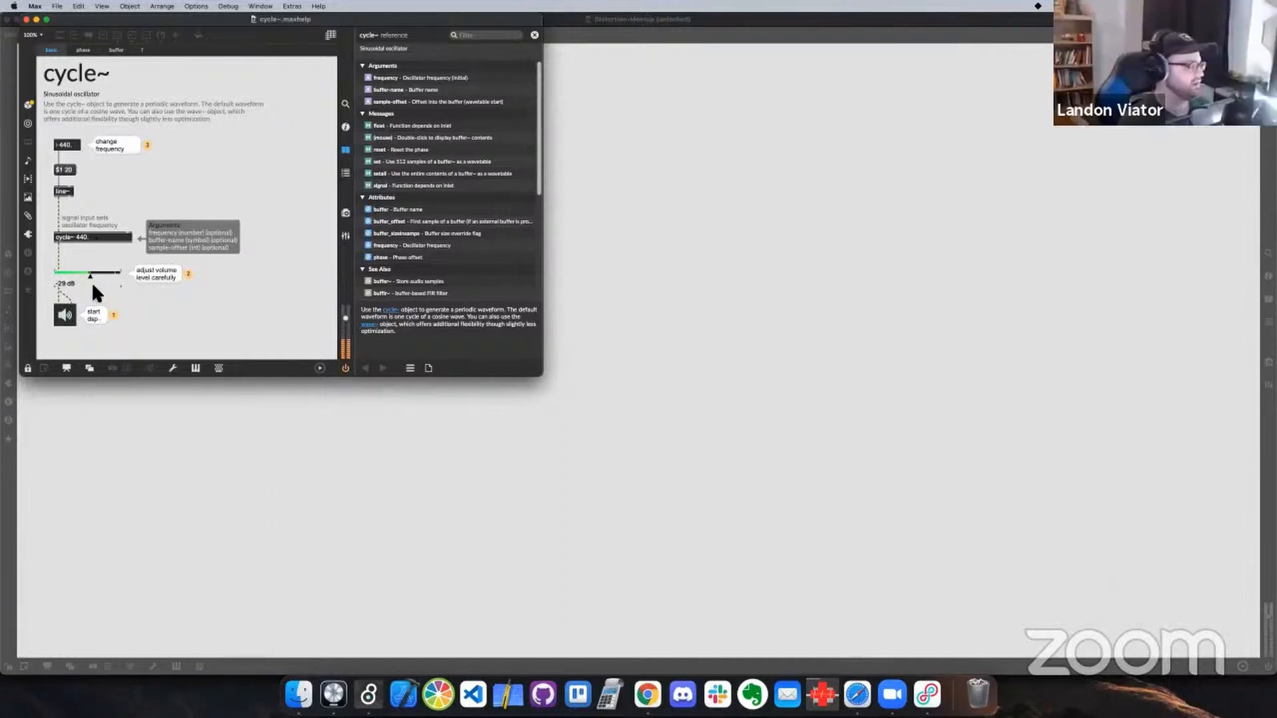
left_click_drag(89, 273, 57, 276)
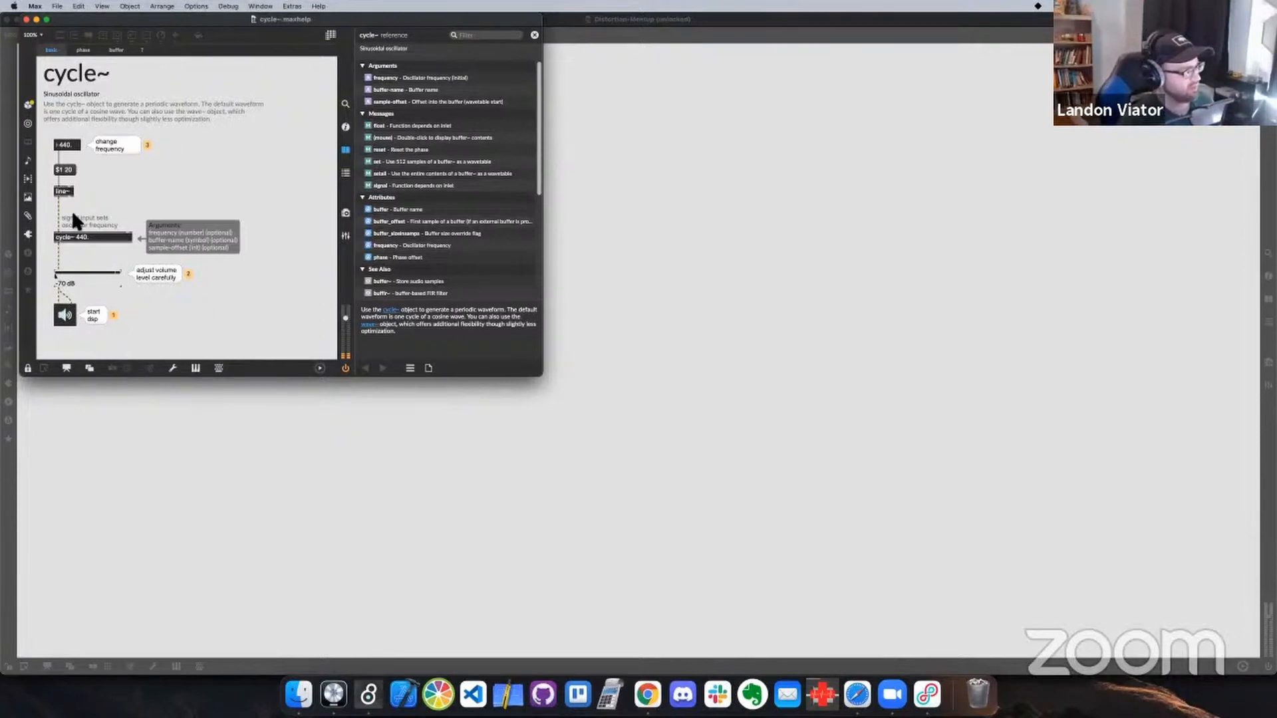
Send the $1 20 message and test the tone at a low volume, finishing with the gain at -inf dB and the audio off
left_click(64, 169)
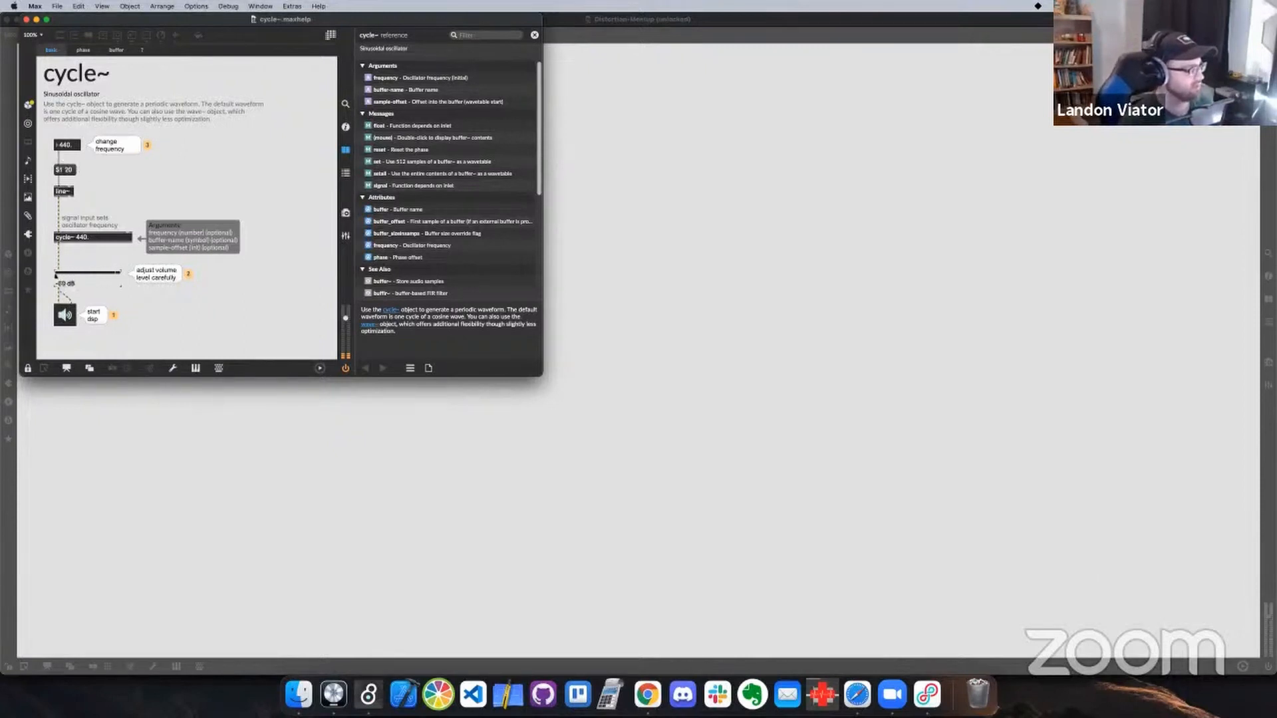
left_click_drag(56, 274, 71, 276)
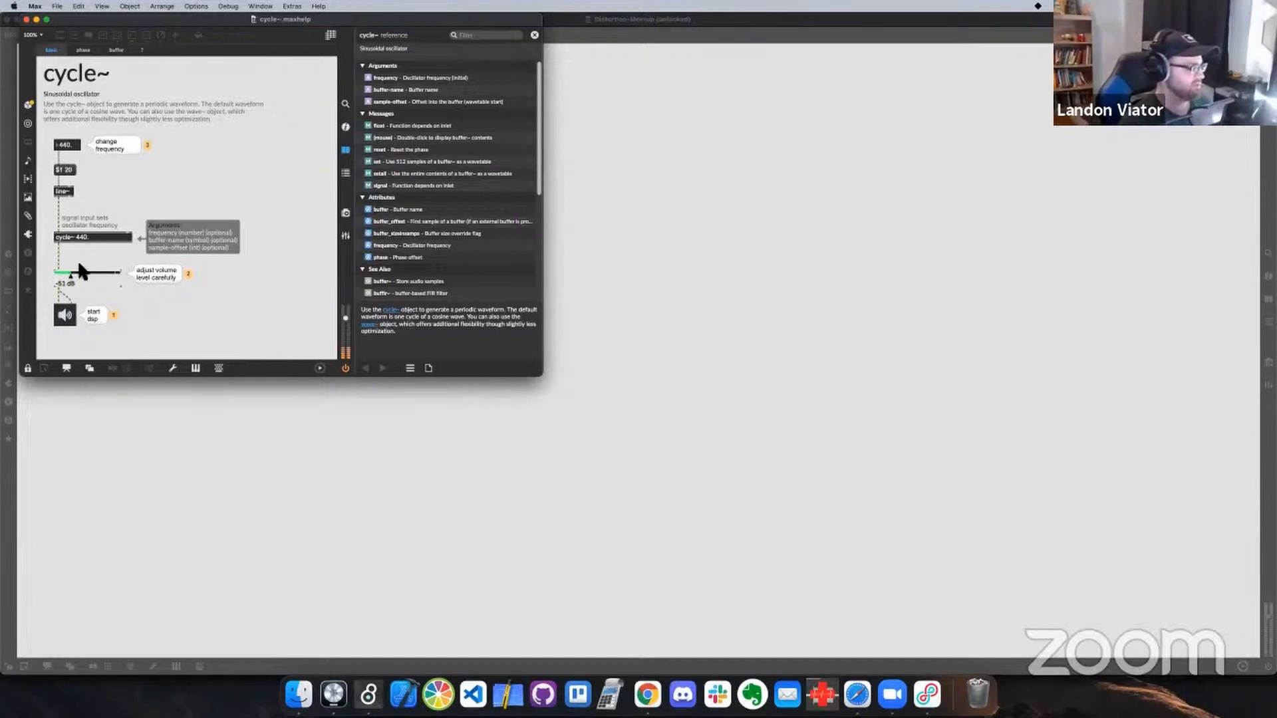
left_click_drag(72, 274, 80, 274)
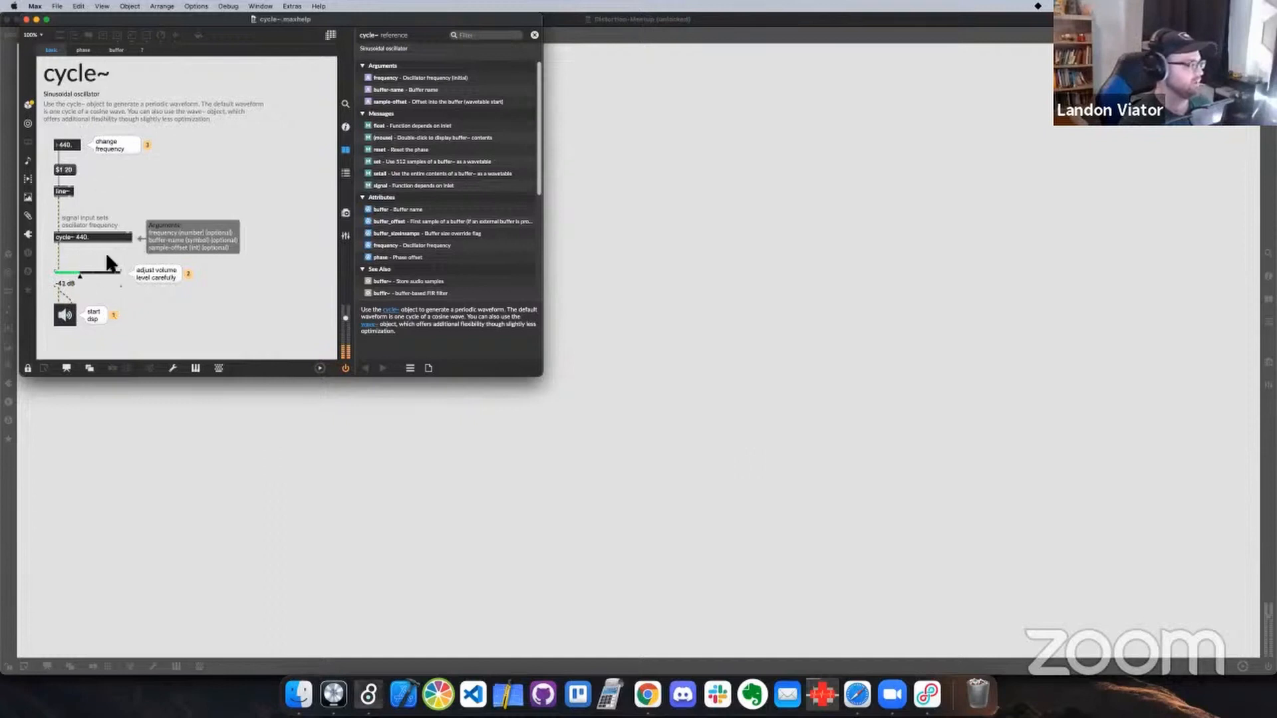
left_click_drag(79, 274, 56, 274)
left_click(65, 314)
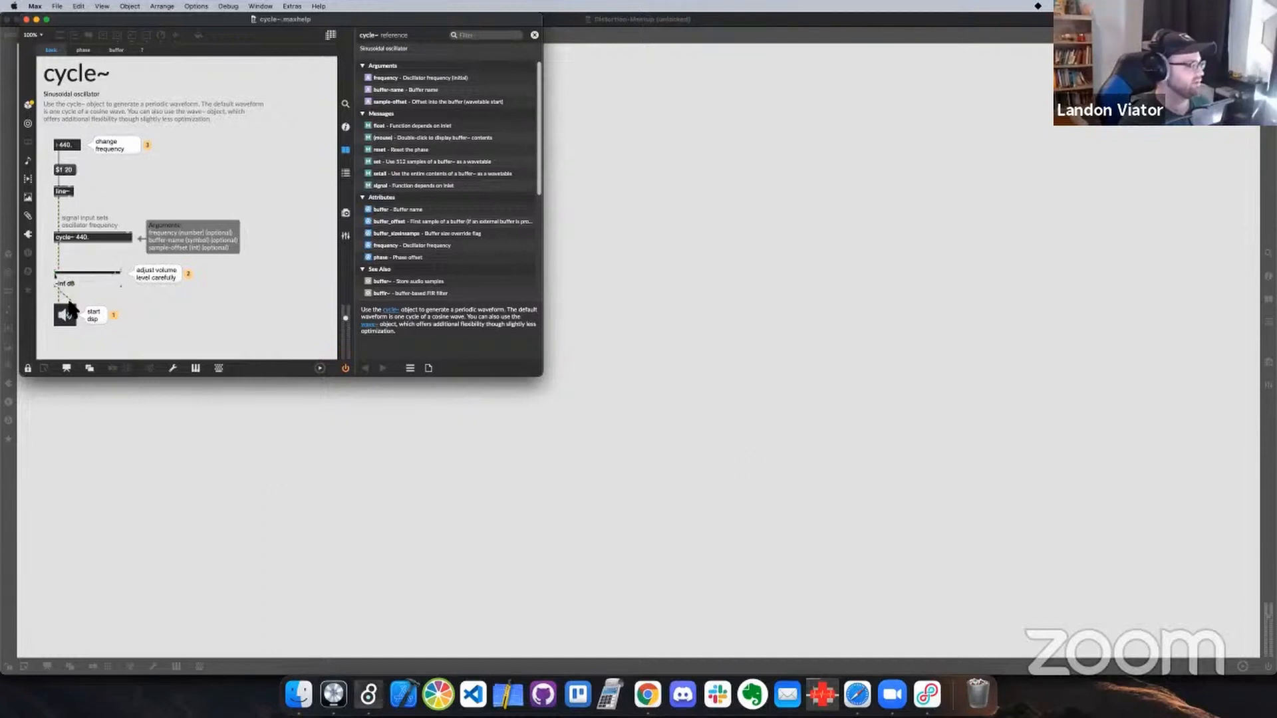
Look through the phase and buffer examples in the cycle~ help patch and return to the basic example
left_click(92, 53)
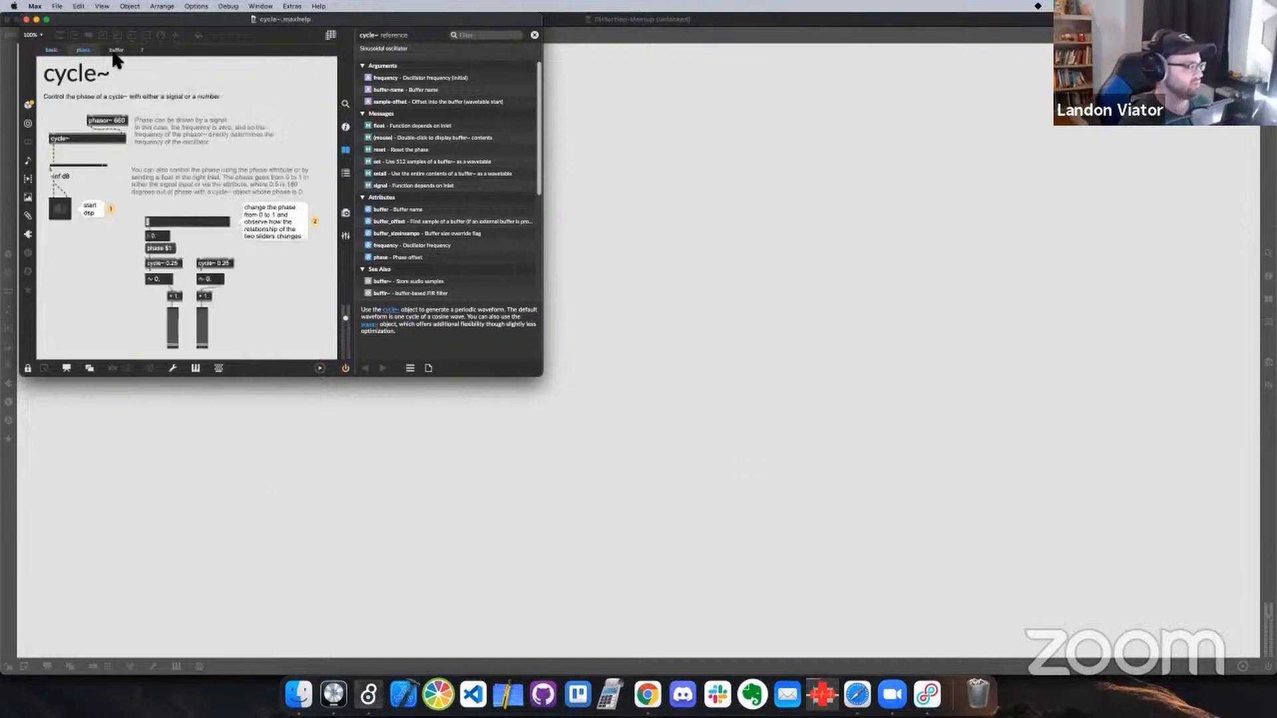
left_click(115, 51)
left_click(85, 50)
left_click(115, 51)
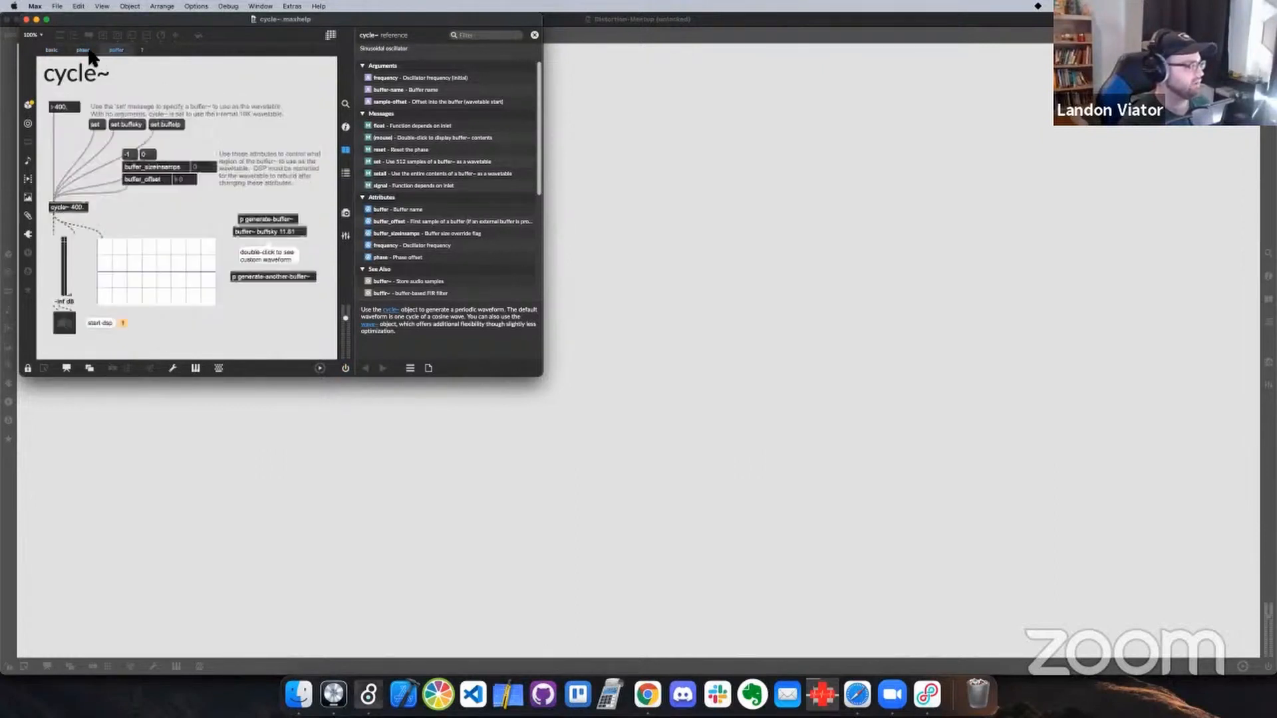
left_click(53, 50)
Close the cycle~ help patch and switch to the "Demo - How do we make distortion?" presentation slide
left_click_drag(65, 26, 69, 42)
left_click(30, 36)
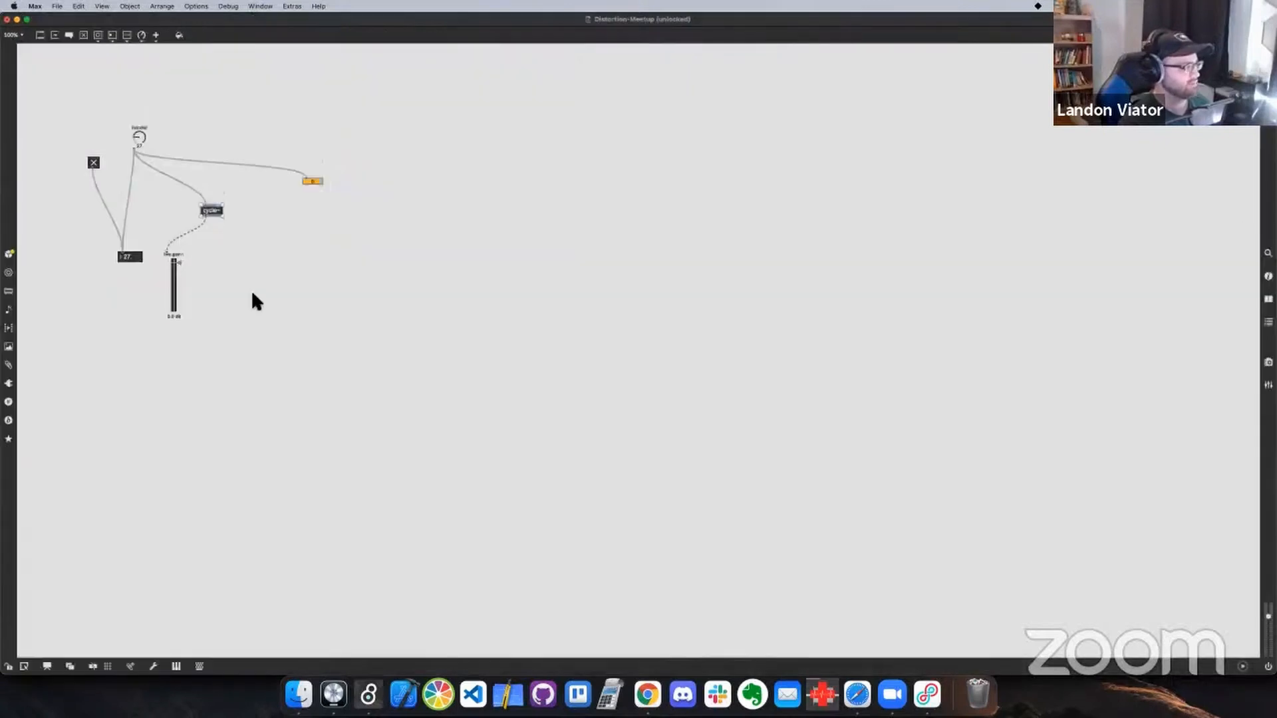
key("ctrl+Right")
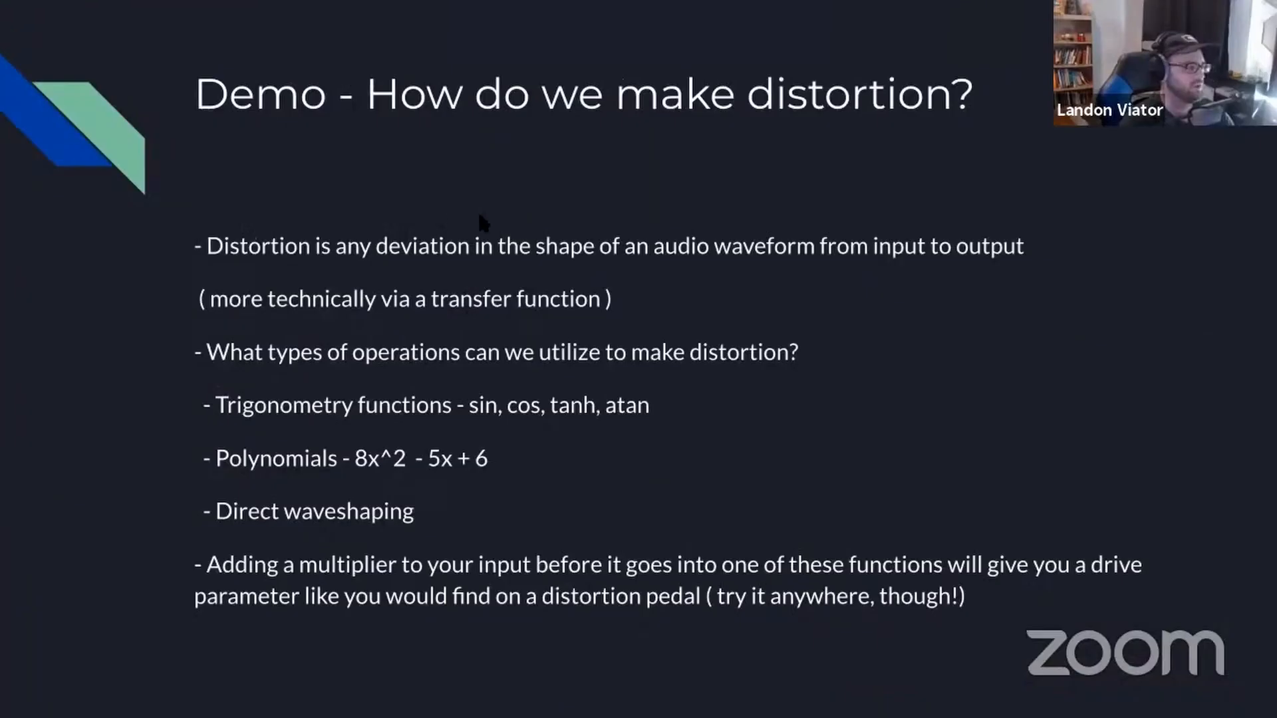
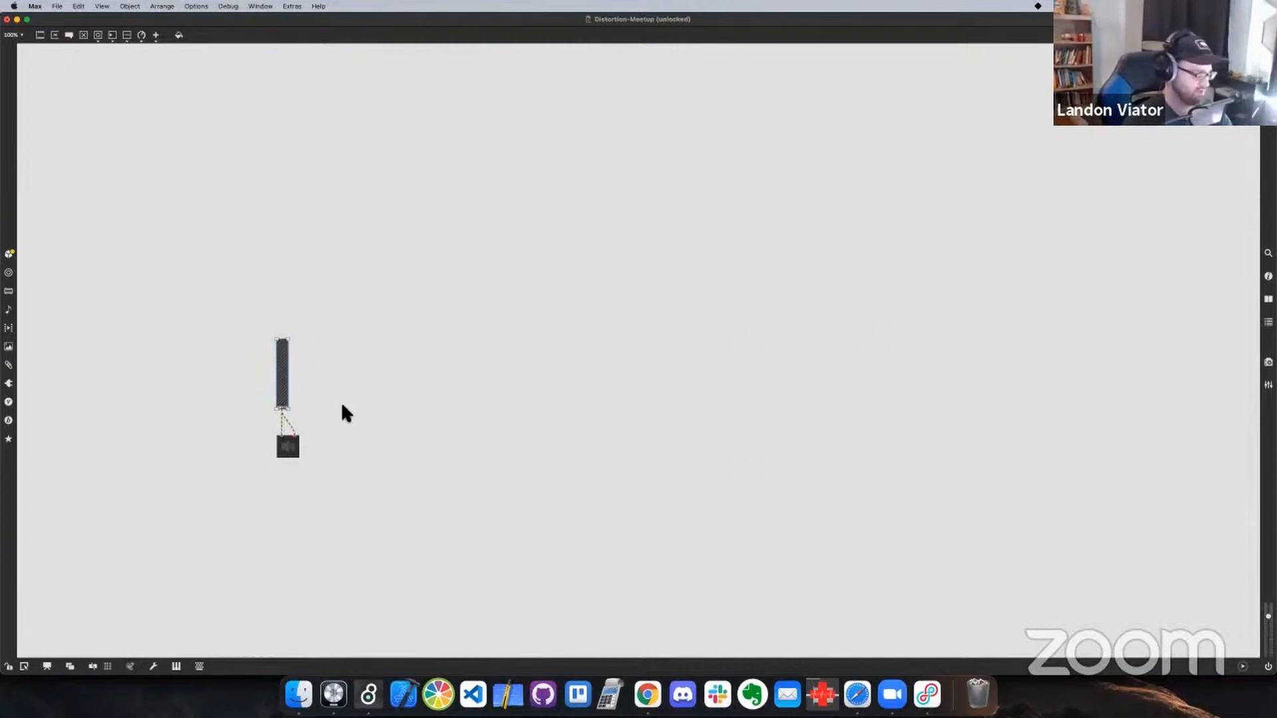
Add a cycle~ 220 object above the gain slider and connect its output to the slider's input
left_click(345, 399)
key("super+e")
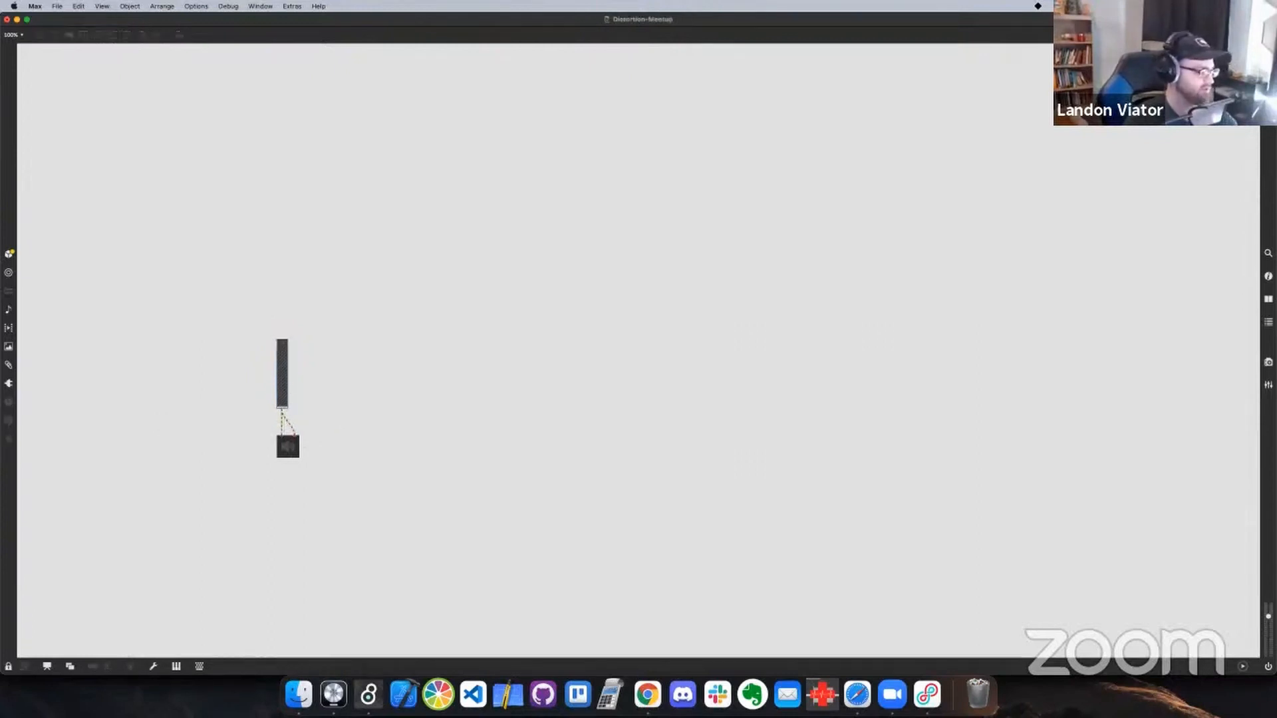
key("super+e")
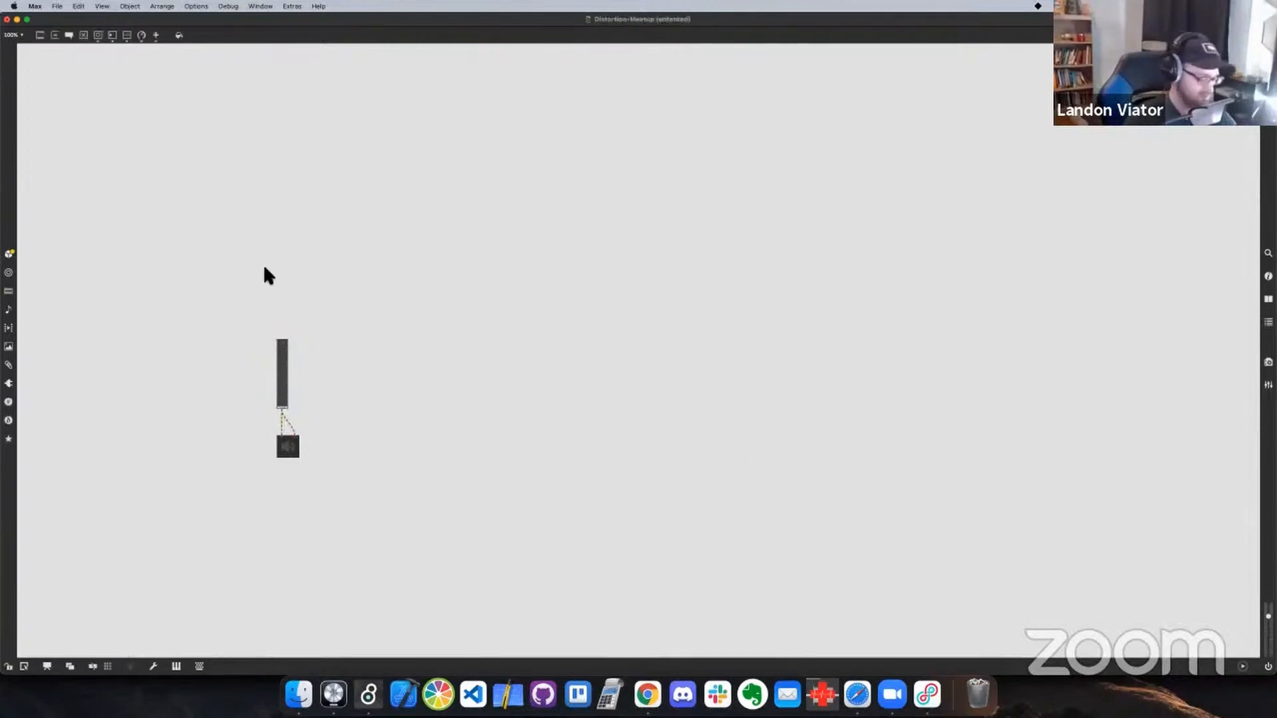
type("n")
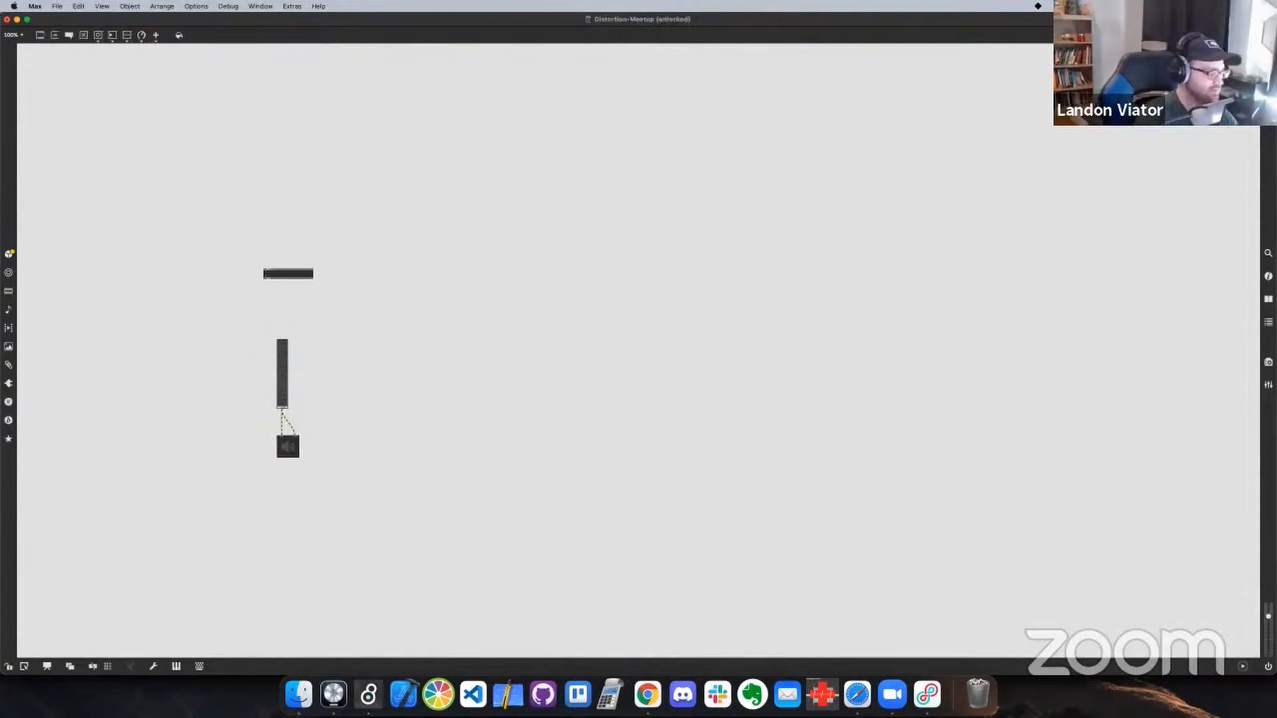
type("cycle~ ")
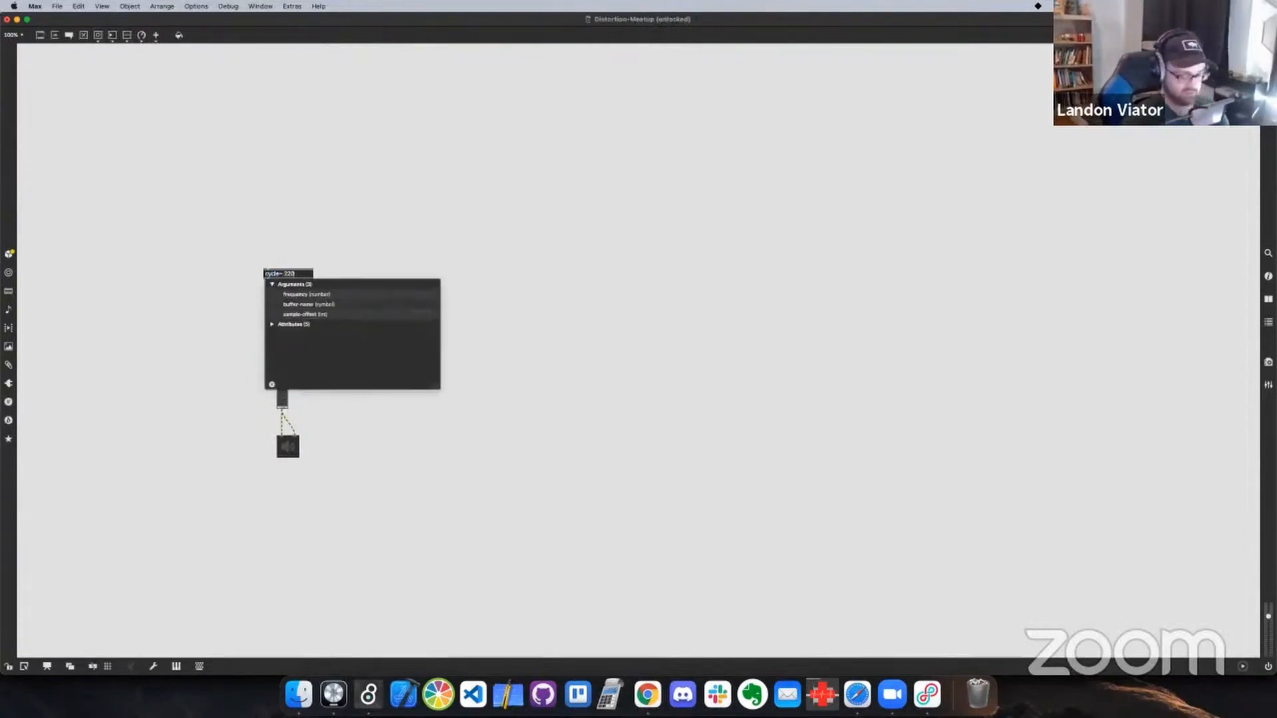
type("220")
key("Return")
left_click_drag(266, 278, 293, 253)
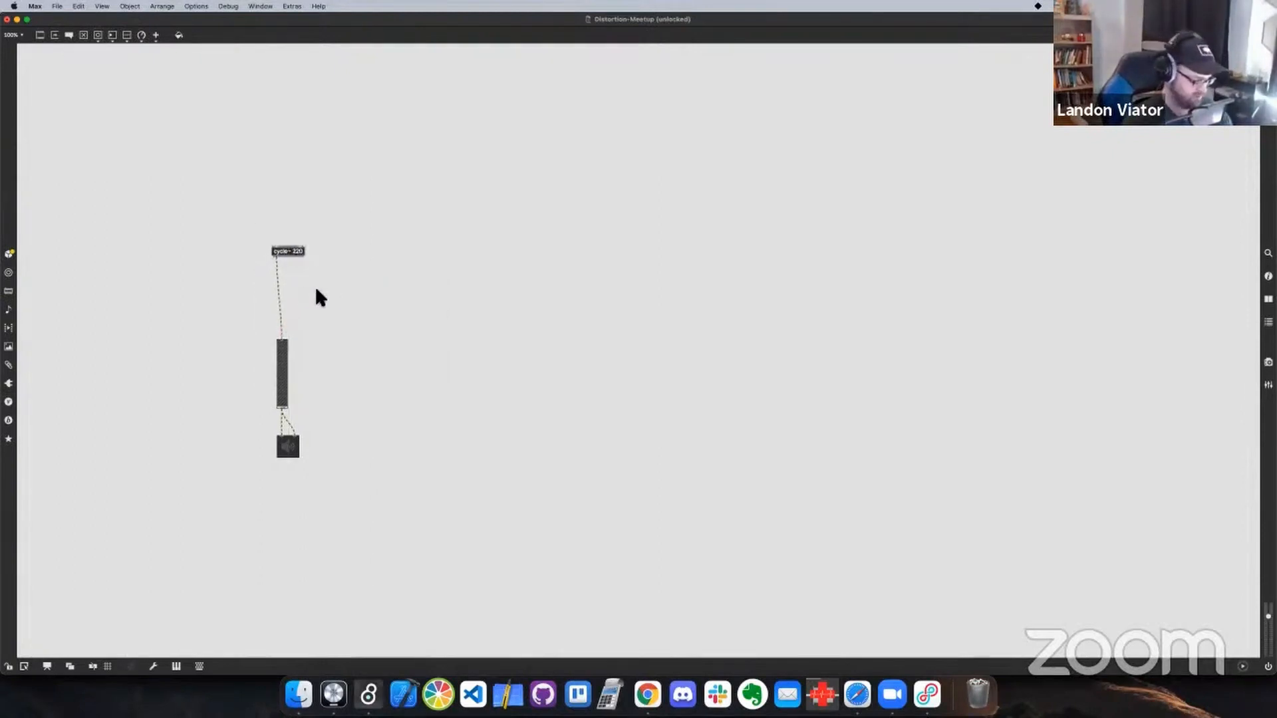
Lock the patch, turn the audio on and test the 220 Hz tone by raising the gain slider and lowering it fully
key("super+e")
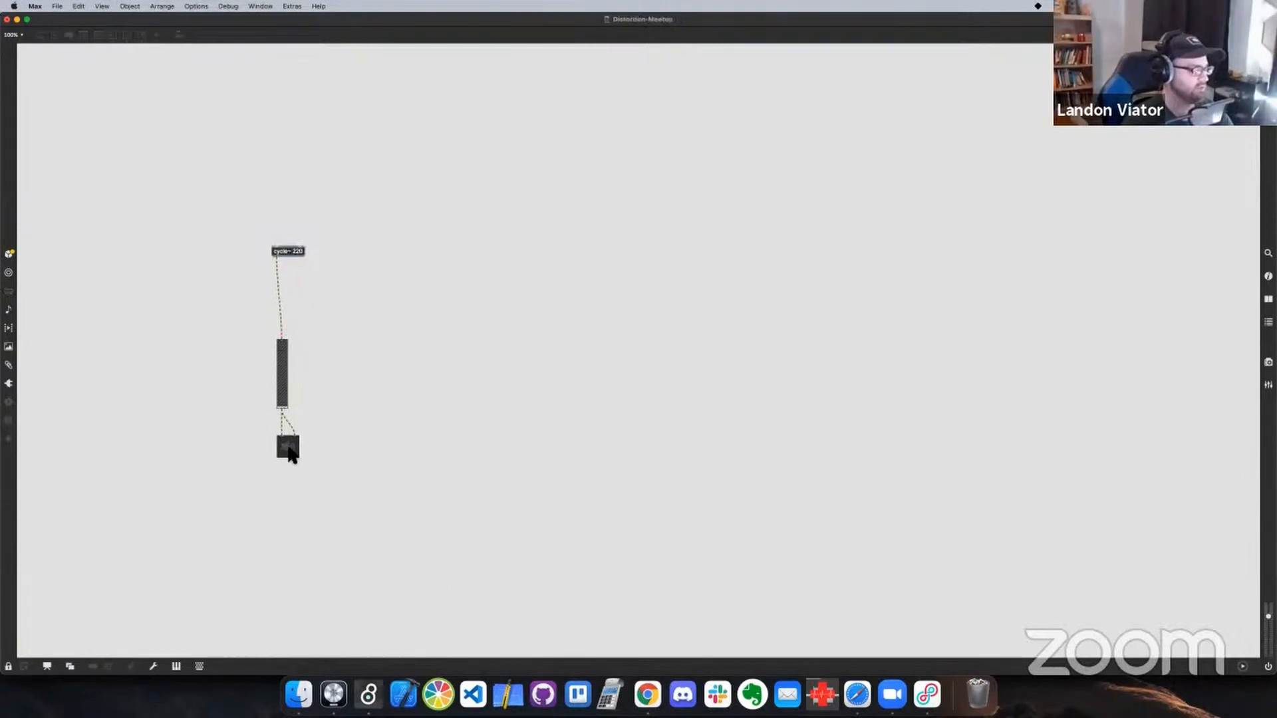
left_click(289, 447)
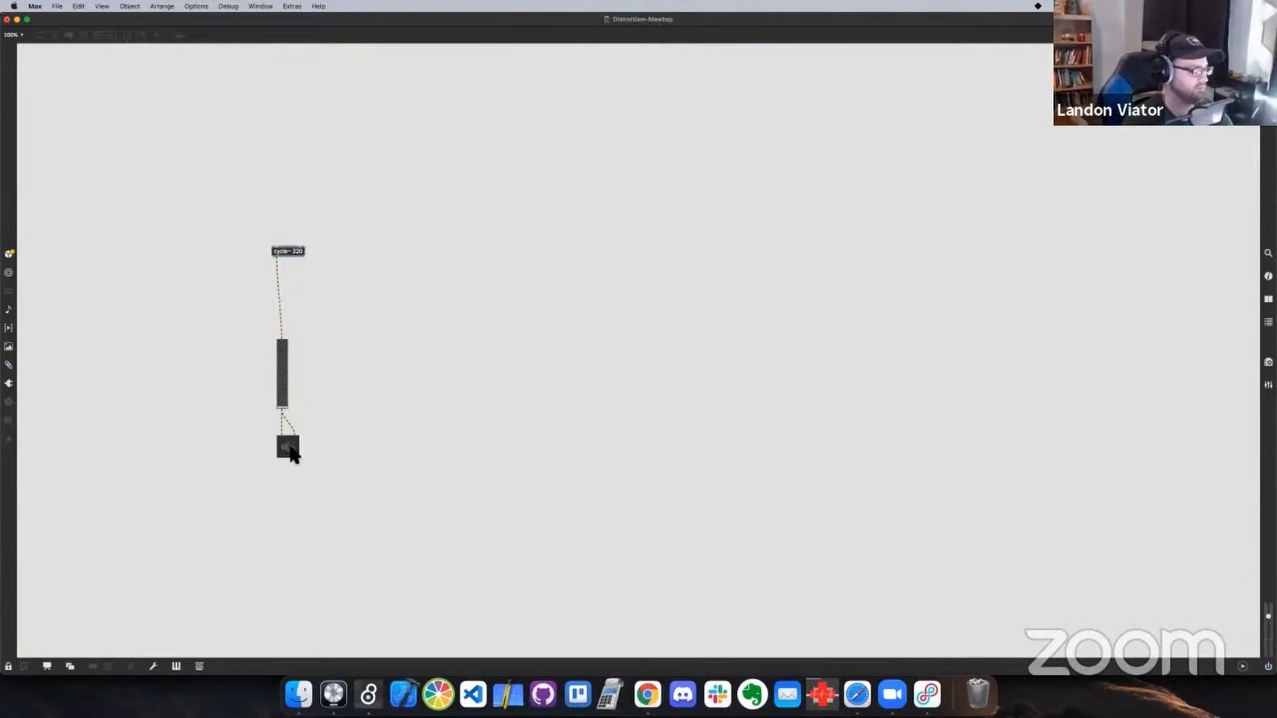
left_click_drag(285, 403, 282, 361)
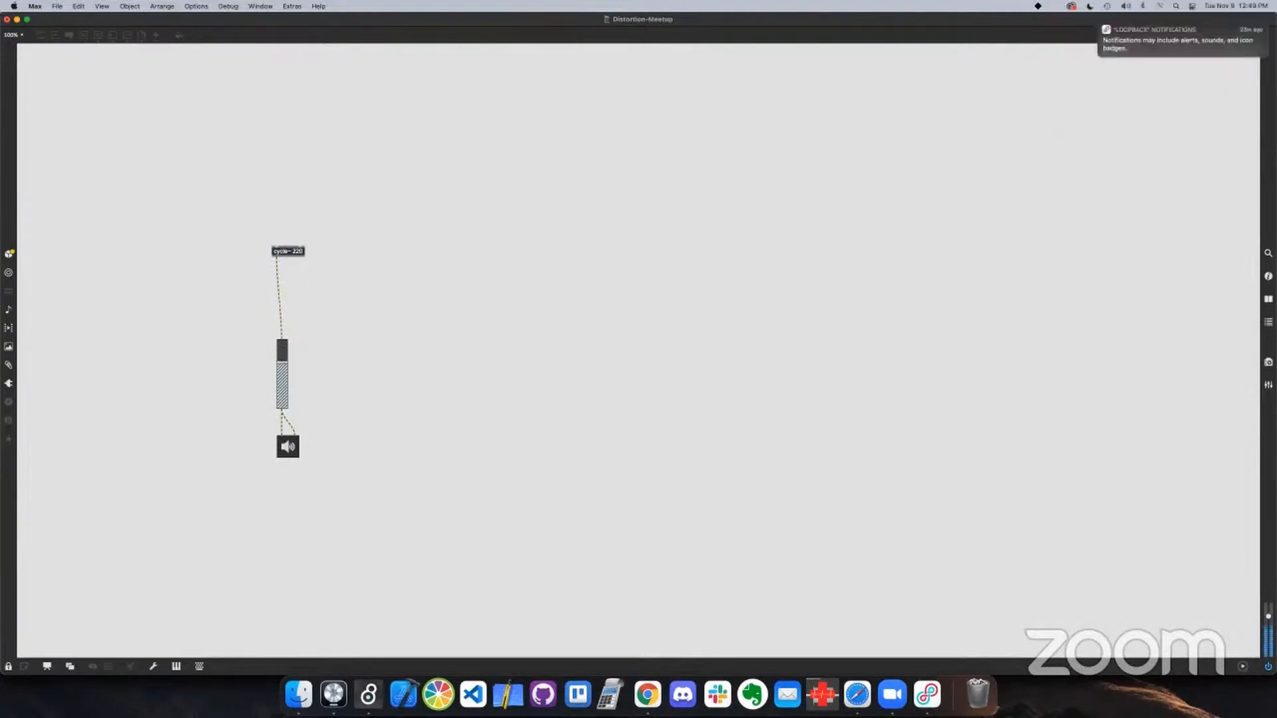
left_click_drag(282, 362, 282, 408)
Unlock the patch, align cycle~ 220 directly above the gain slider and delete the patch cord between them
key("super+e")
left_click_drag(288, 251, 294, 244)
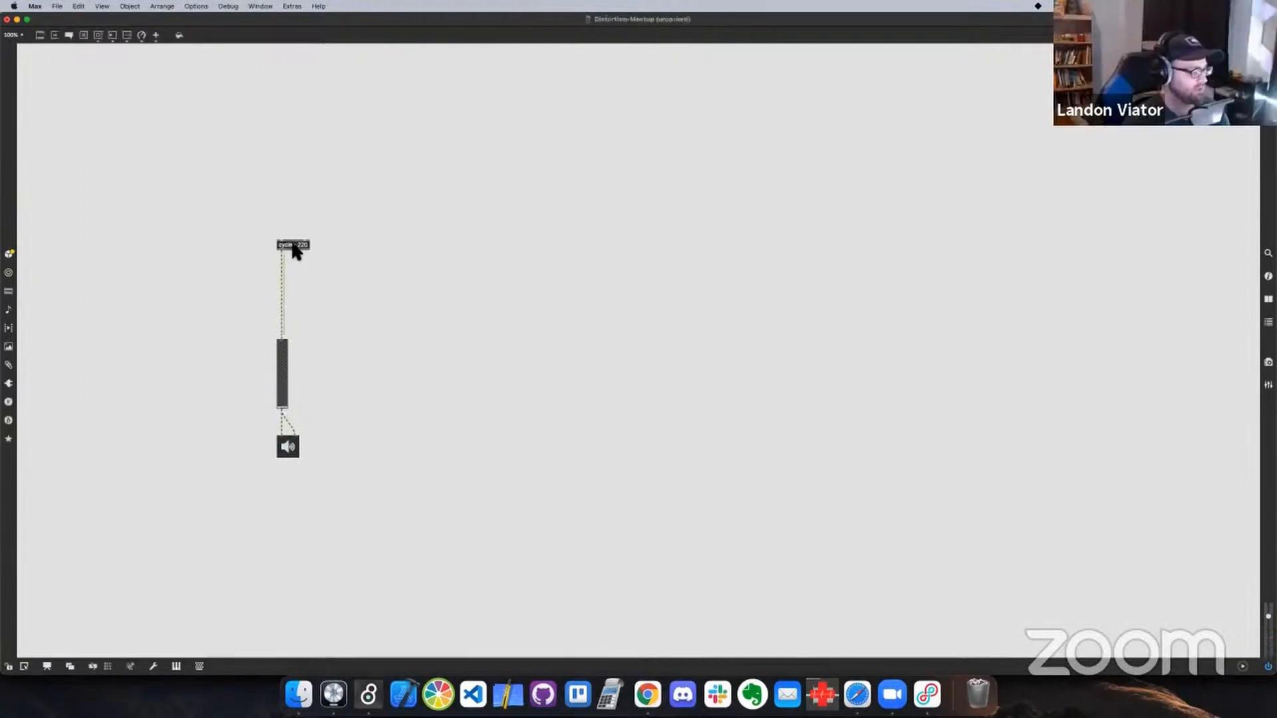
left_click(282, 292)
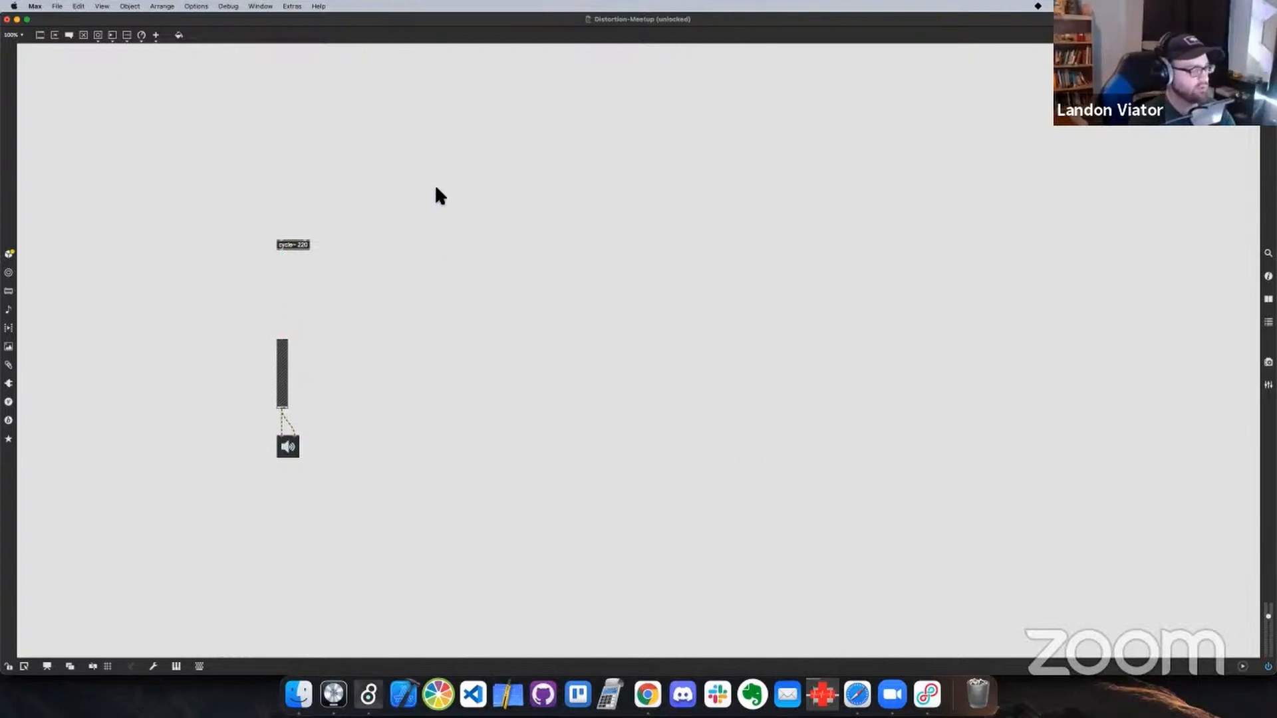
Add an empty comment and place it beside the cycle~ 220 object with the patch enlarged to 200%
key("n")
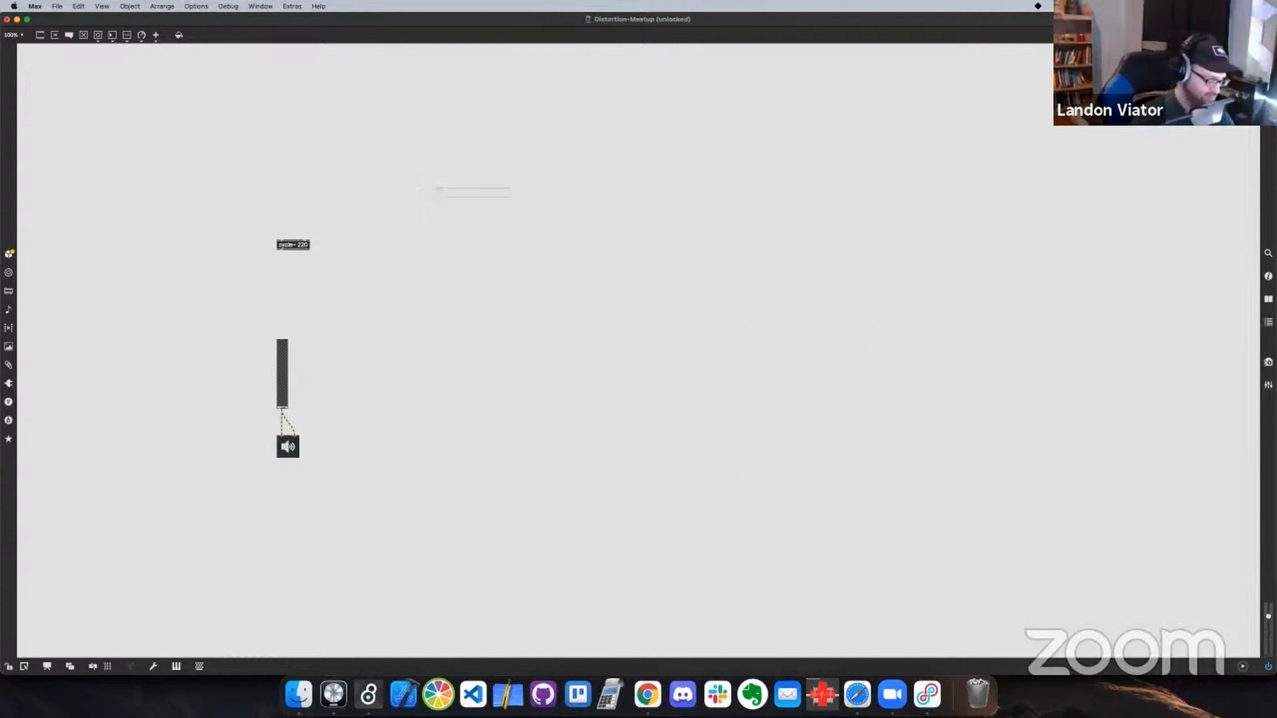
key("super+equal")
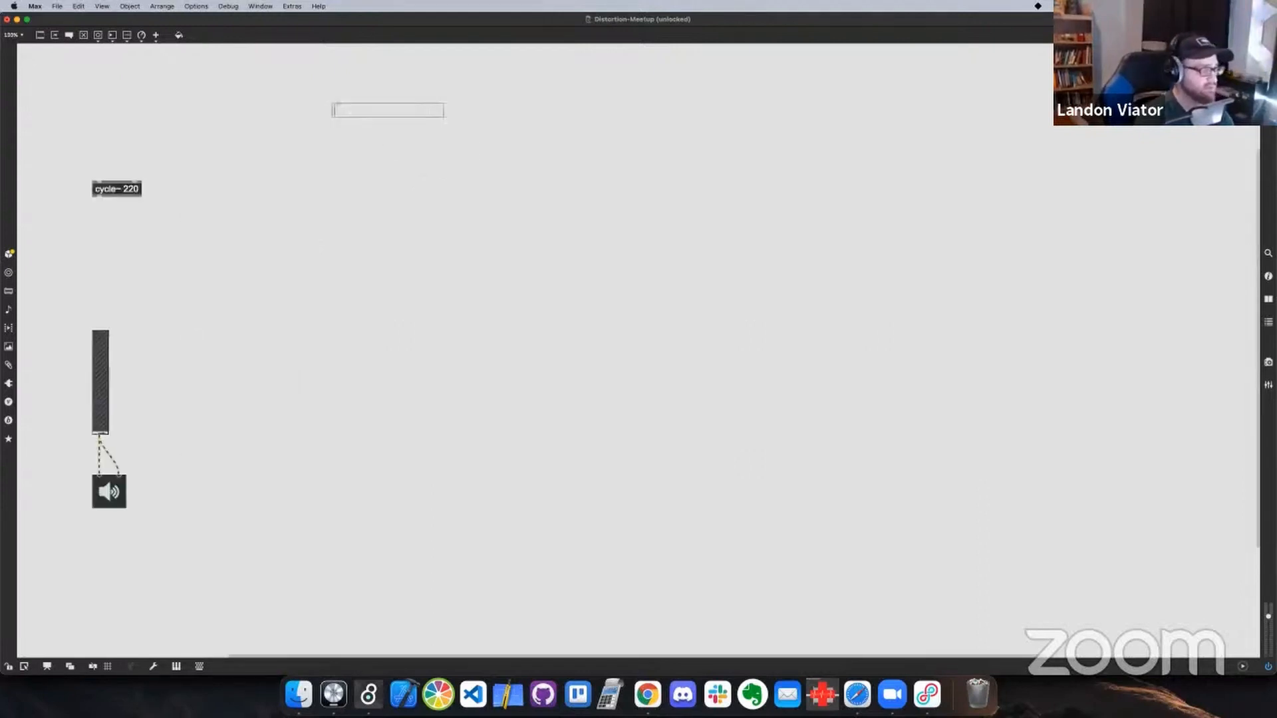
key("super+equal")
scroll(301, 291, "up", 5)
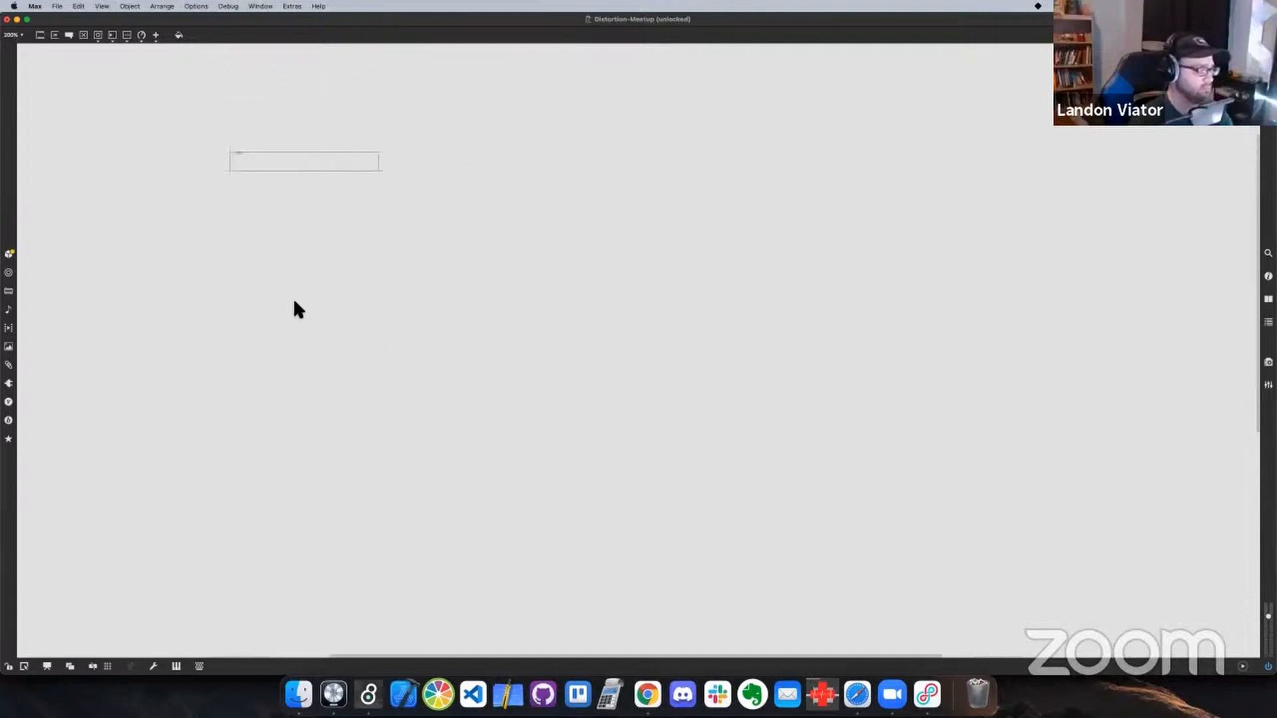
scroll(292, 297, "left", 6)
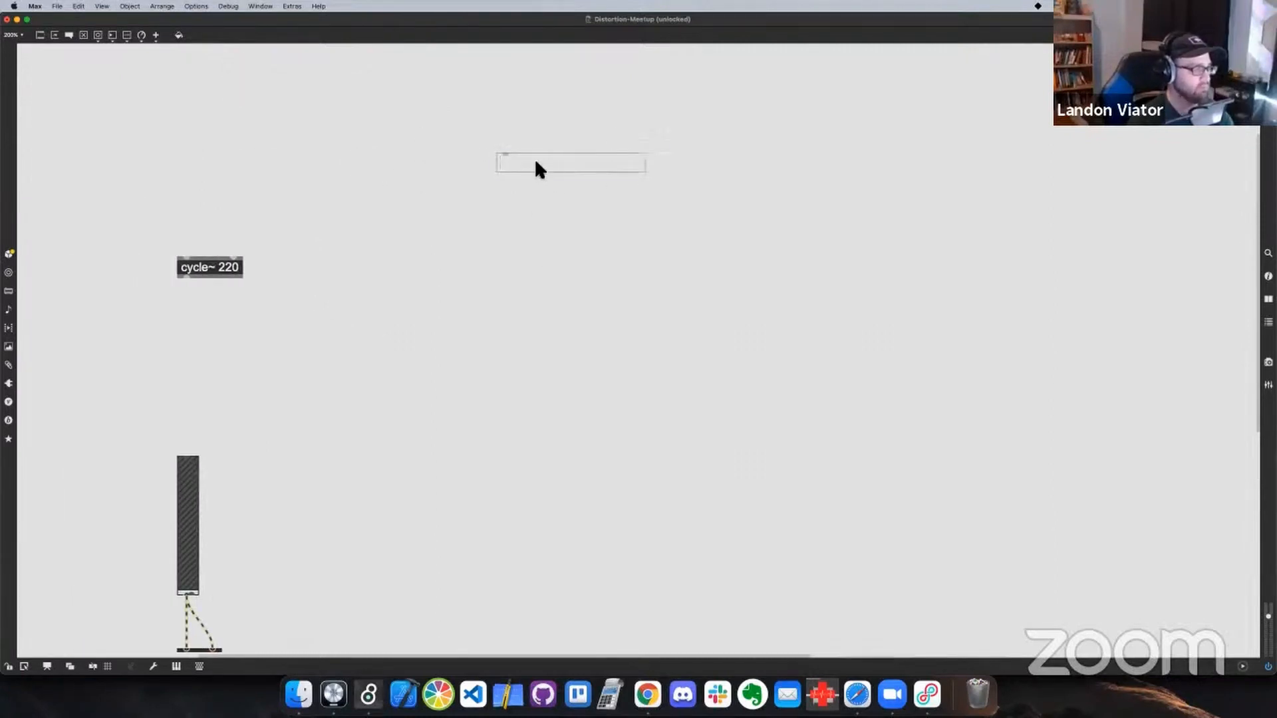
left_click_drag(537, 170, 397, 261)
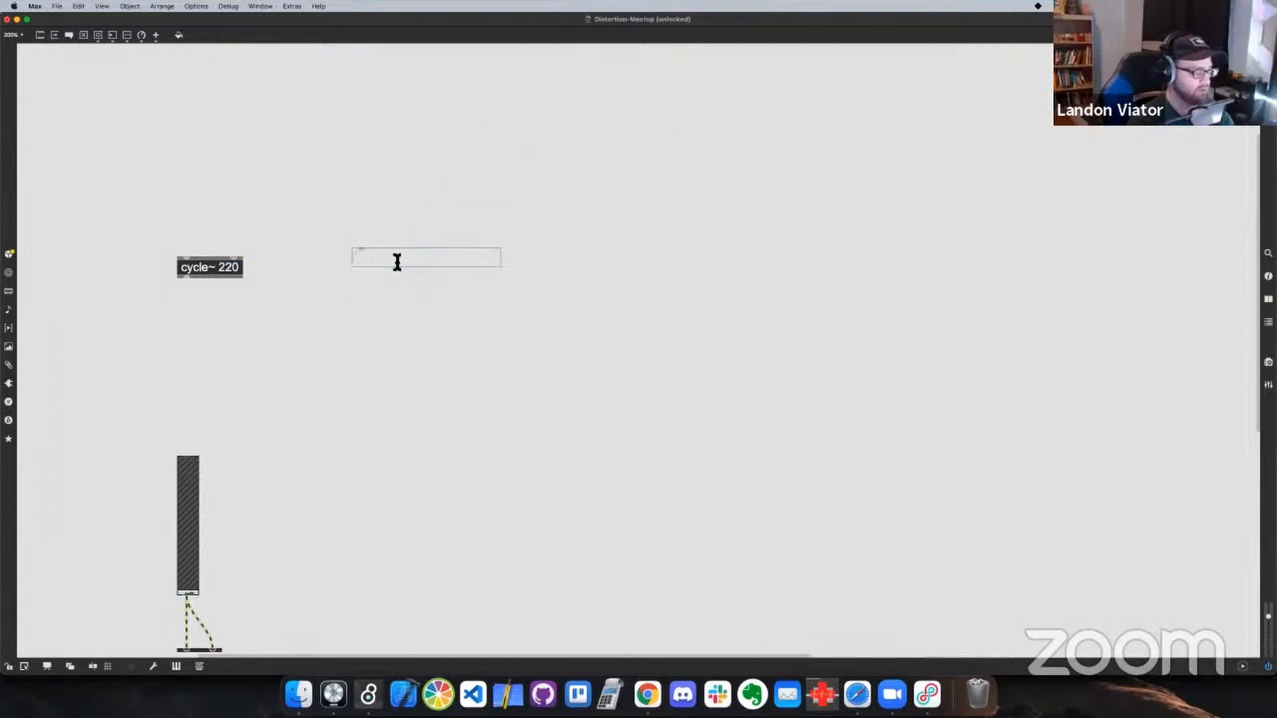
Write the distortion formula "2/pi * atan(input * drive)" in the comment
type("2")
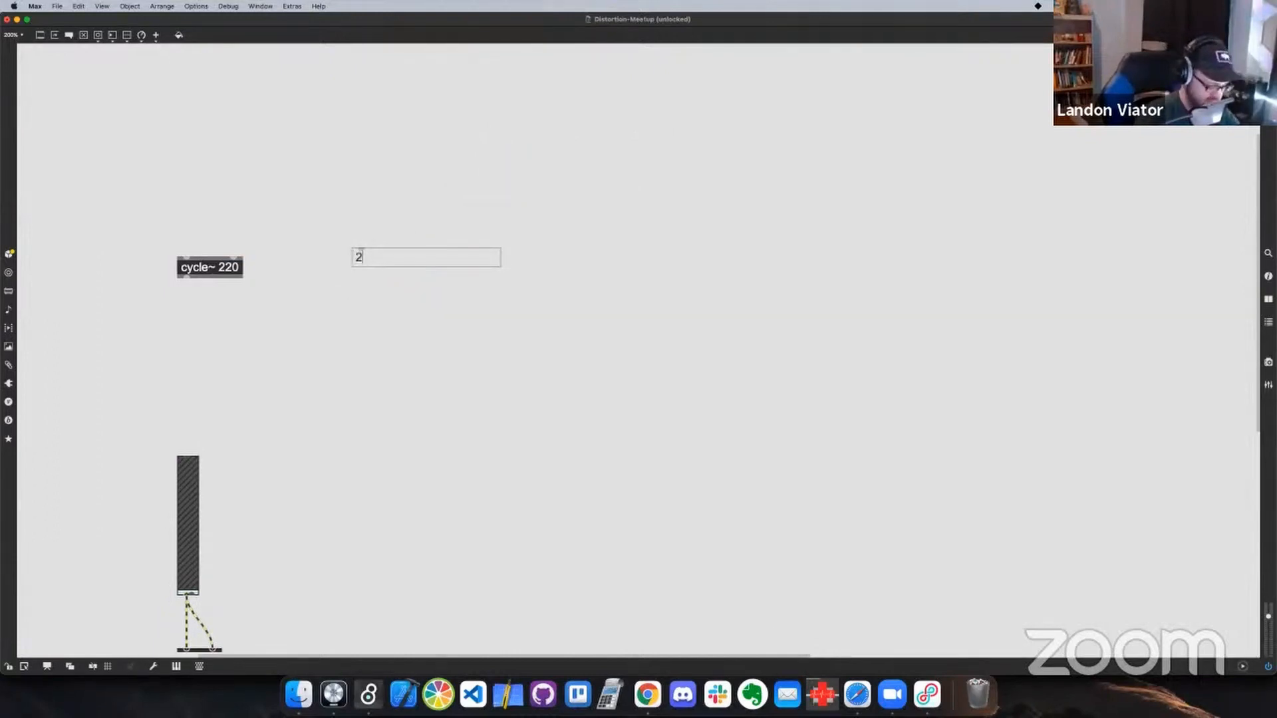
type("/pi")
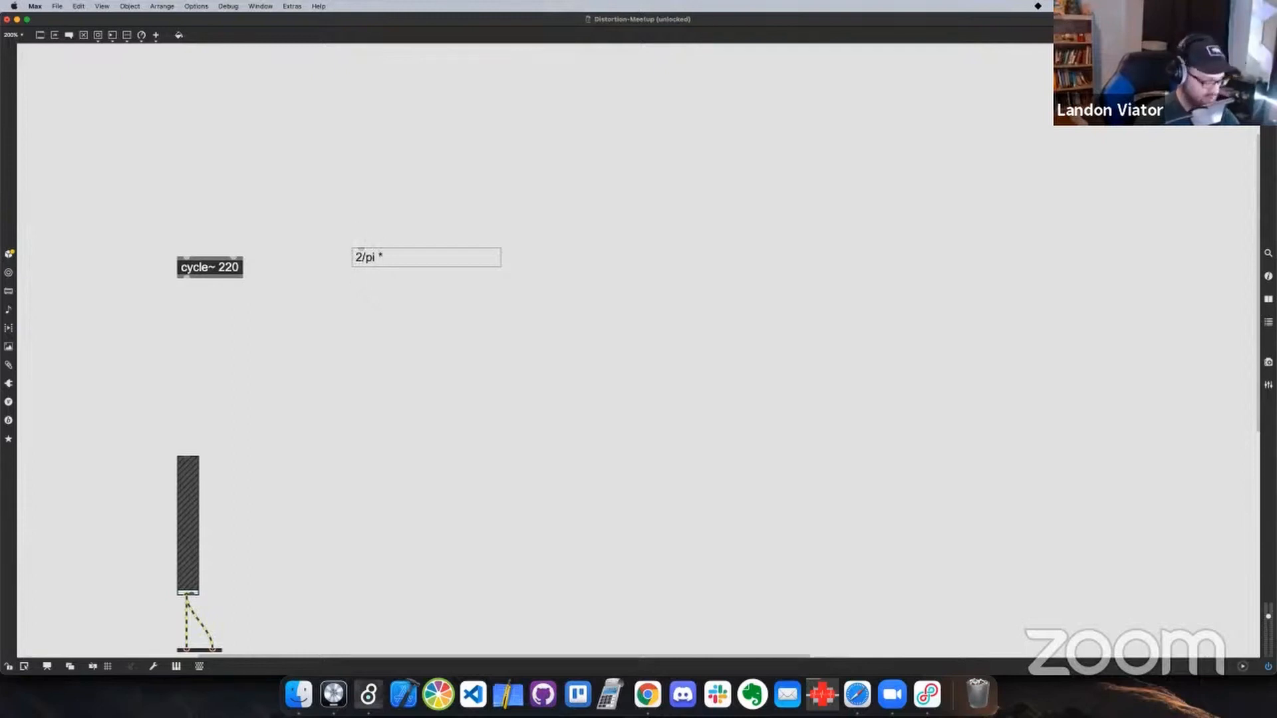
type(" * atan")
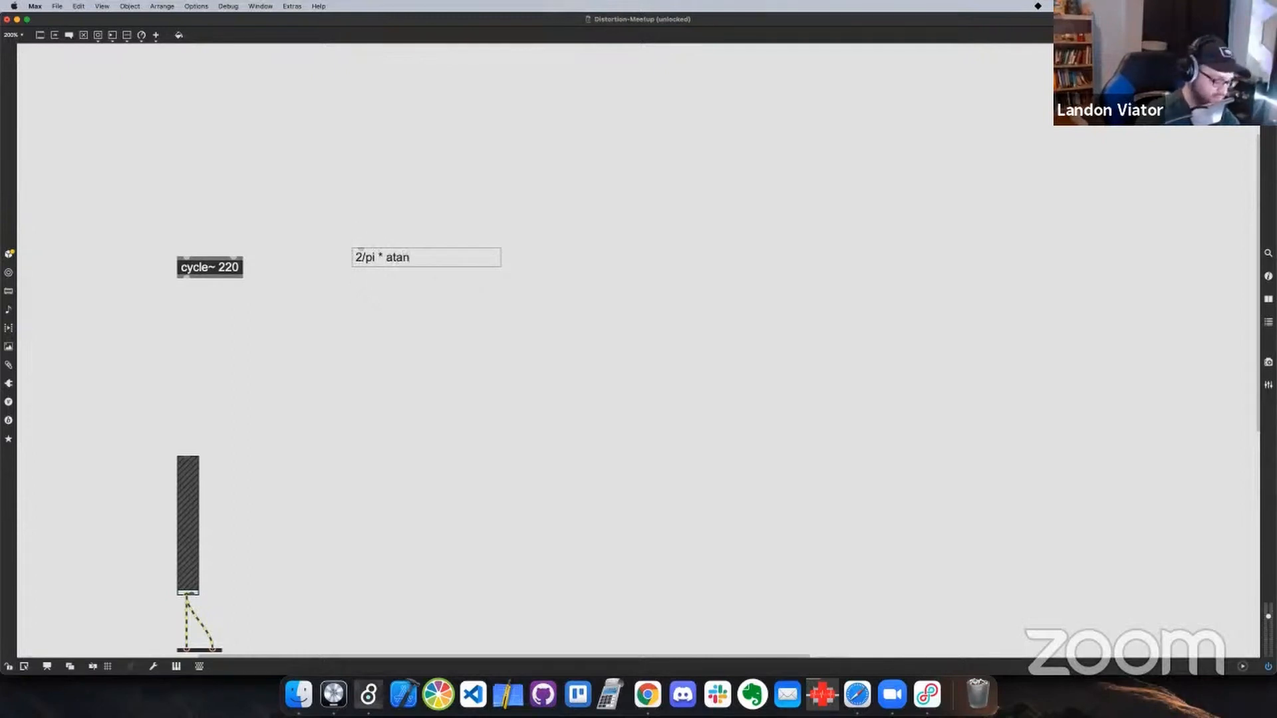
type("*(")
key("BackSpace")
key("BackSpace")
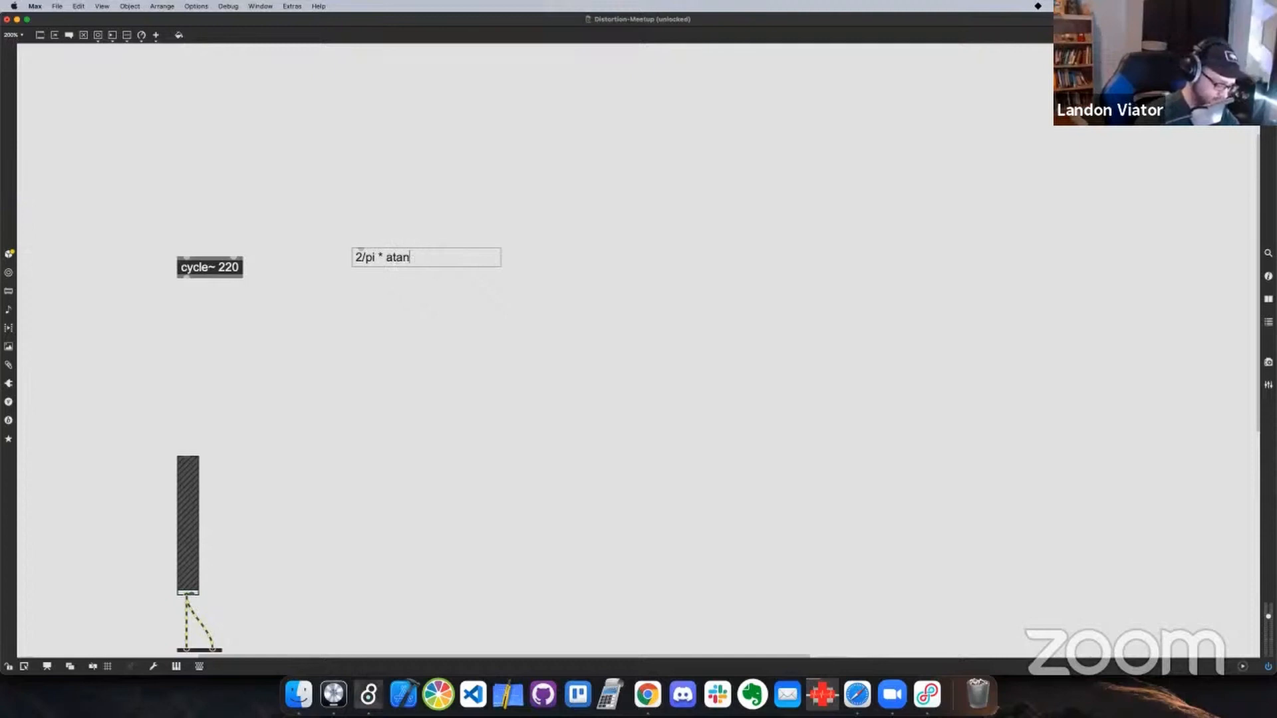
type("()")
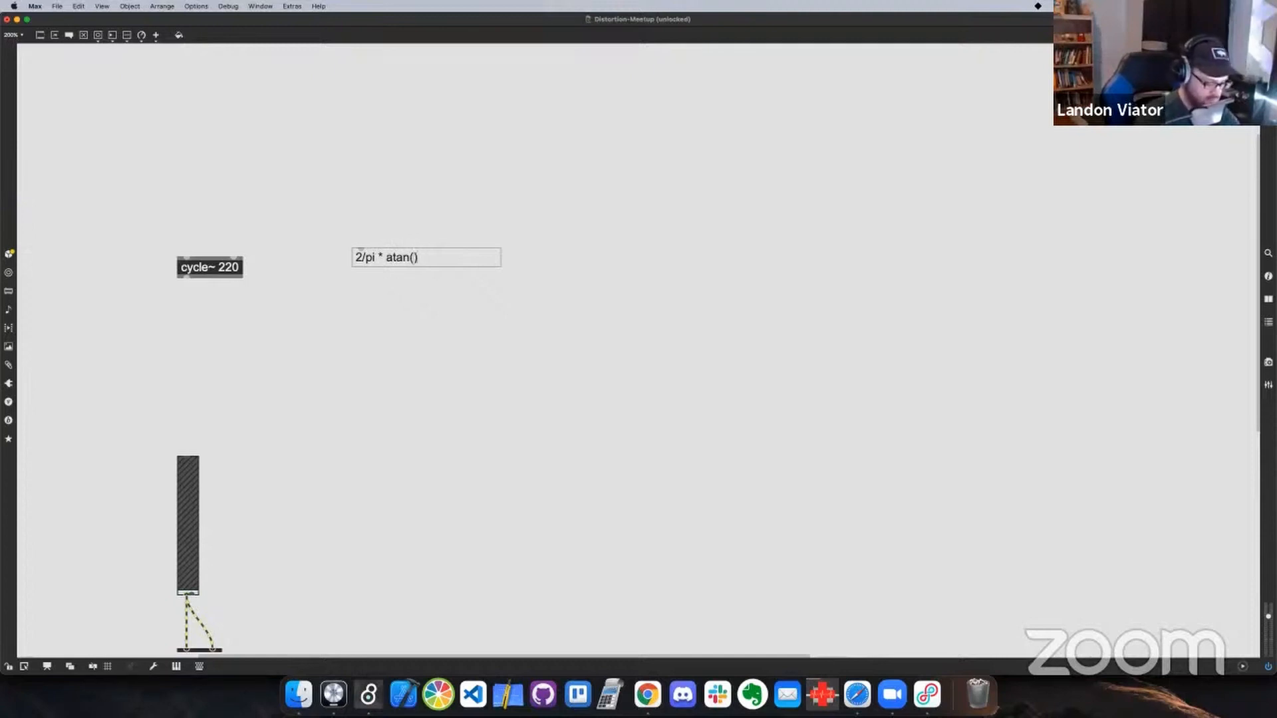
type("input")
key("BackSpace")
key("BackSpace")
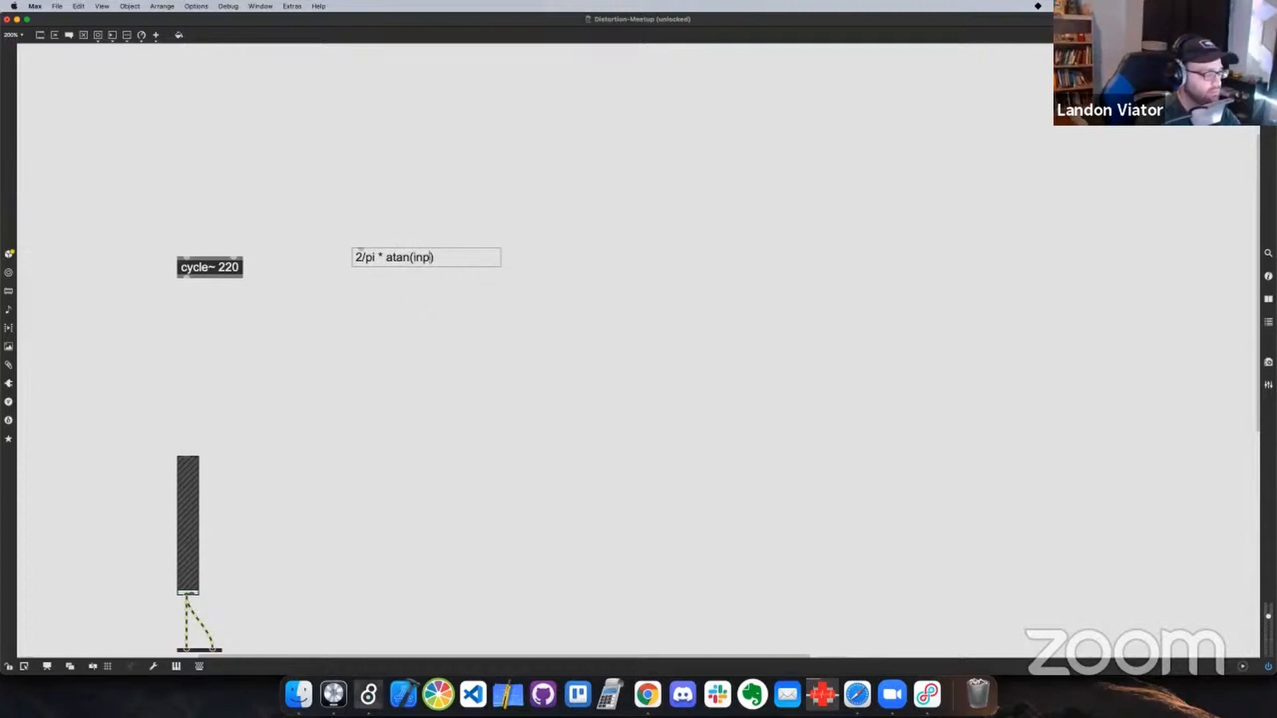
type("ut")
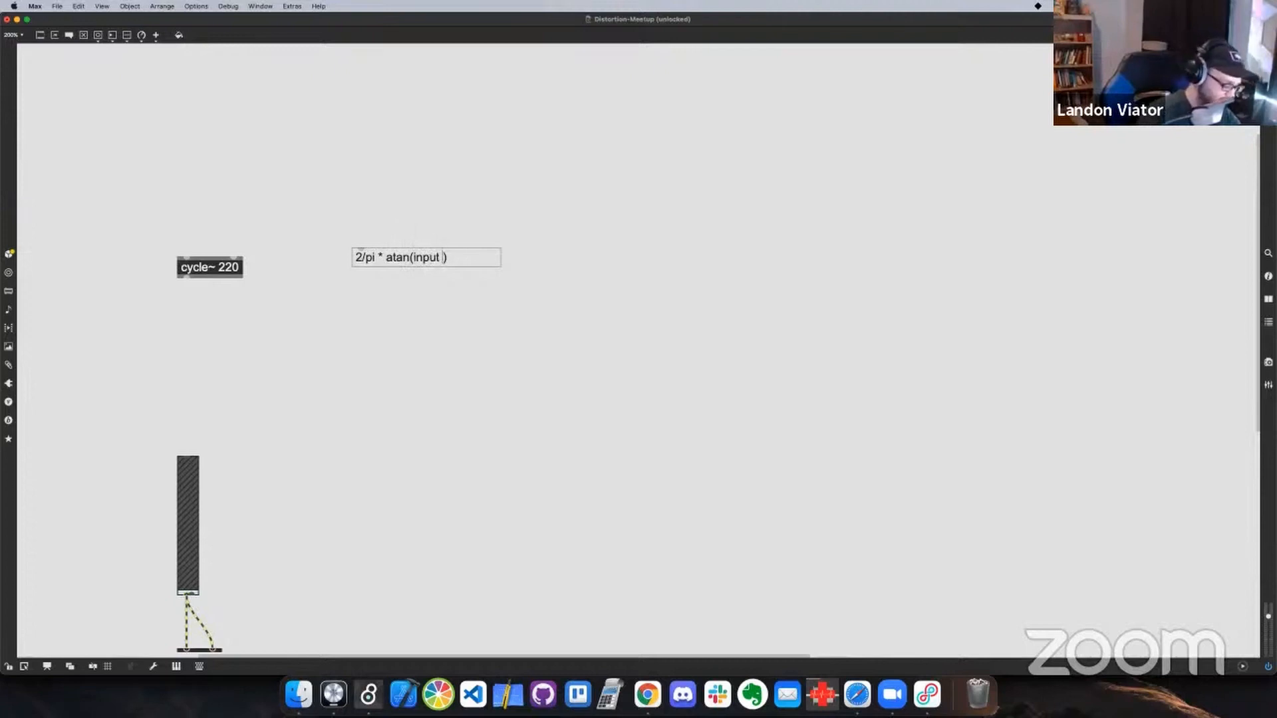
type(" * drive")
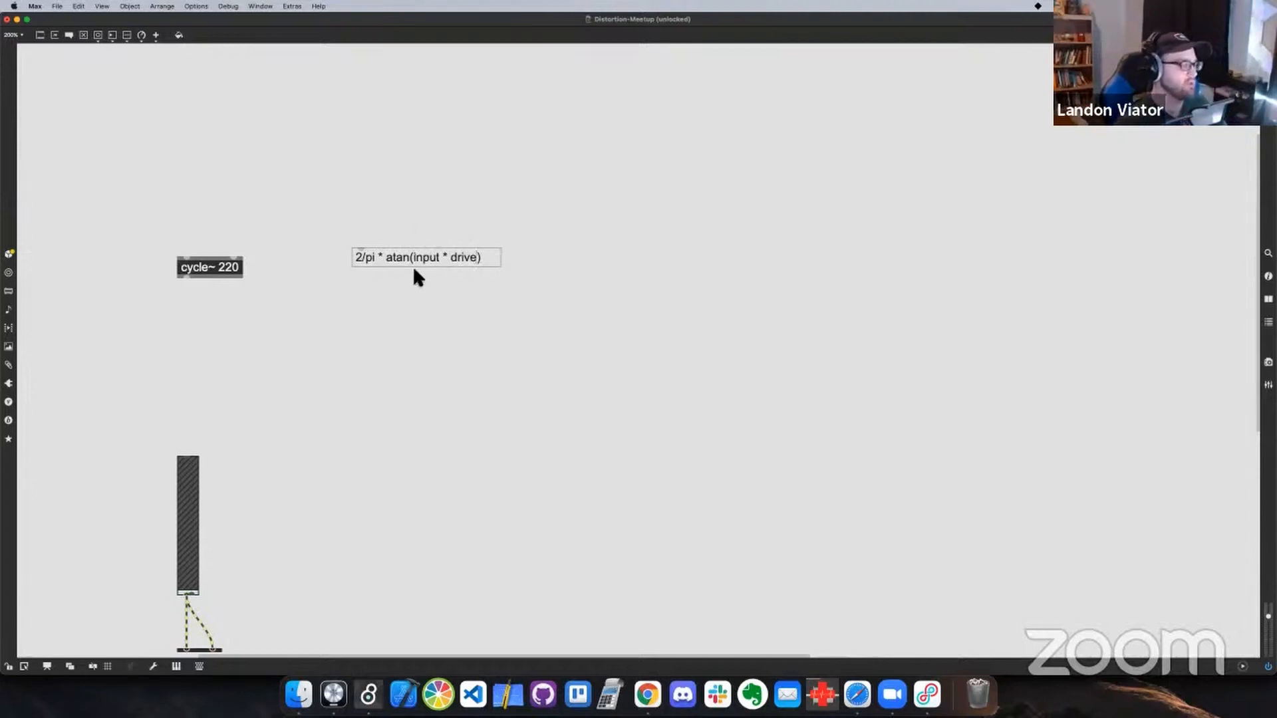
Move cycle~ 220 higher in the patch, and shift the gain slider and audio output together slightly up and left
left_click_drag(213, 276, 199, 171)
scroll(241, 497, "down", 1)
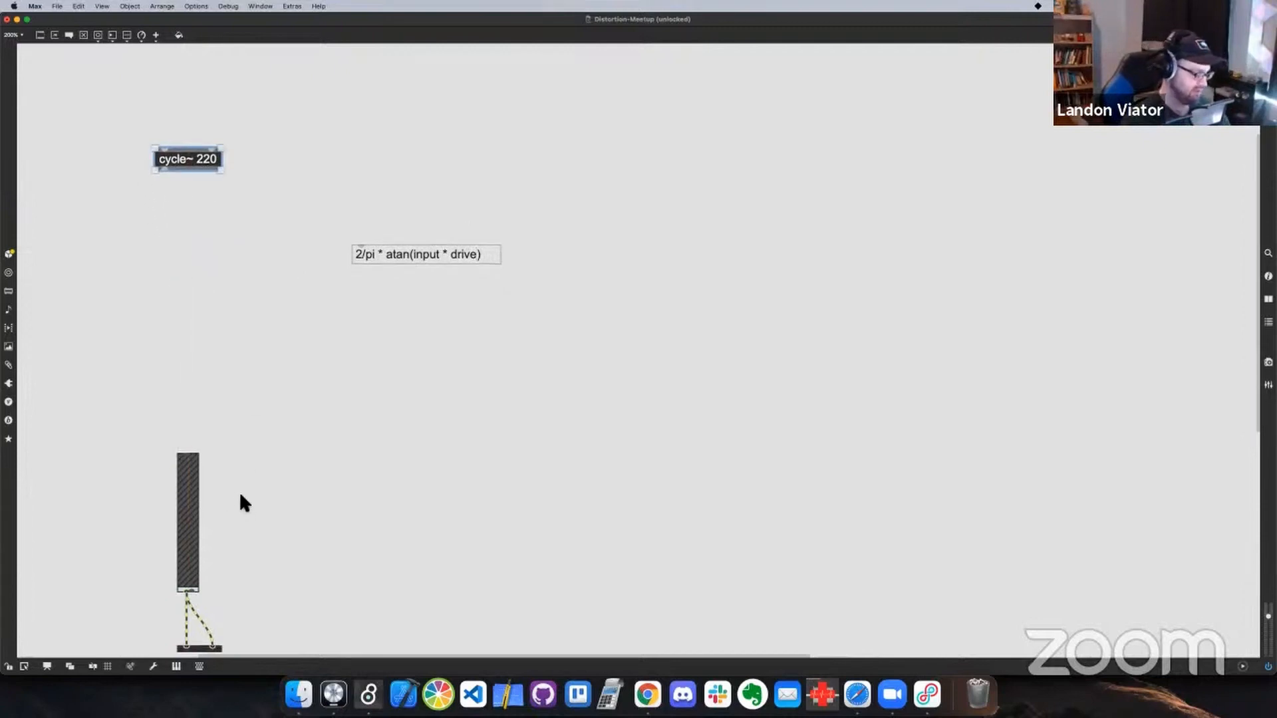
scroll(243, 516, "down", 2)
left_click_drag(122, 509, 274, 640)
left_click_drag(188, 499, 177, 435)
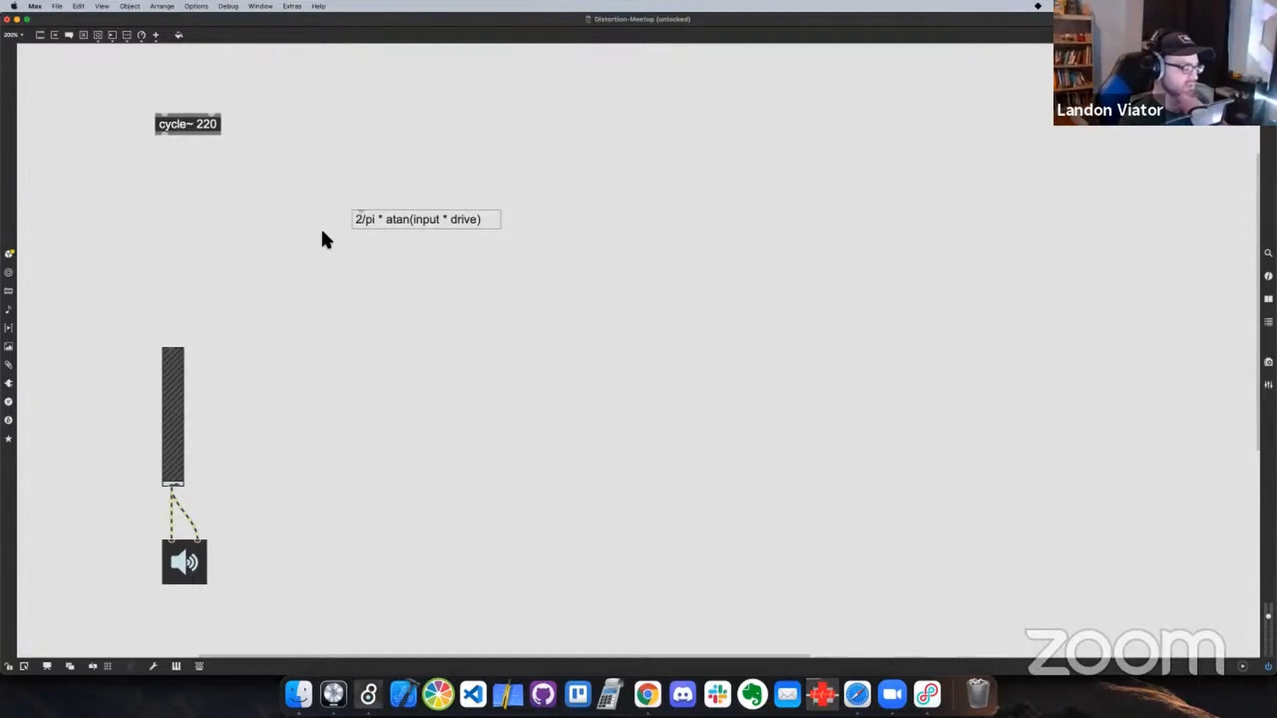
Widen the gap between cycle~ 220 and the gain slider, and move the formula comment up beside that gap
left_click_drag(210, 139, 195, 116)
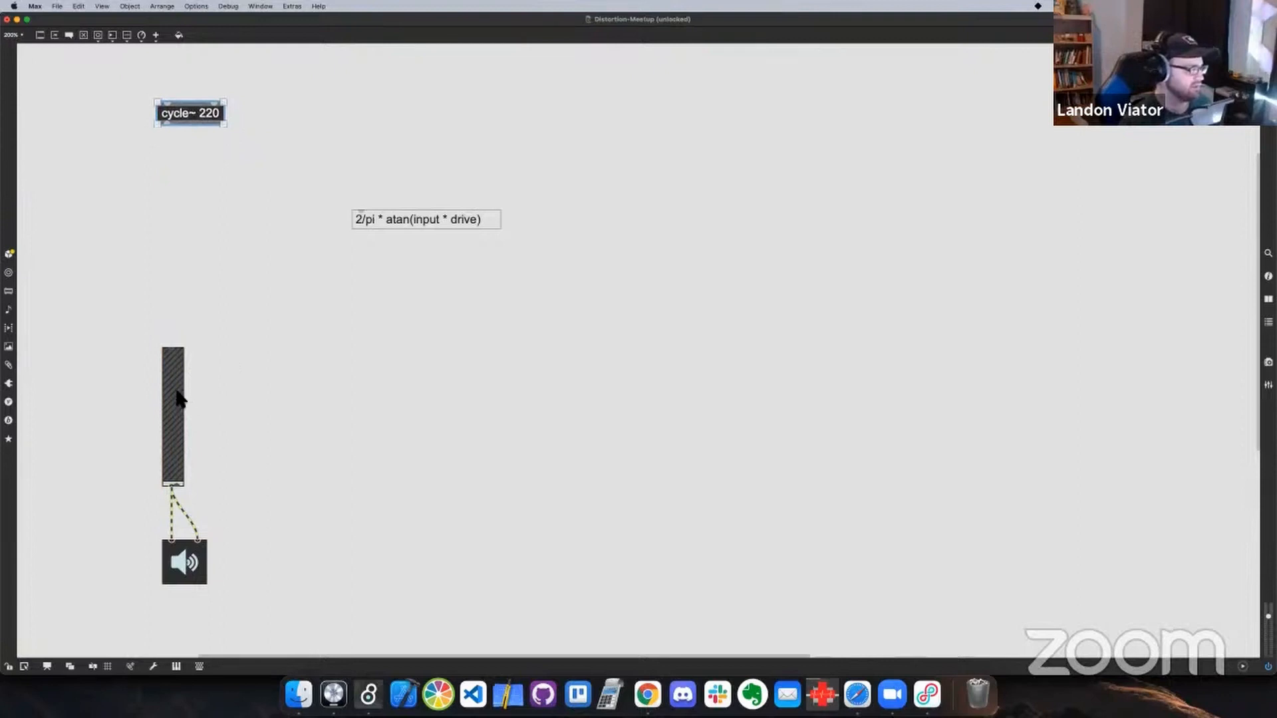
left_click_drag(177, 399, 177, 390)
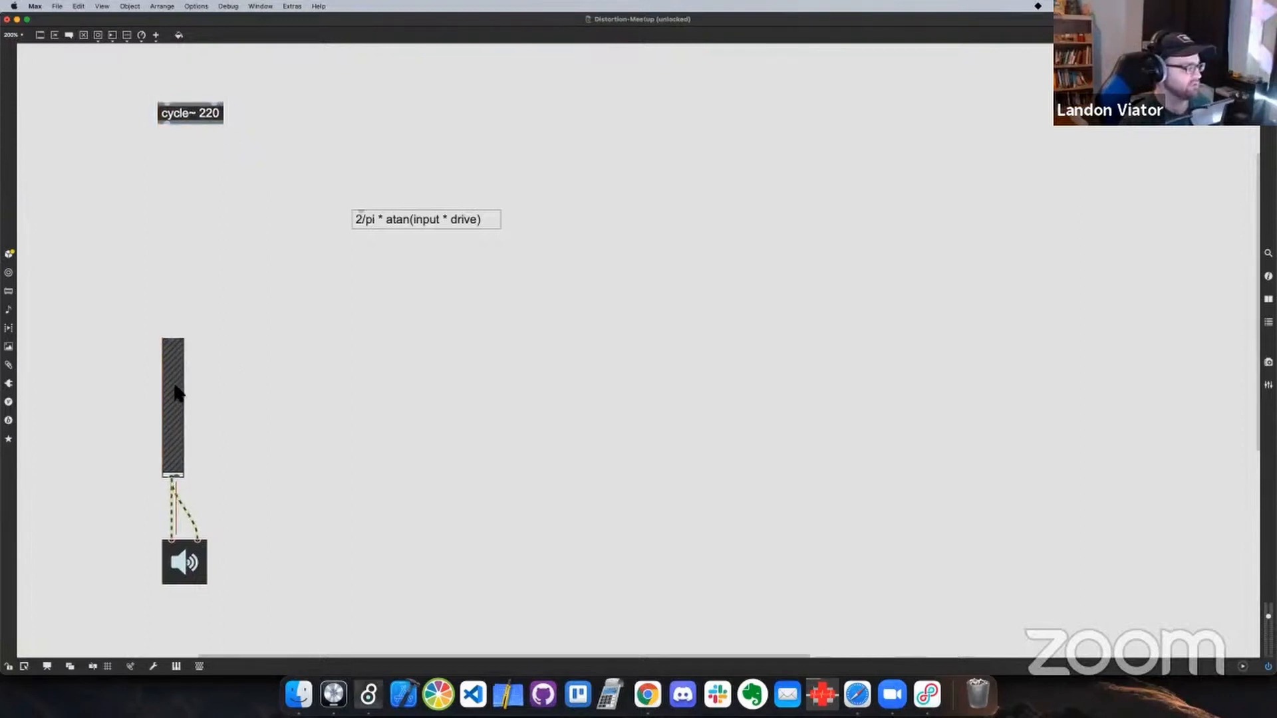
left_click_drag(194, 120, 188, 80)
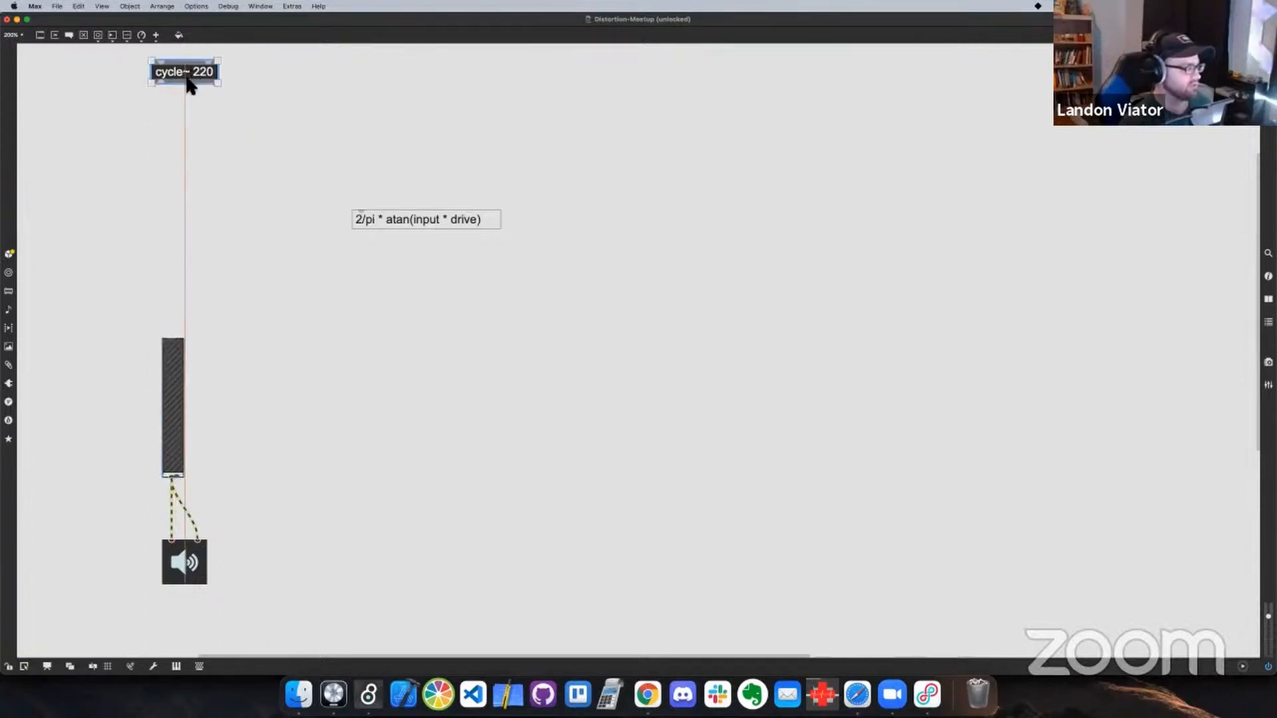
left_click_drag(174, 385, 174, 429)
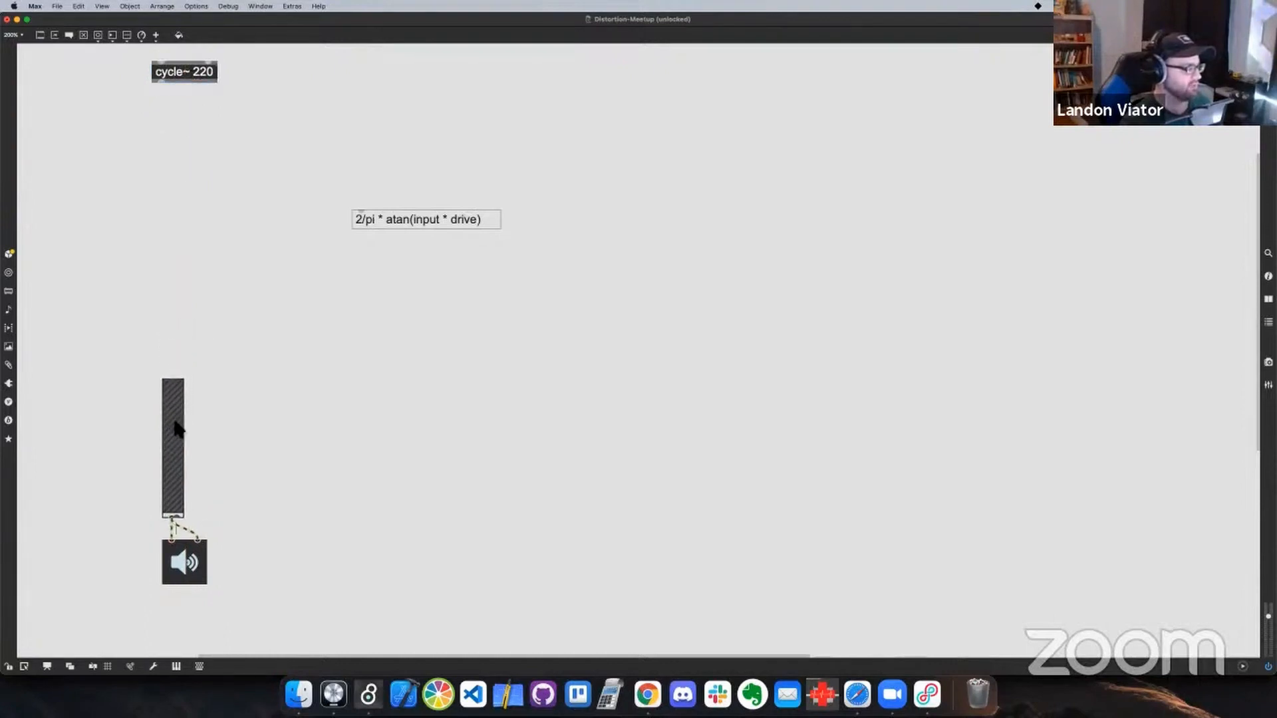
left_click_drag(411, 220, 353, 172)
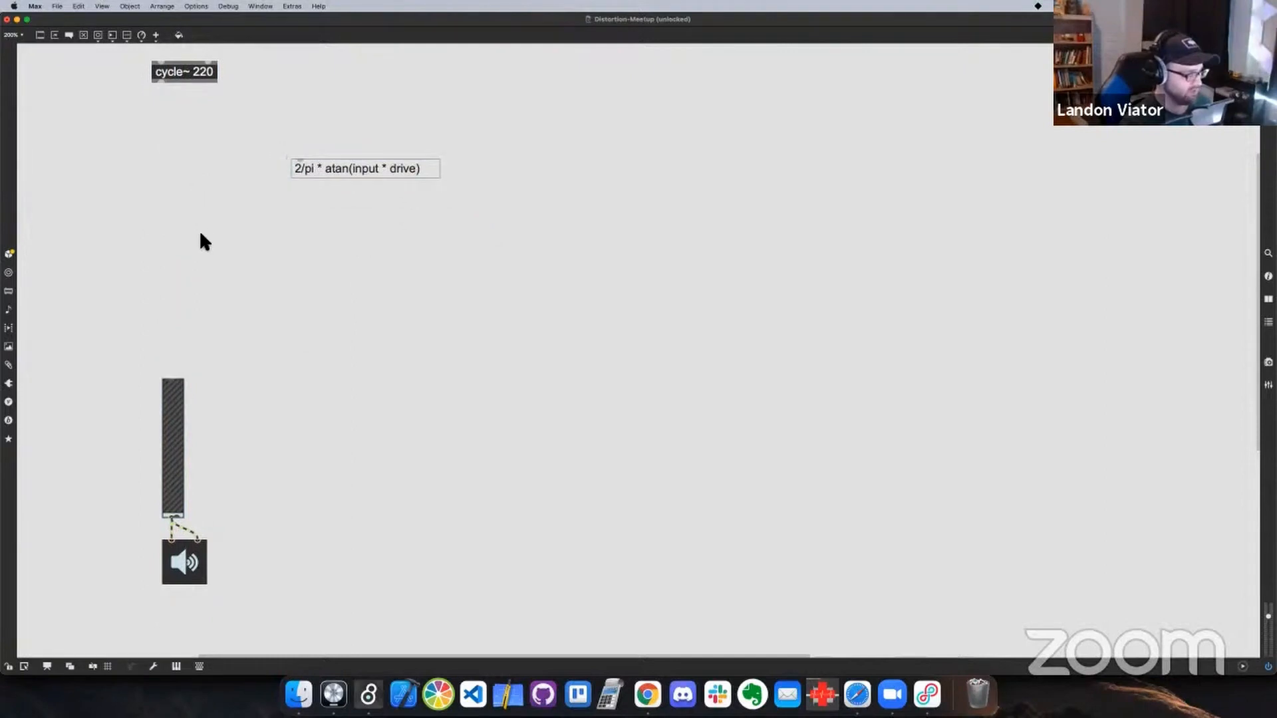
key("s")
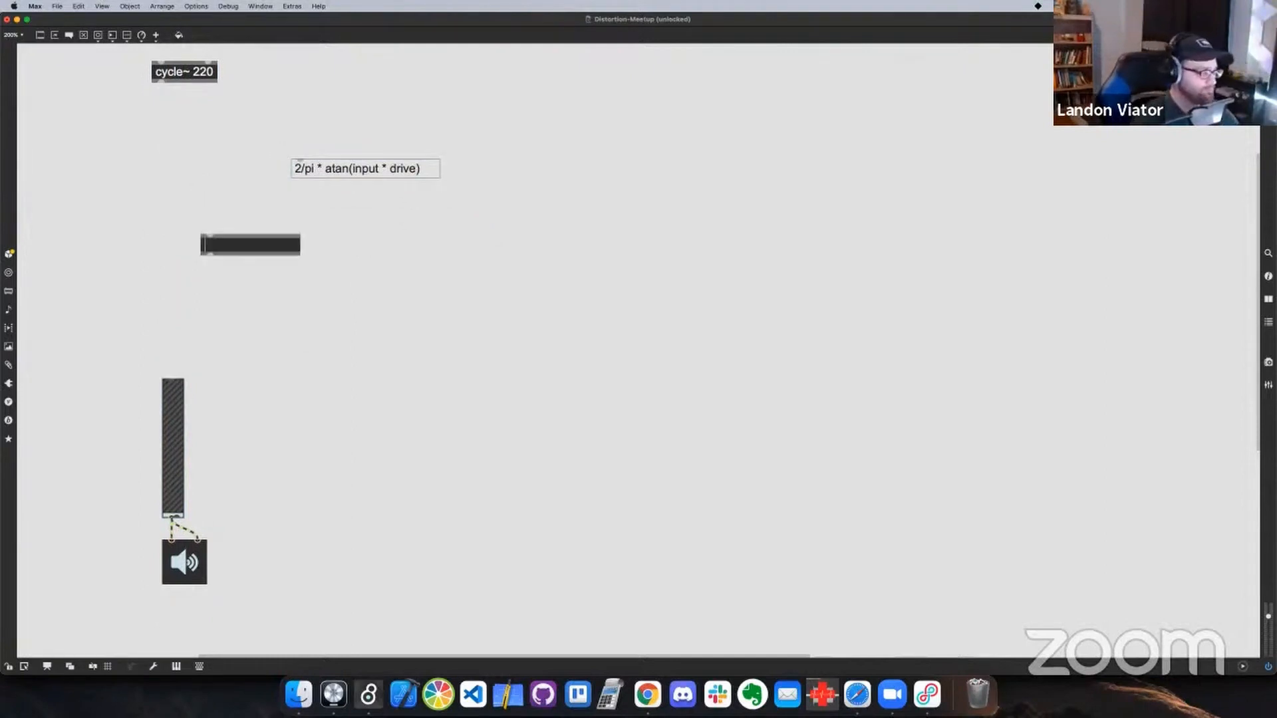
left_click(252, 256)
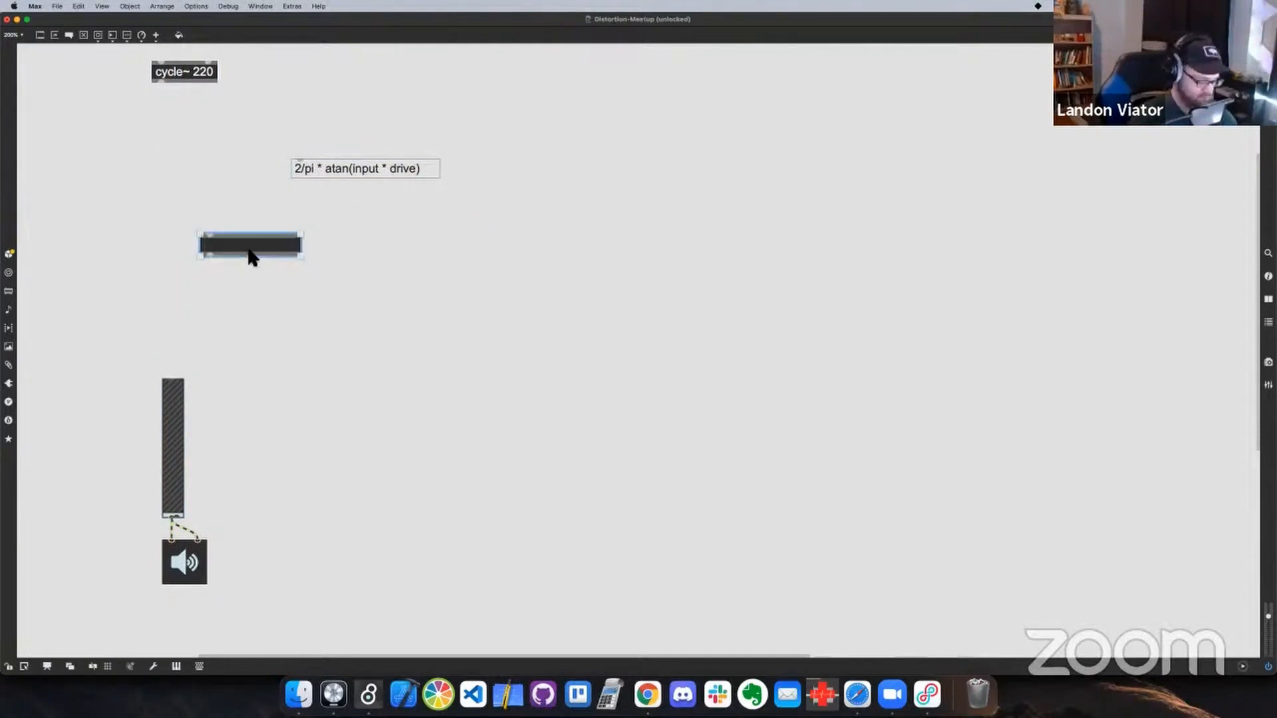
key("BackSpace")
Add a sig~ 2. object and place it below and to the left of cycle~ 220
type("nsi")
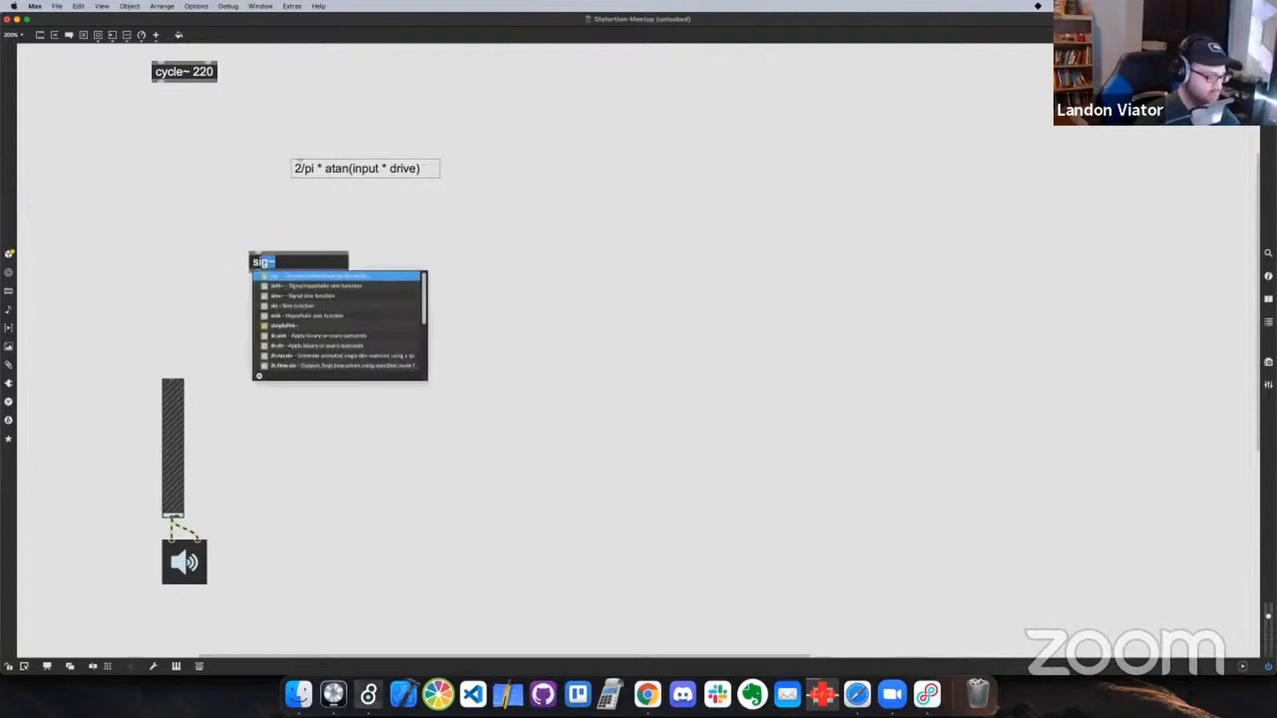
type("g")
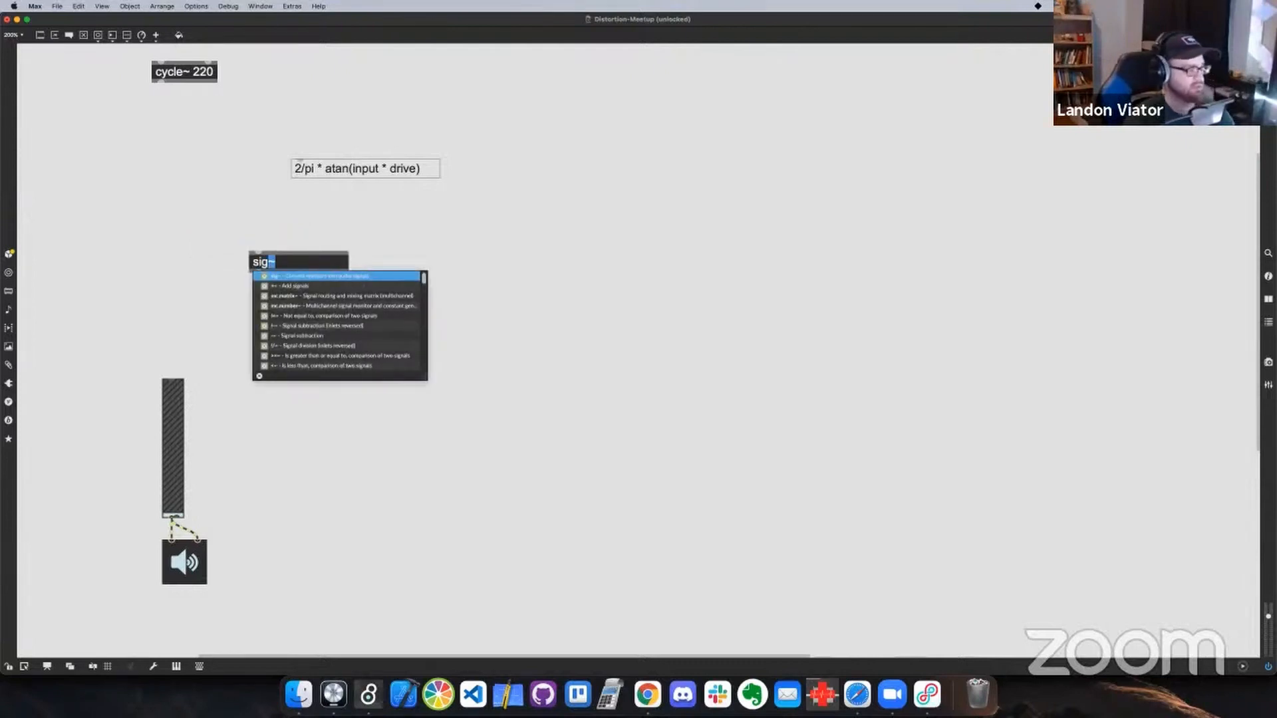
type("~ ")
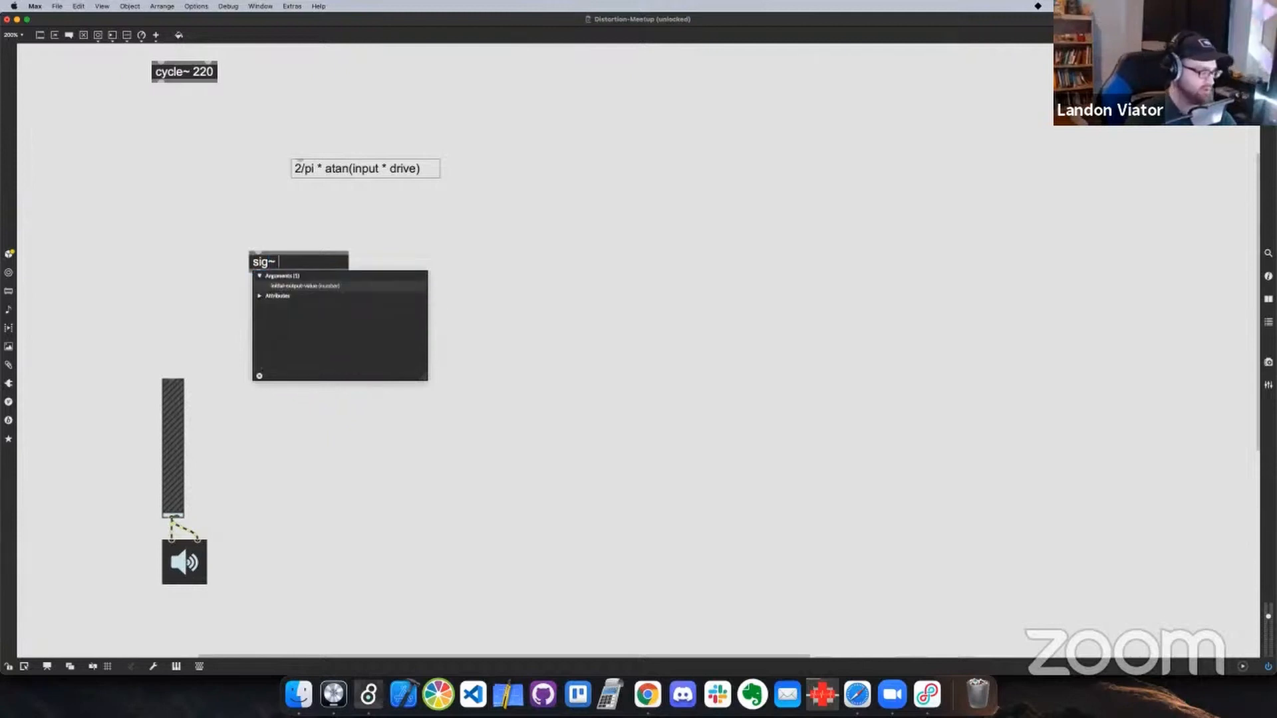
type("2.")
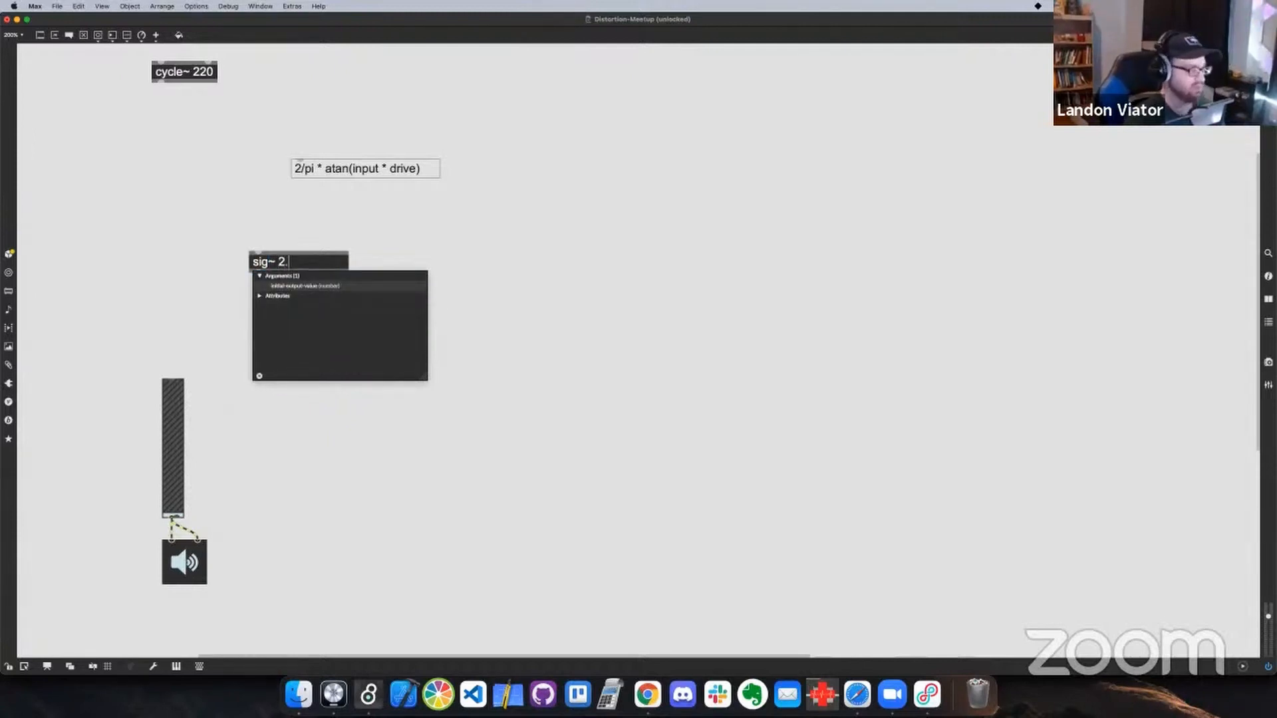
left_click(245, 242)
left_click_drag(285, 266, 122, 182)
Add a /~ object beneath sig~ 2. and connect sig~ 2. to its left inlet
type("n")
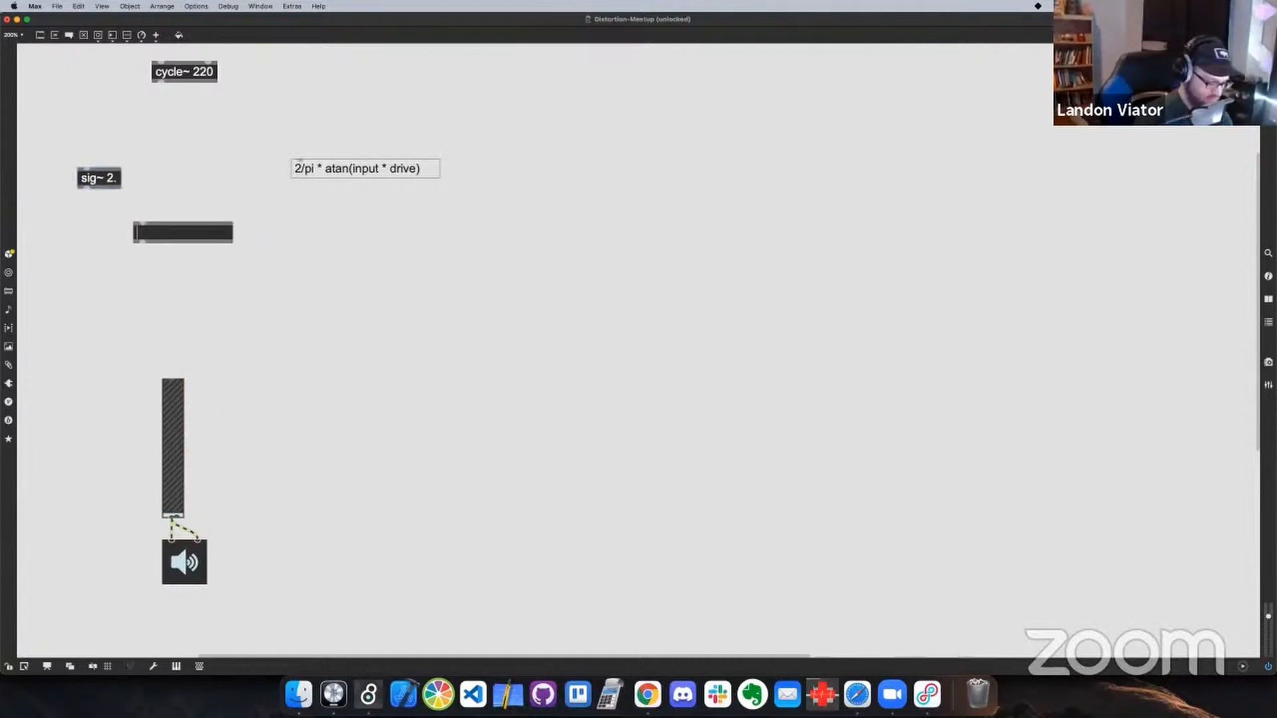
type("/")
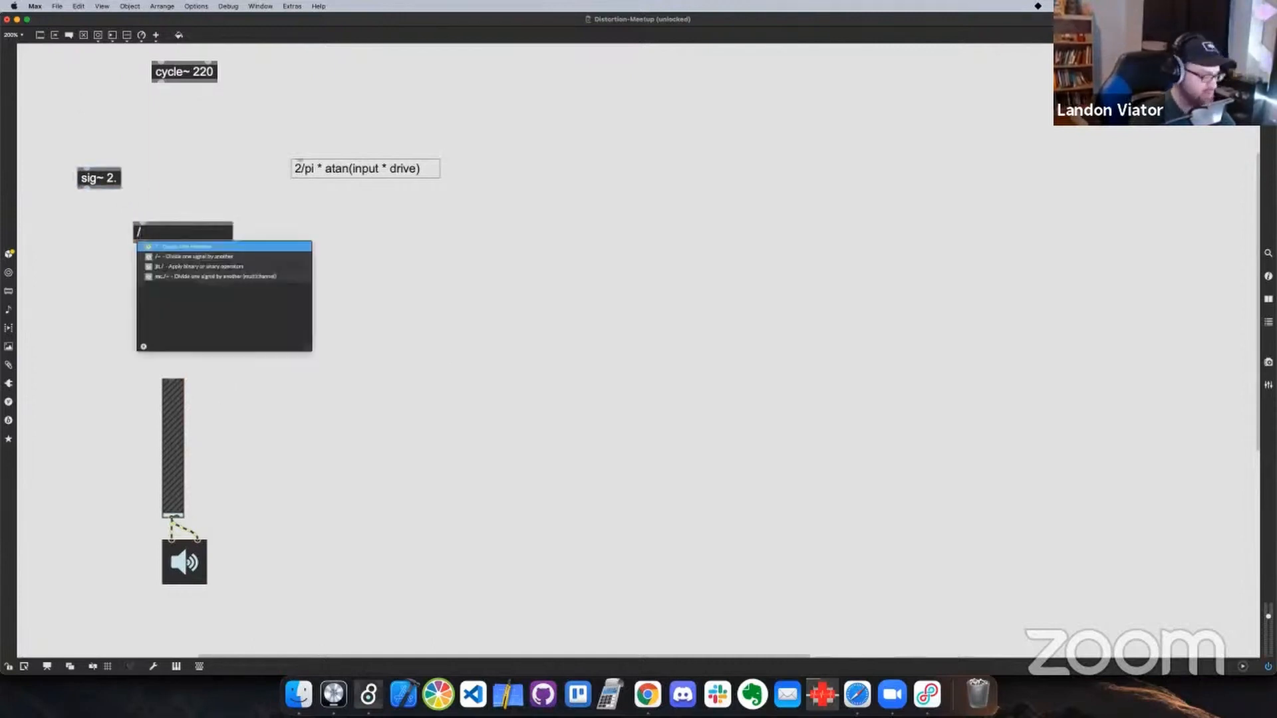
type("~")
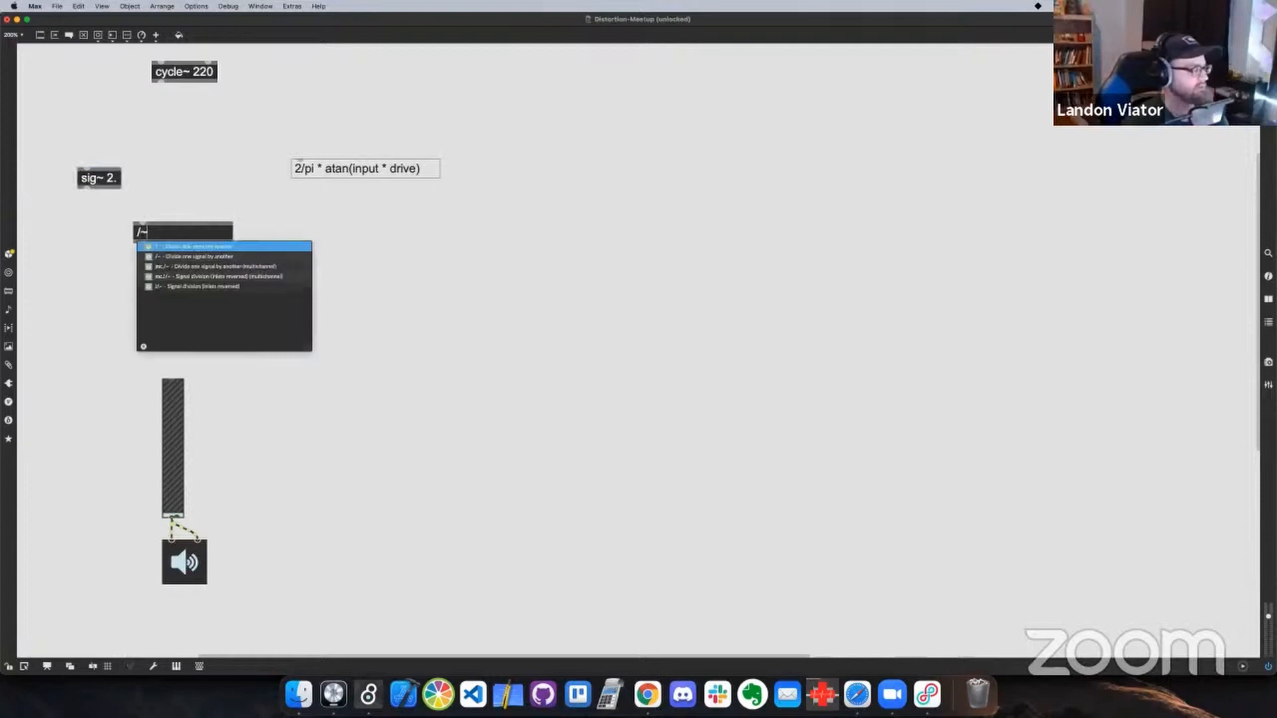
left_click(171, 214)
left_click_drag(87, 188, 104, 245)
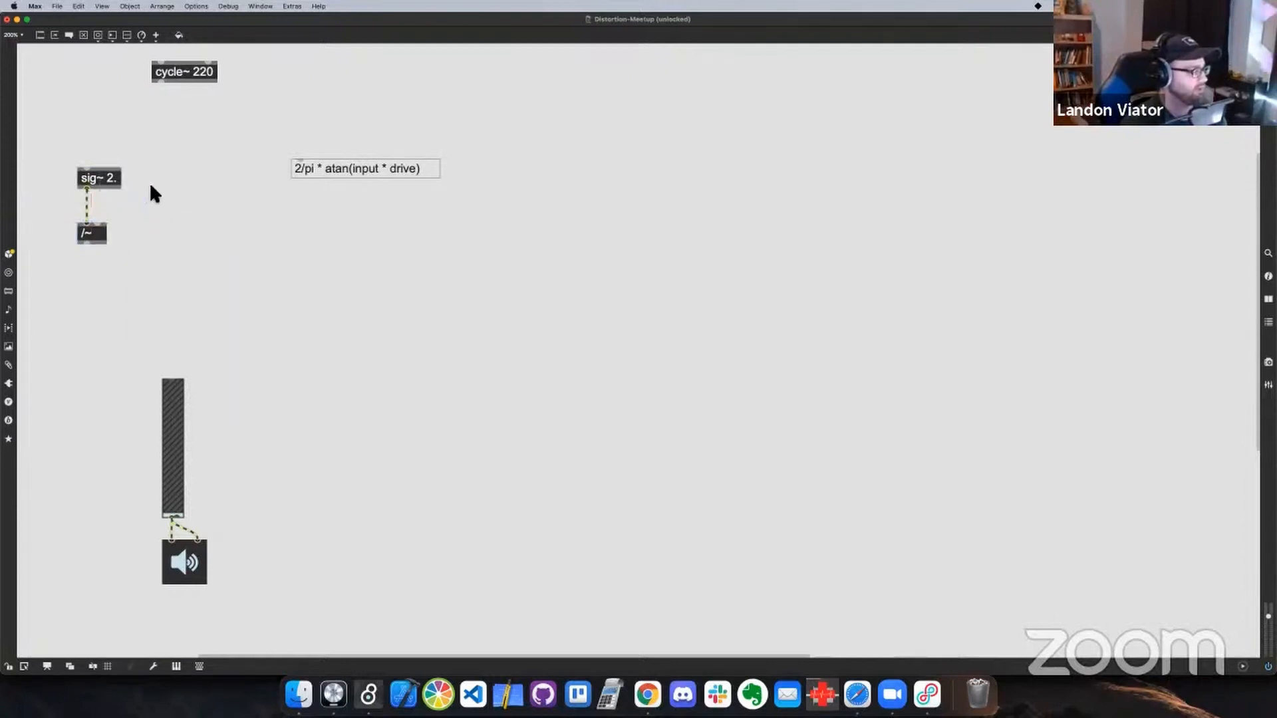
Add a sig~ 3.14 object beside sig~ 2. and connect it to the right inlet of /~
type("nsig")
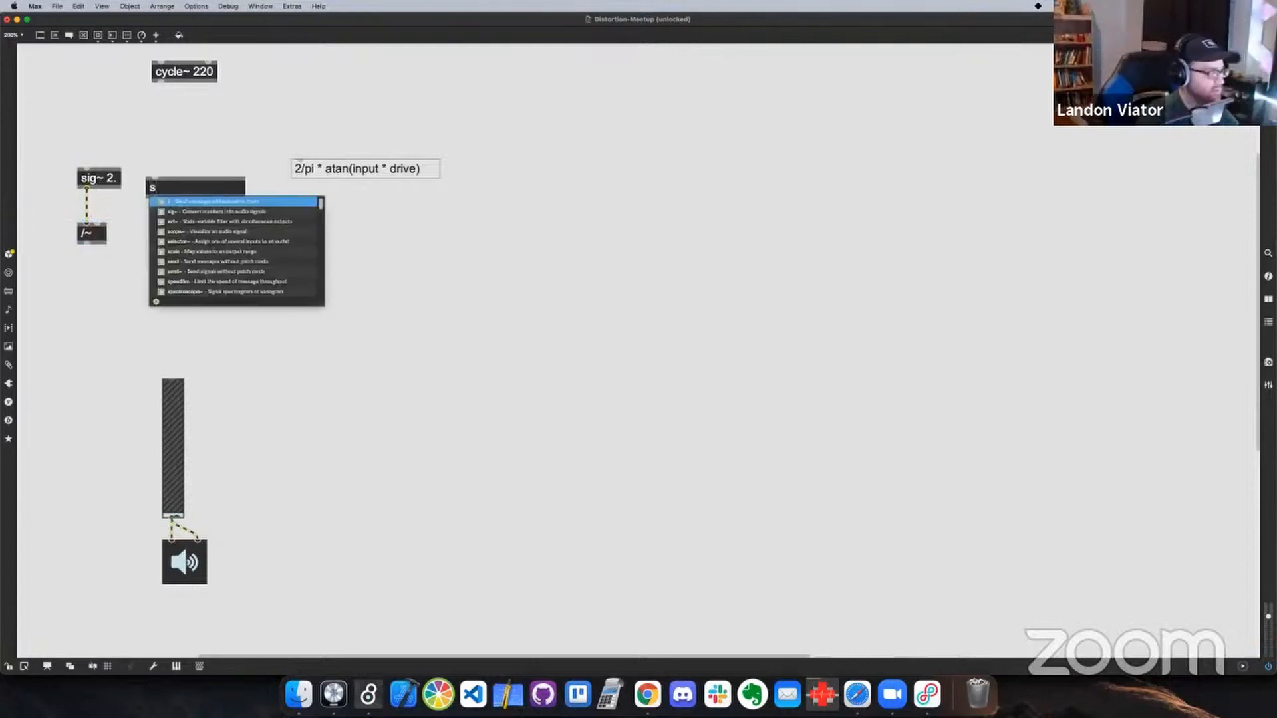
type("~")
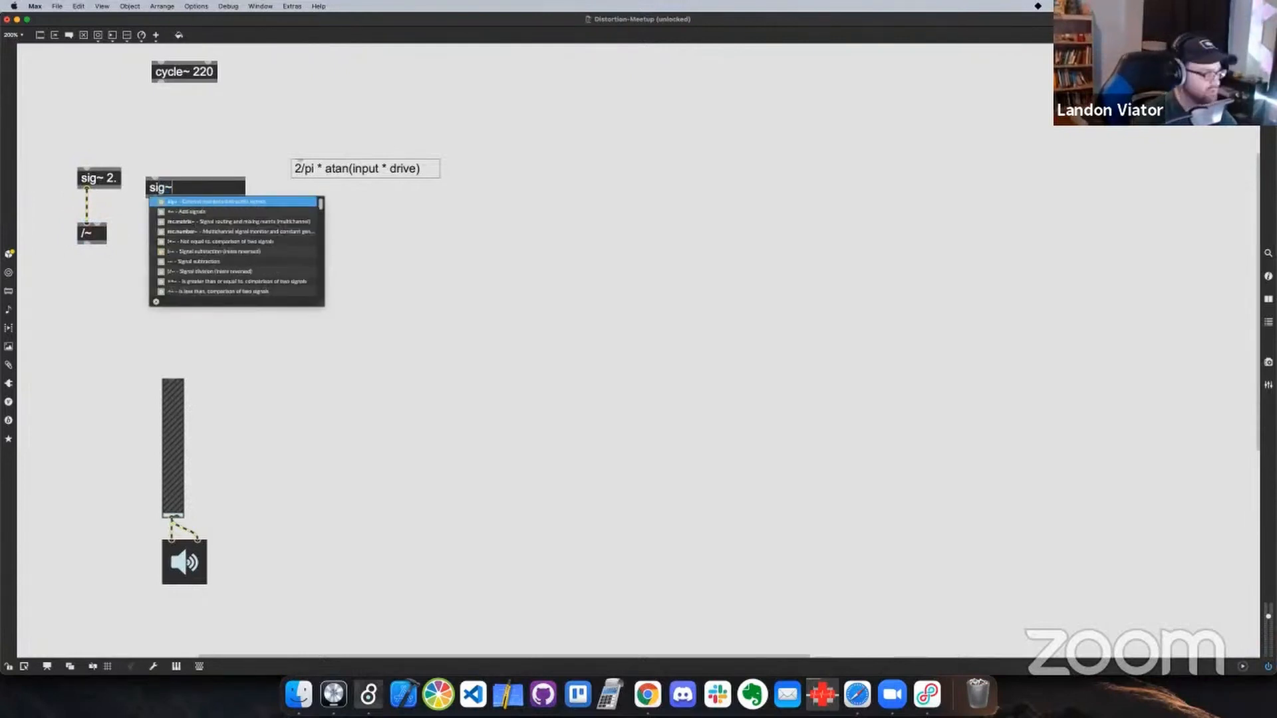
type(" 3.14")
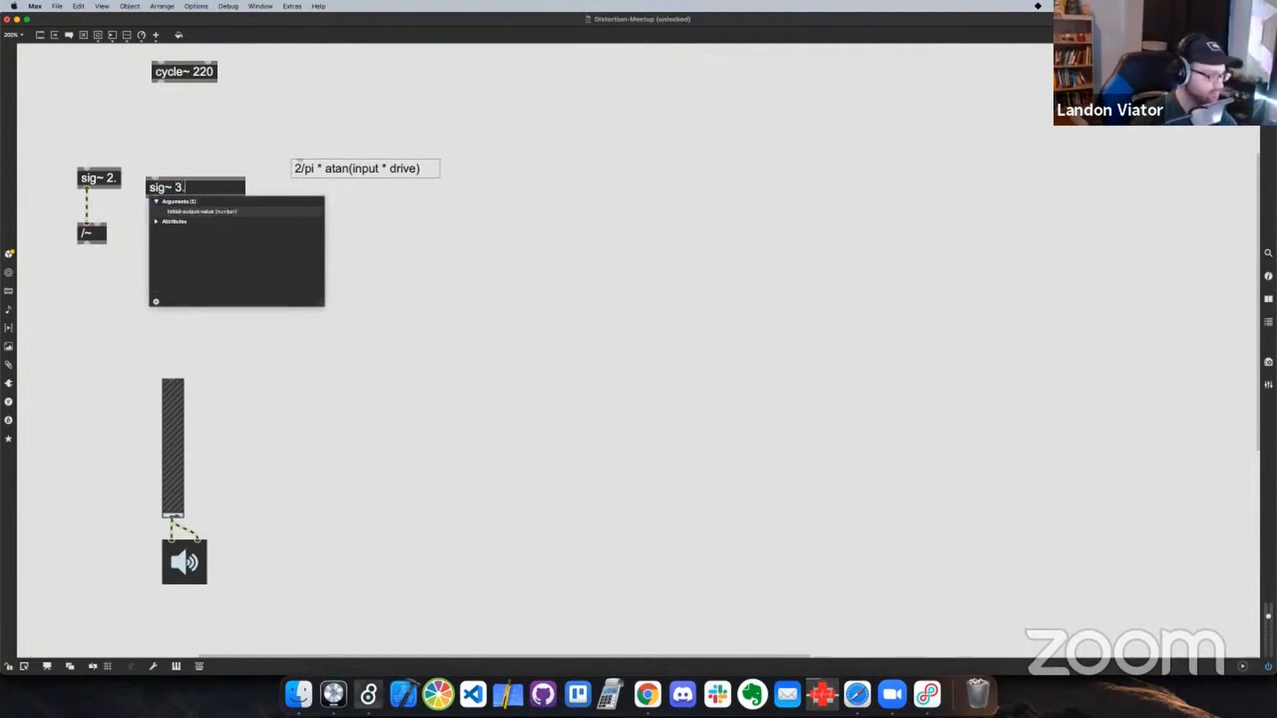
left_click(135, 166)
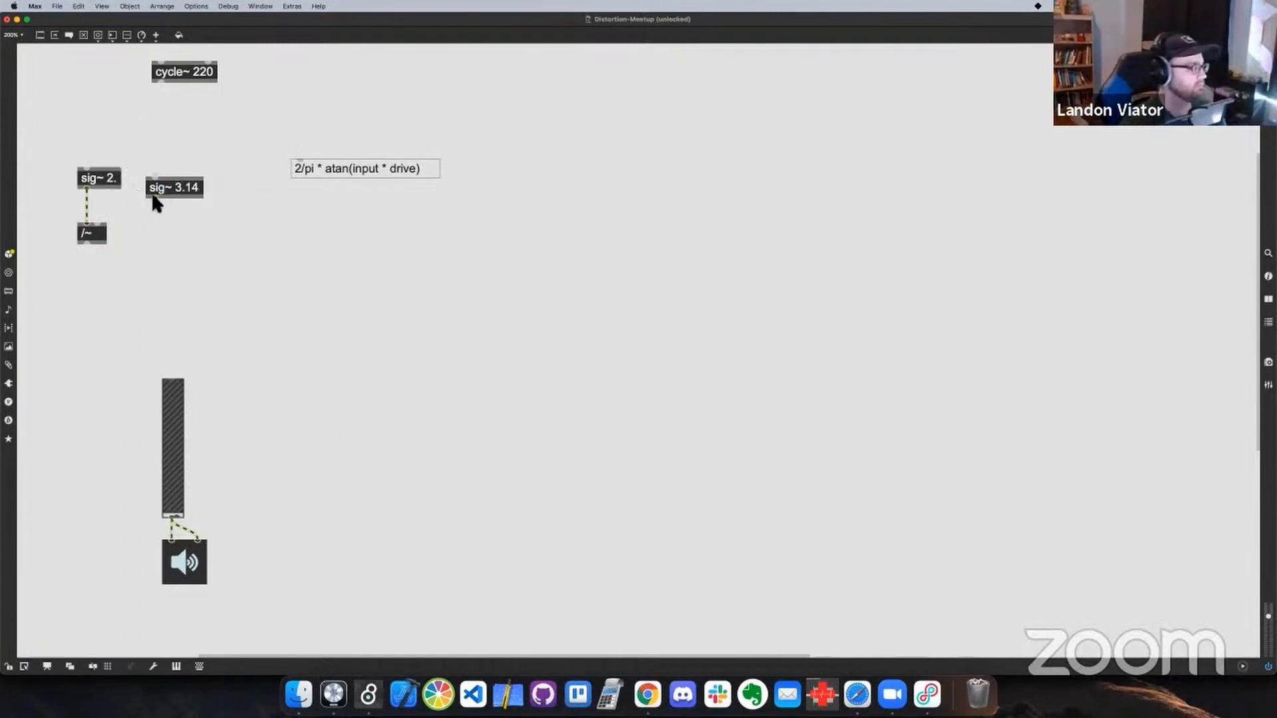
left_click_drag(152, 197, 101, 276)
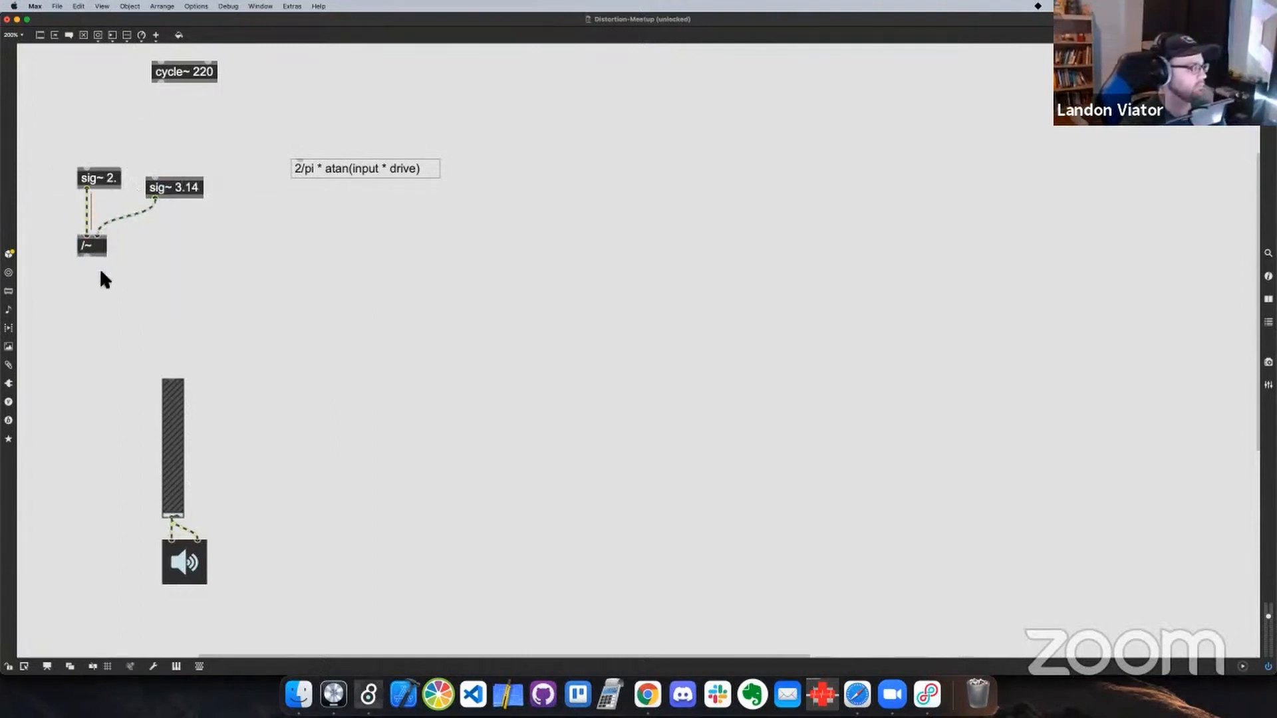
Line up the two sig~ objects side by side above /~, and shift the whole division group up and left
left_click_drag(100, 190, 100, 225)
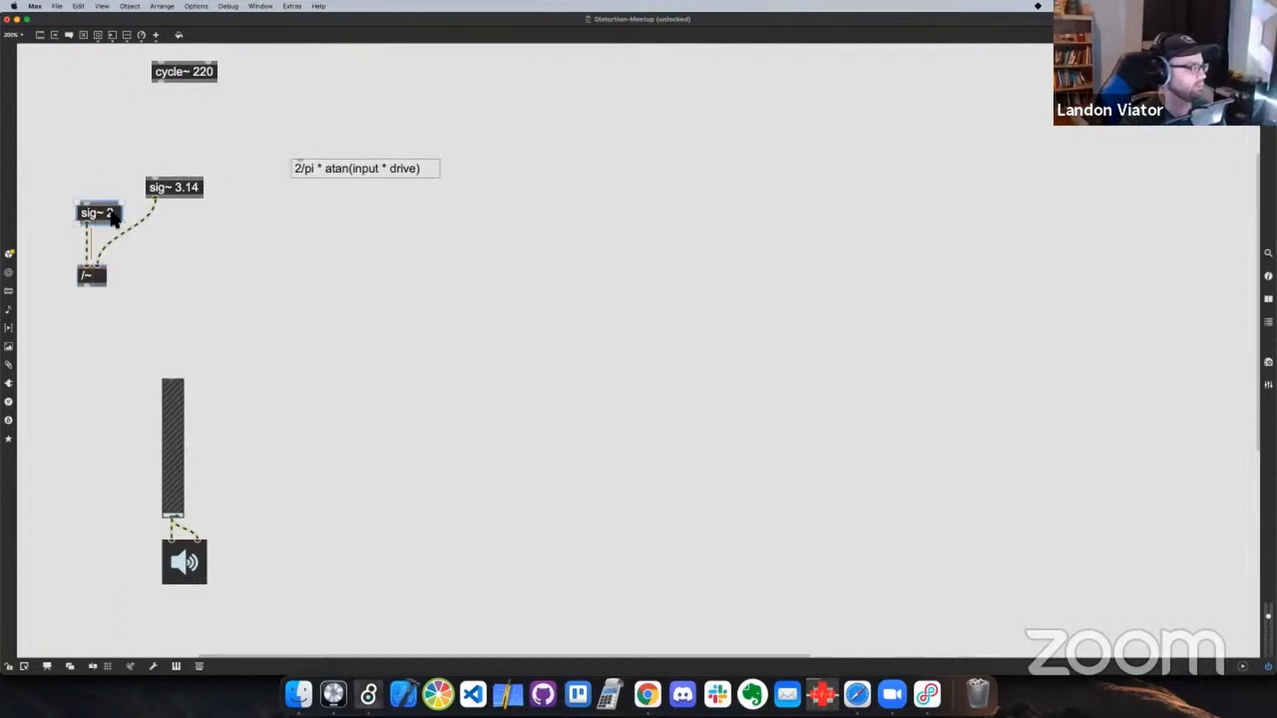
left_click_drag(173, 197, 159, 223)
left_click(159, 223)
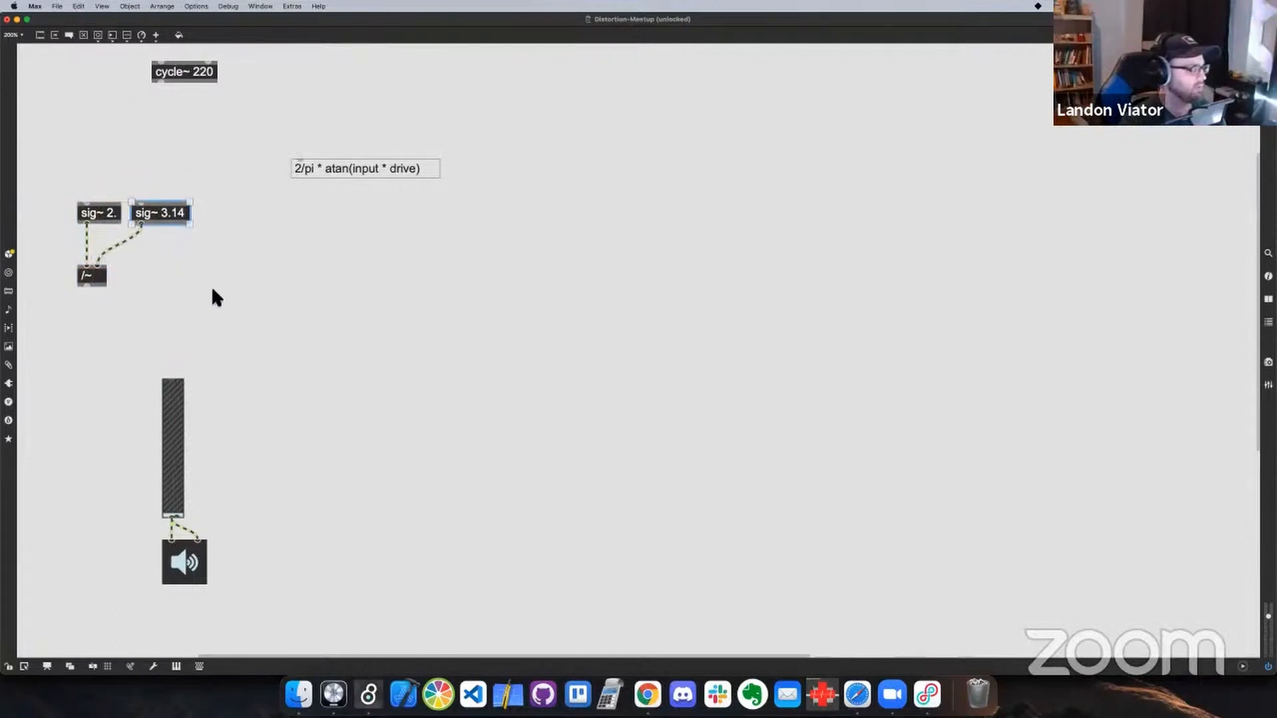
left_click_drag(46, 179, 157, 298)
left_click_drag(163, 216, 137, 153)
Add a *~ object well below /~ and connect the division output to its left inlet
type("s")
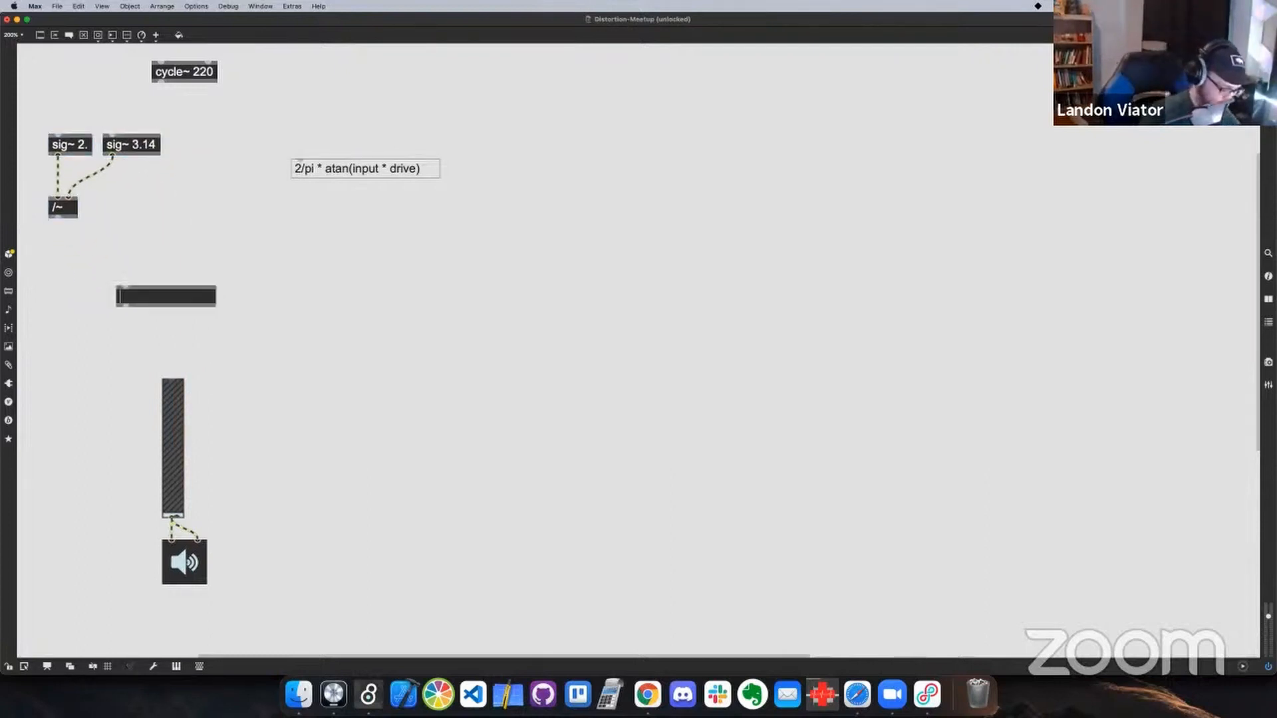
type("*~")
left_click(90, 213)
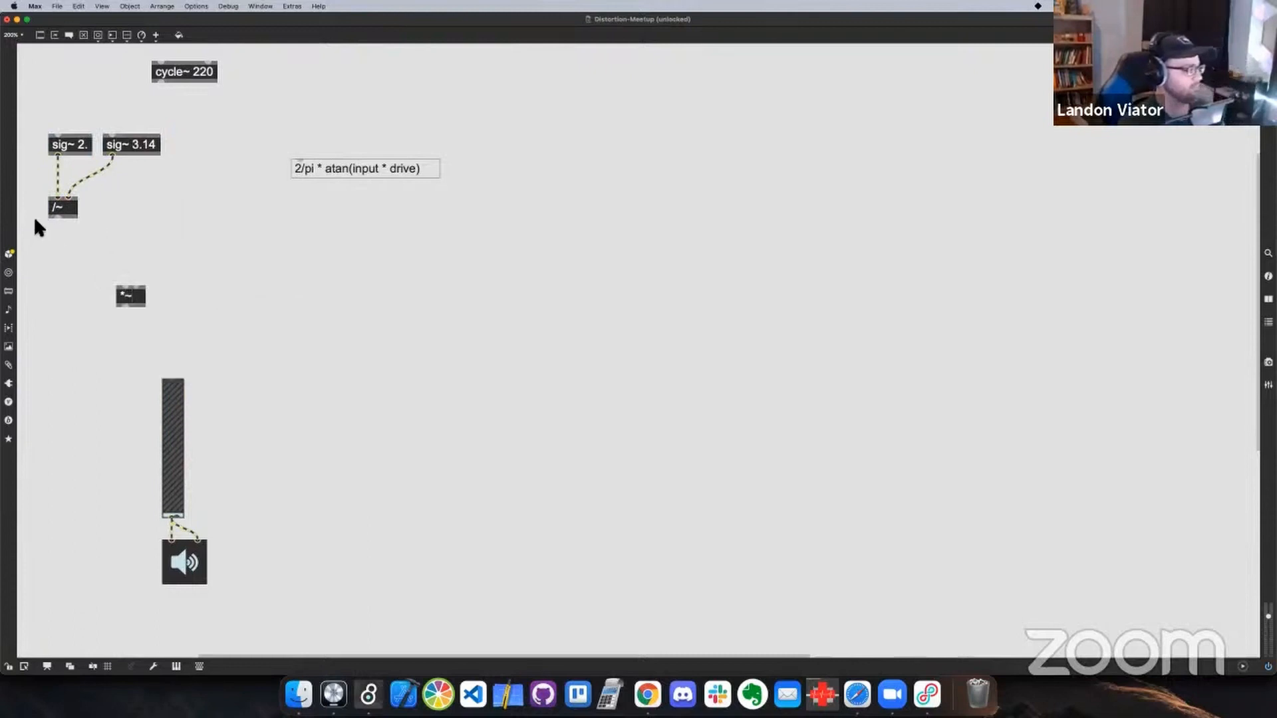
left_click_drag(91, 263, 62, 255)
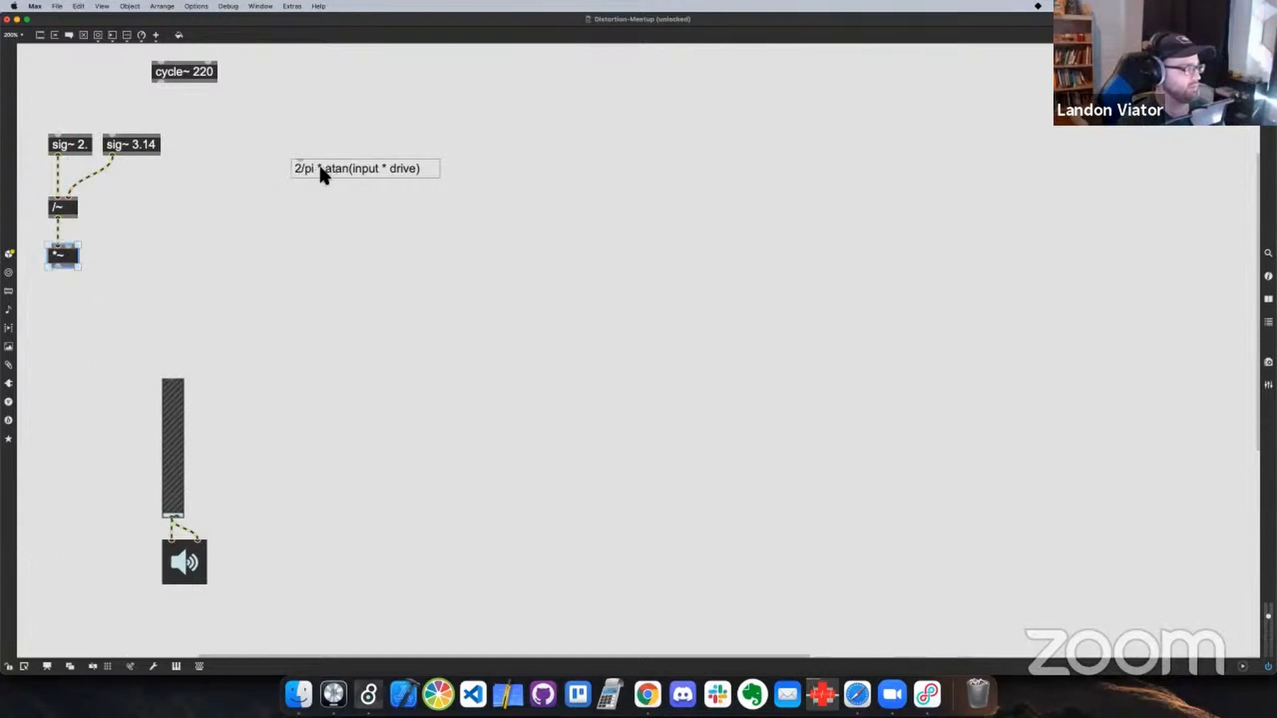
left_click(104, 291)
left_click_drag(68, 265, 70, 308)
left_click(126, 248)
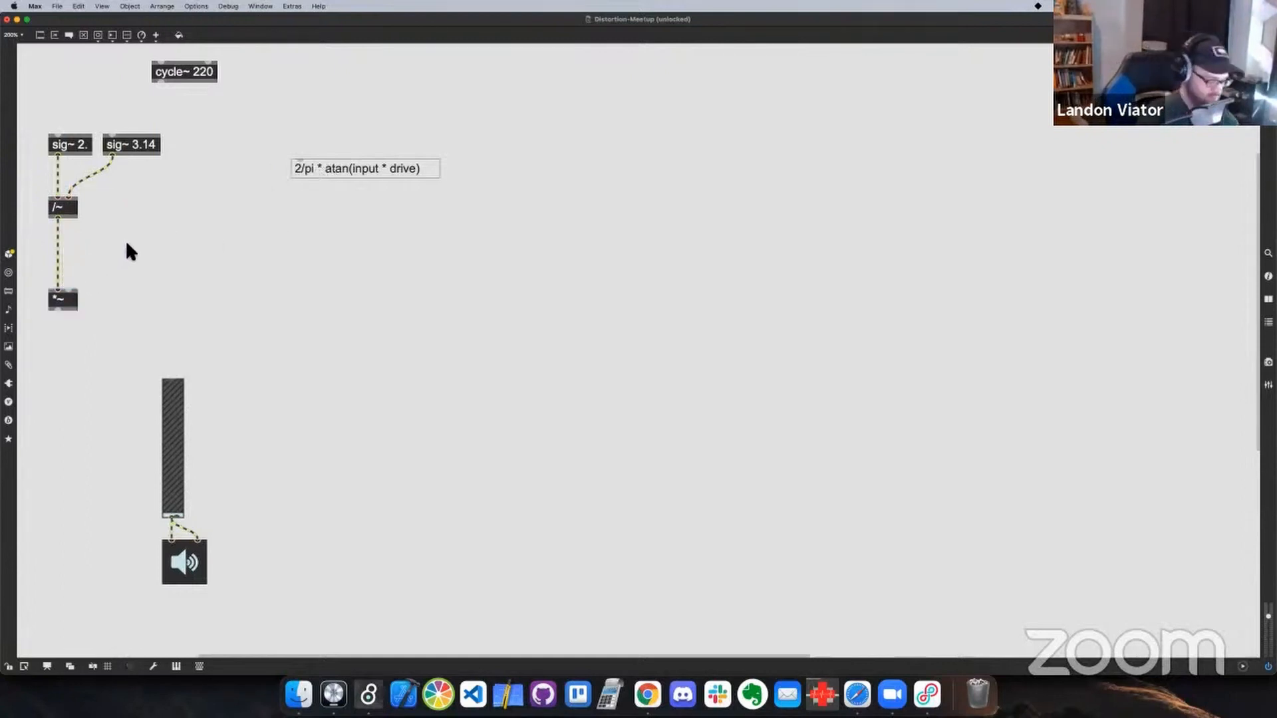
Add an atan~ object above and to the right of the *~ object and connect it to the multiplier's right inlet
type("nat")
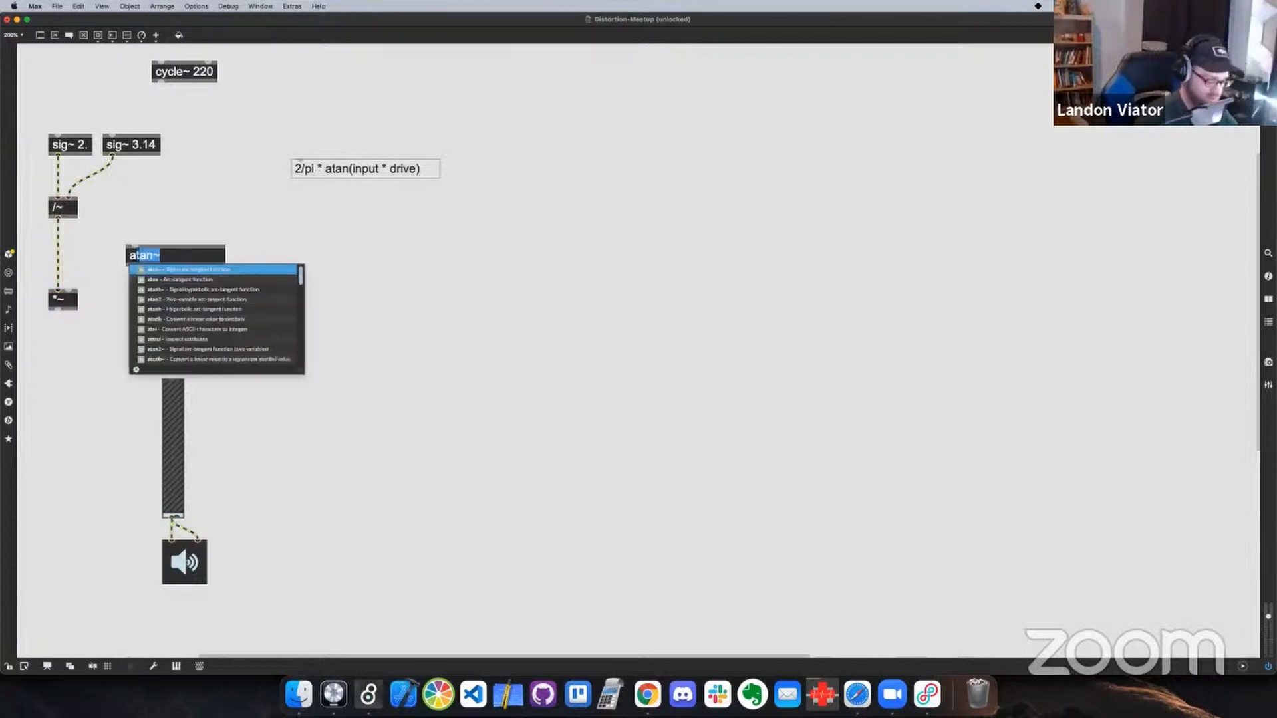
key("Return")
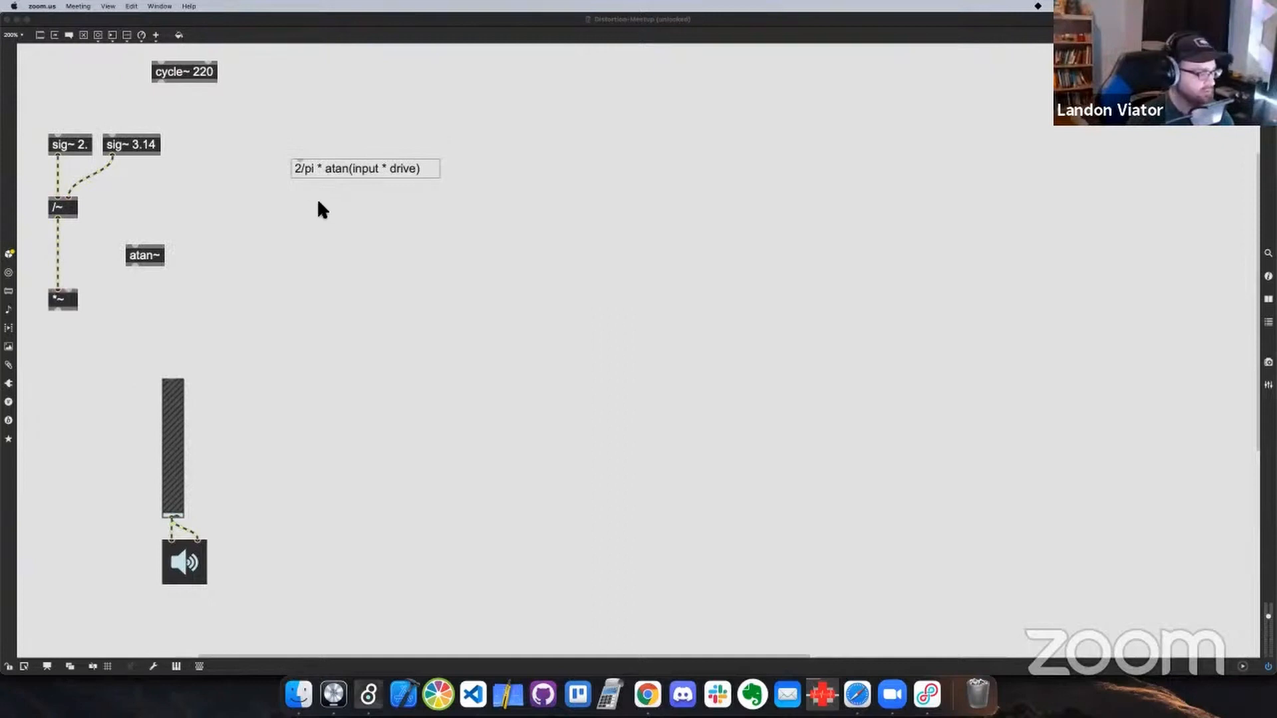
left_click_drag(62, 299, 63, 314)
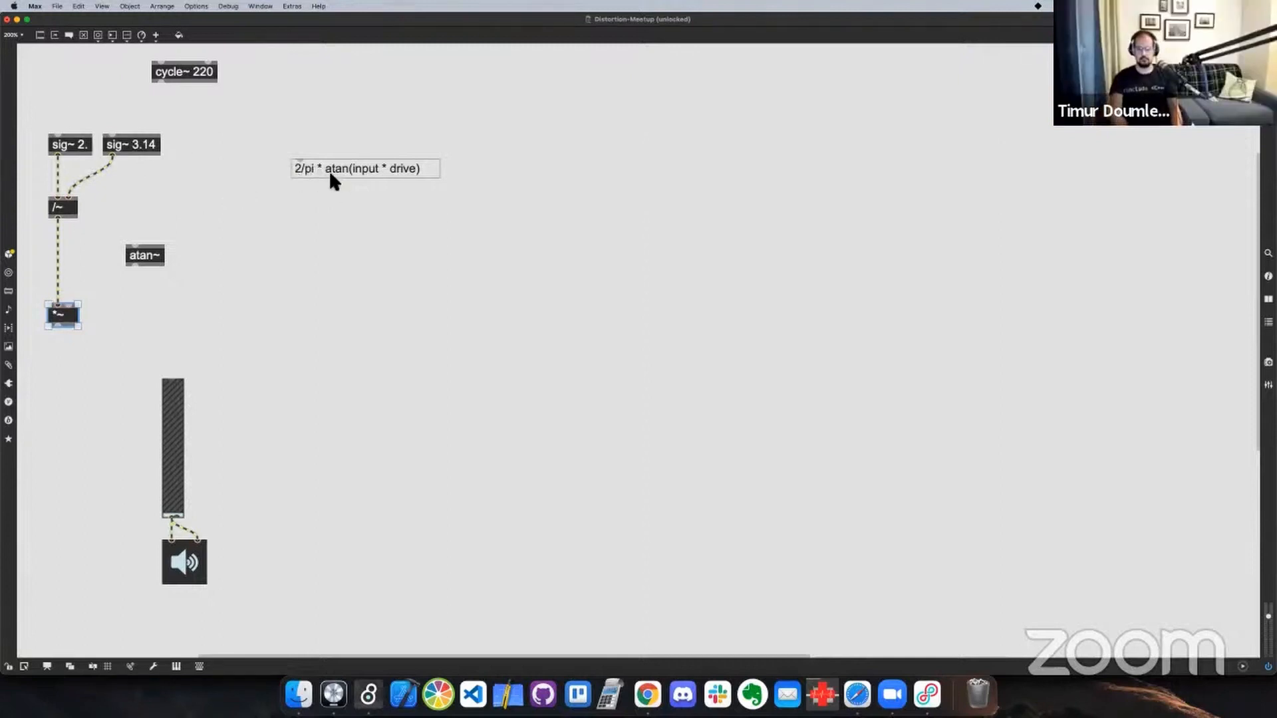
mouse_move(136, 266)
left_mouse_down()
mouse_move(68, 305)
mouse_move(148, 255)
left_mouse_up()
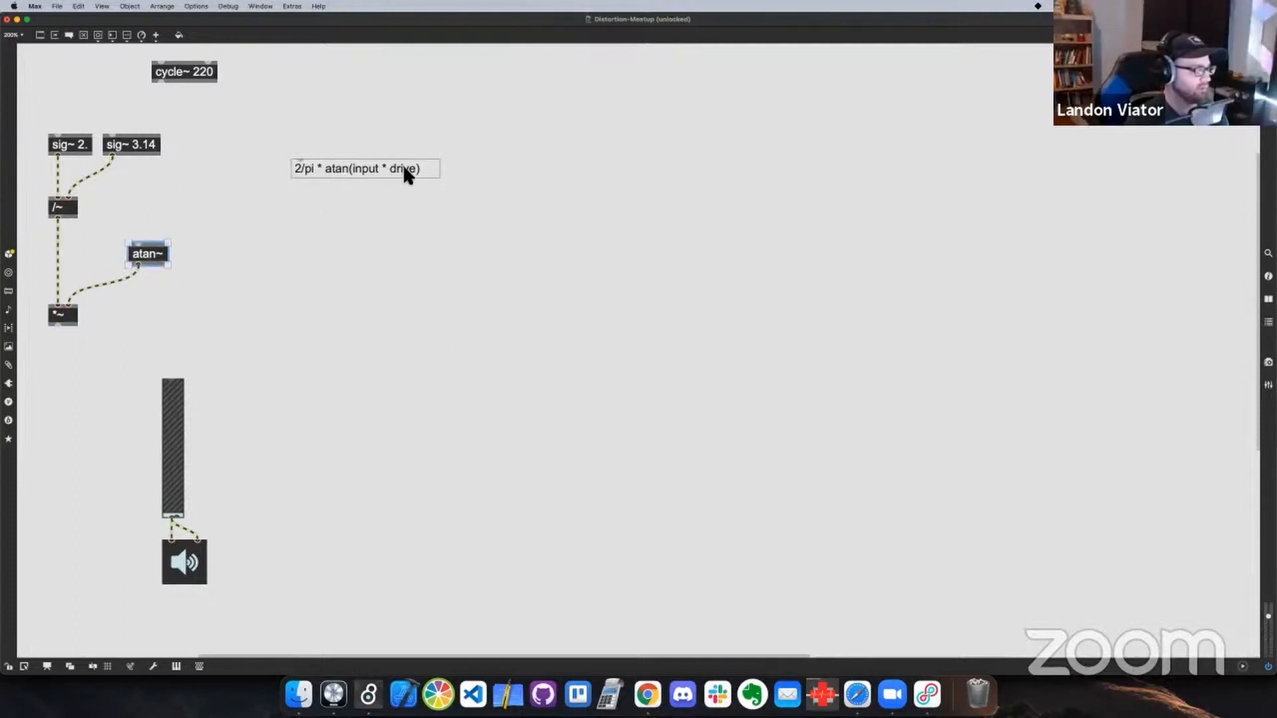
left_click_drag(164, 254, 210, 241)
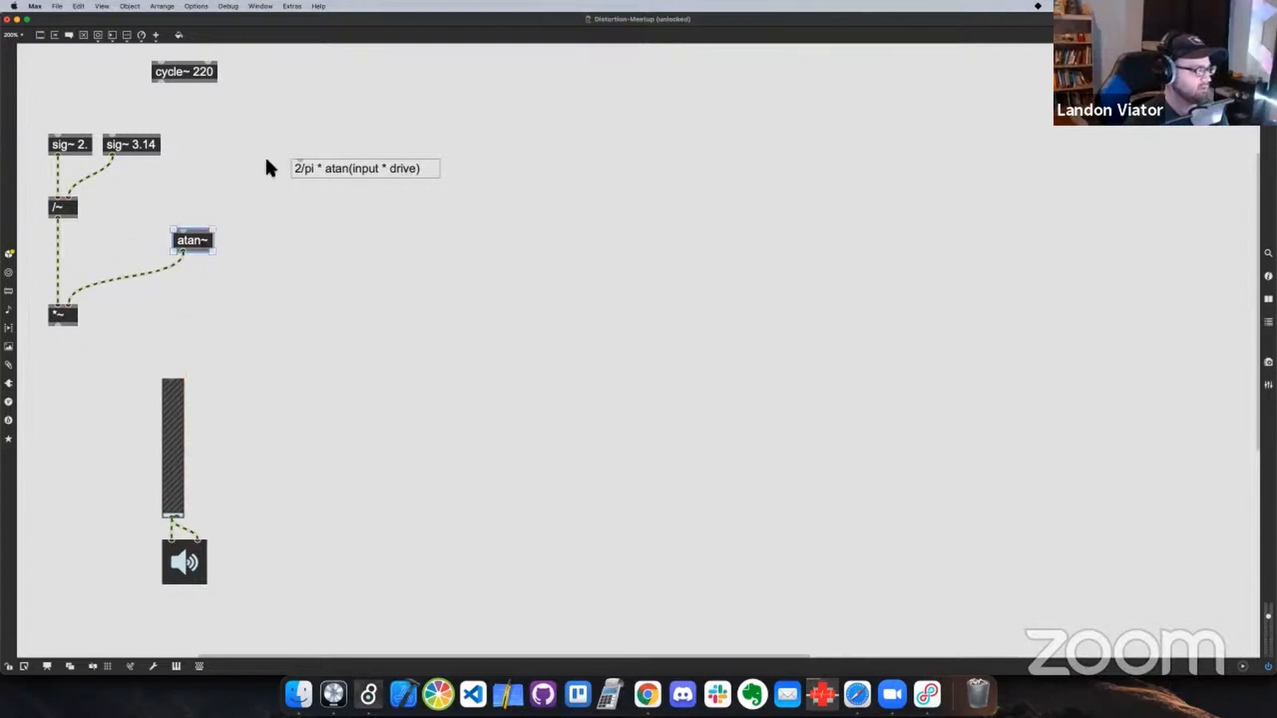
Move the formula comment further right and add a second *~ object in the freed space
left_click_drag(319, 170, 426, 172)
left_click(286, 161)
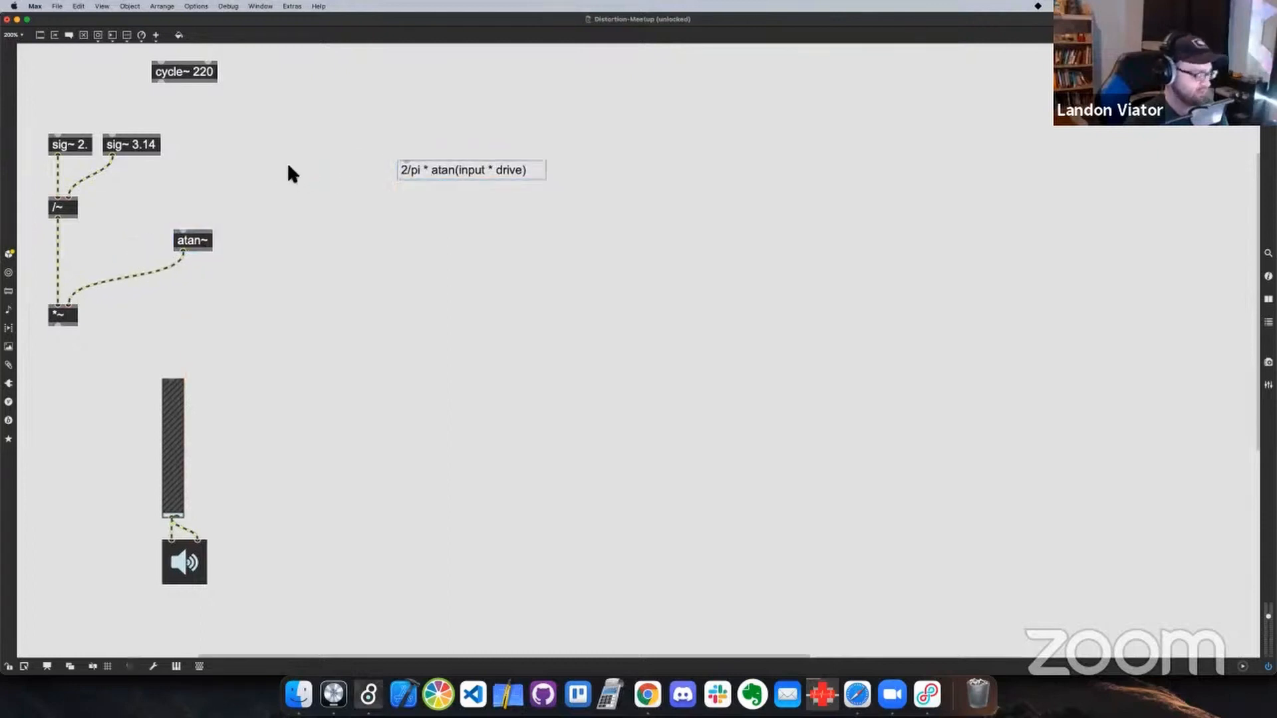
type("n")
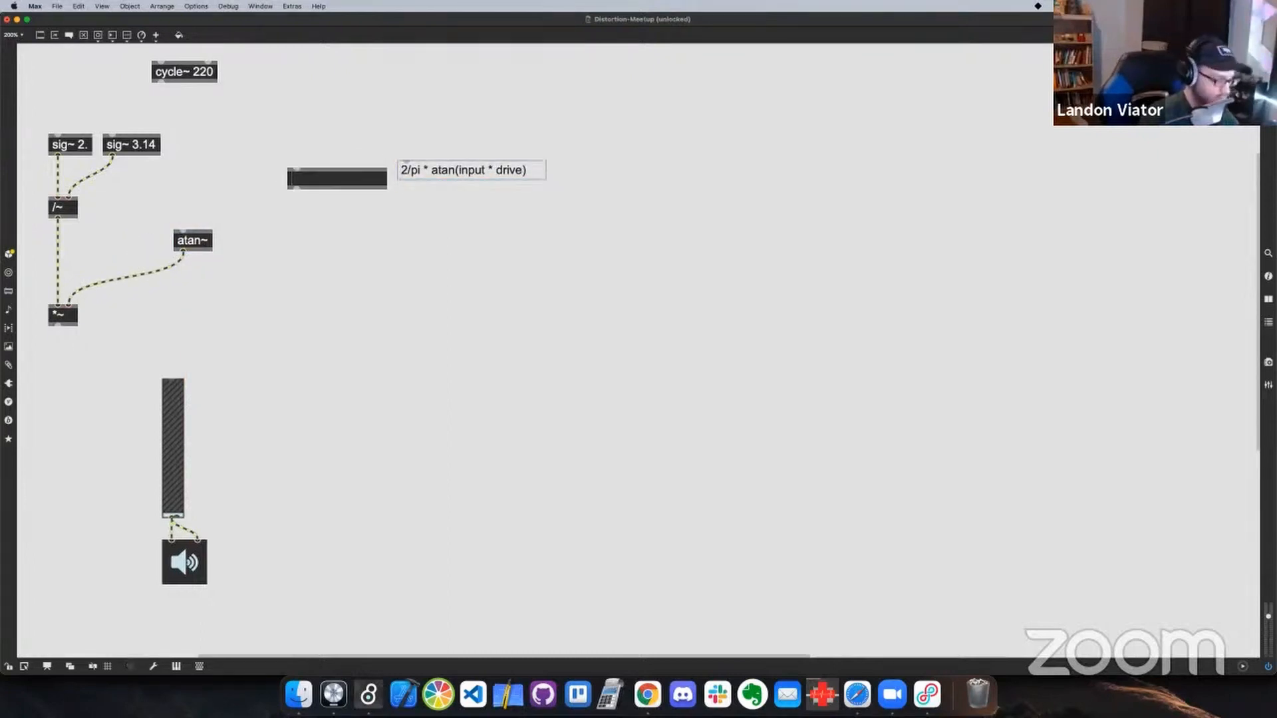
type("*~")
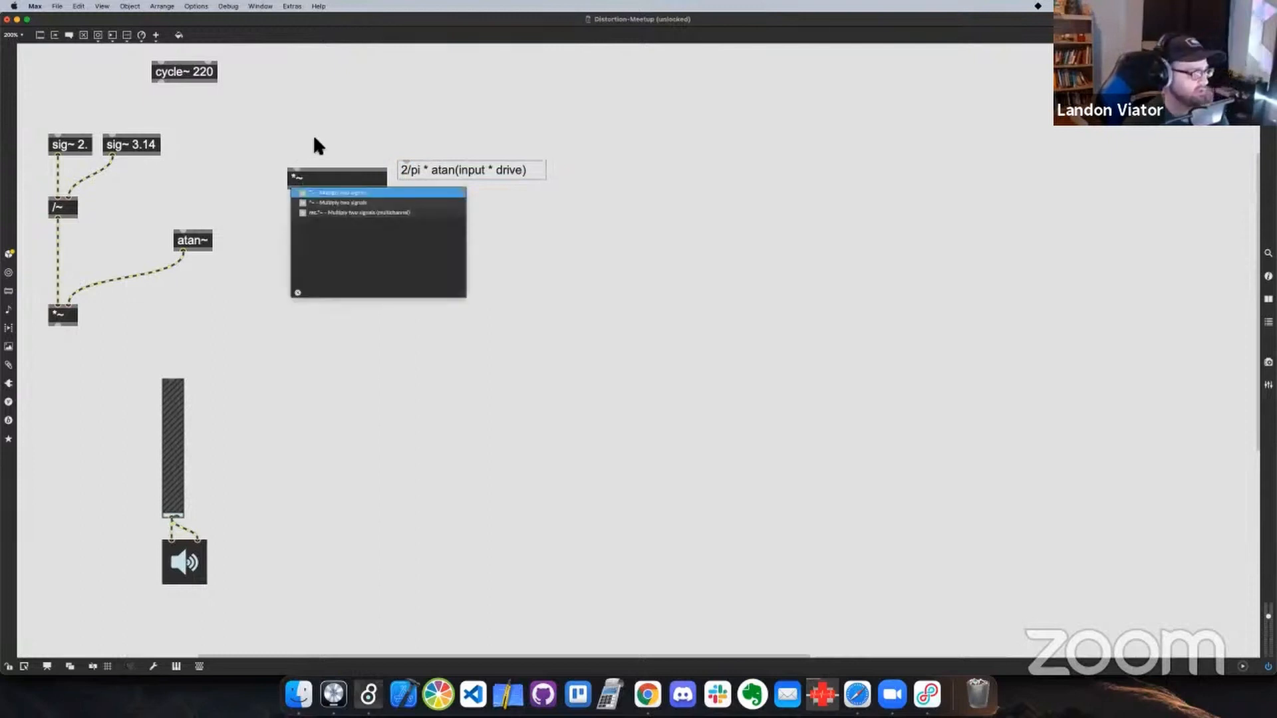
left_click(314, 138)
Align cycle~ 220 above atan~, route it through the second *~ into atan~, and connect an integer number box to that multiplier's right inlet
left_click_drag(161, 83, 184, 226)
left_click_drag(191, 68, 212, 69)
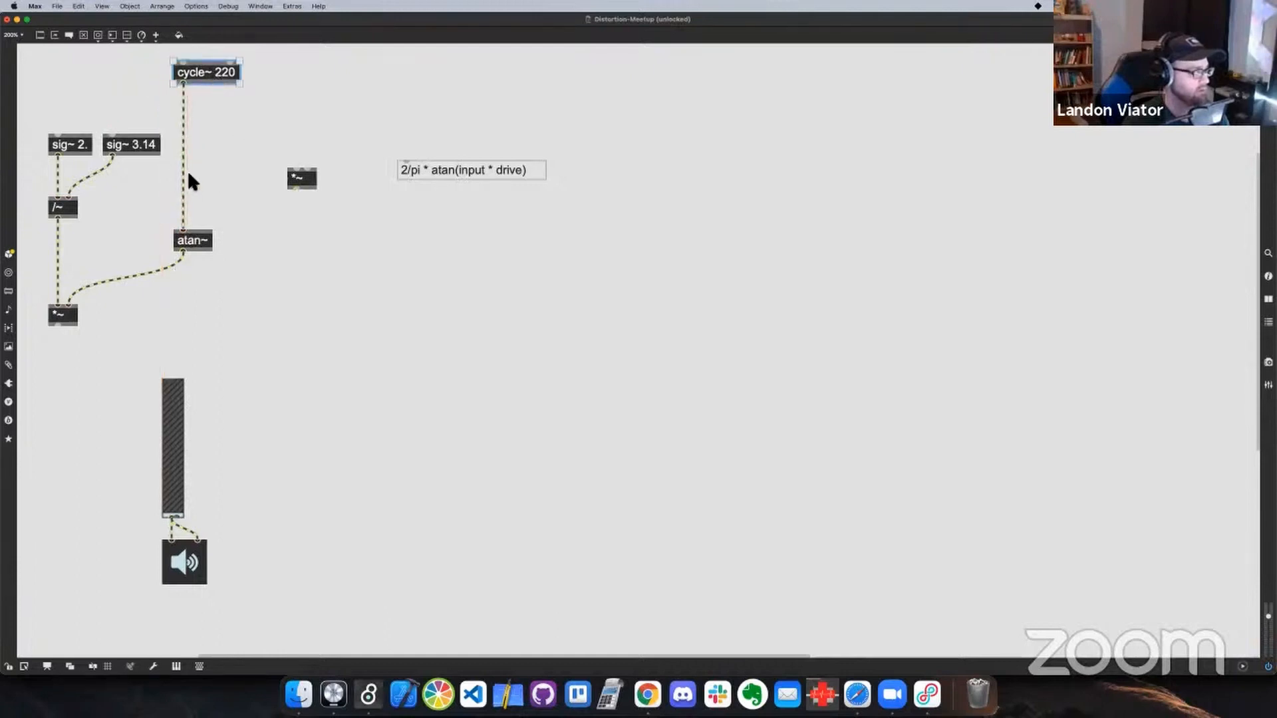
left_click(184, 204)
mouse_move(185, 230)
left_mouse_down()
mouse_move(264, 171)
mouse_move(297, 168)
mouse_move(183, 230)
left_mouse_up()
left_click_drag(303, 180, 191, 205)
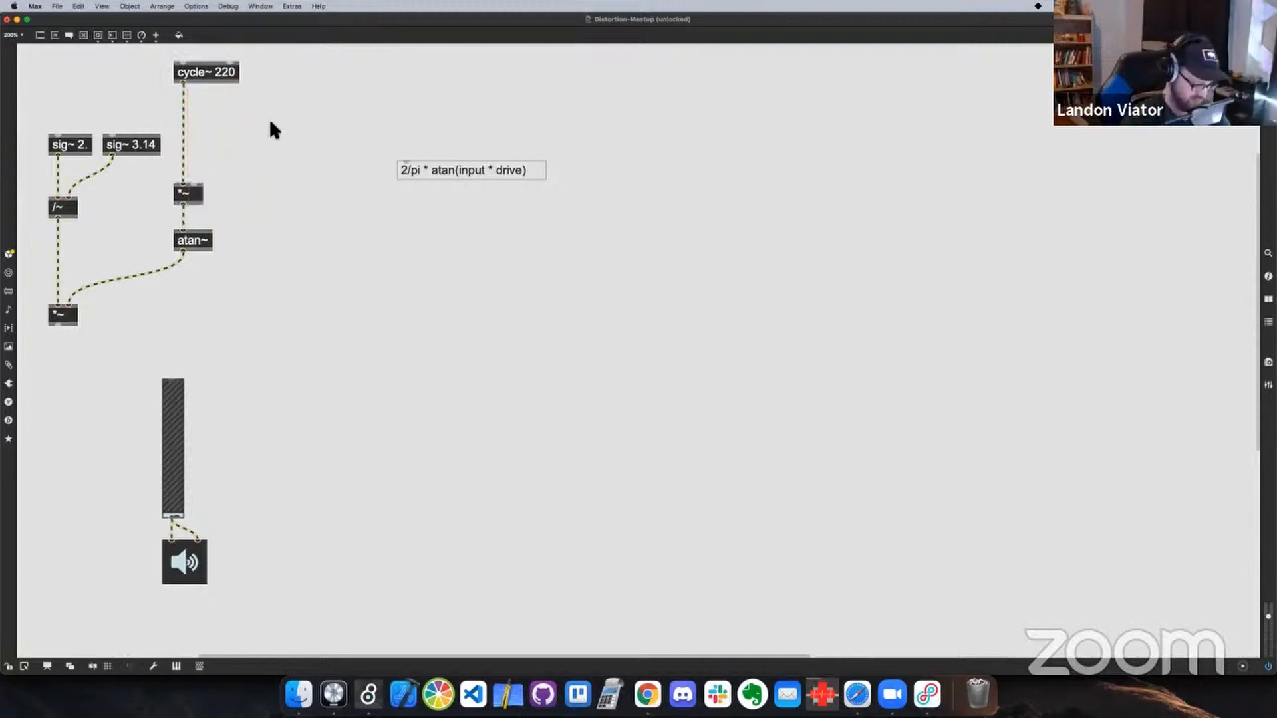
key("i")
left_click_drag(282, 146, 194, 185)
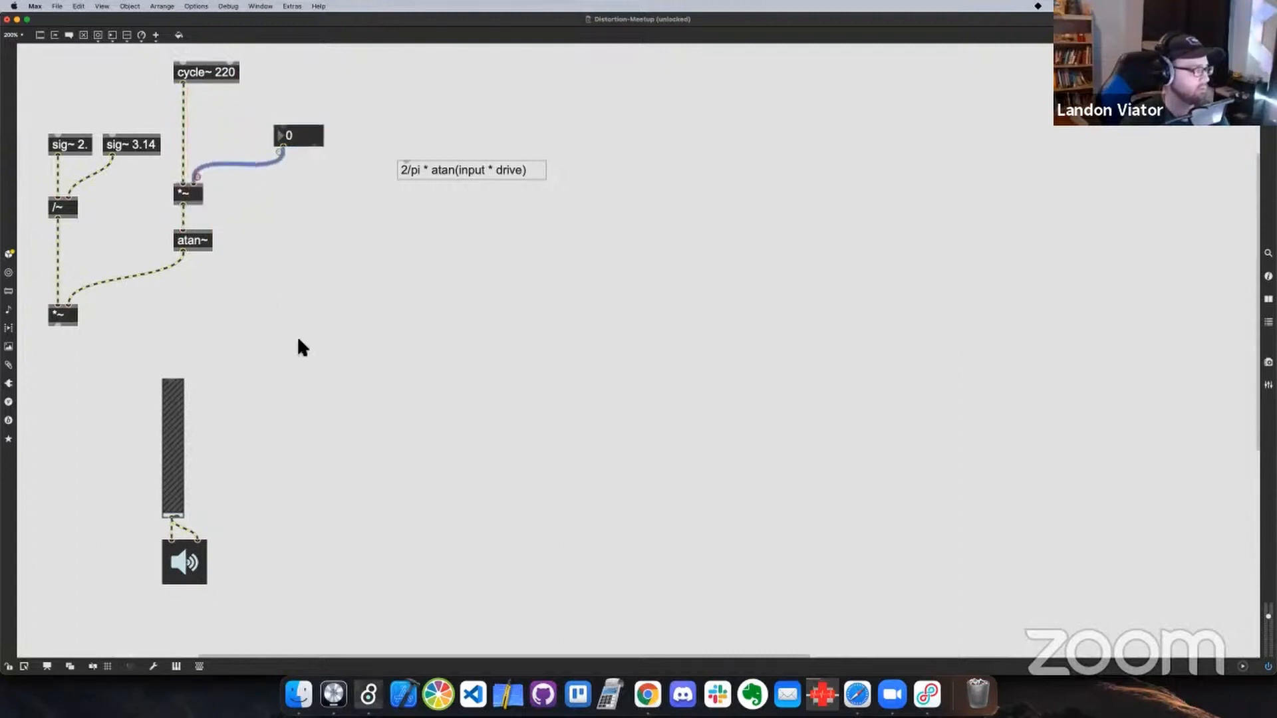
Add a scope~ object to the right of the gain slider
type("nscop4")
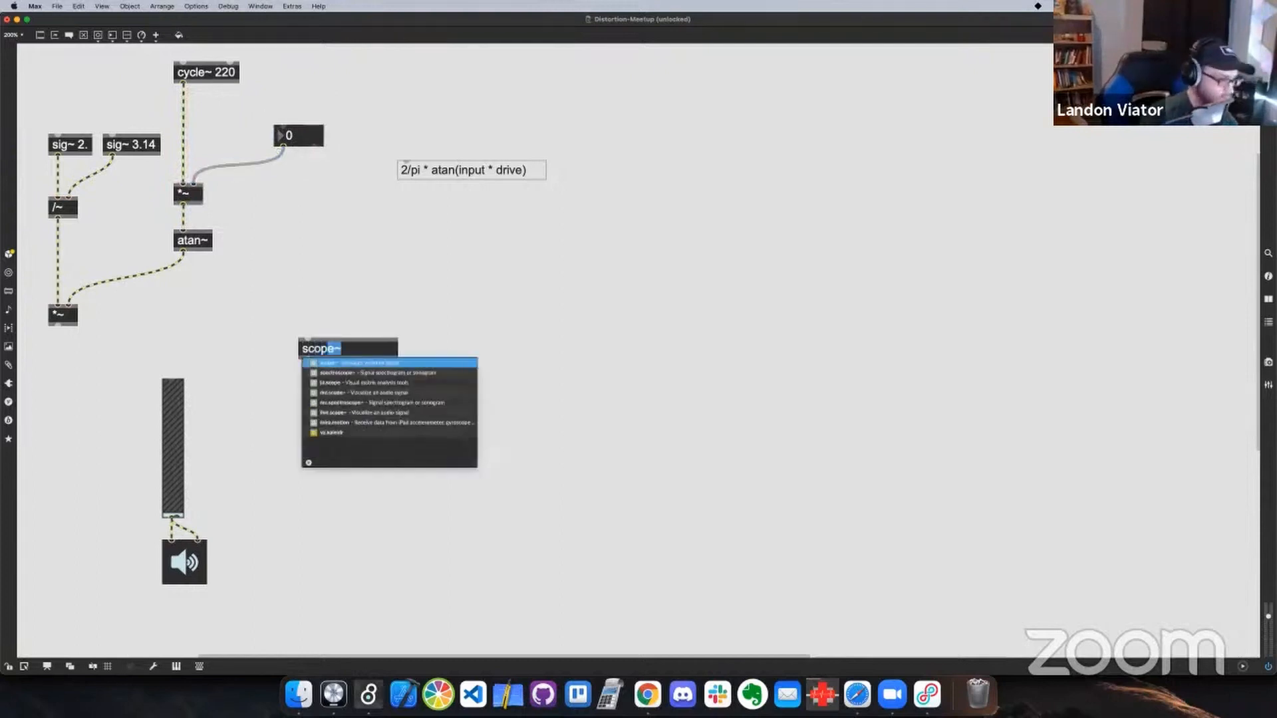
key("BackSpace")
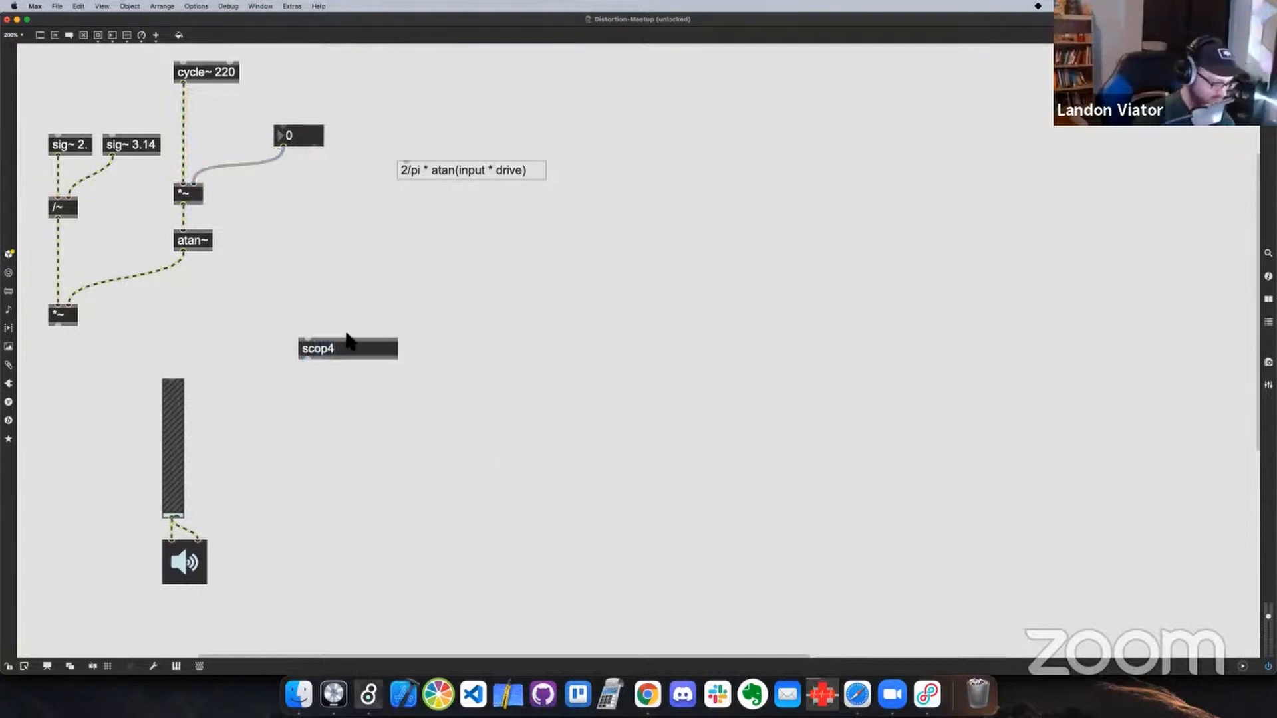
type("e")
key("Return")
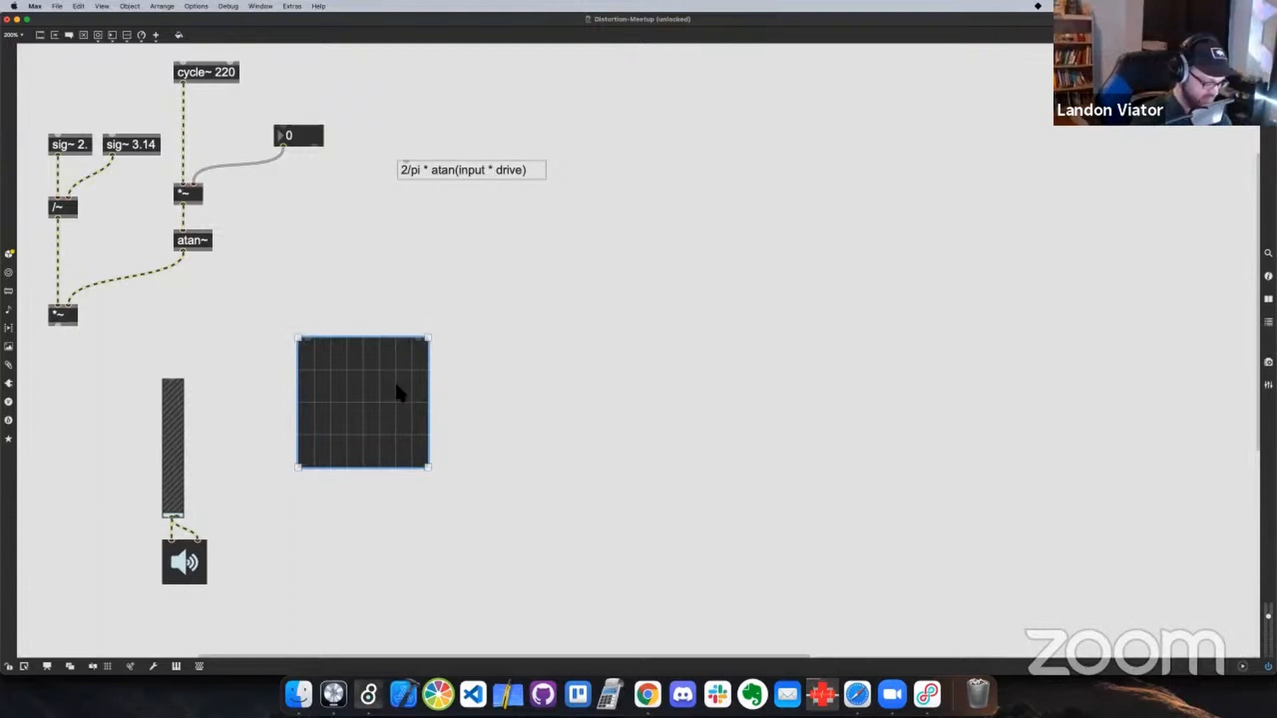
Enable Automatic Mode on the scope~ and connect the lower *~ output to the scope's left inlet
key("super+i")
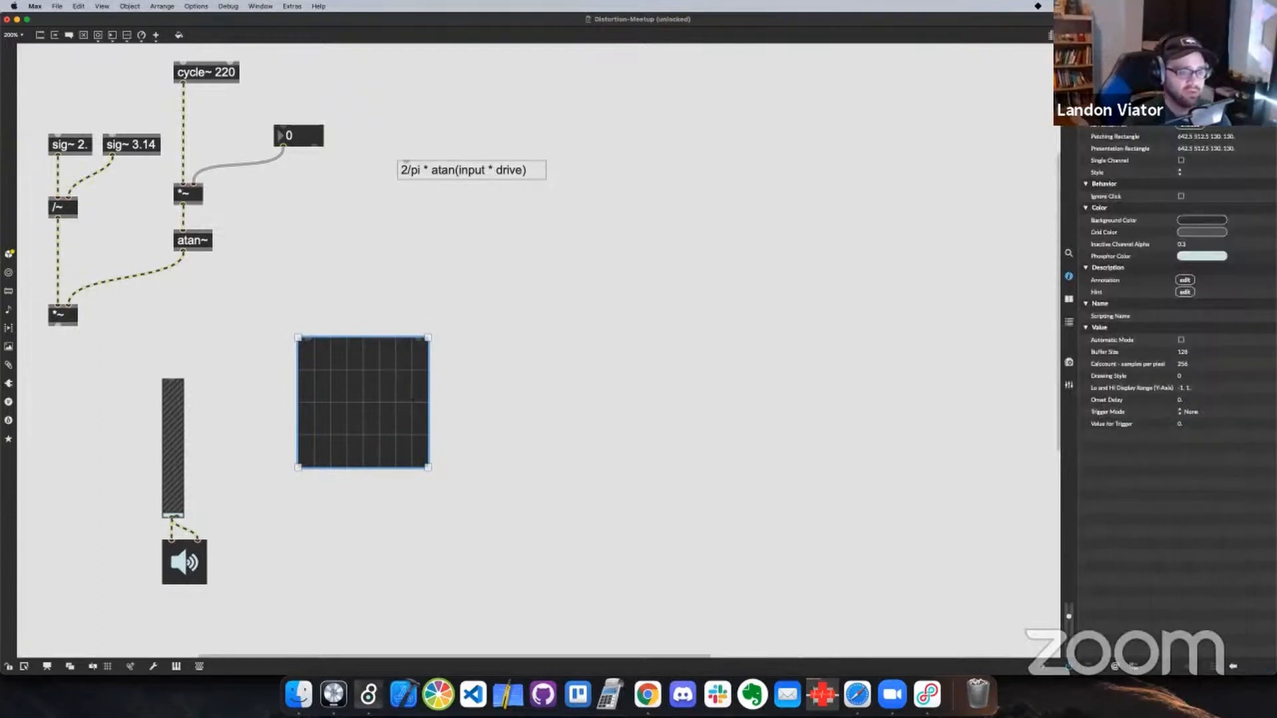
left_click(1181, 340)
left_click(1069, 276)
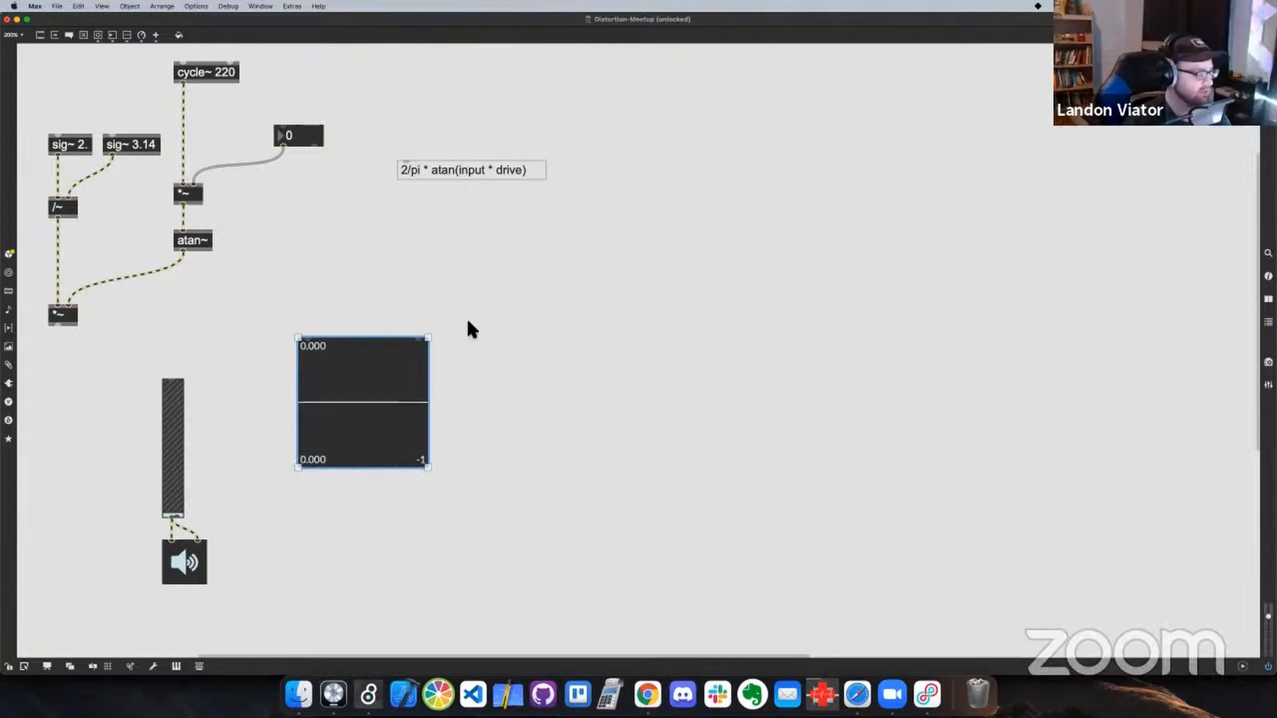
left_click_drag(58, 324, 305, 334)
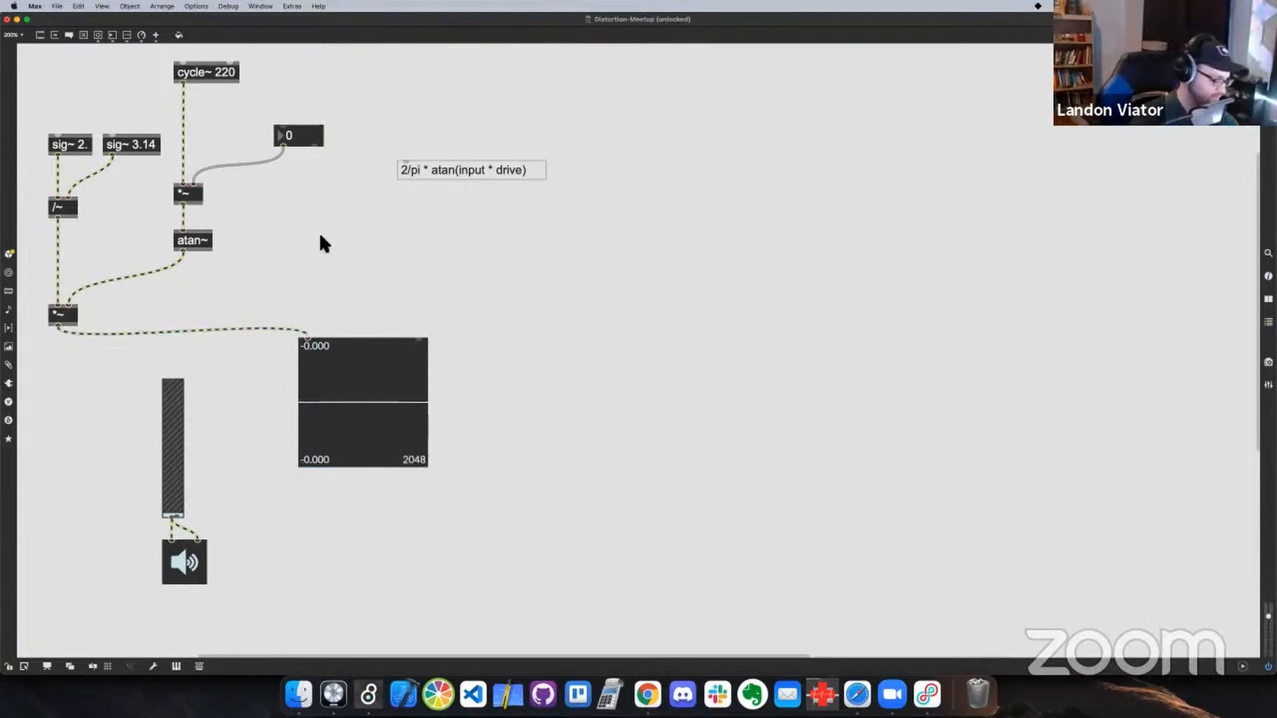
Lock the patch and set the drive number box to 1
key("super+e")
left_click(291, 139)
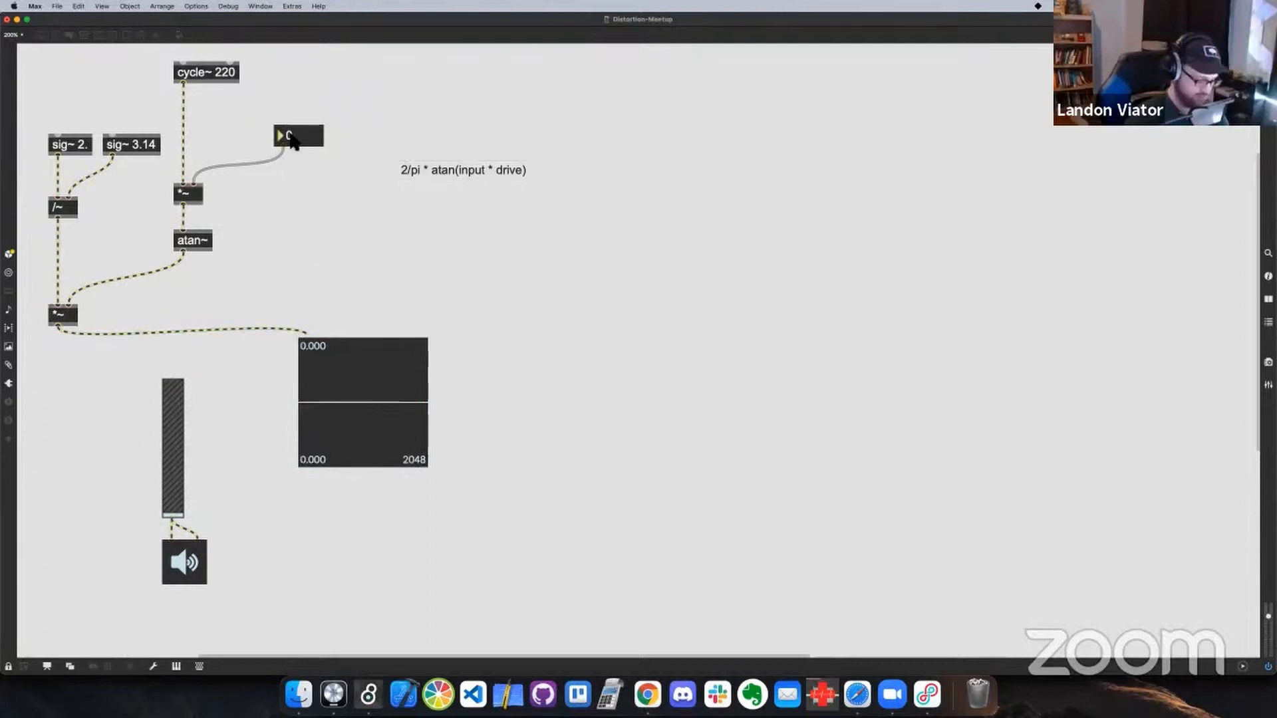
type("1")
key("Return")
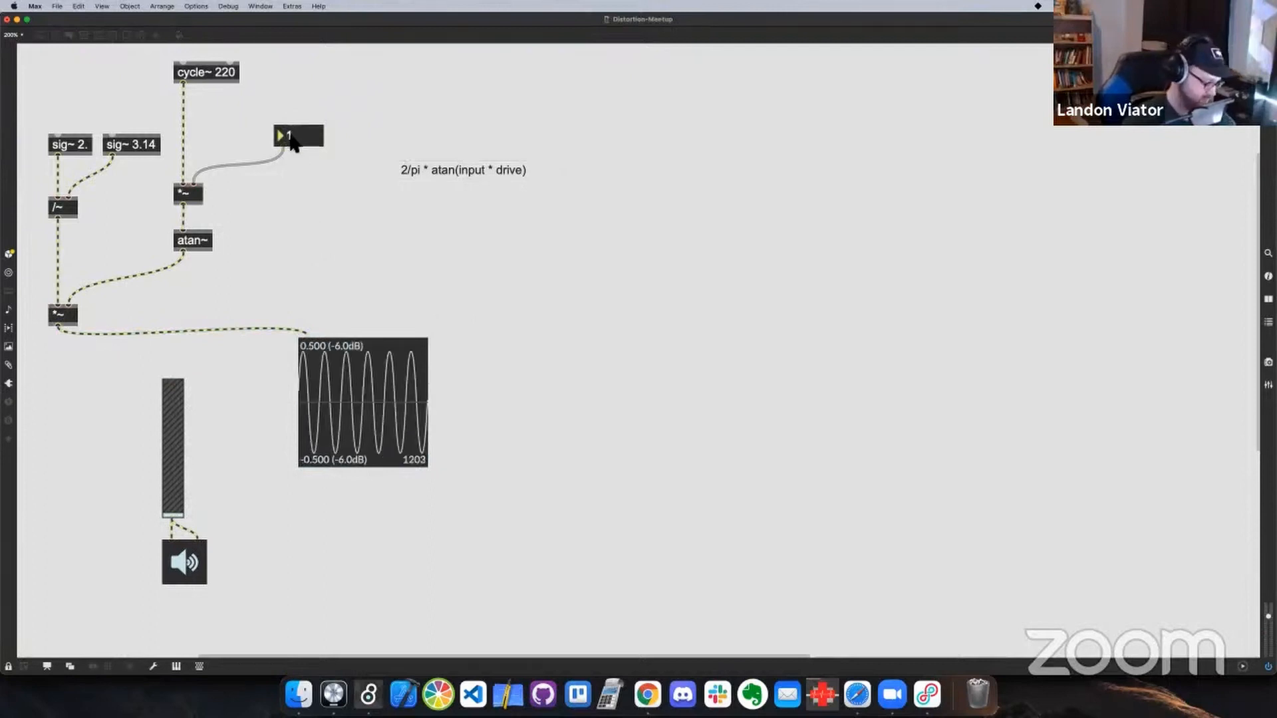
Unlock the patch and resize the scope~ into a wide, shorter rectangle, about four times its original width
key("super+e")
left_click(423, 439)
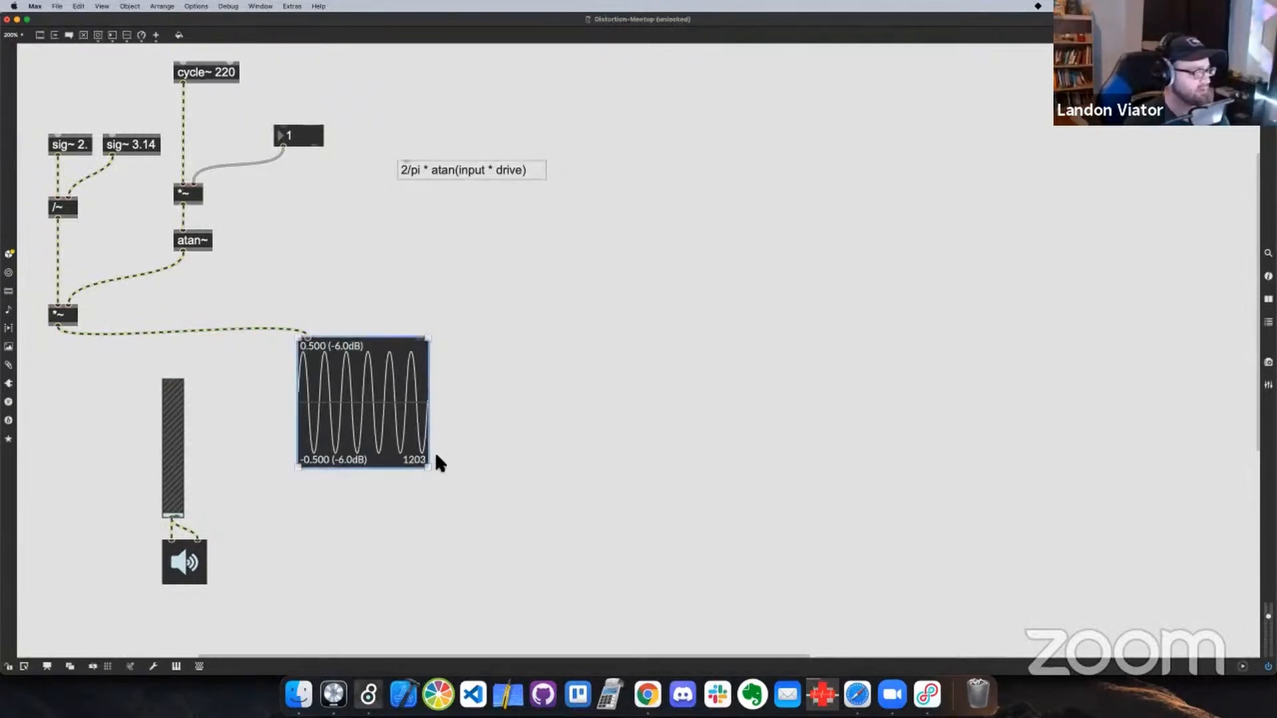
left_click_drag(433, 469, 809, 427)
left_click(291, 228)
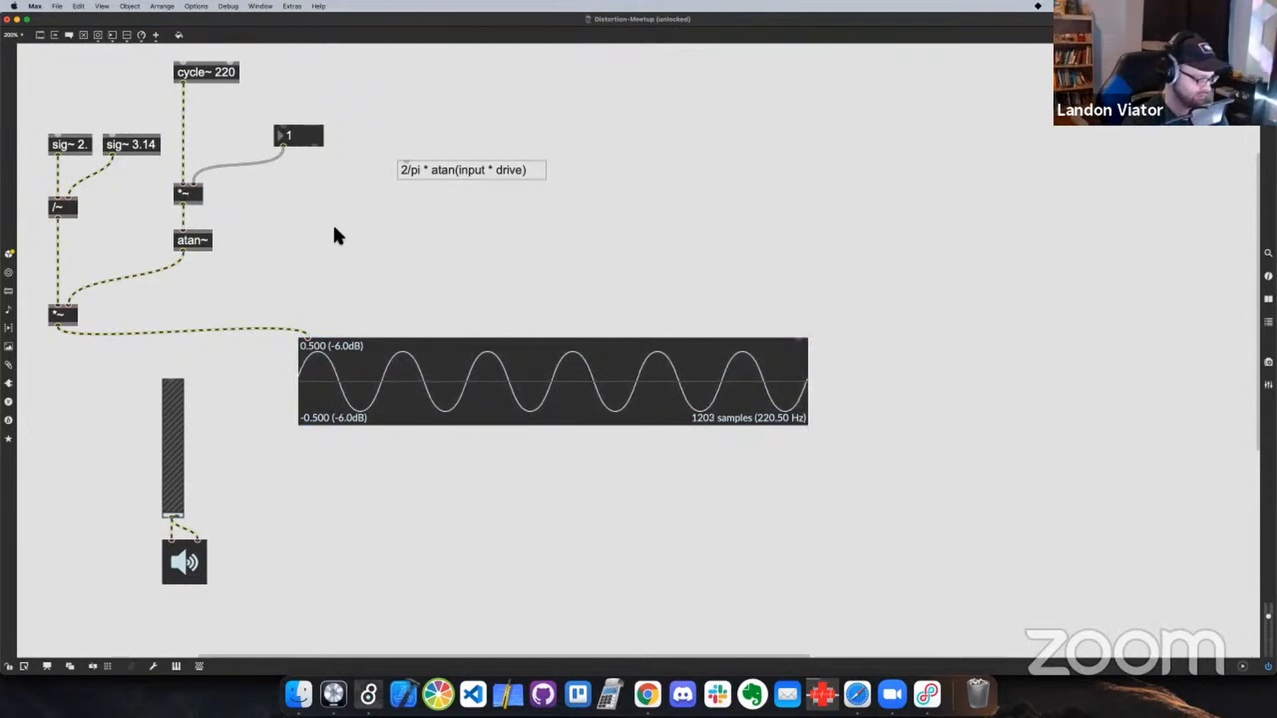
Lock the patch, raise the drive number box well above 8 and bring it back down to 8 while watching the scope
key("super+e")
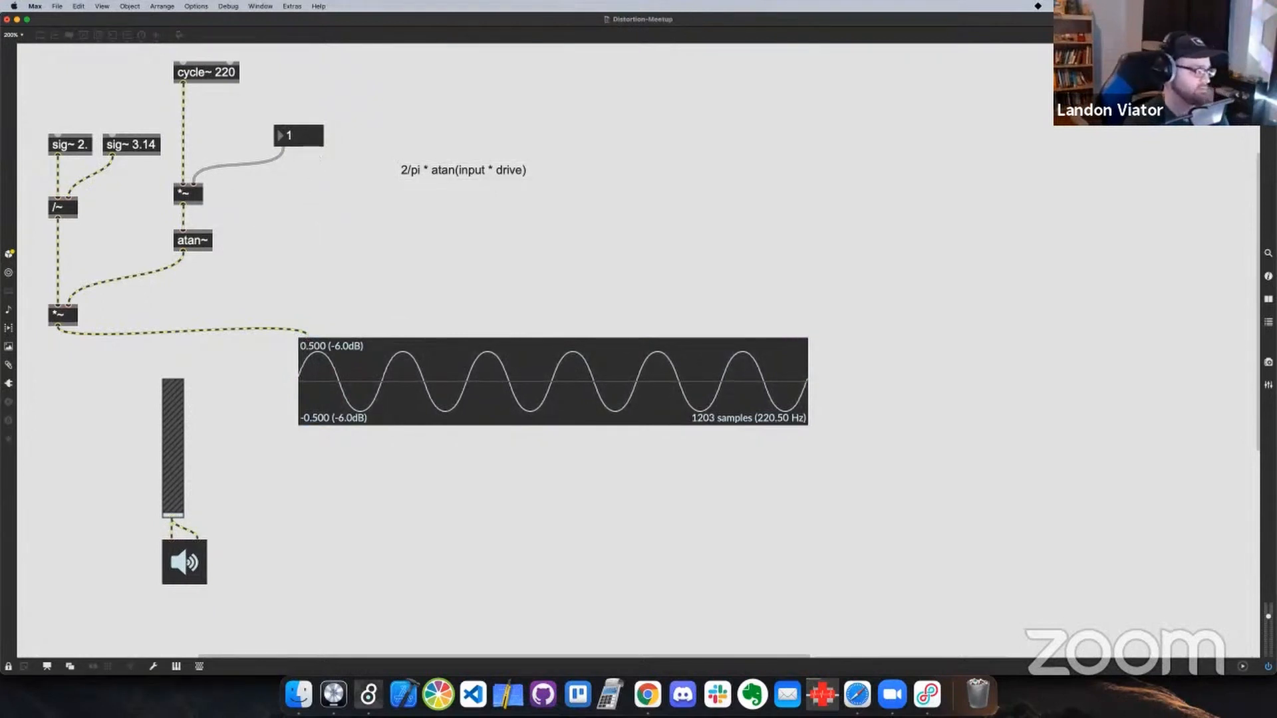
left_click(291, 135)
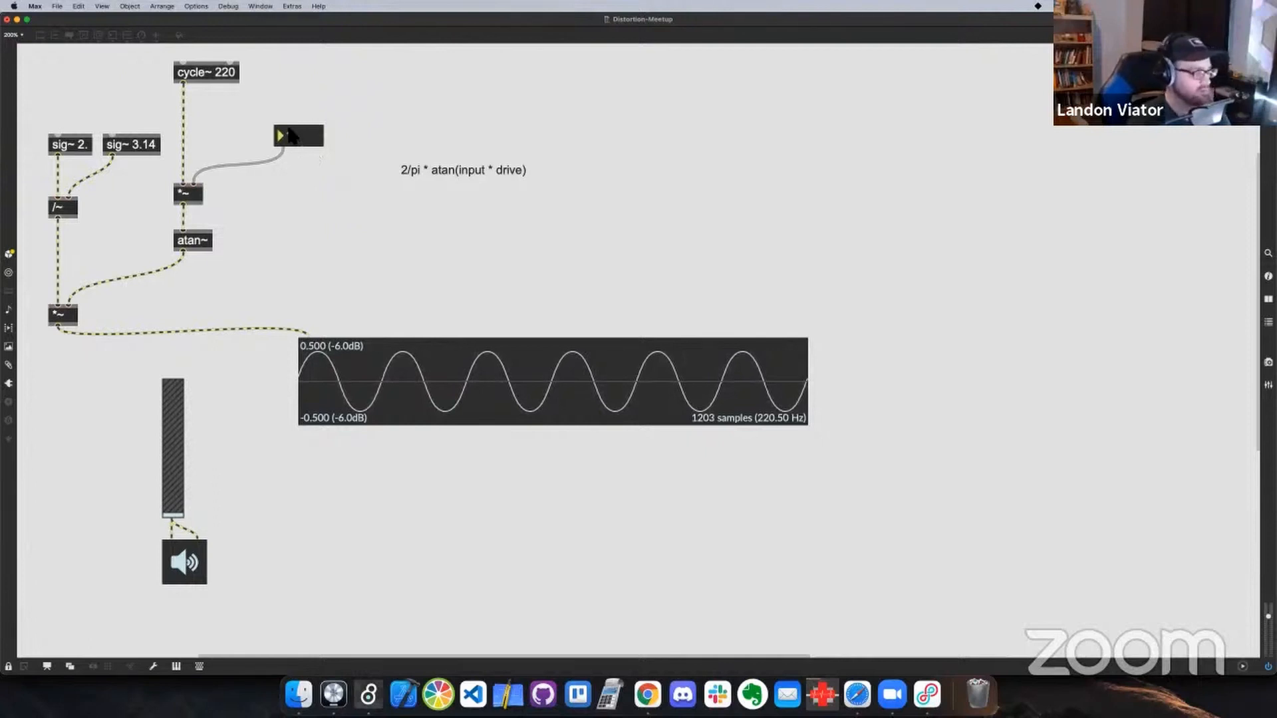
key("Up")
key("Up")
key("Up")
key("Up")
key("Up")
key("Up")
key("Up")
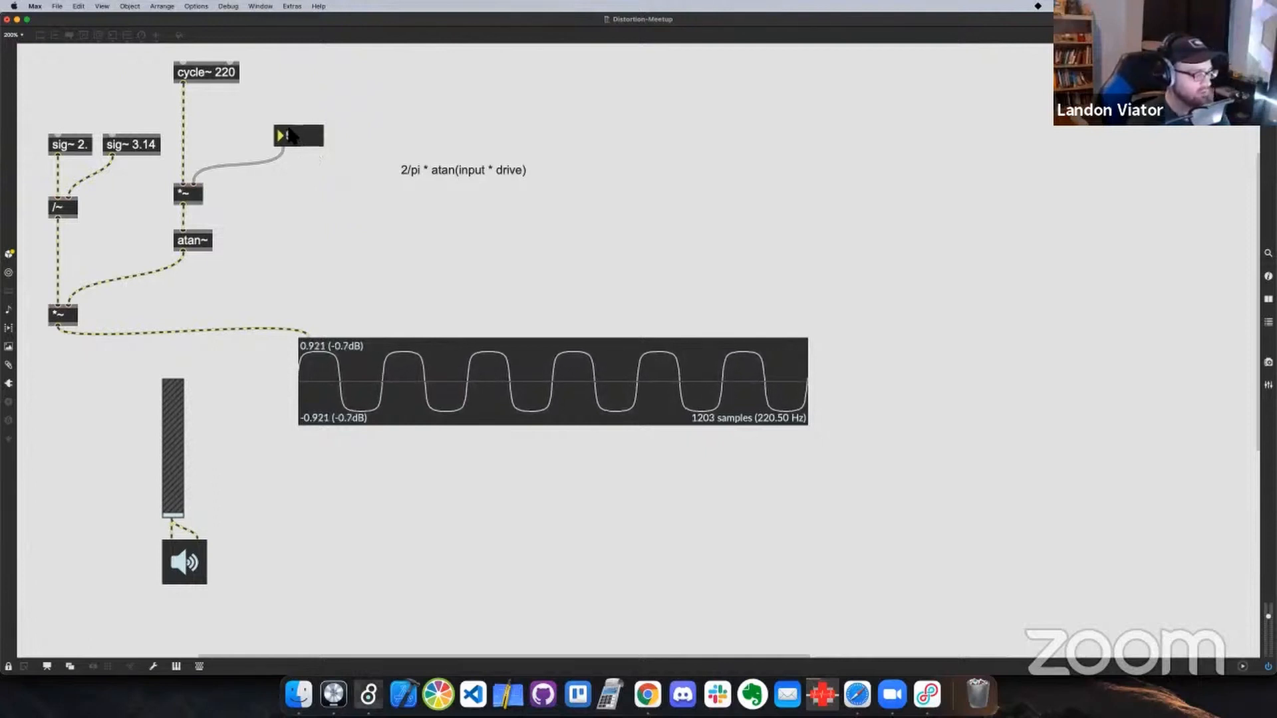
key("Up")
key("Up")
key("Up")
key("Up")
key("Up")
key("Up")
key("Up")
key("Up")
key("Up")
key("Up")
key("Up")
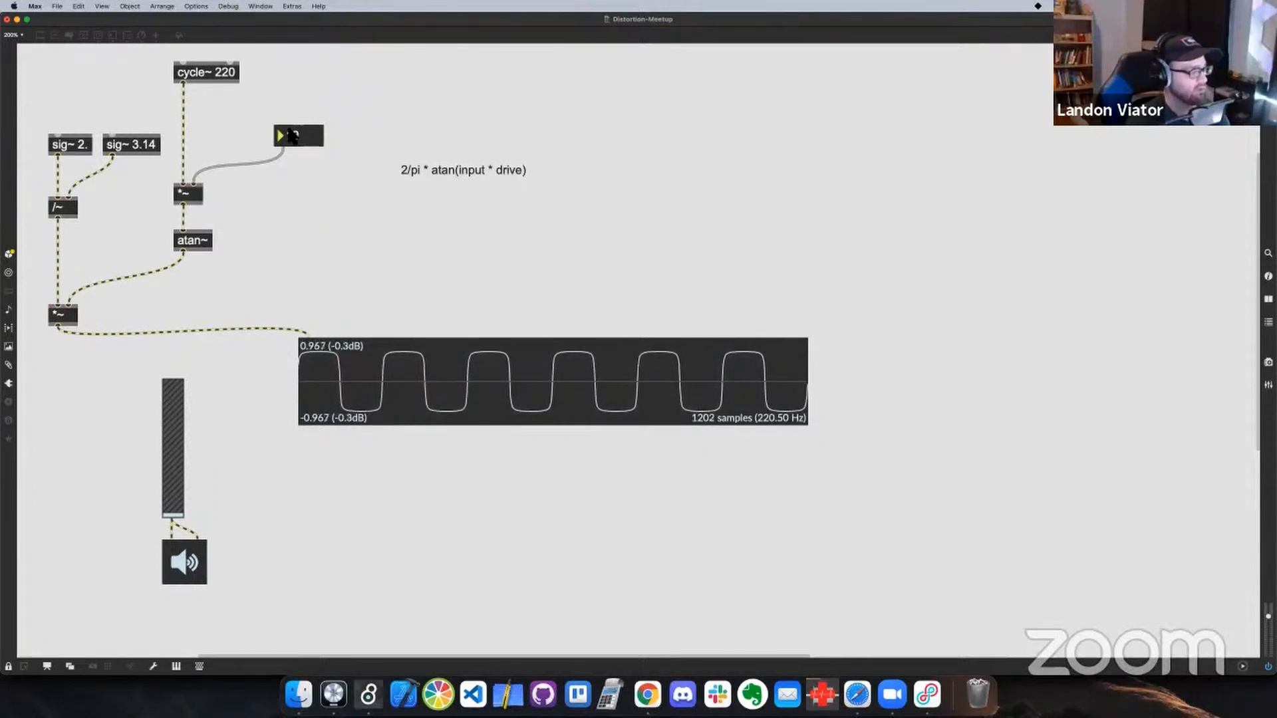
key("Down")
key("Down")
key("Down")
key("Down")
key("Down")
key("Down")
key("Down")
key("Down")
key("Down")
key("Down")
key("Down")
key("Down")
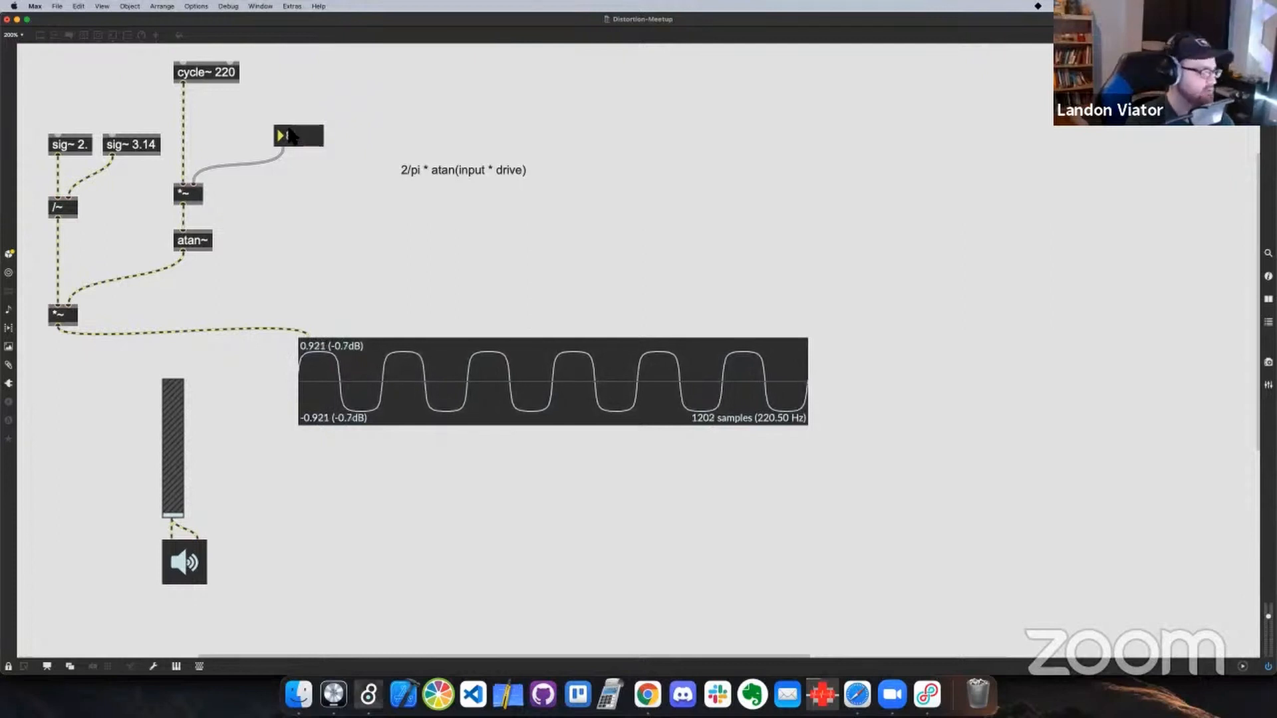
Switch to Chrome, exit the slideshow and open the Desmos graphing calculator
key("super+Tab")
key("super+Tab")
key("super+Tab")
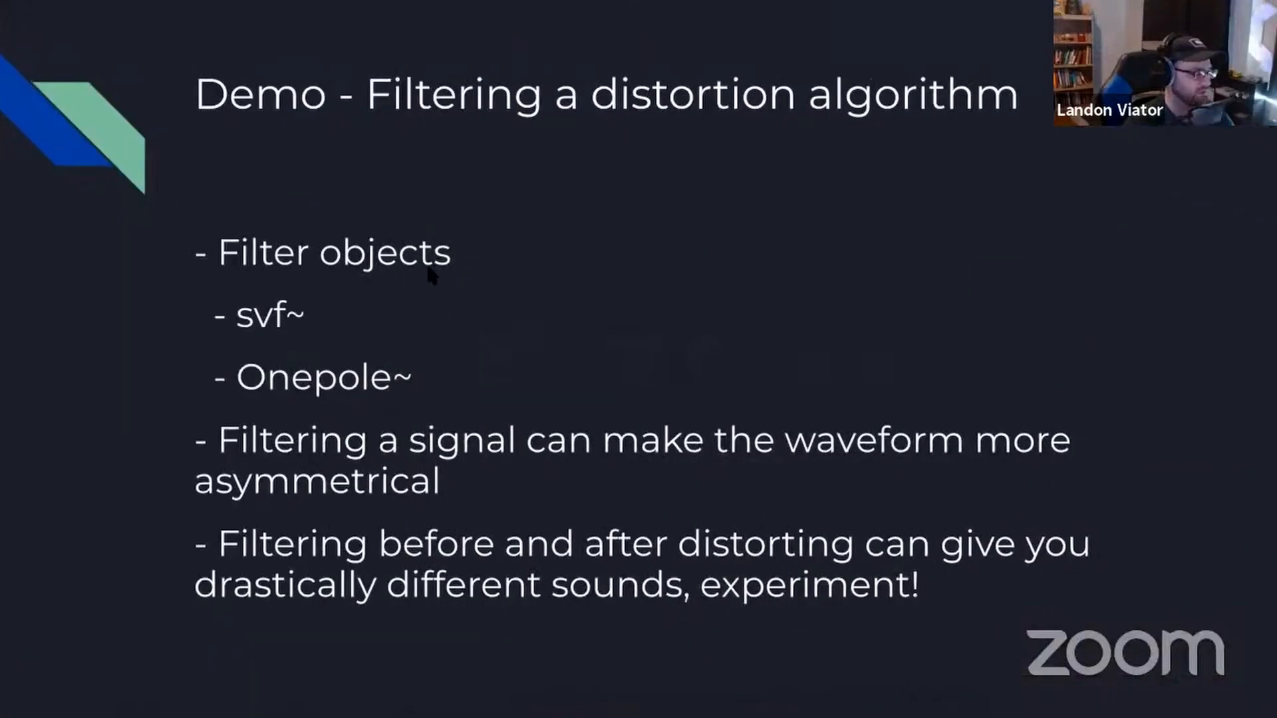
key("Escape")
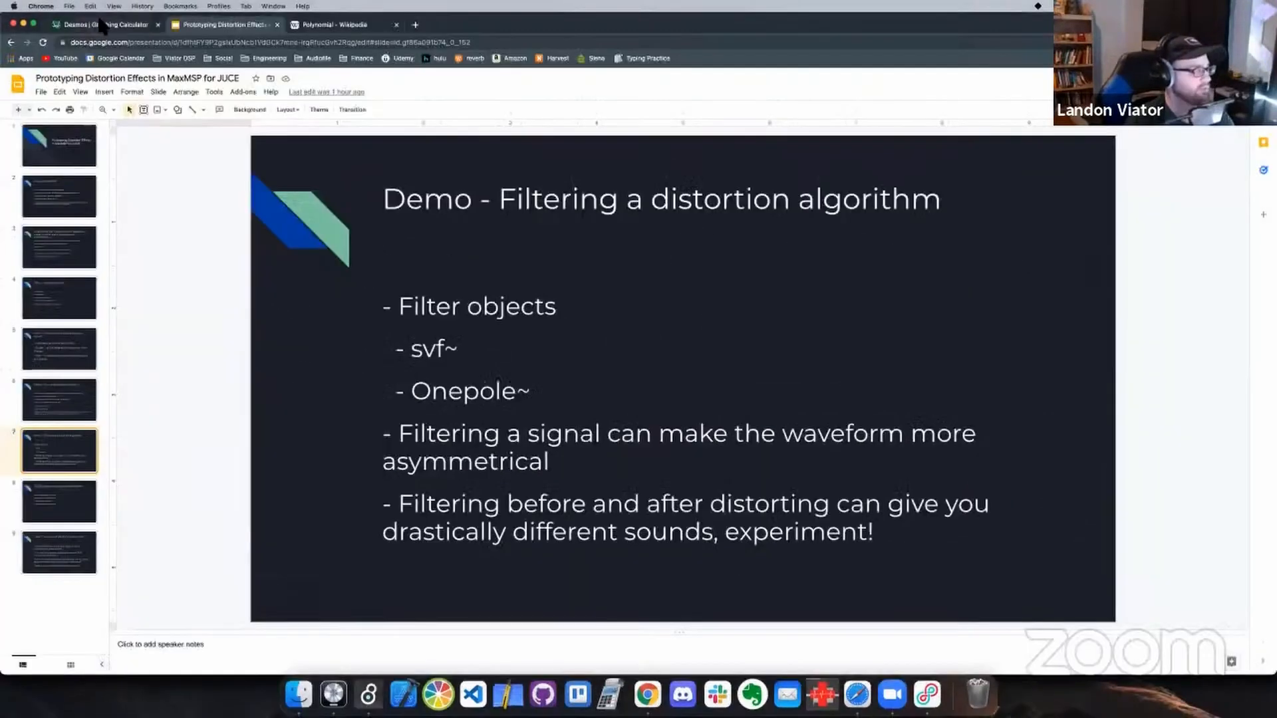
left_click(100, 24)
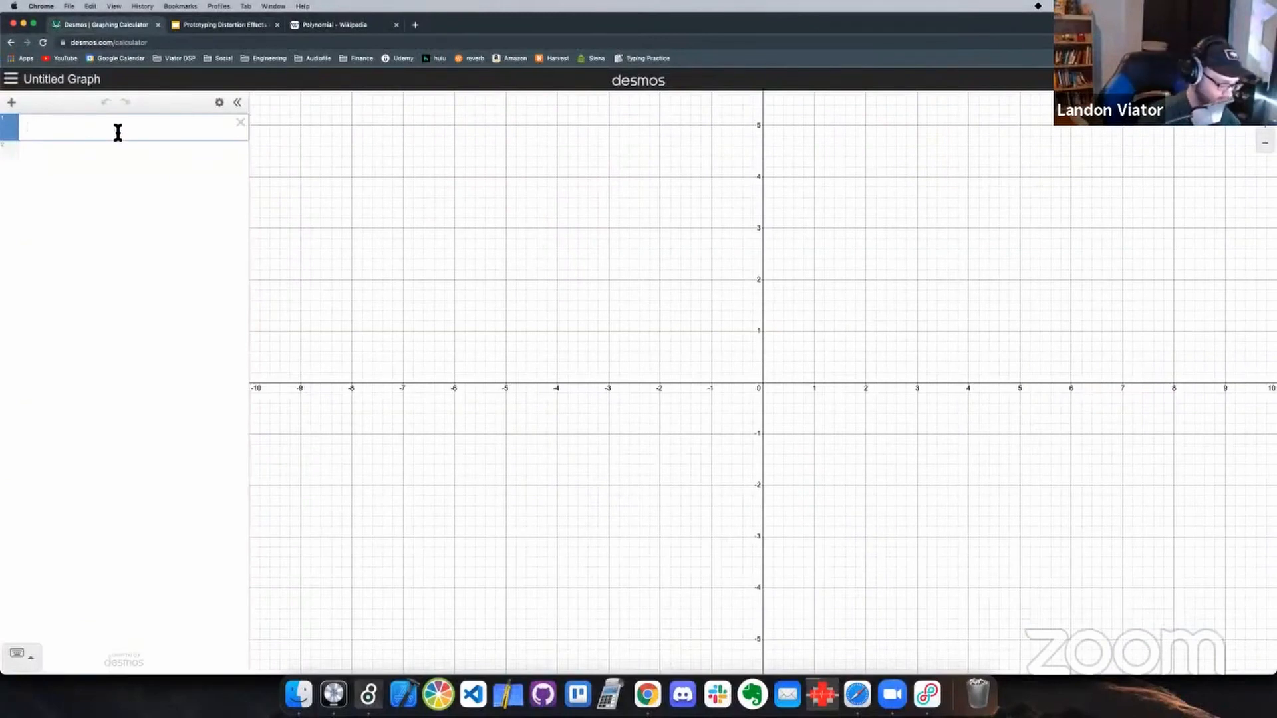
Graph the arctangent transfer curve with the expression 2/3.14 * arctan(x)
type("2/3.14")
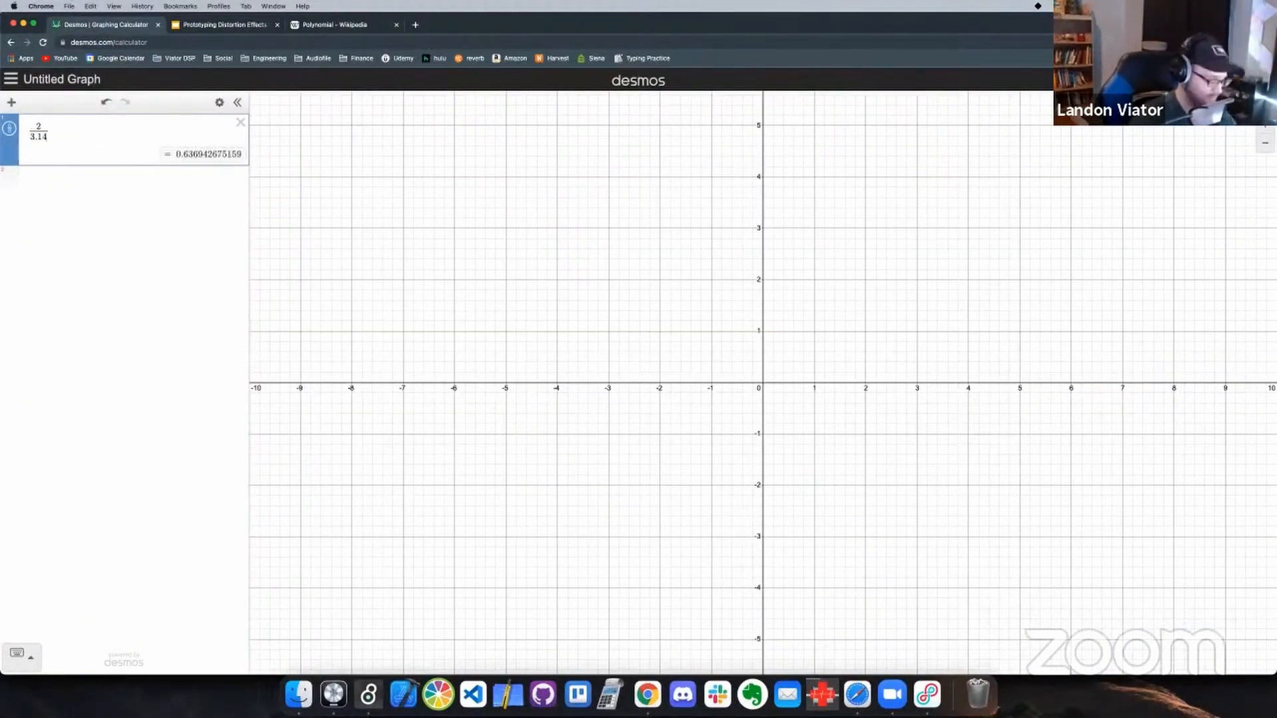
key("Right")
type("*")
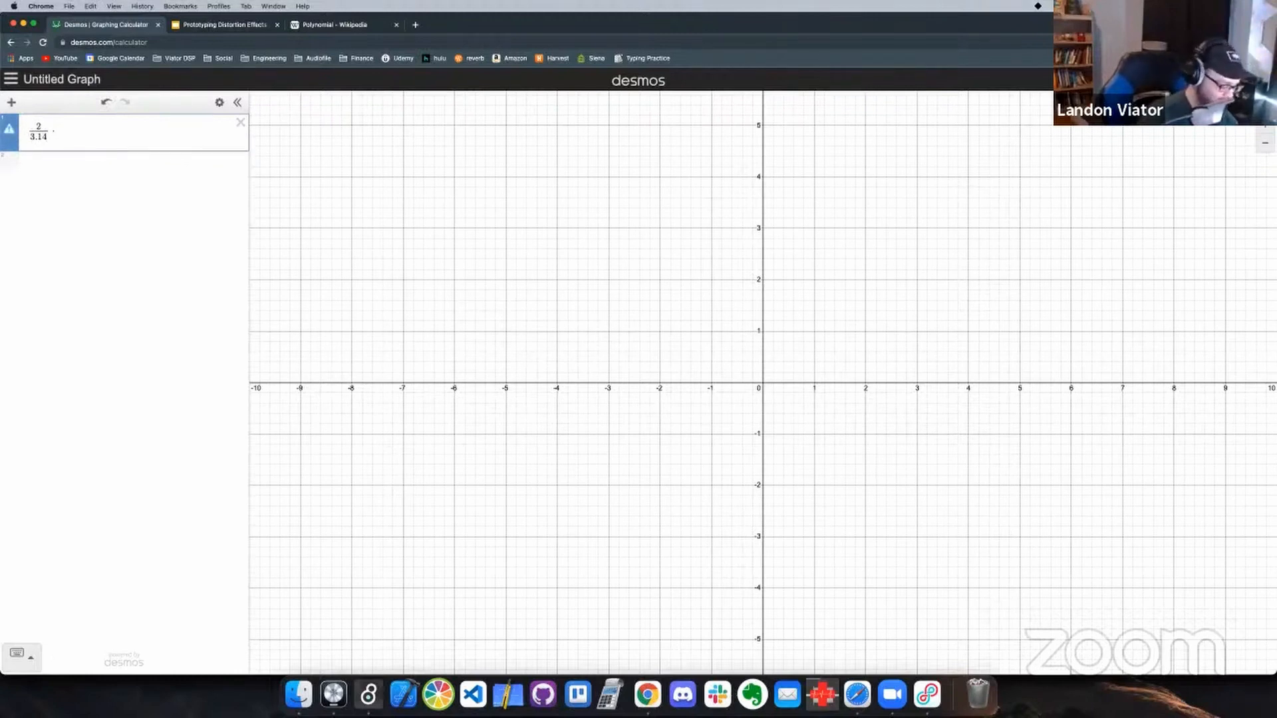
type("arctan")
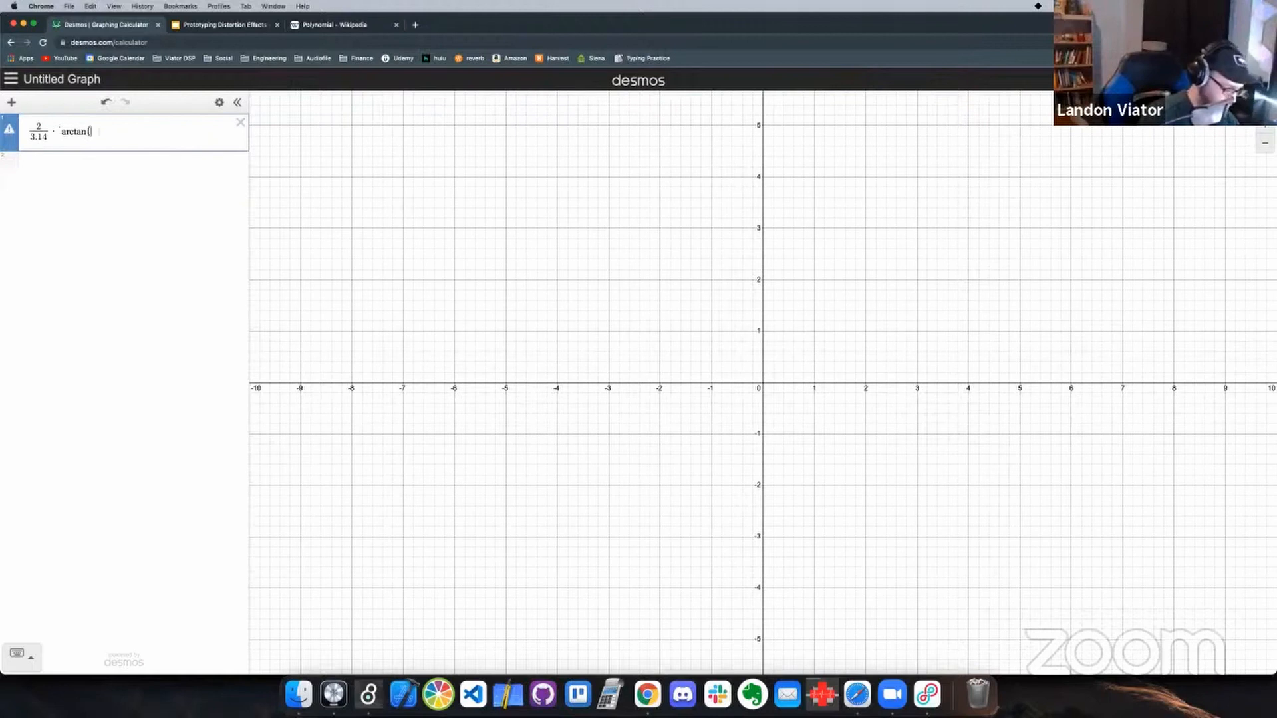
type("(x")
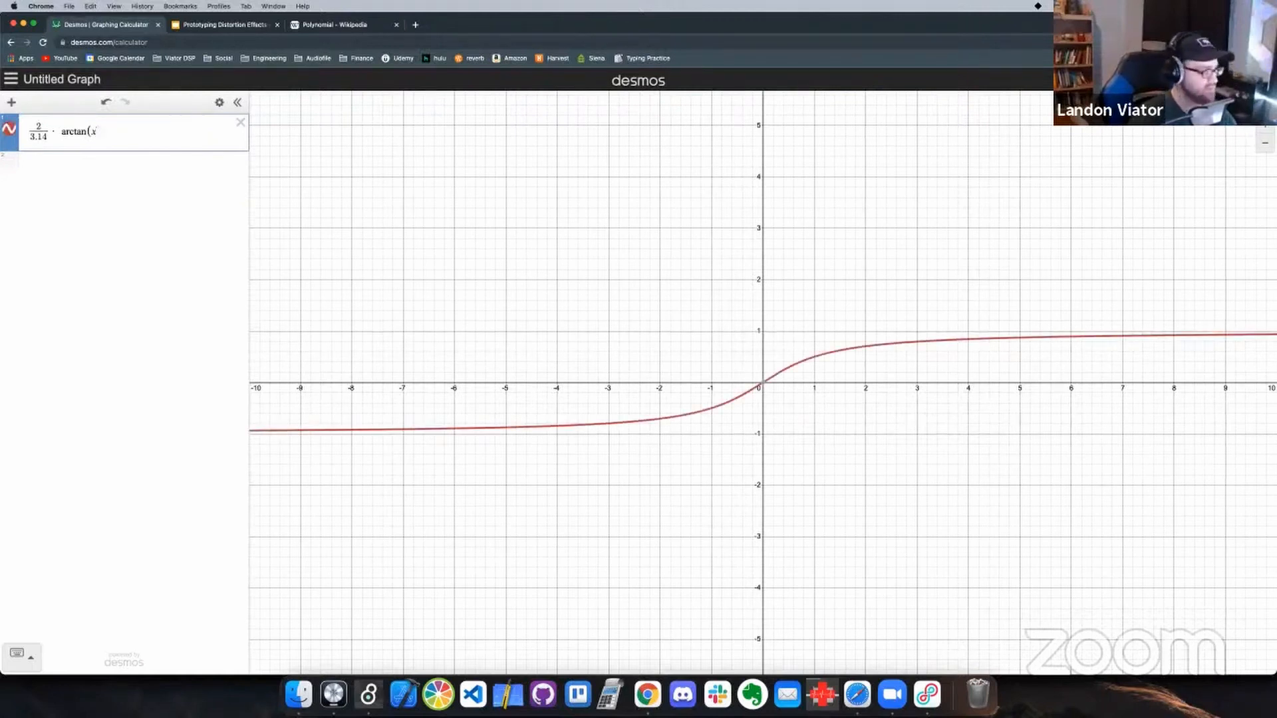
type("0")
Multiply x by a drive of 10 inside the arctan parentheses
key("BackSpace")
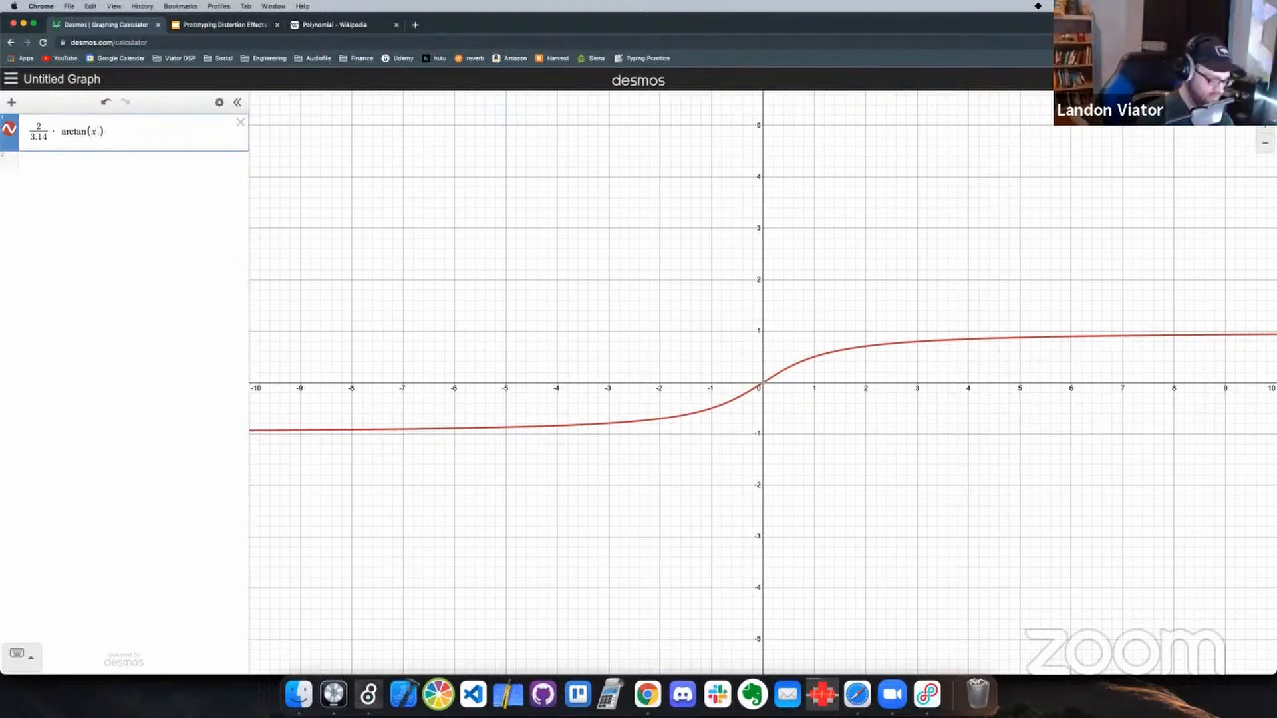
type("*")
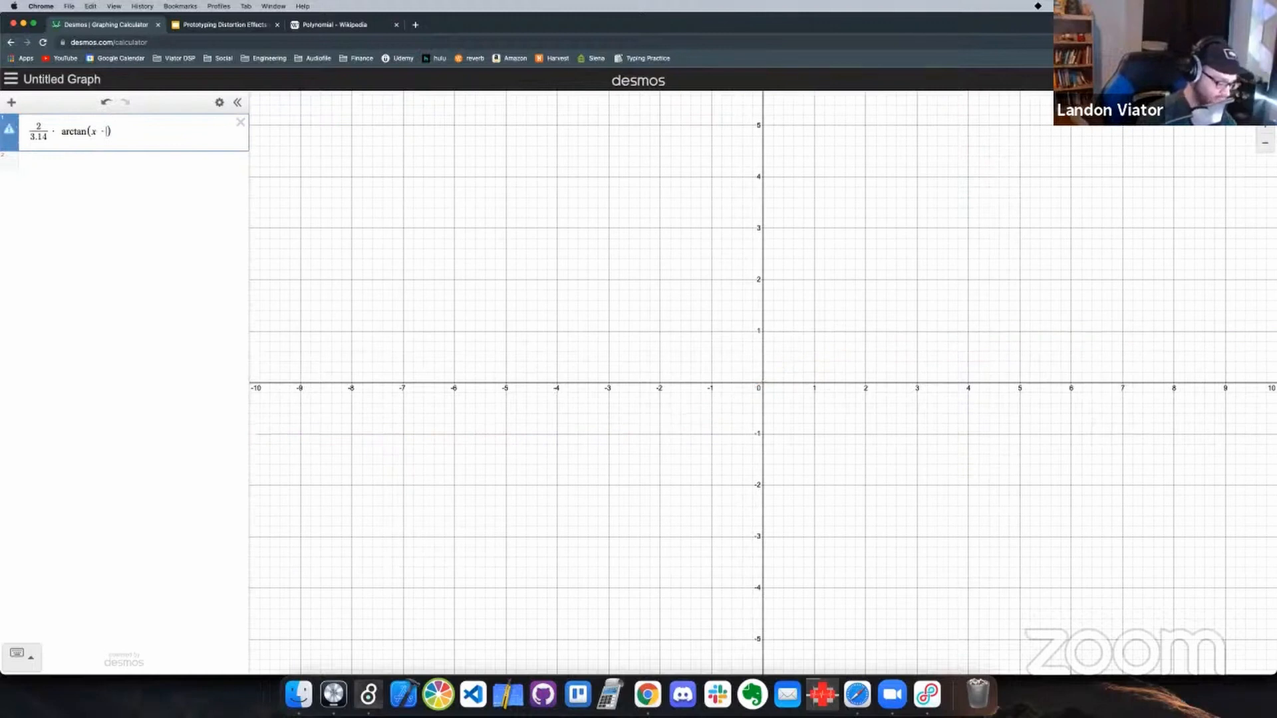
type("10")
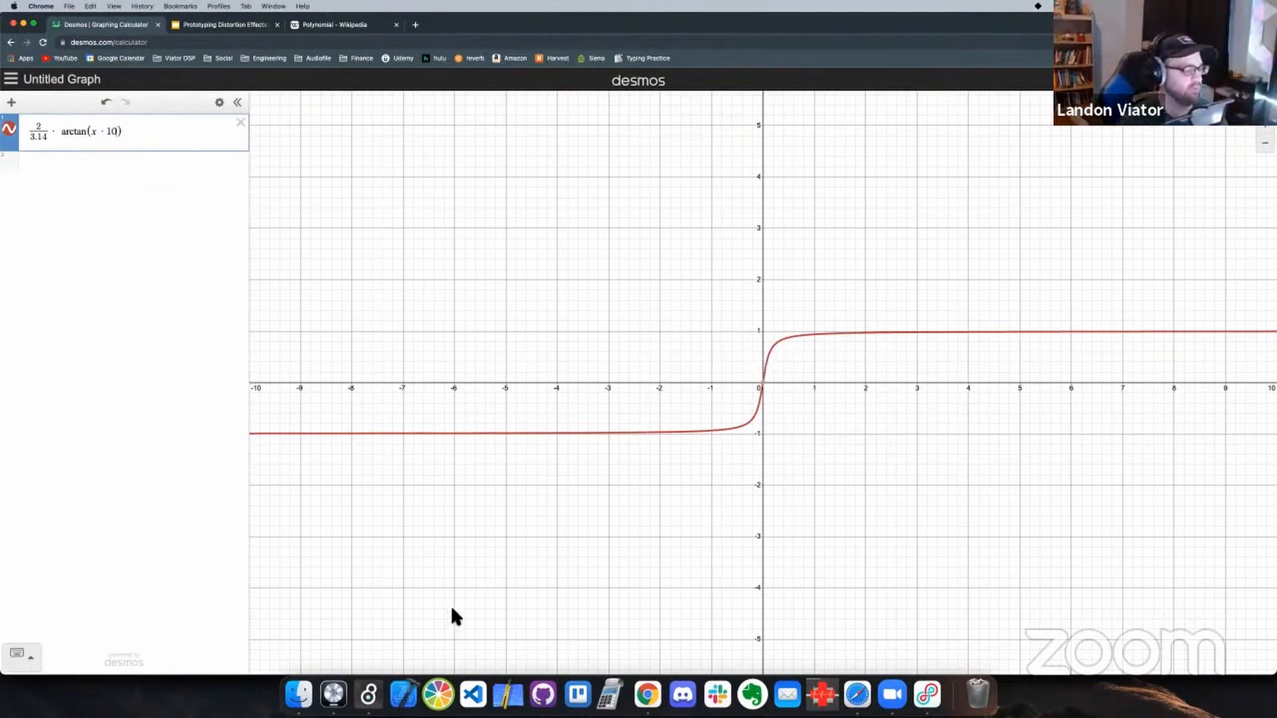
Switch back to Max, lower the drive number box to 3 and raise it to 12 to compare the waveforms
left_click(369, 695)
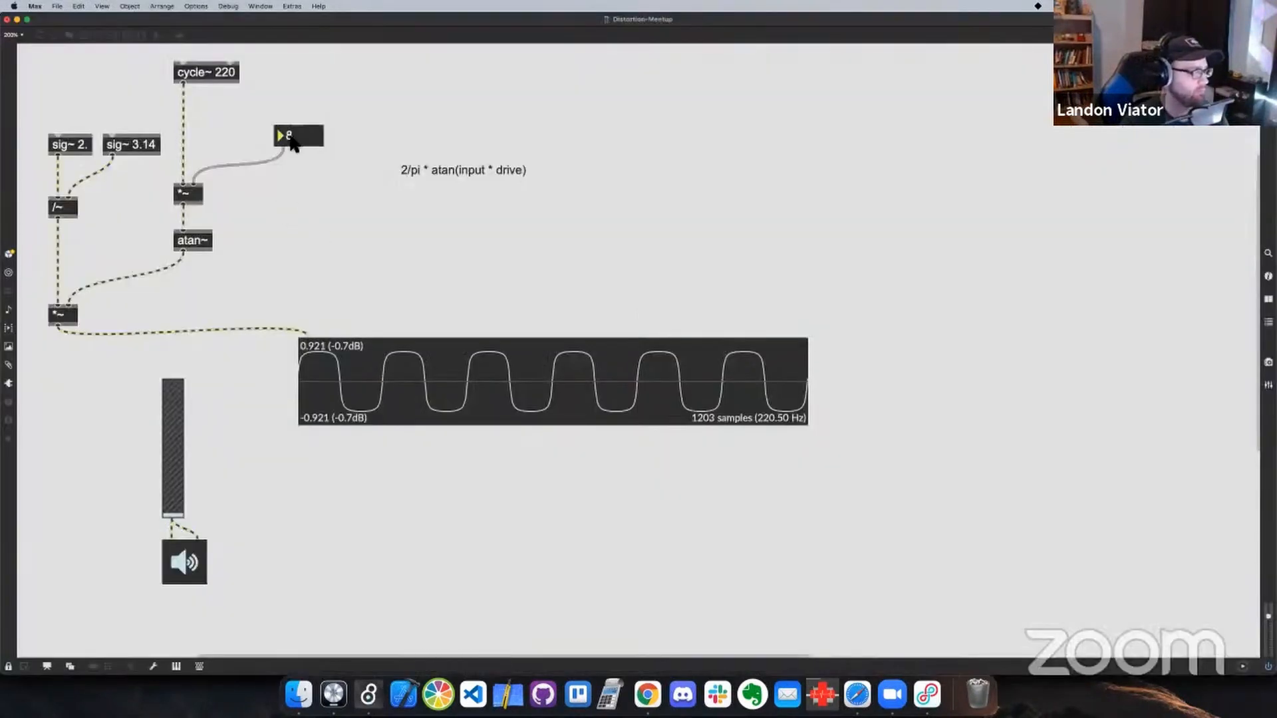
left_click_drag(291, 142, 291, 142)
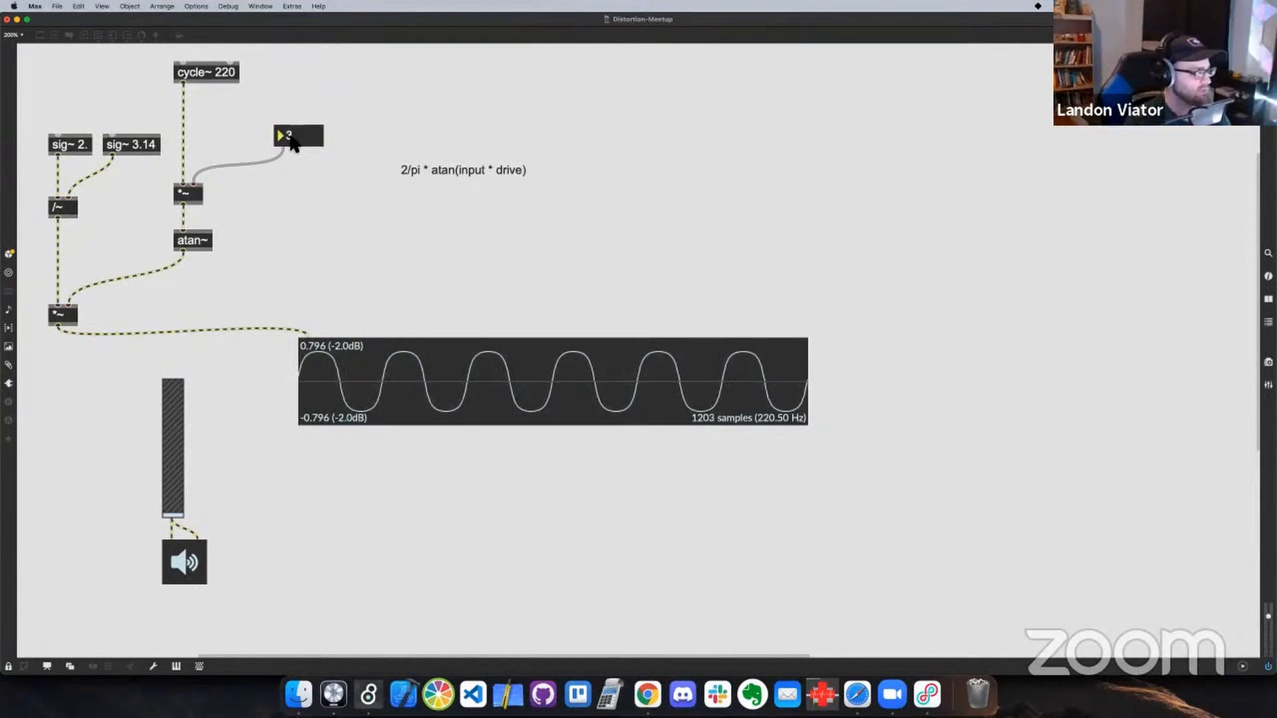
left_click_drag(293, 142, 292, 142)
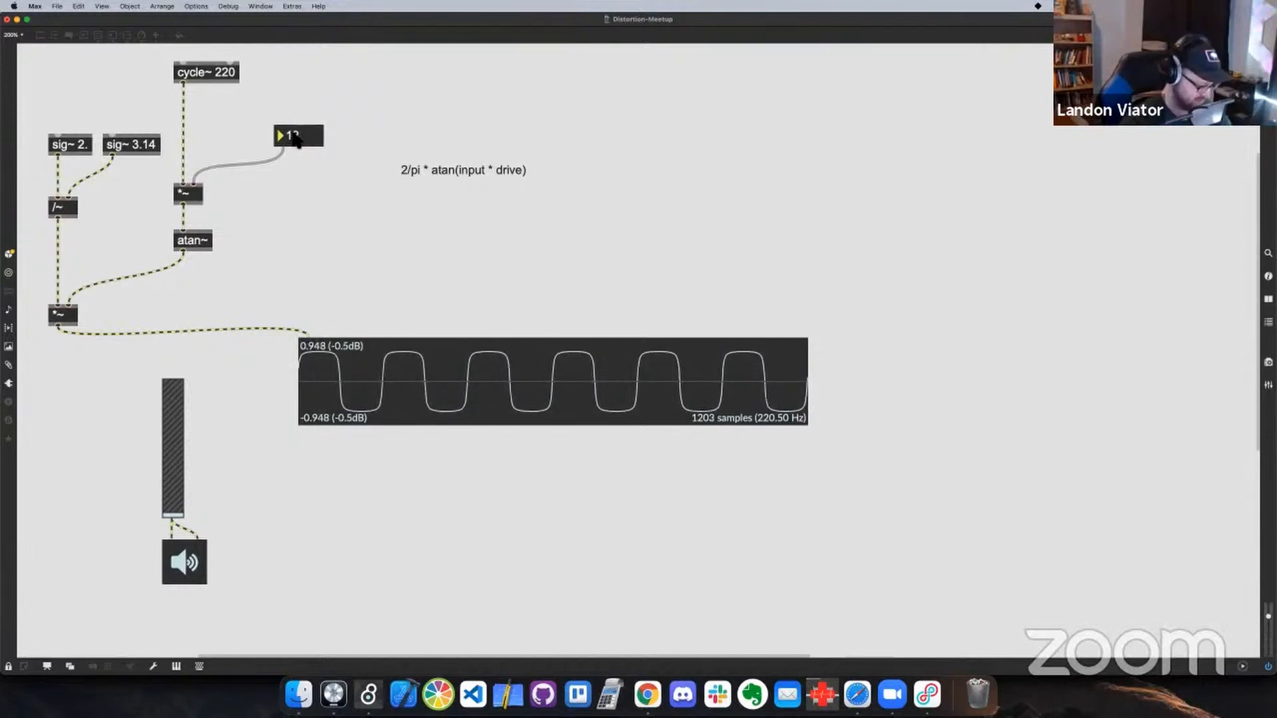
Unlock the patch and delete the arctangent objects, drive number box and formula comment, keeping cycle~ 220, the scope and the output section
key("super+e")
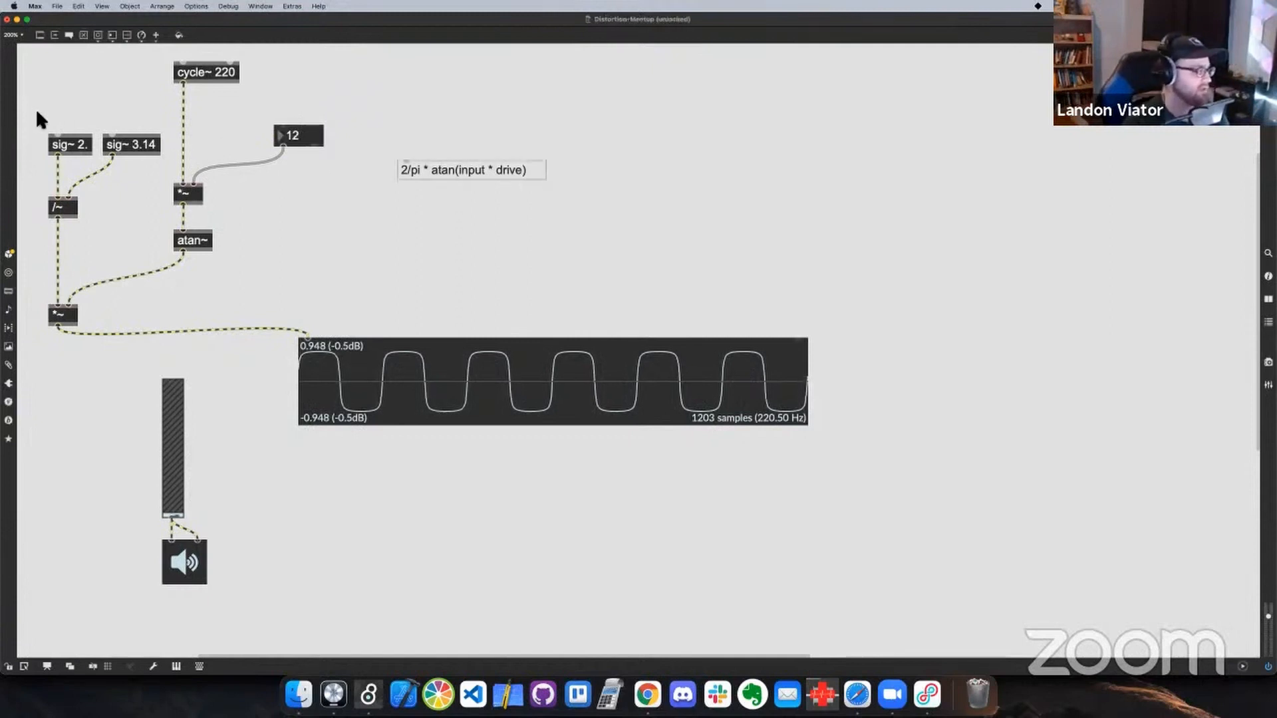
left_click_drag(36, 112, 502, 227)
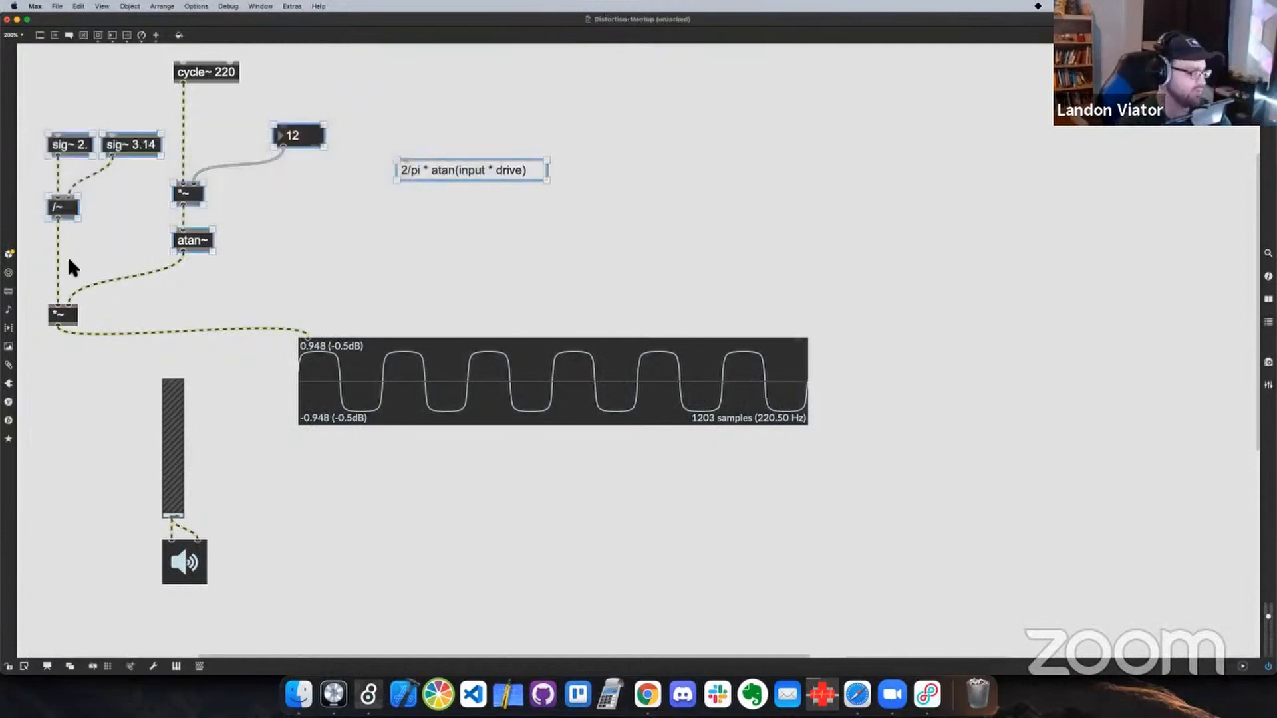
key("BackSpace")
key("BackSpace")
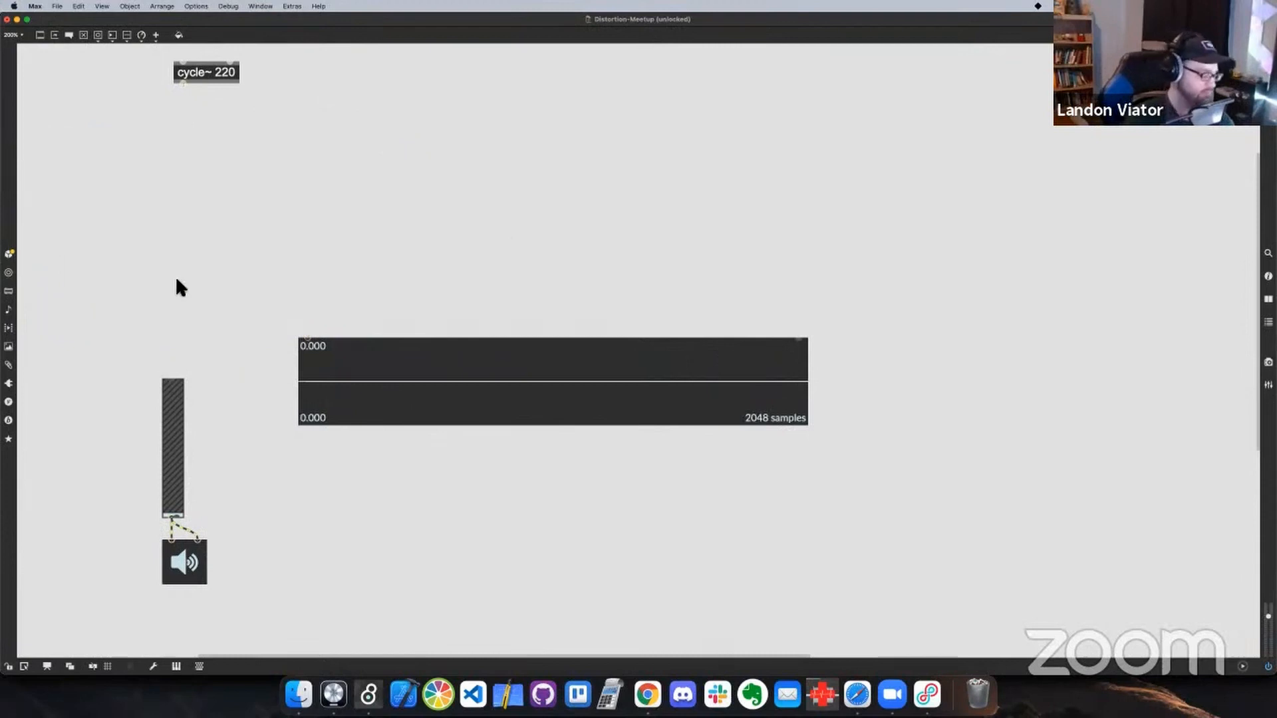
Switch to Chrome, view the Polynomial article on Wikipedia and return to Max
key("super+Tab")
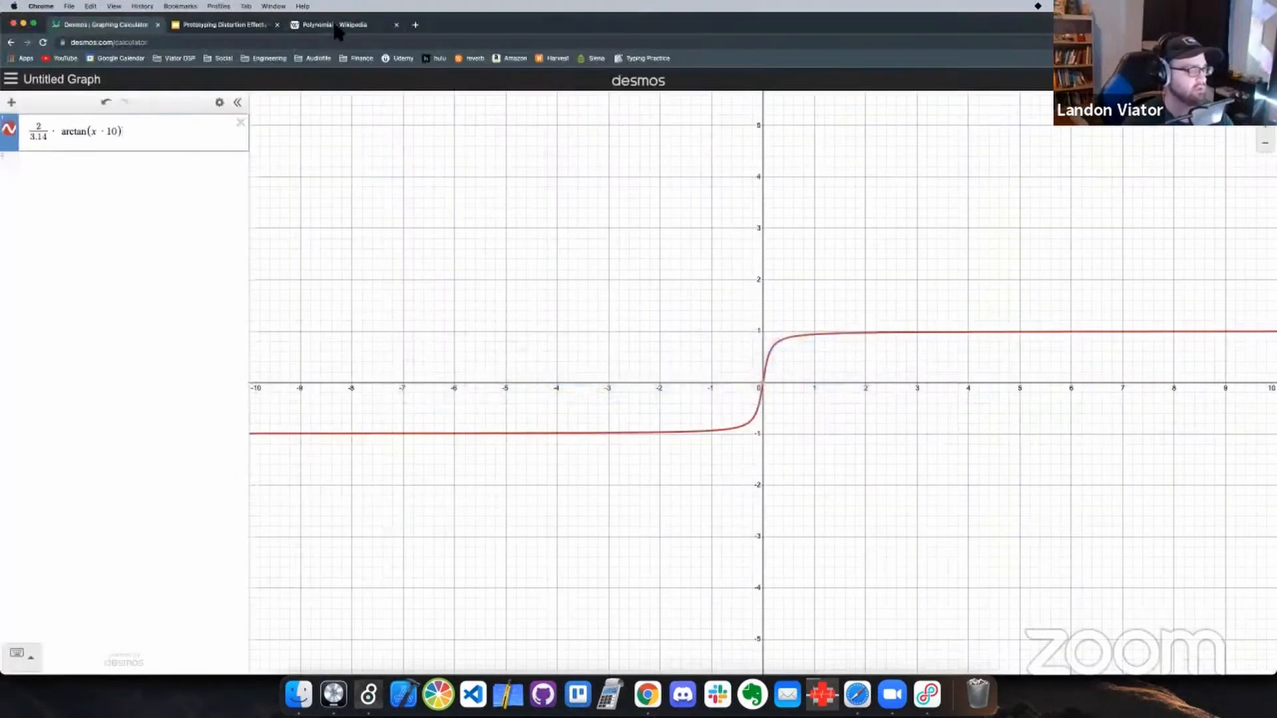
left_click(336, 26)
key("super+Tab")
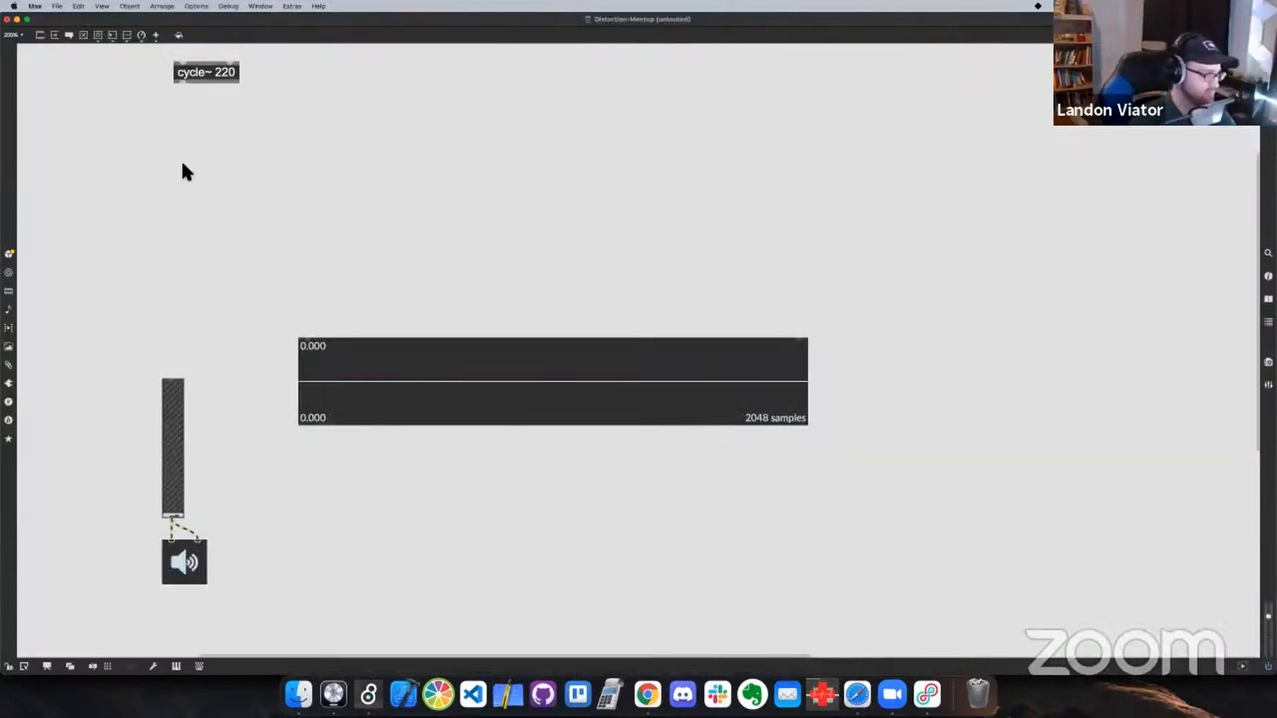
Add a *~ object below cycle~ 220, connect the oscillator to both its inlets, and place a second *~ below it
type("n")
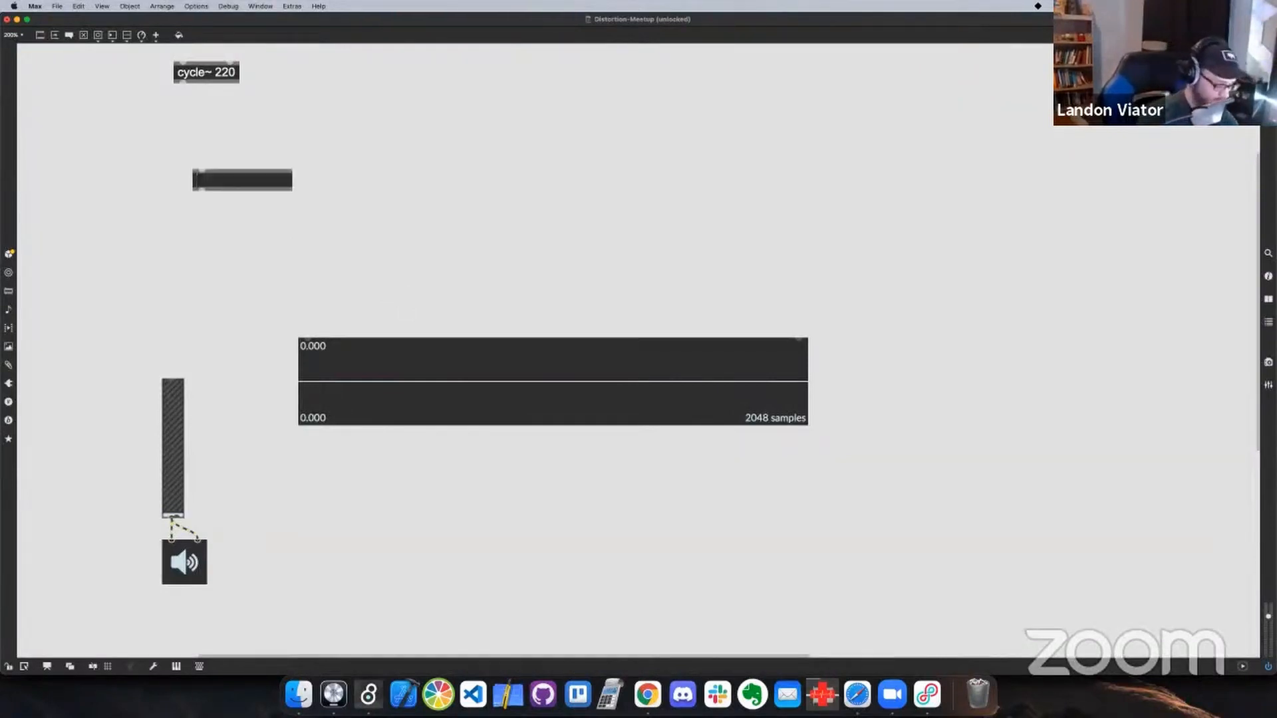
type("*~")
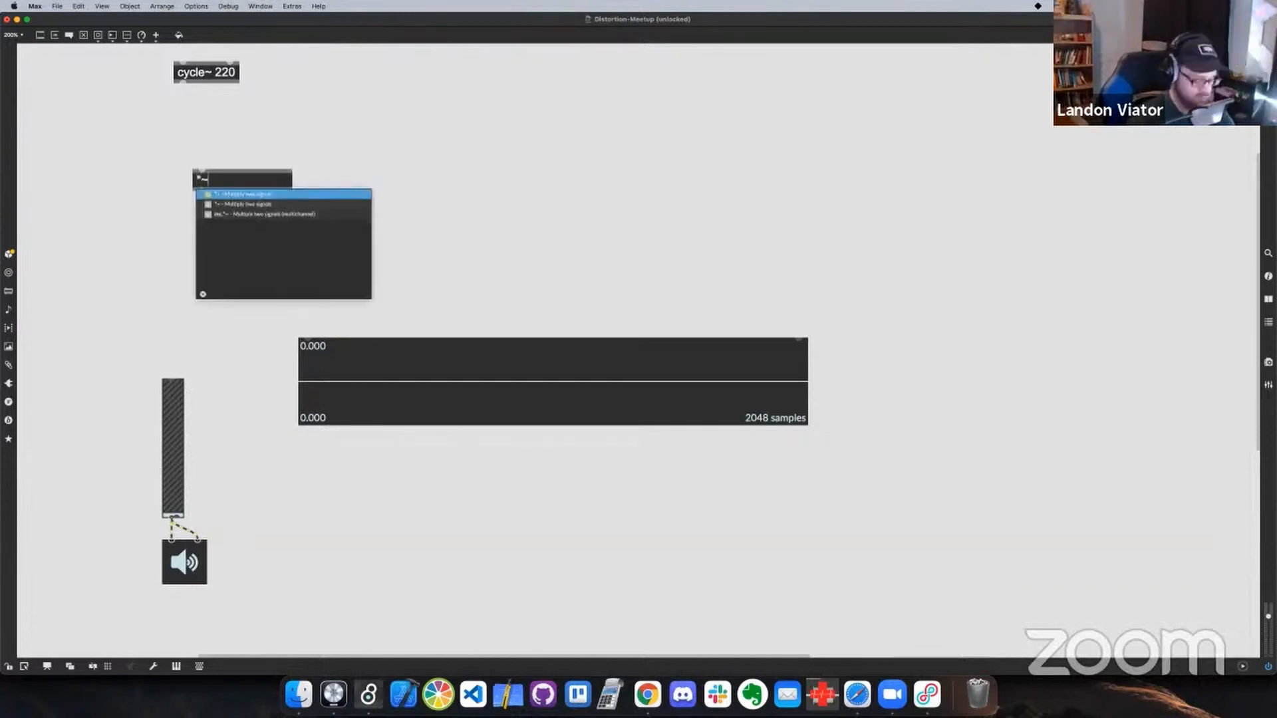
key("Return")
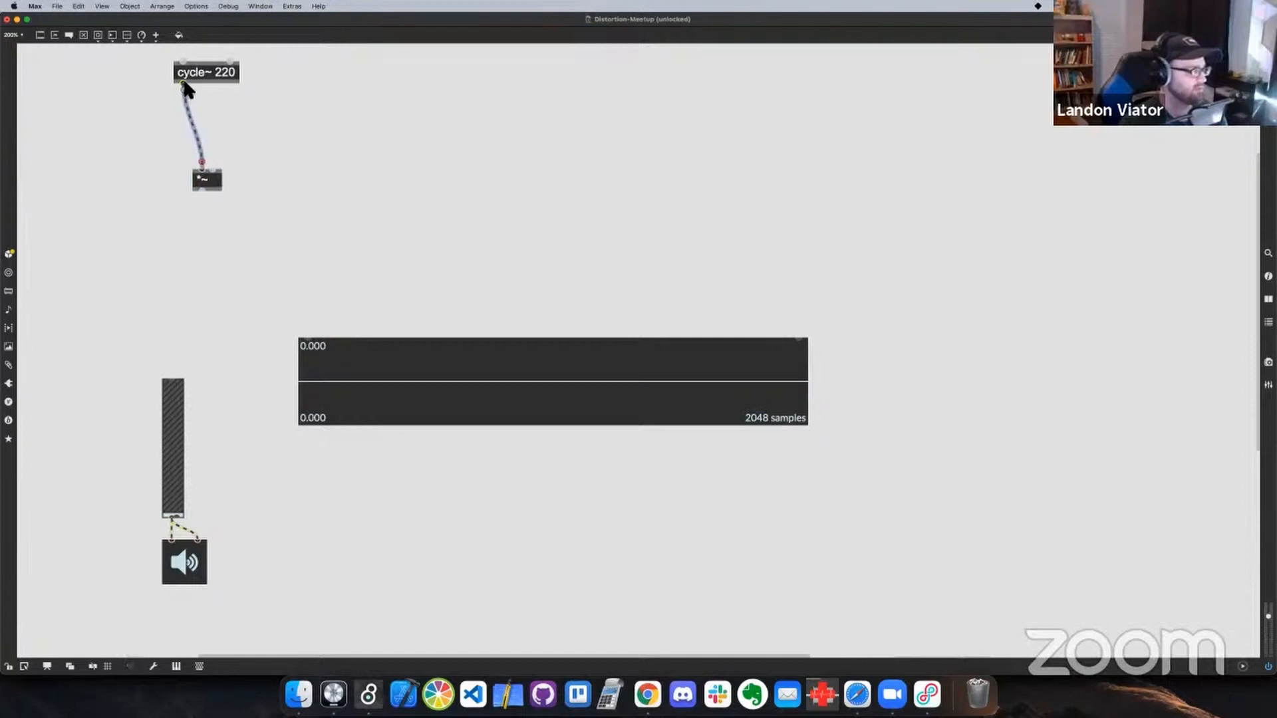
left_click_drag(184, 82, 201, 239)
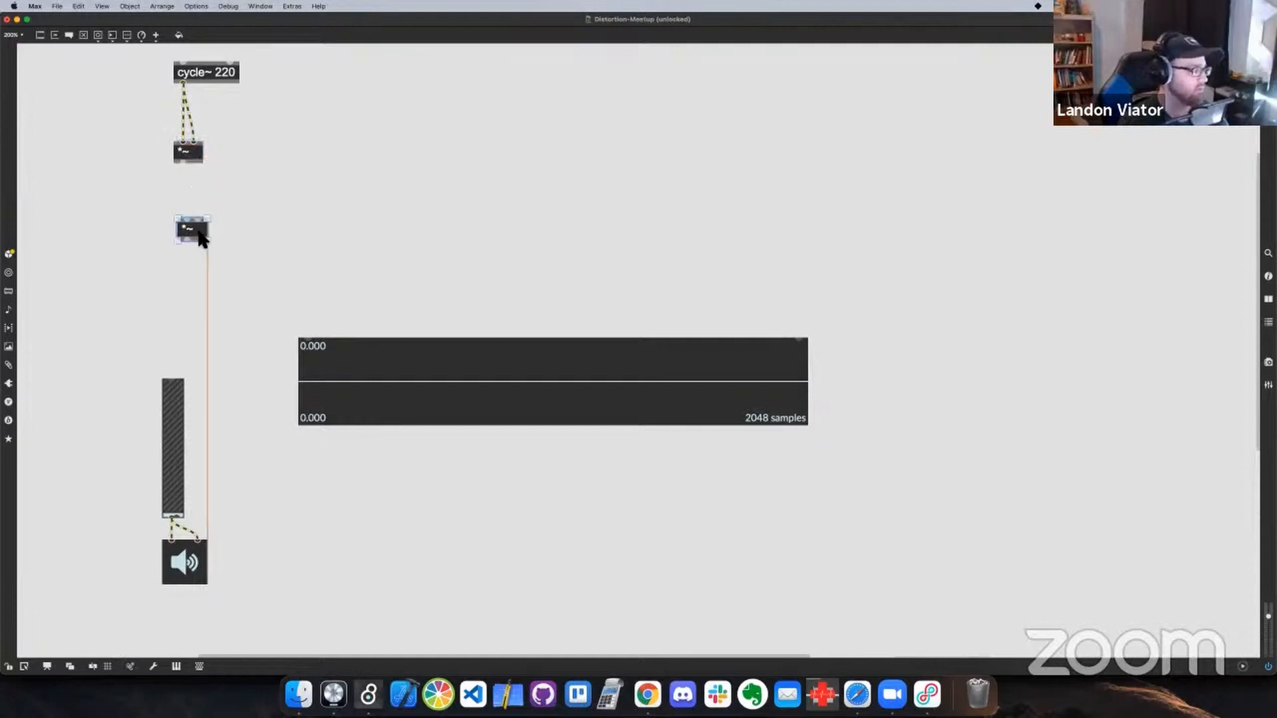
Give the second *~ object the argument 3., connect the first *~ to its inlet and align it beneath
double_click(193, 229)
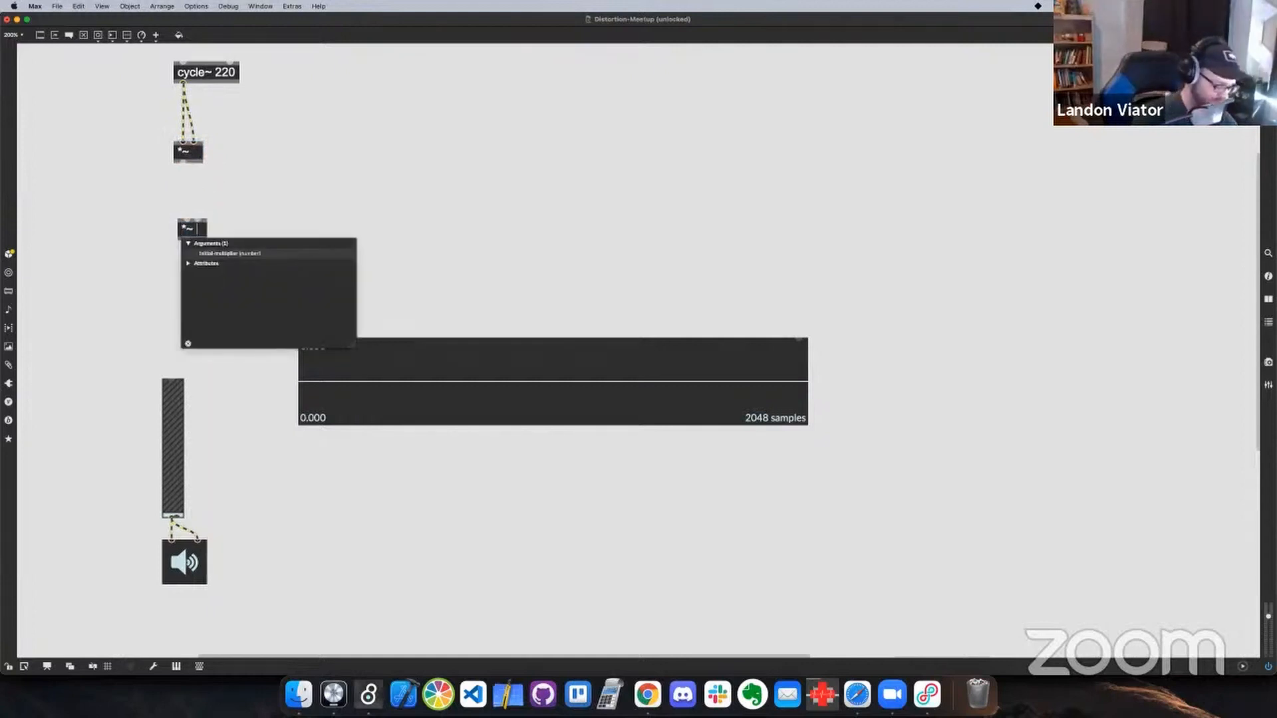
type("3.")
left_click(178, 174)
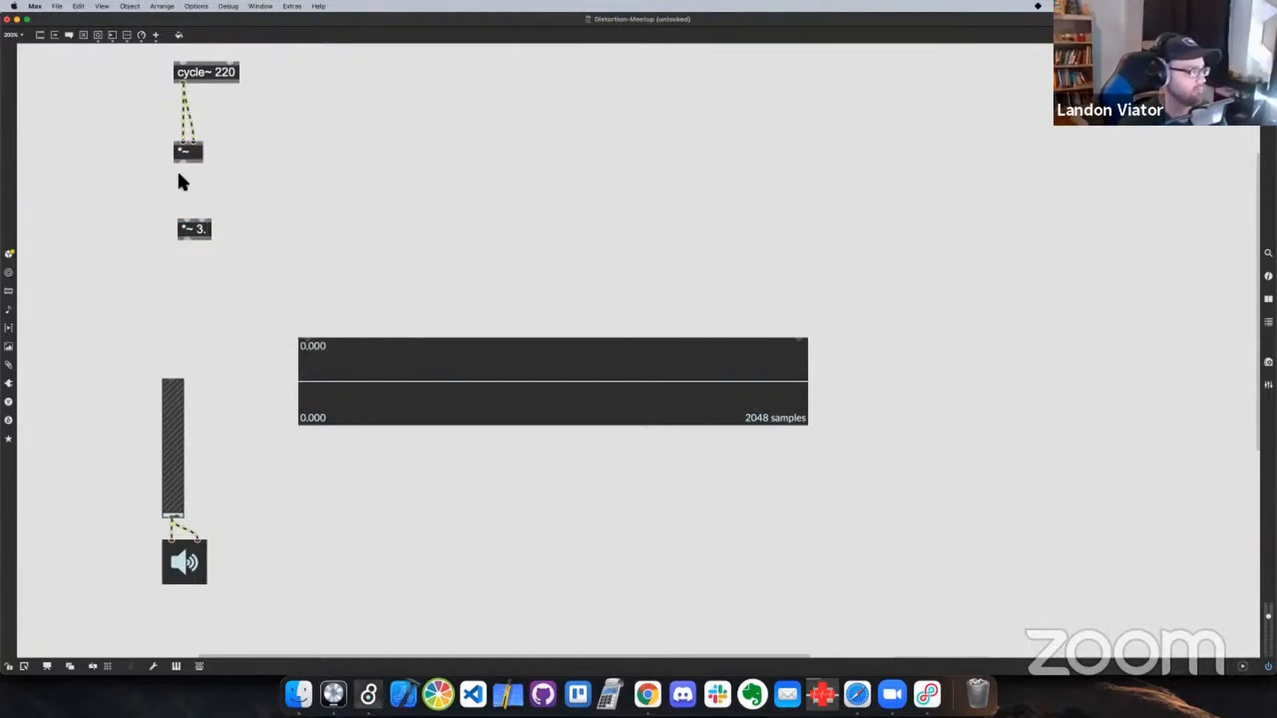
left_click_drag(183, 167, 196, 241)
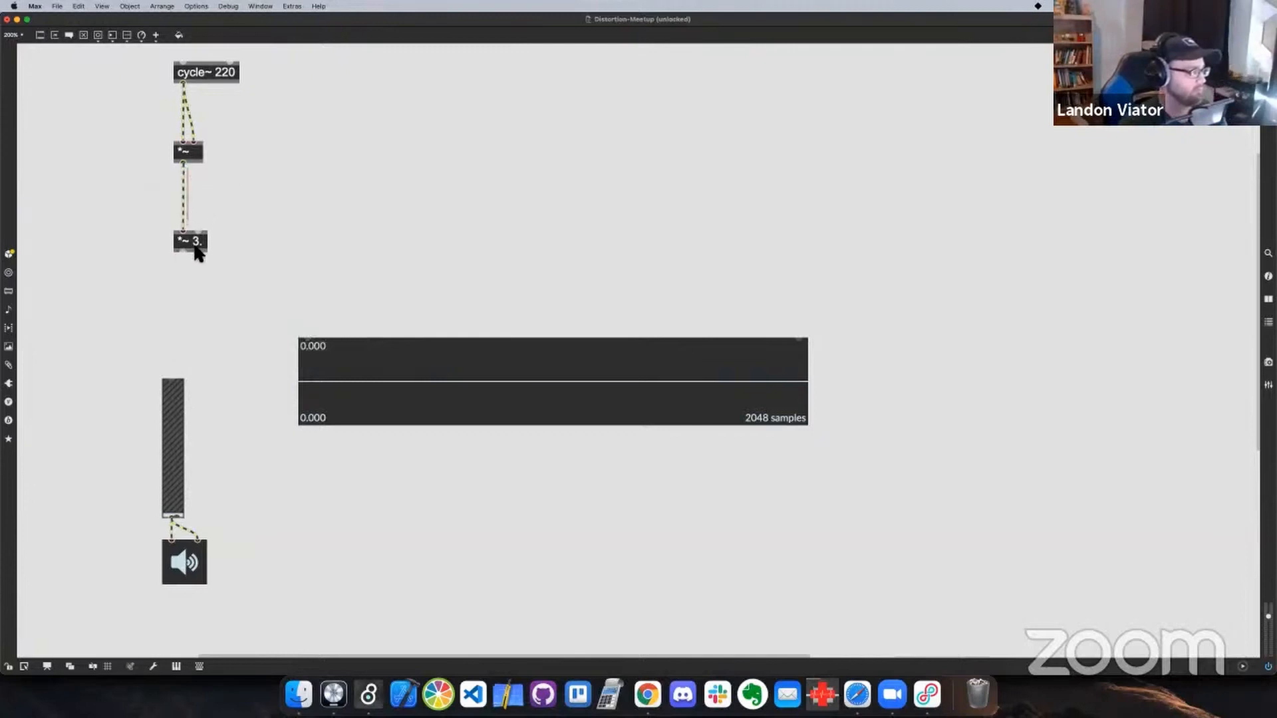
Check the polynomial in Chrome, return to Max, and add a -~ object fed by *~ 3. and aligned below it
key("super+Tab")
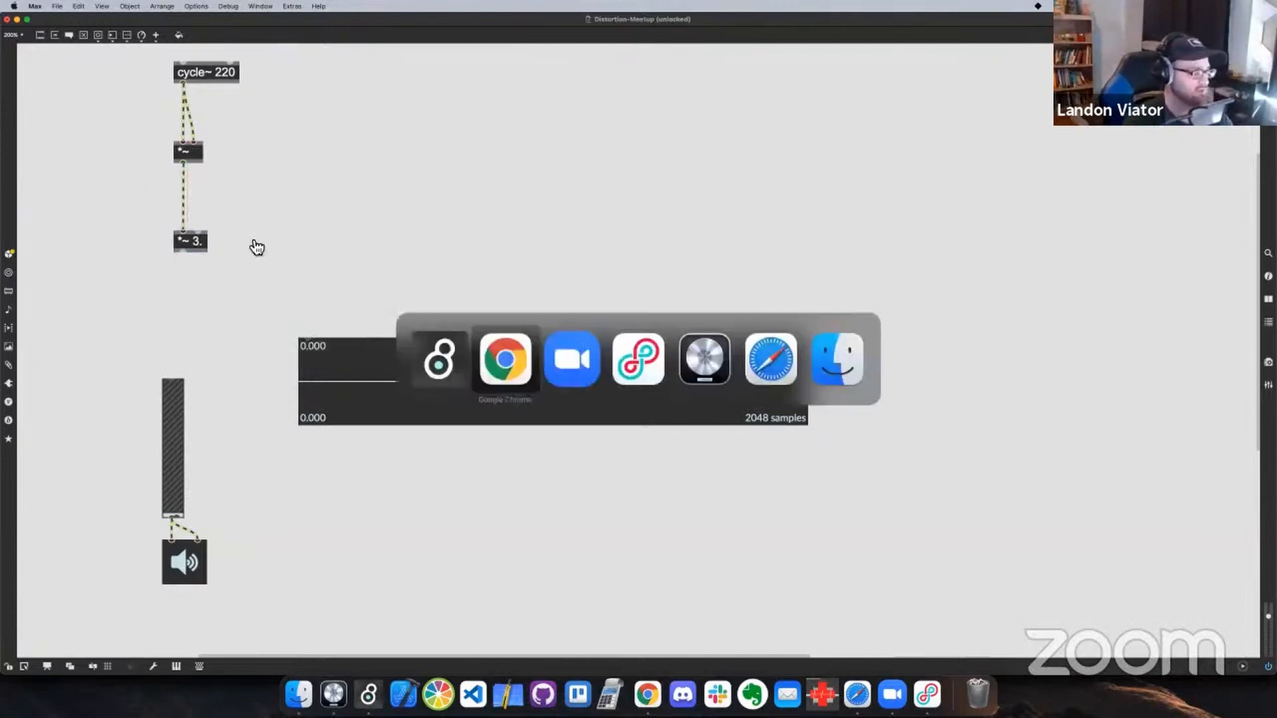
key("super+Tab")
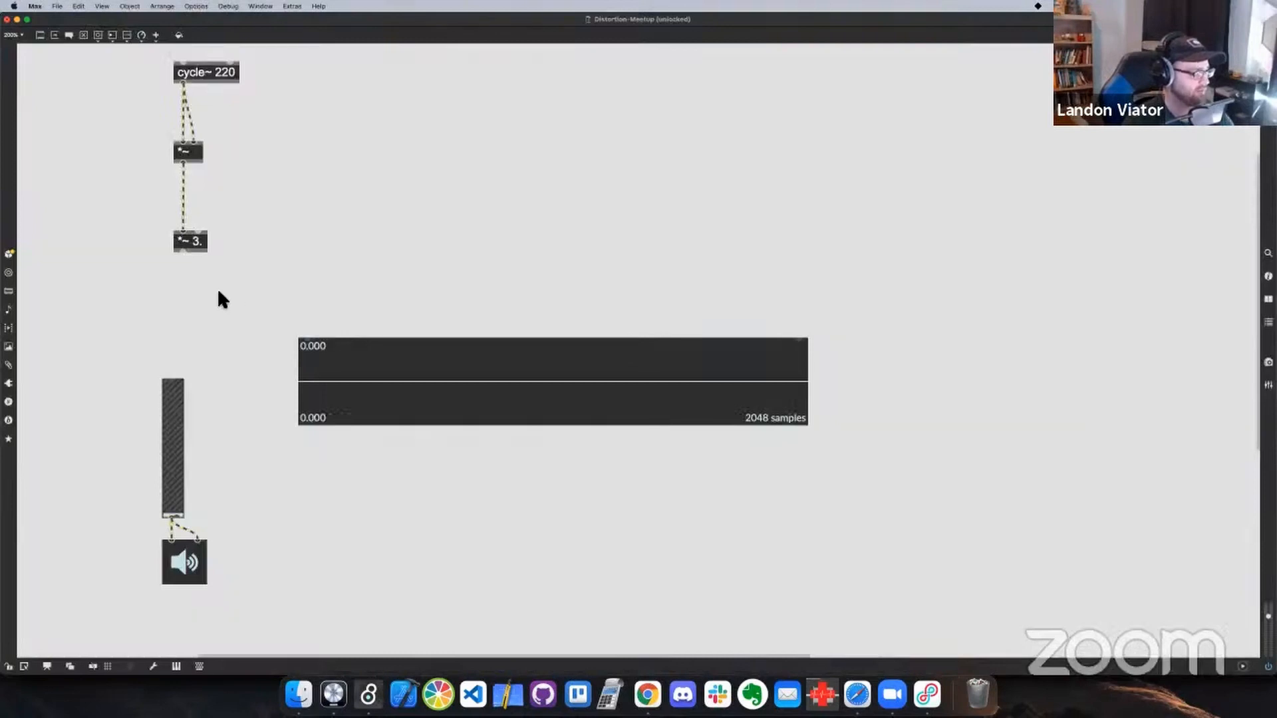
type("n-")
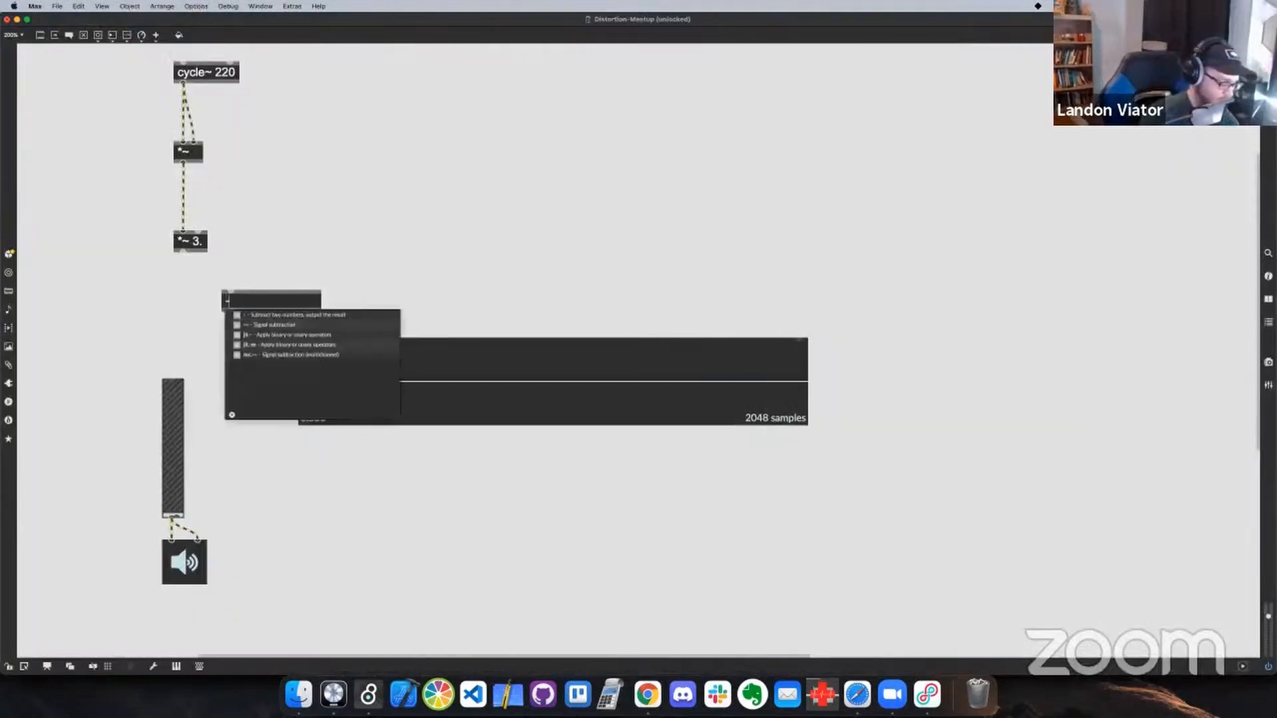
type("~")
left_click(162, 266)
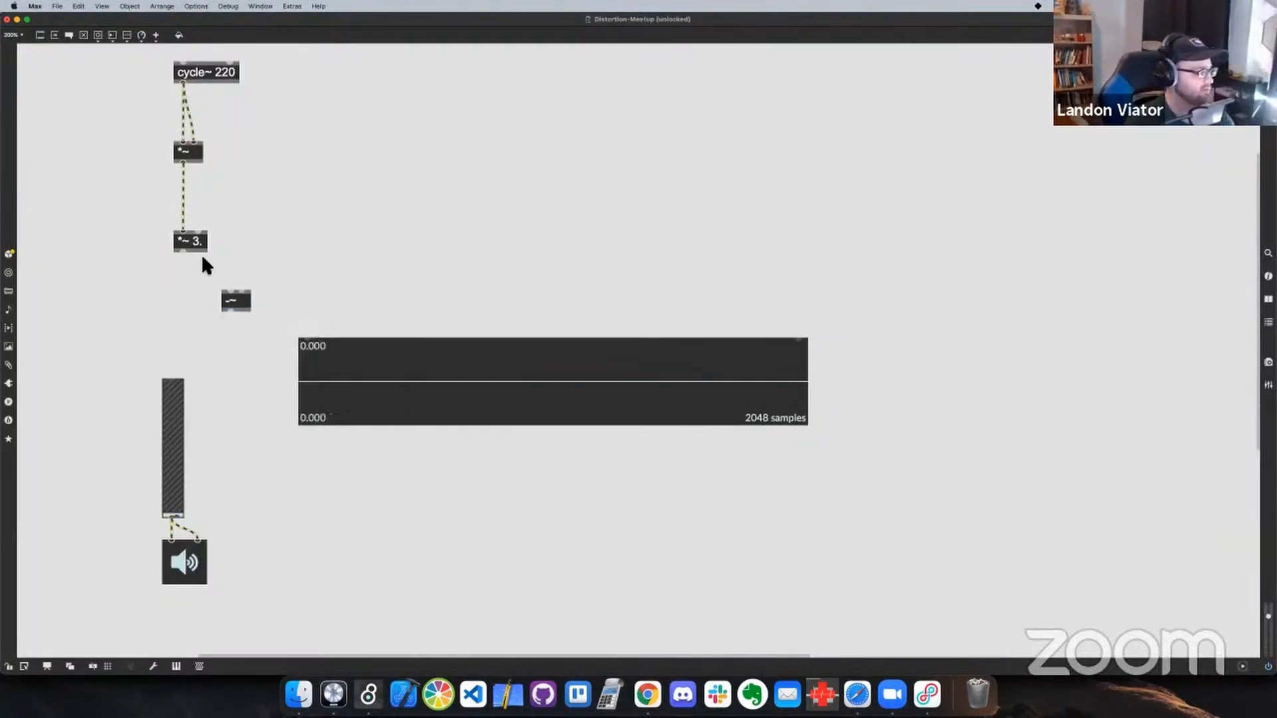
left_click_drag(186, 251, 187, 286)
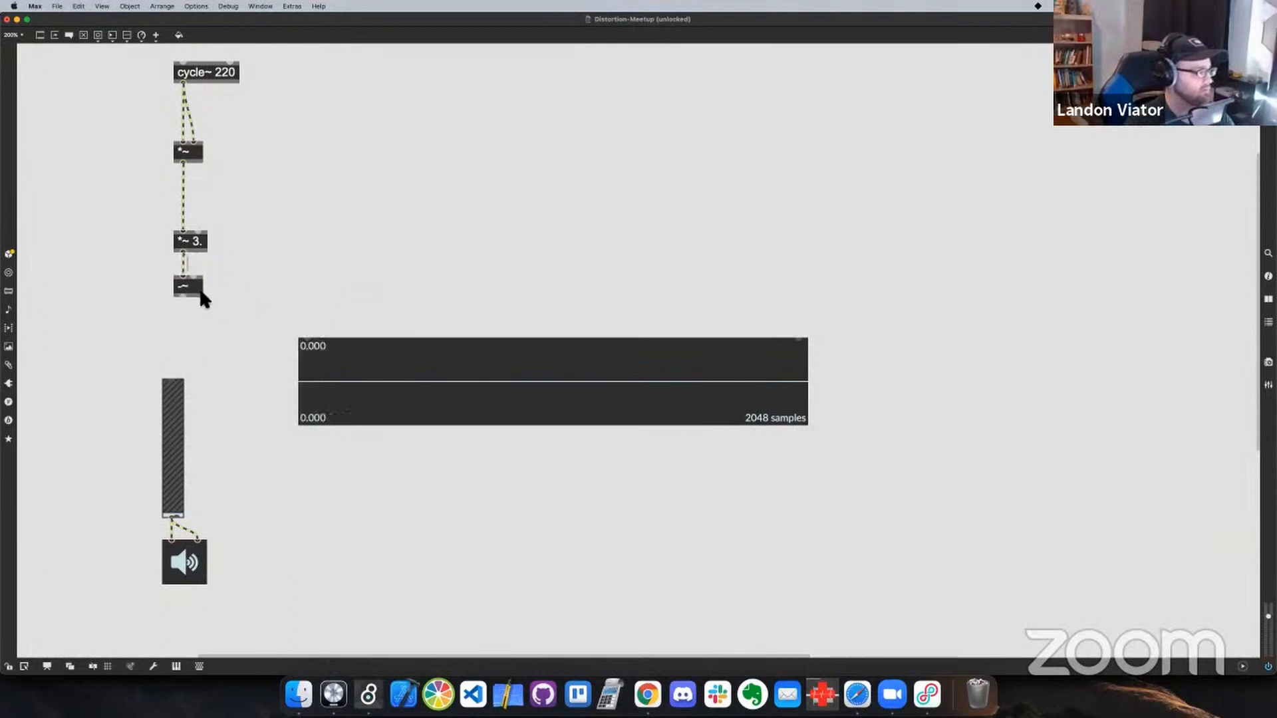
Duplicate *~ 3. beside the original as *~ 5., feed it from cycle~ 220 and connect it to the right inlet of -~
left_click(181, 247)
left_click_drag(181, 243, 274, 244)
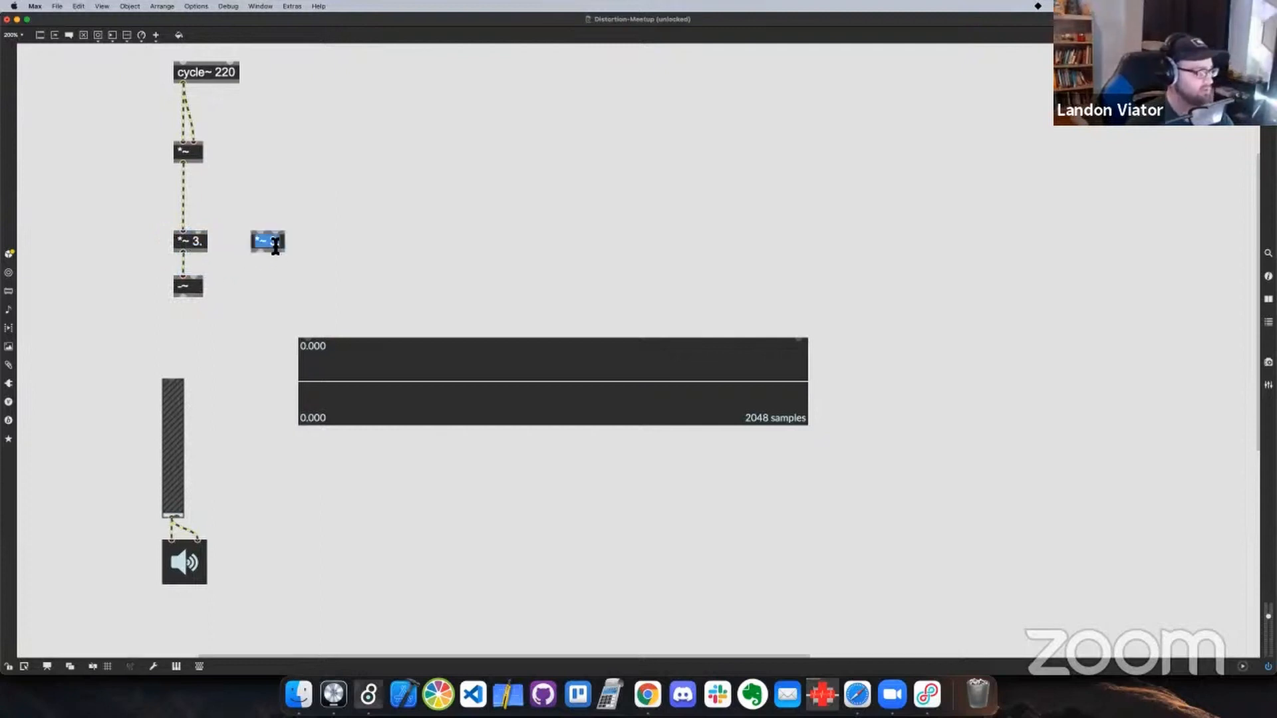
double_click(273, 243)
type("5.")
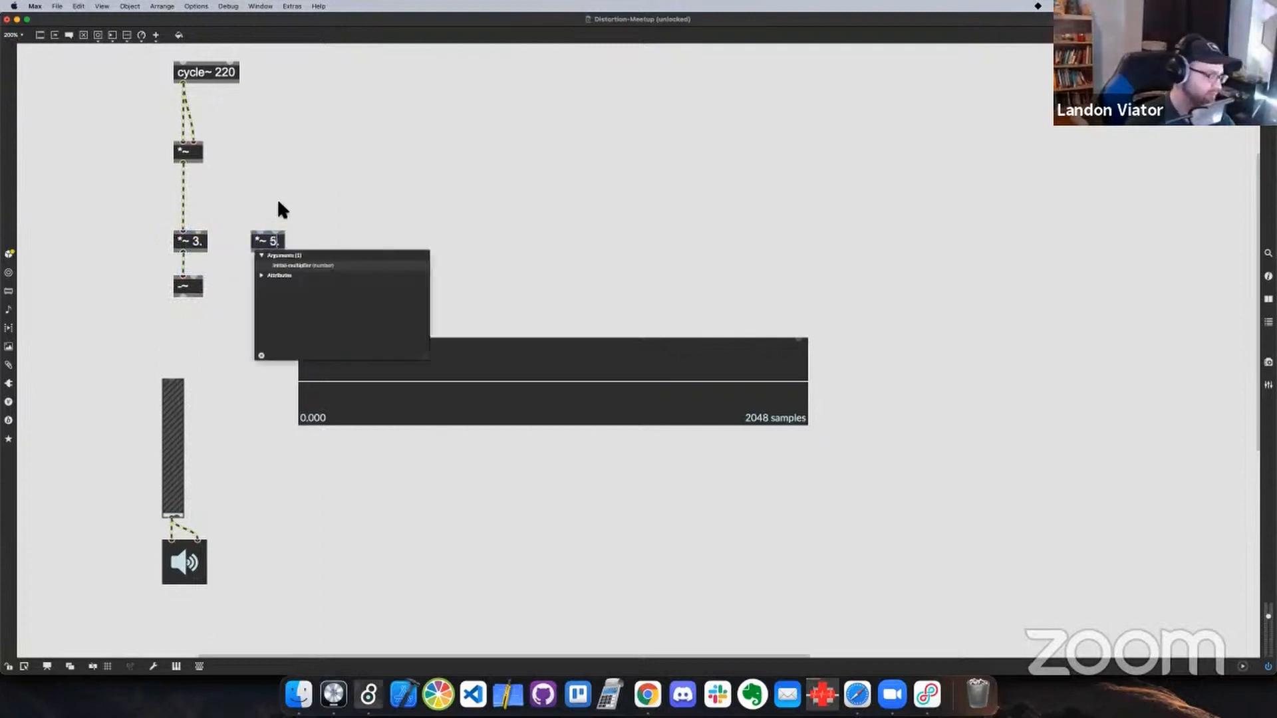
left_click(278, 200)
left_click_drag(260, 252, 194, 274)
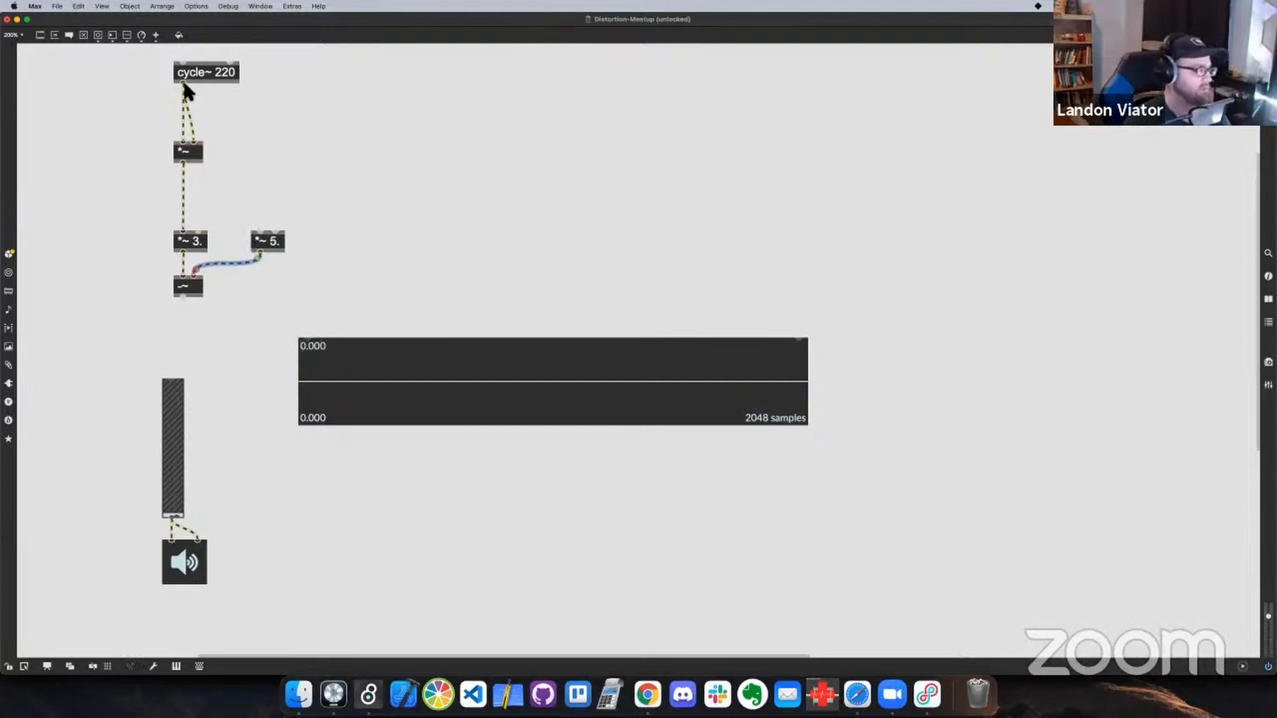
left_click_drag(183, 82, 260, 212)
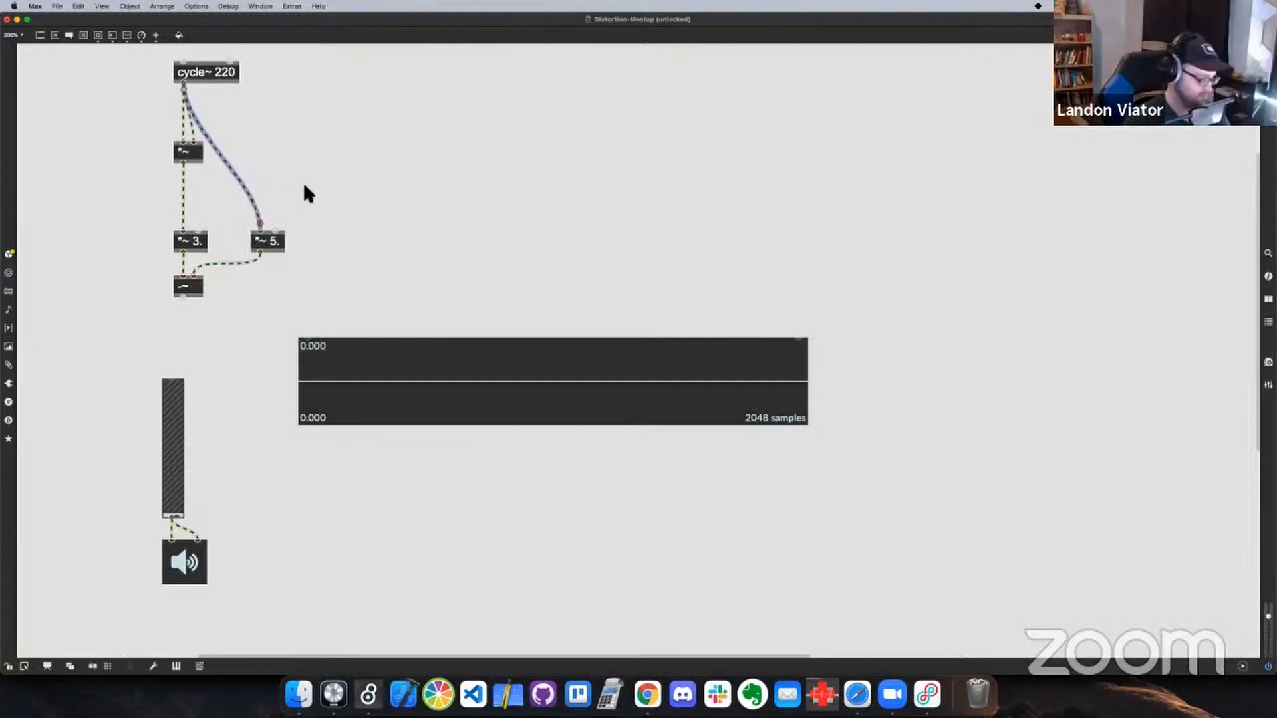
Check the polynomial on Wikipedia in Chrome, return to Max, and spread the oscillator chain, output section and scope apart to make room
key("super+Tab")
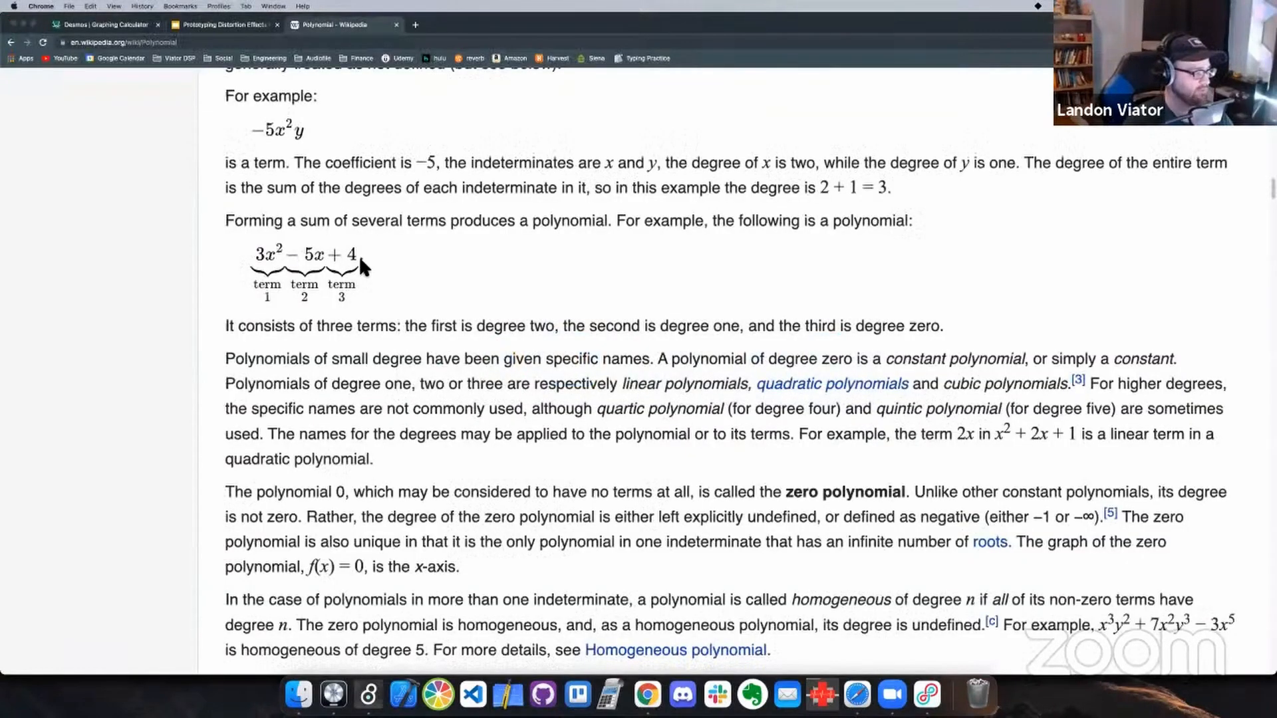
key("super+Tab")
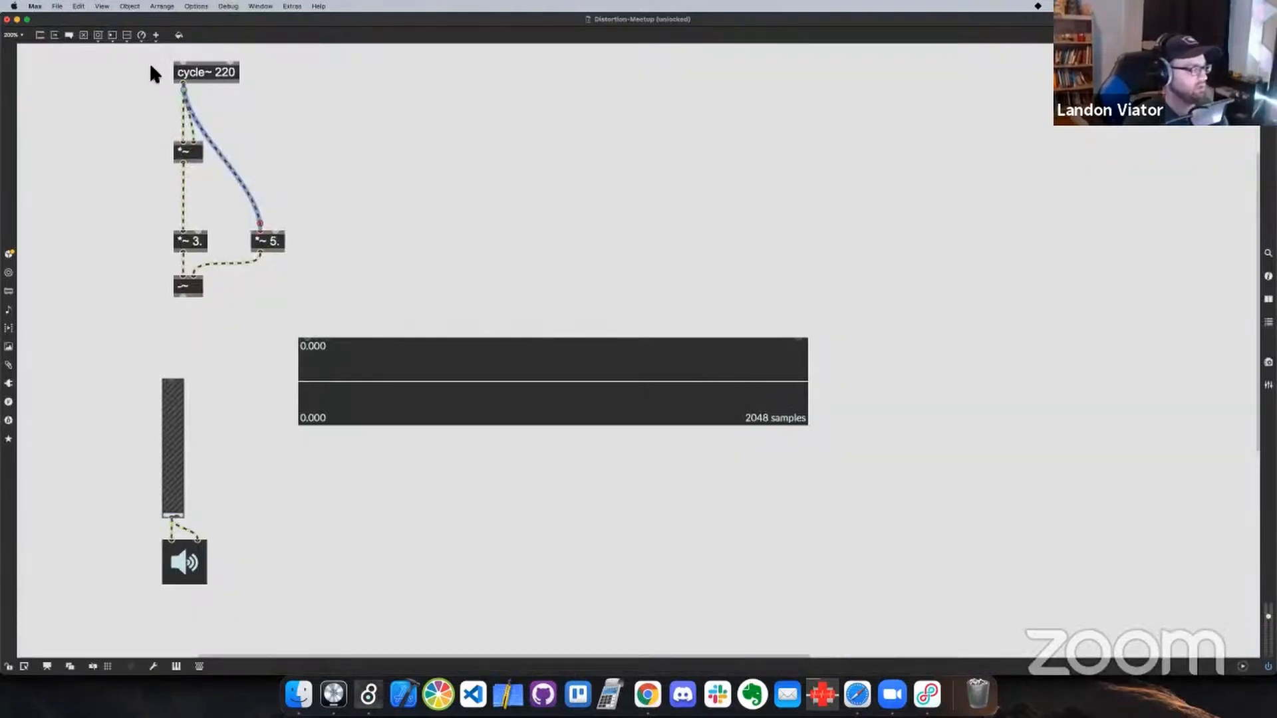
left_click_drag(151, 66, 290, 301)
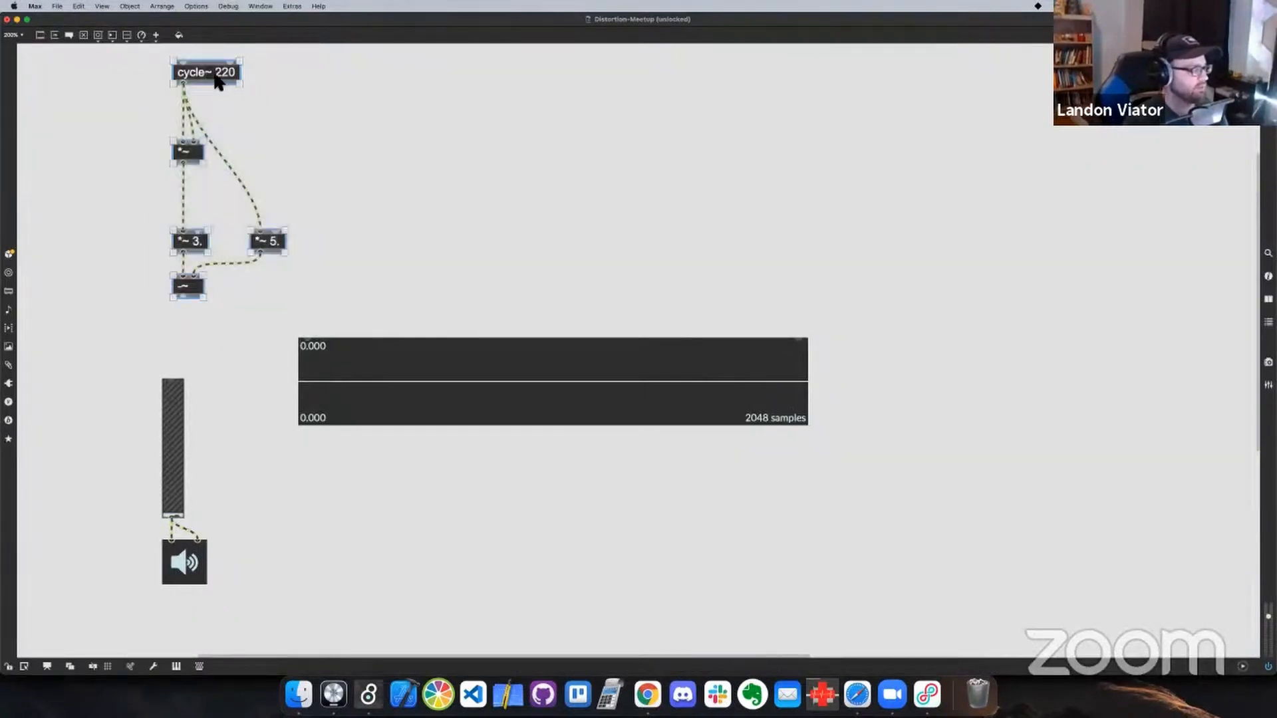
left_click_drag(216, 81, 185, 71)
left_click(338, 245)
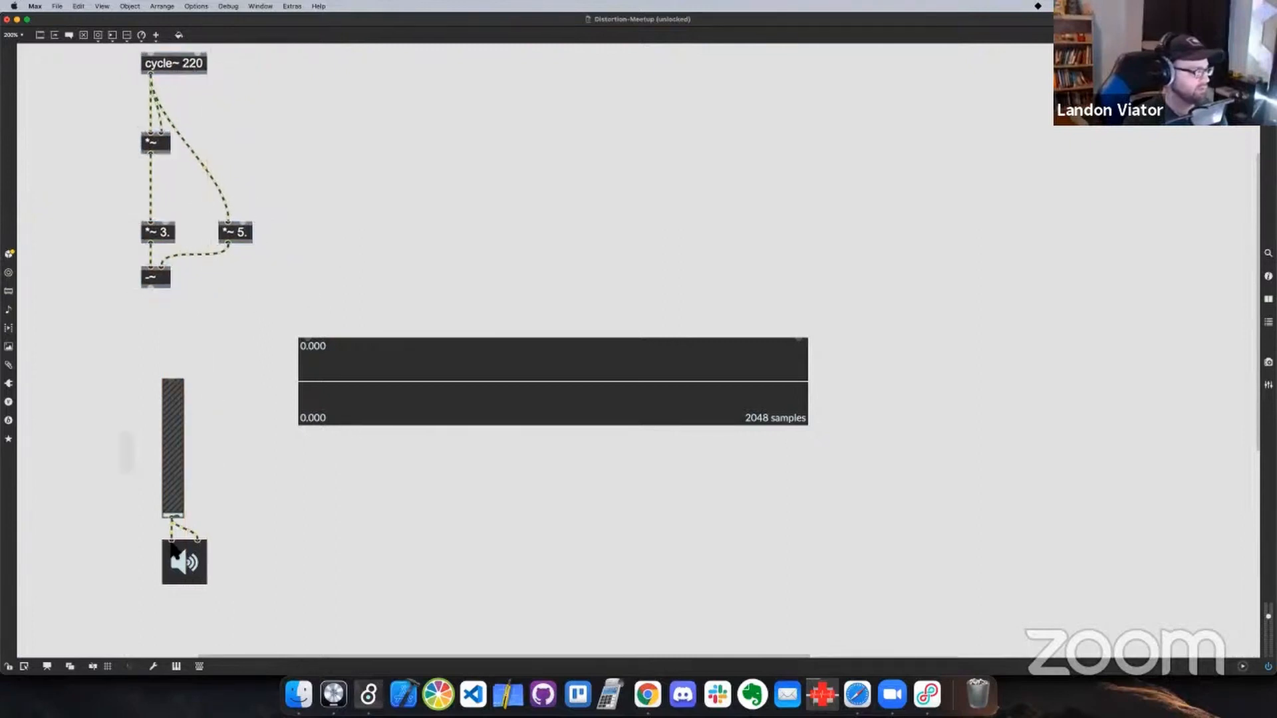
left_click_drag(172, 543, 157, 593)
left_click_drag(334, 339, 345, 431)
Add a +~ 4. object below -~, connect -~ into it and its output to the scope, and reposition the scope
left_click(214, 337)
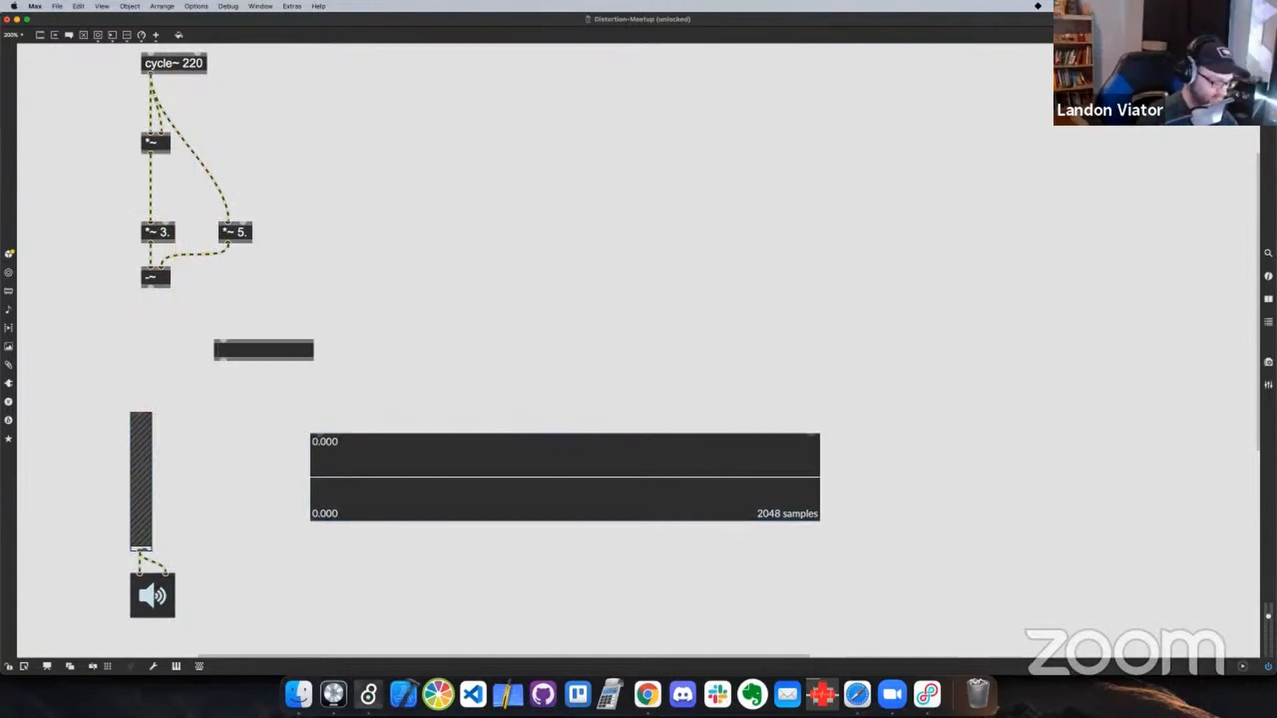
type("+~")
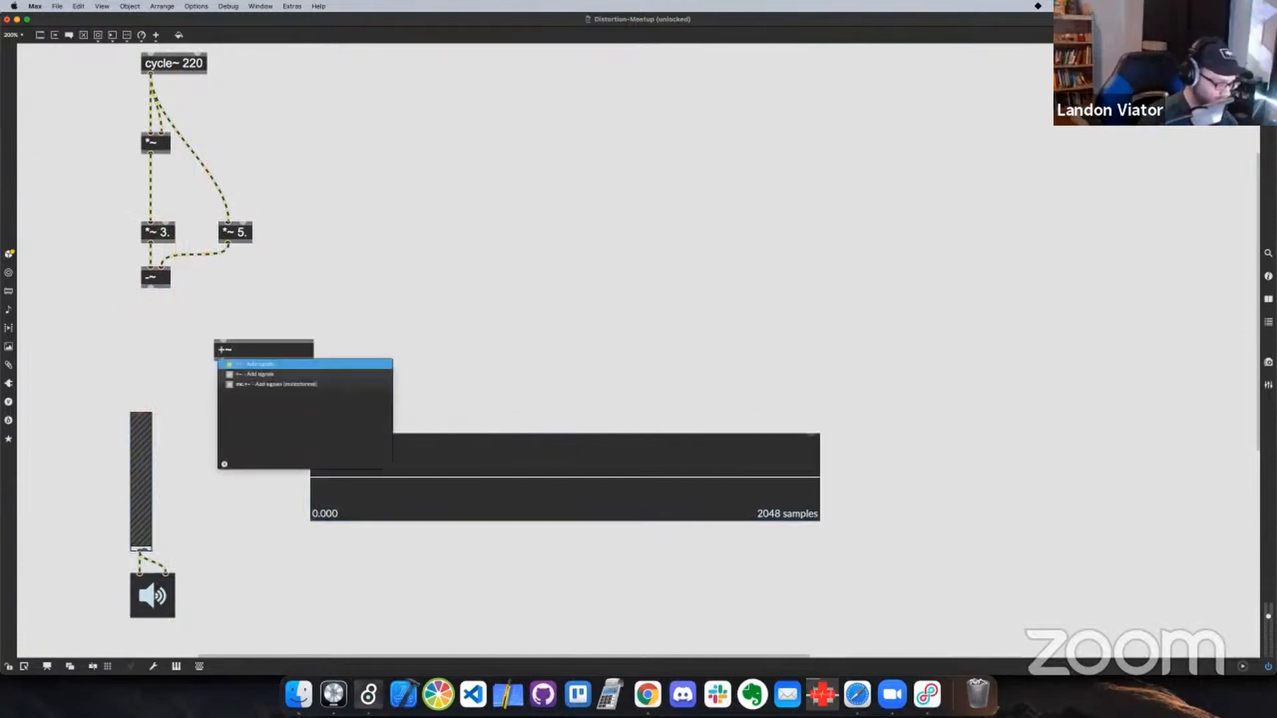
type(" 4.")
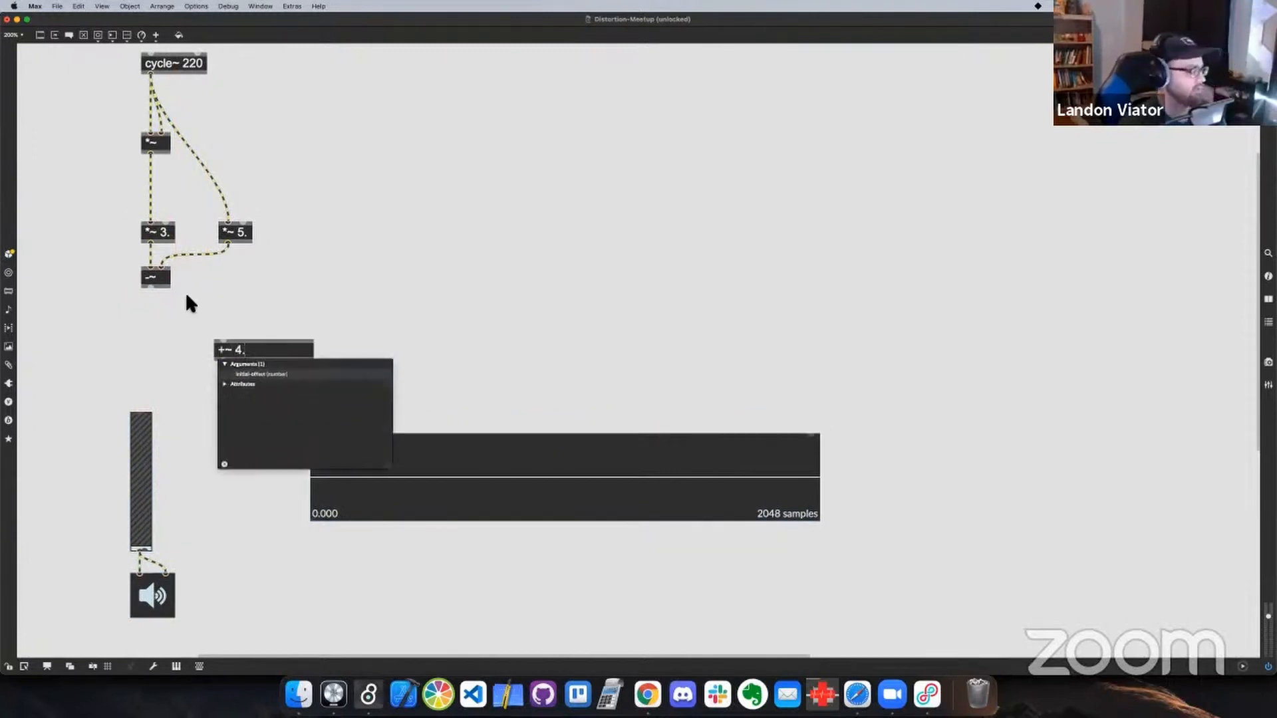
left_click(170, 303)
left_click_drag(151, 288, 277, 421)
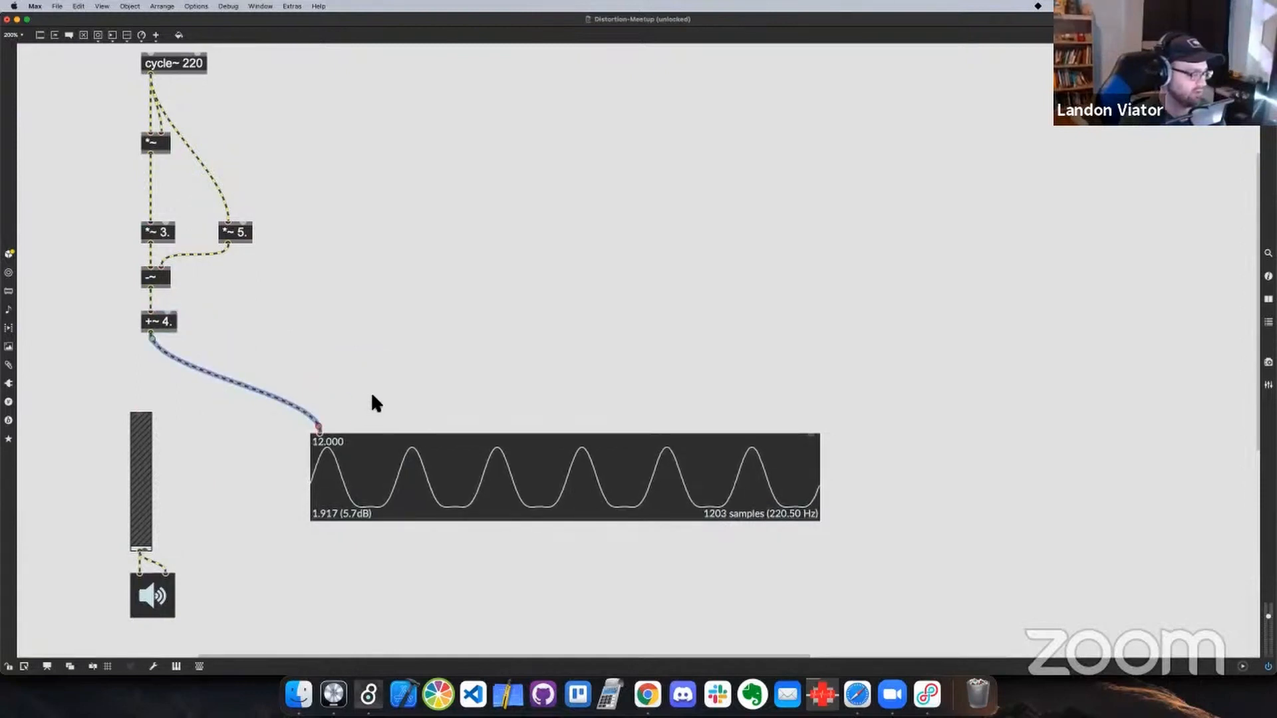
left_click_drag(417, 442, 385, 359)
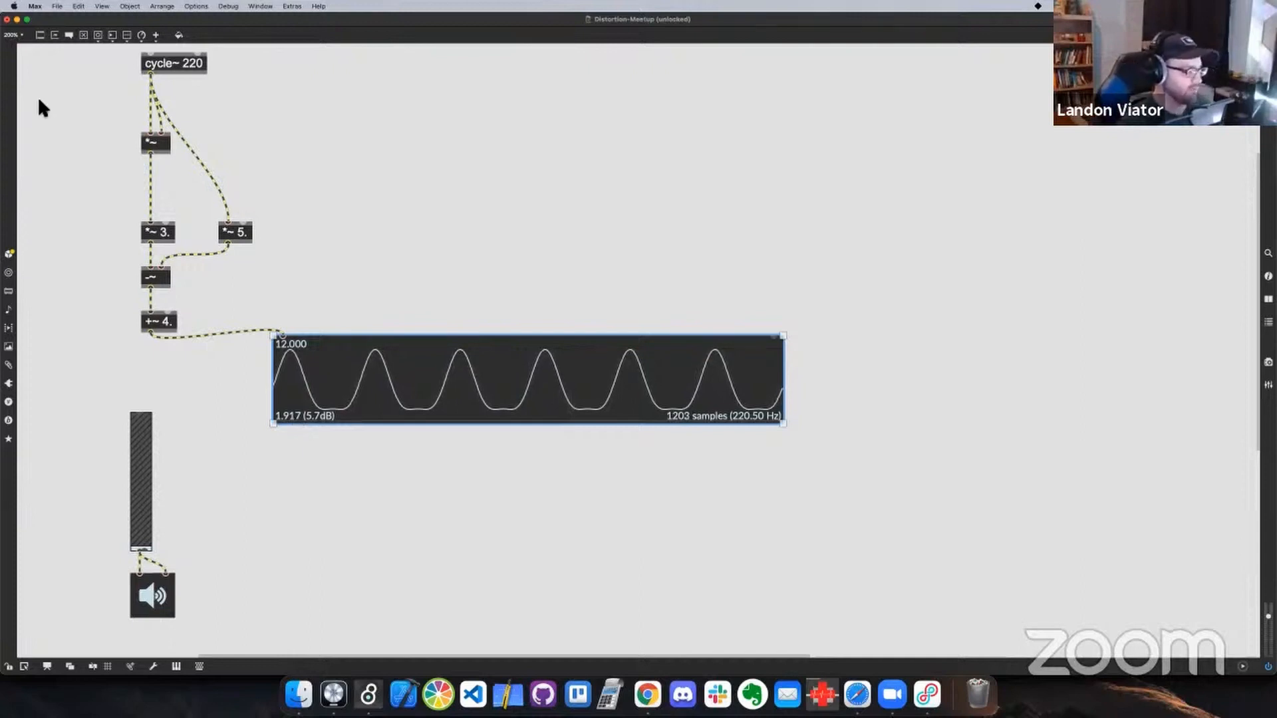
left_click_drag(365, 399, 361, 466)
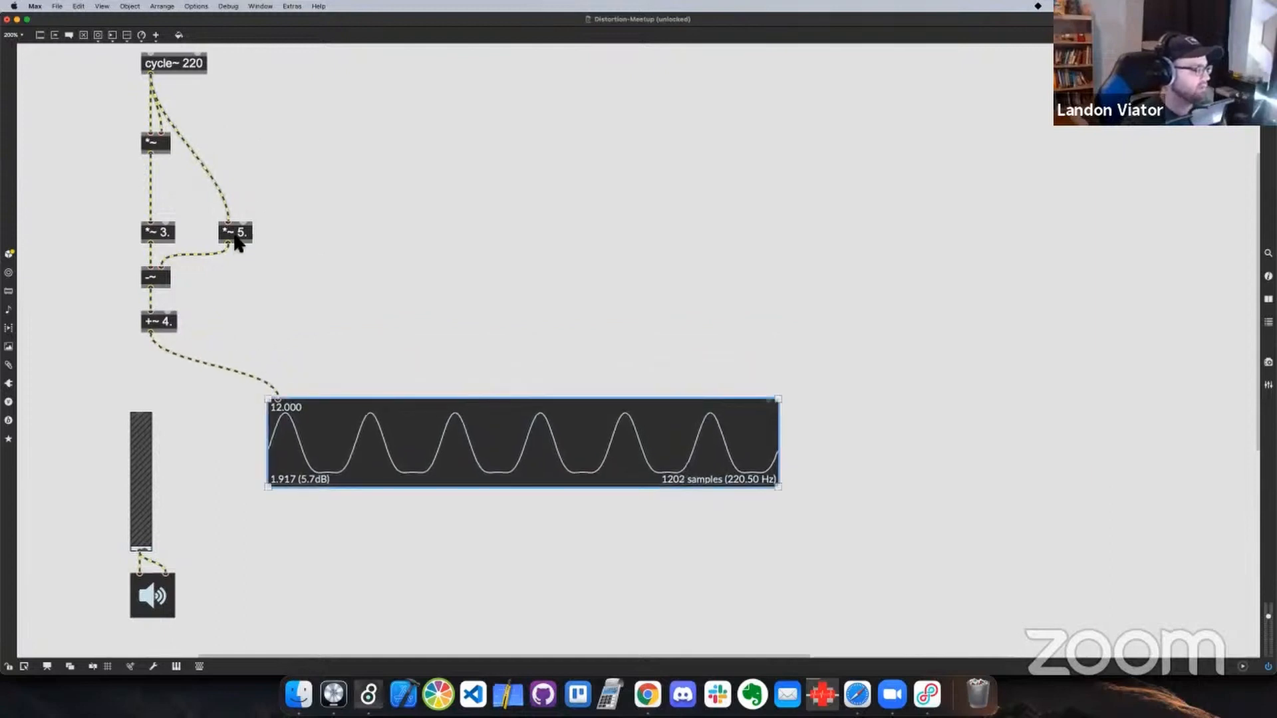
Move *~ 5. up and away from the main chain and create an atan~ object beside it
left_click_drag(237, 242, 267, 206)
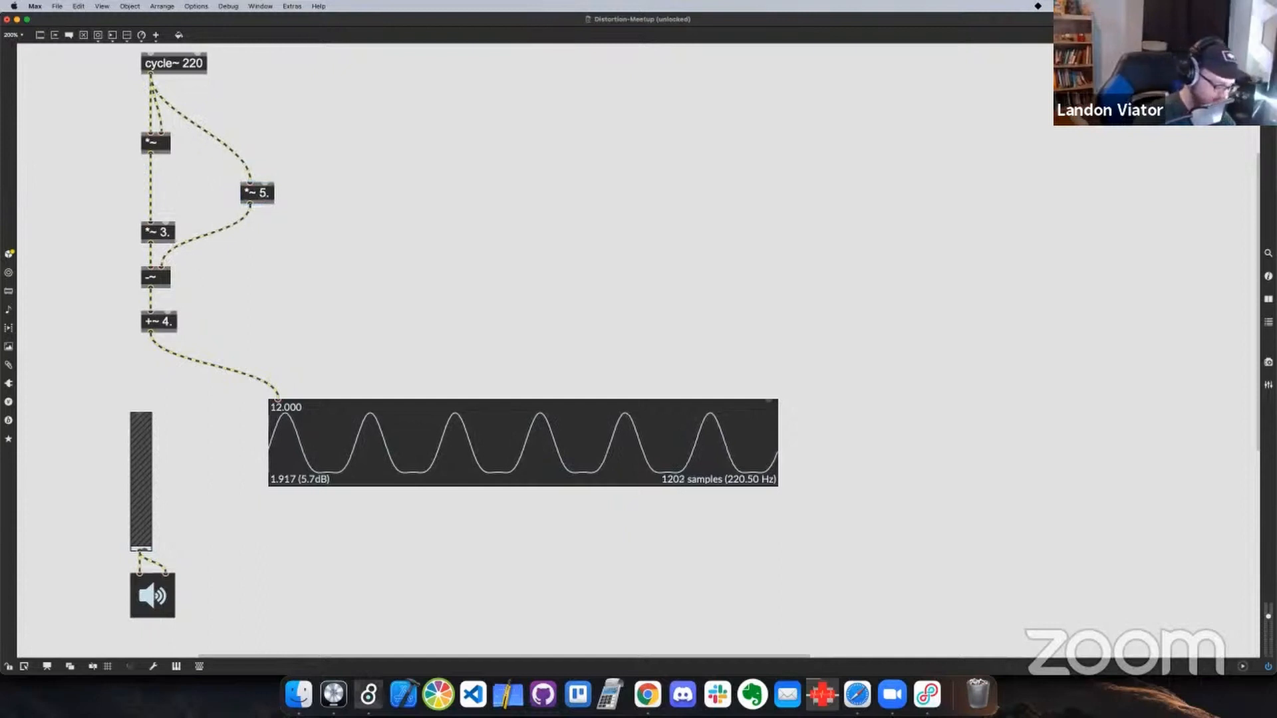
type("natan~")
key("Return")
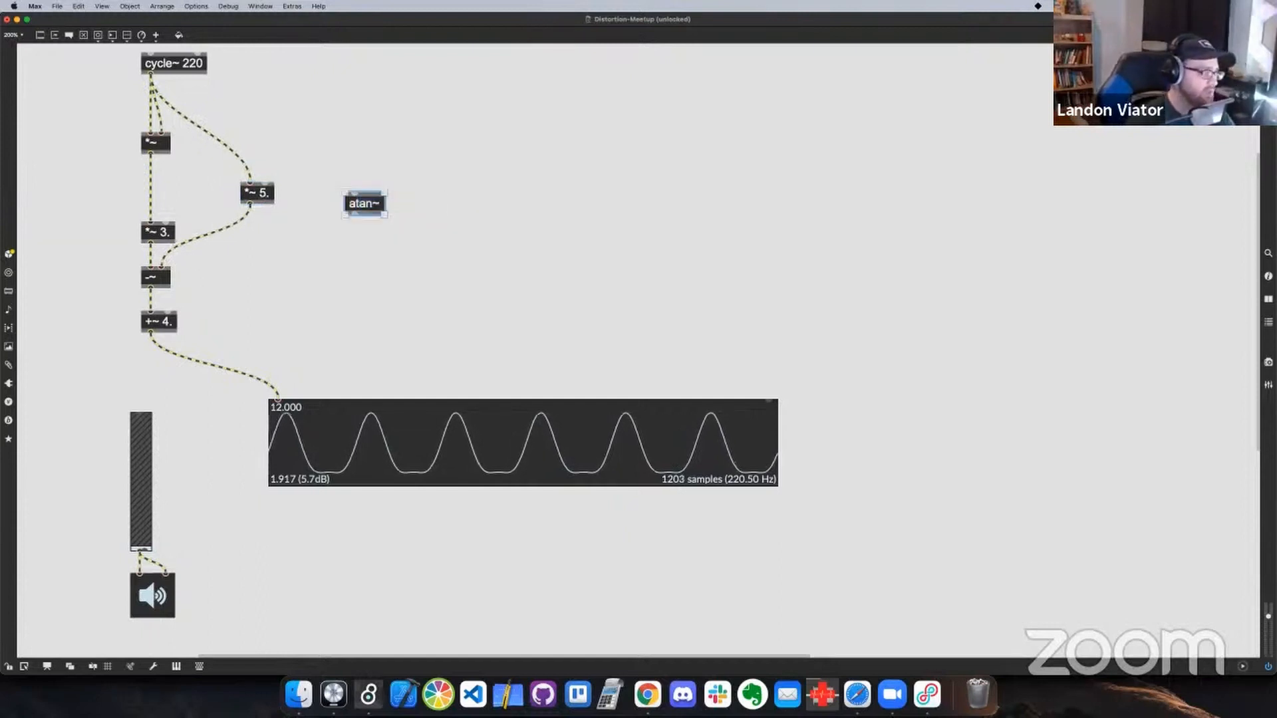
left_click(324, 134)
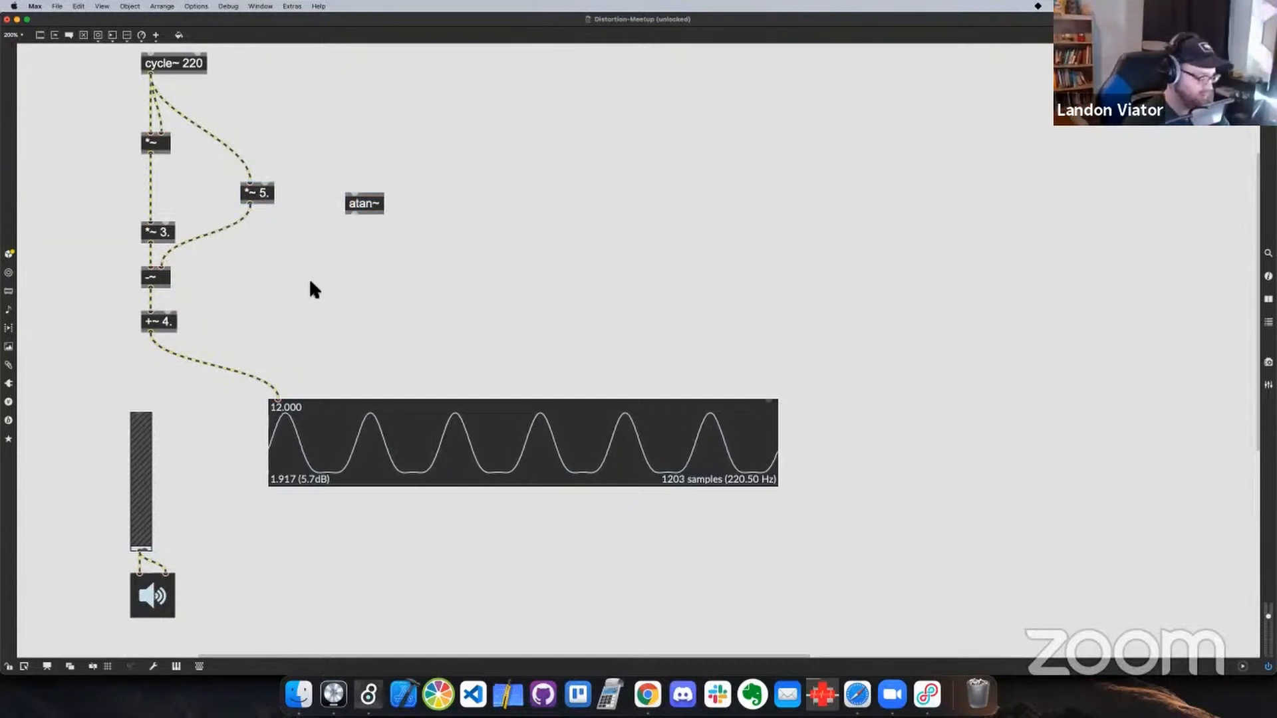
Recheck the polynomial in Chrome, return to Max, raise *~ 3. and insert atan~ between it and -~
key("super+Tab")
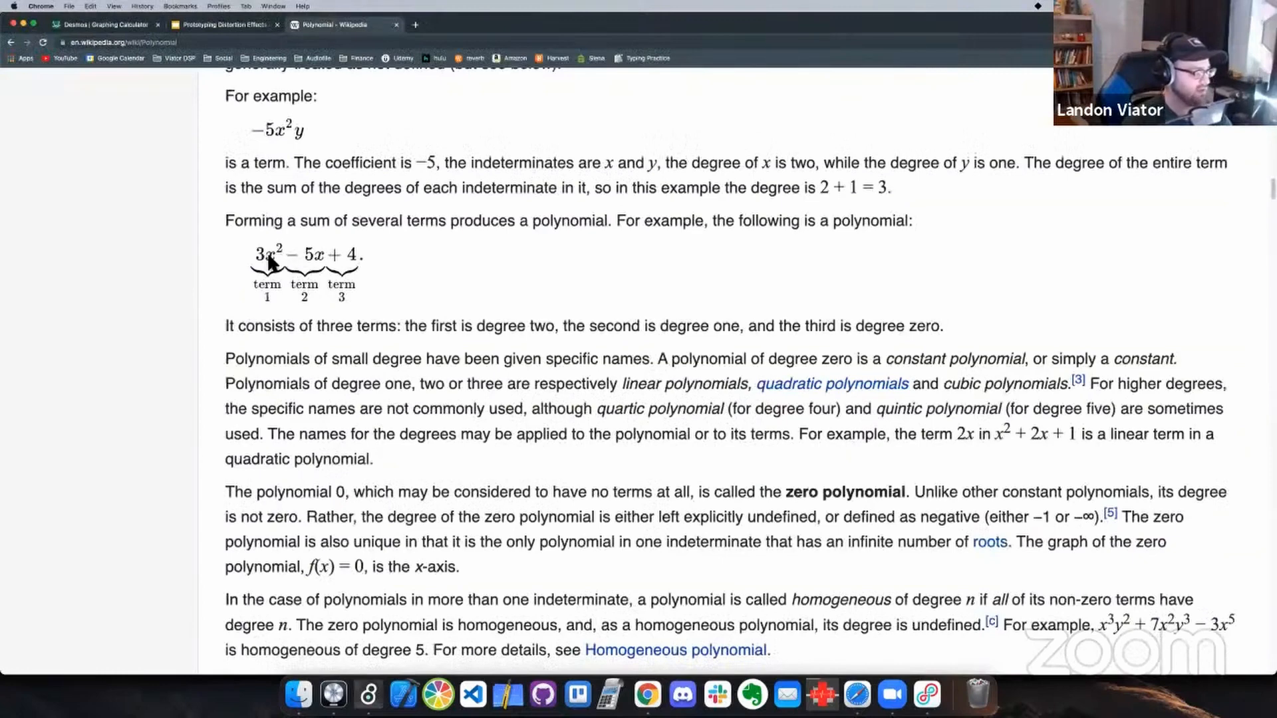
key("super+Tab")
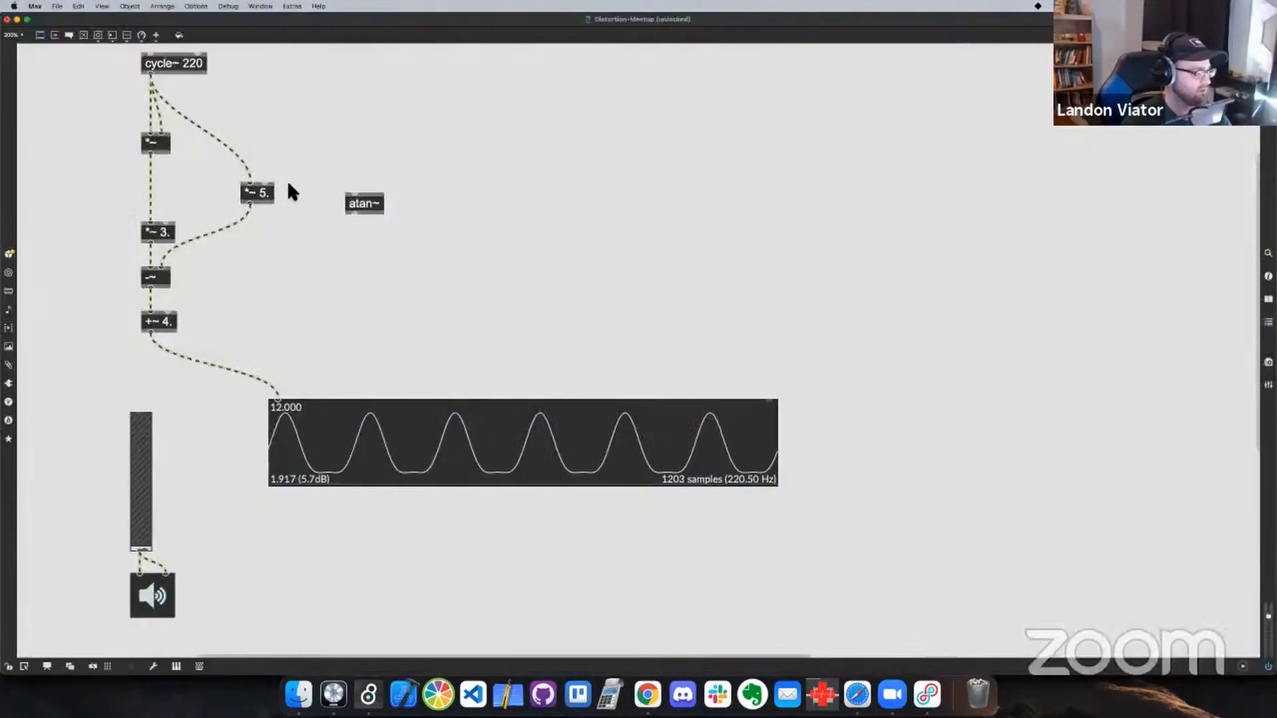
key("super+Tab")
key("super+Tab")
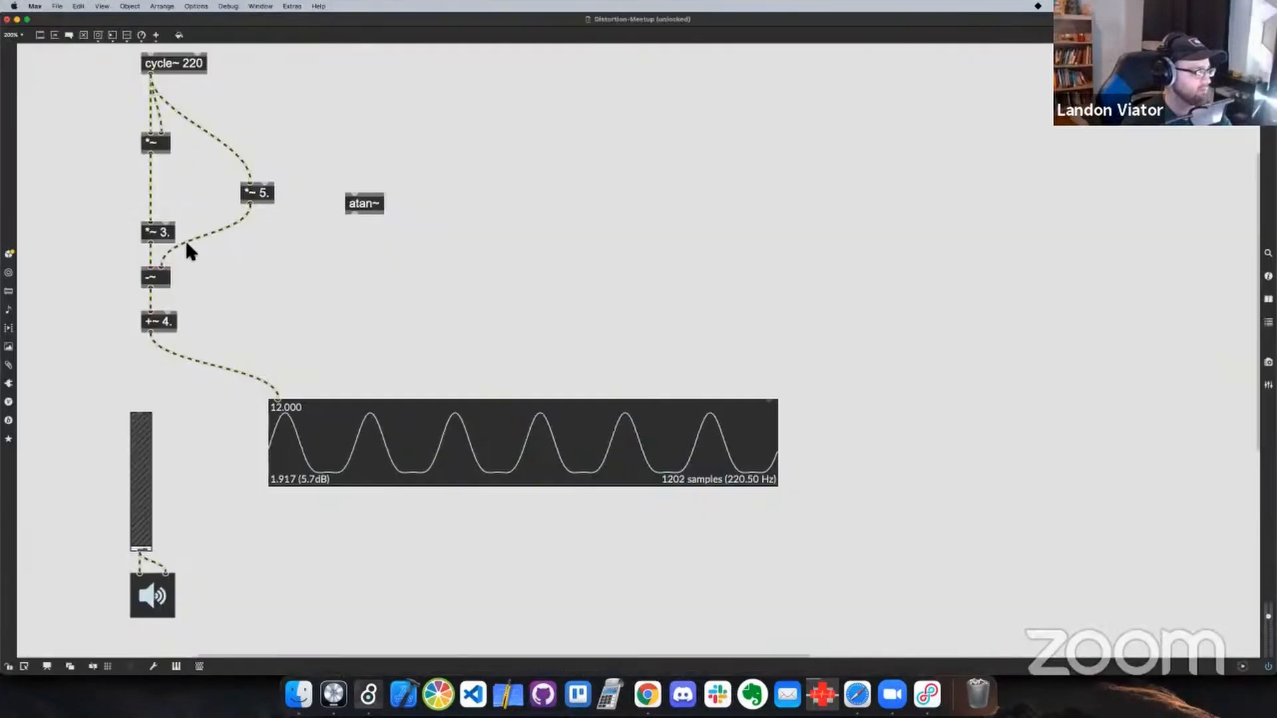
left_click(173, 227)
left_click_drag(172, 227, 172, 194)
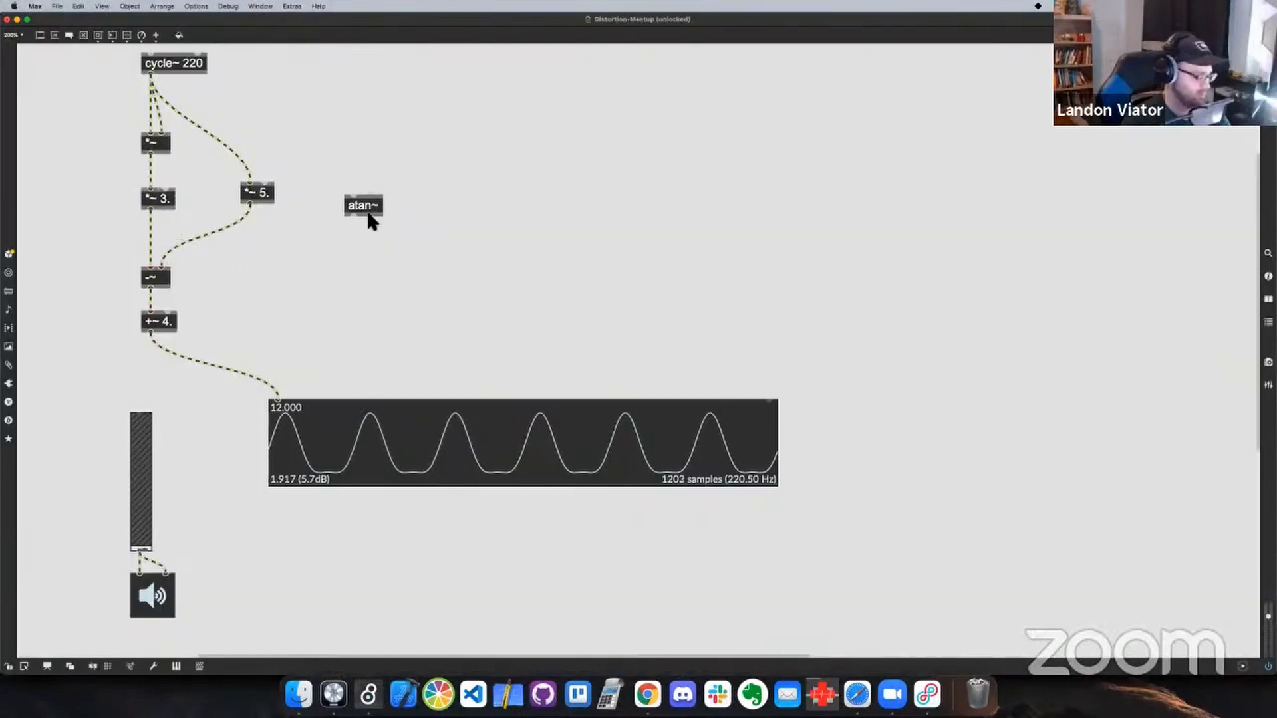
left_click_drag(352, 210, 171, 245)
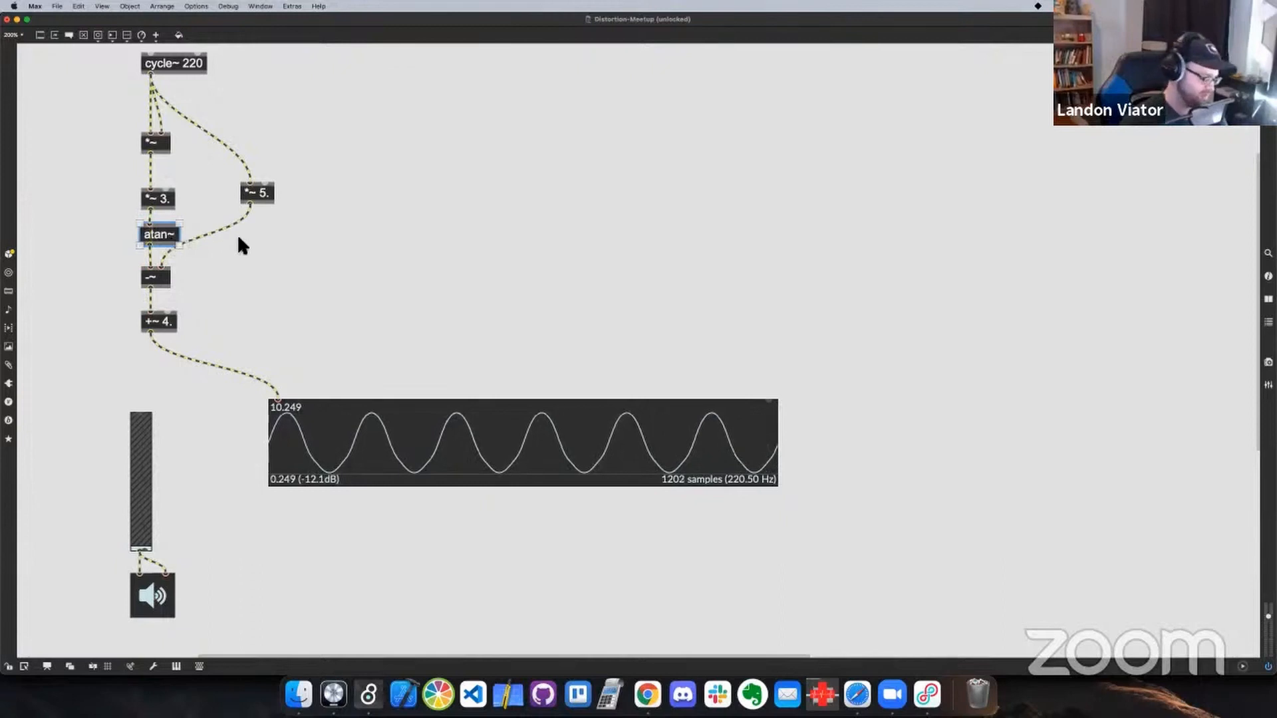
Duplicate atan~ between *~ 5. and the right inlet of -~, and even out the spacing of -~ and *~ 5
left_click_drag(158, 234, 267, 252, "alt")
left_click_drag(169, 282, 180, 301)
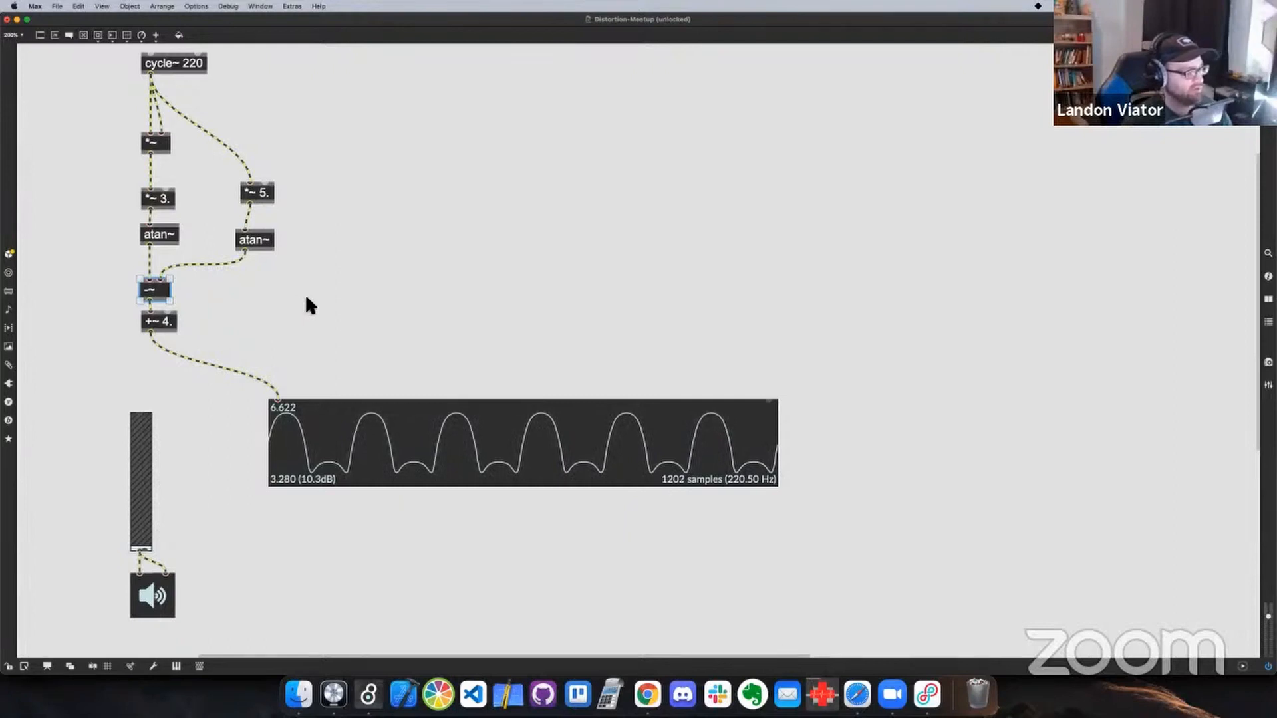
left_click_drag(270, 197, 268, 213)
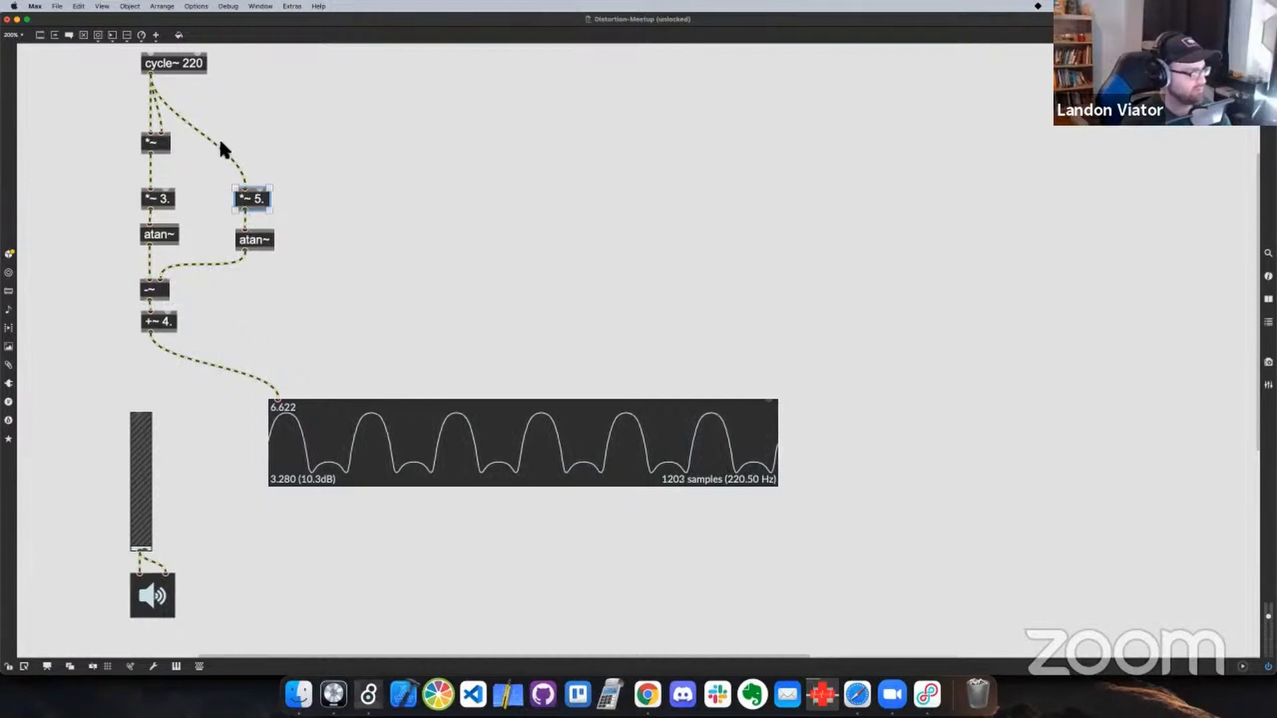
Add an integer number box beside cycle~ 220 and connect it to both *~ 3. and *~ 5
left_click(290, 168)
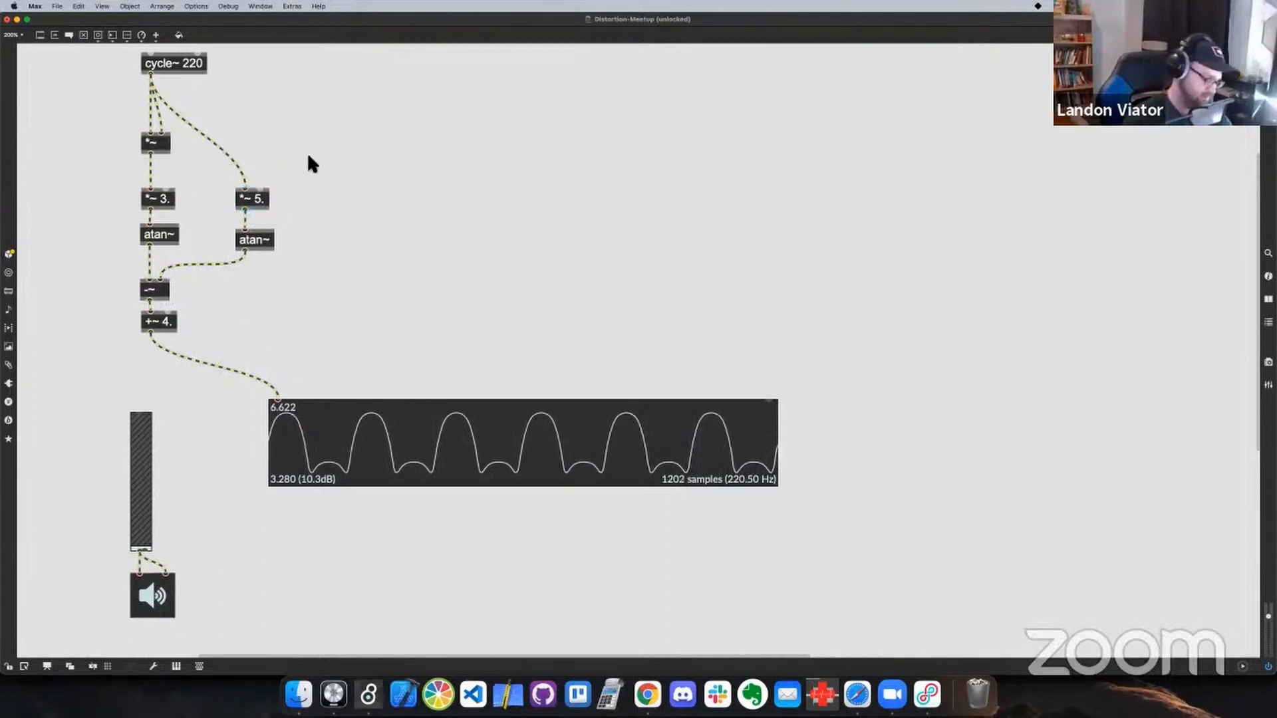
key("i")
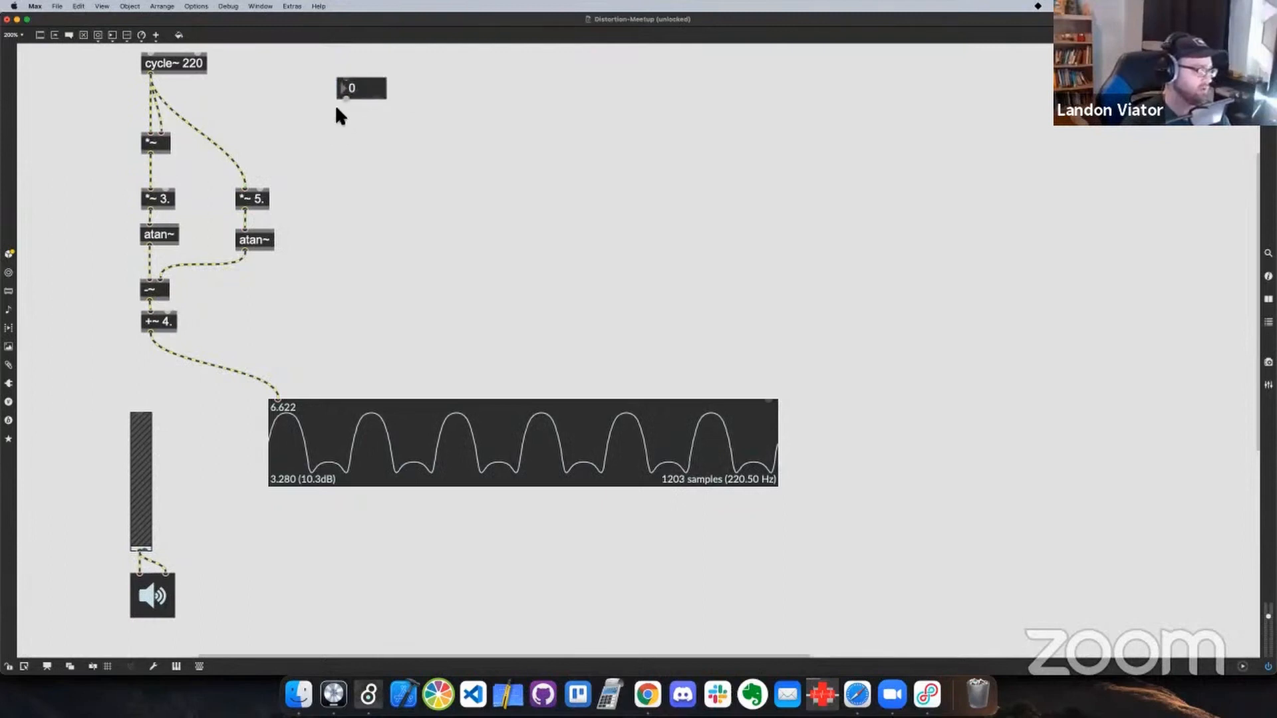
left_click_drag(344, 98, 165, 192)
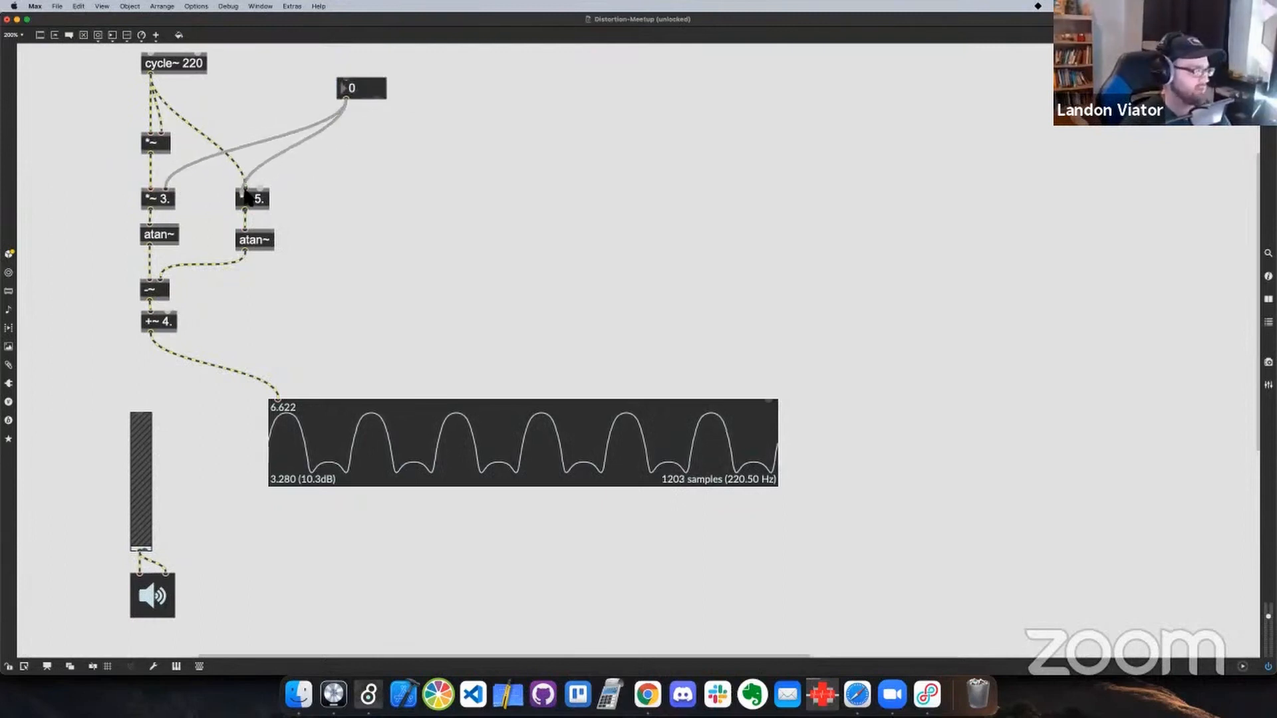
Reconnect the number box to the right inlet of *~ 5., lock the patch and set the drive value to 20
left_click_drag(246, 194, 261, 190)
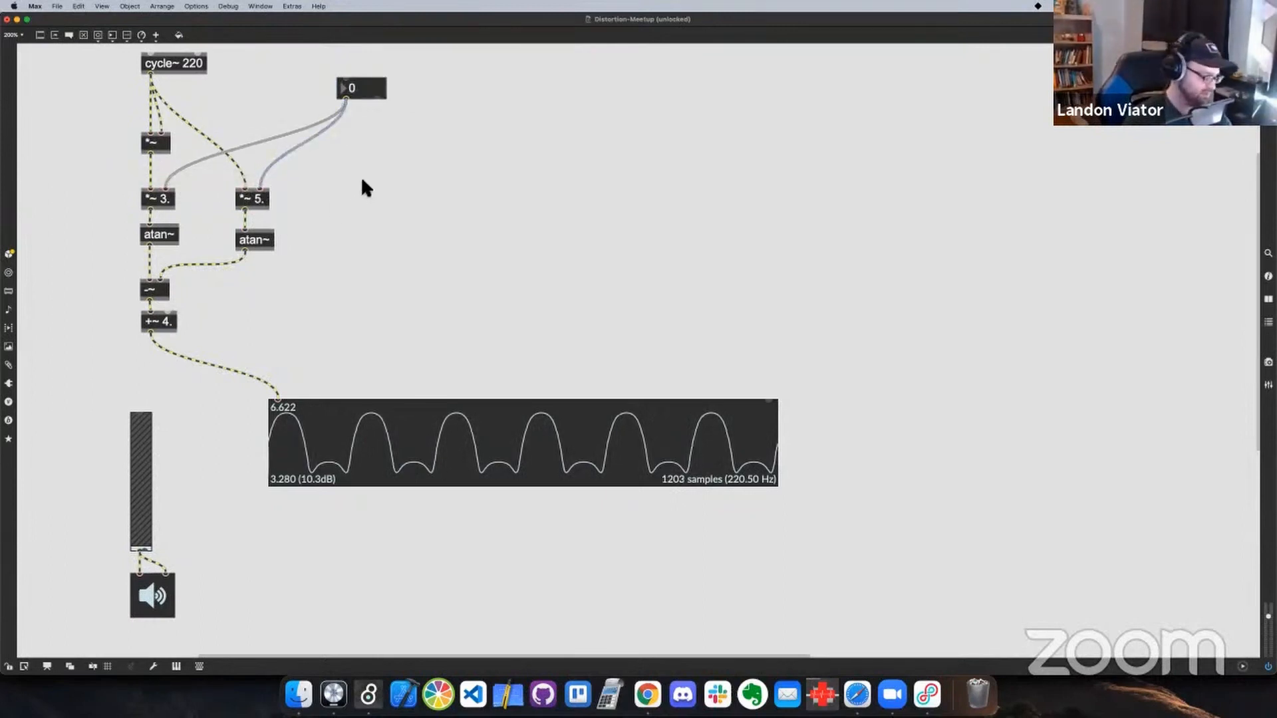
key("super+e")
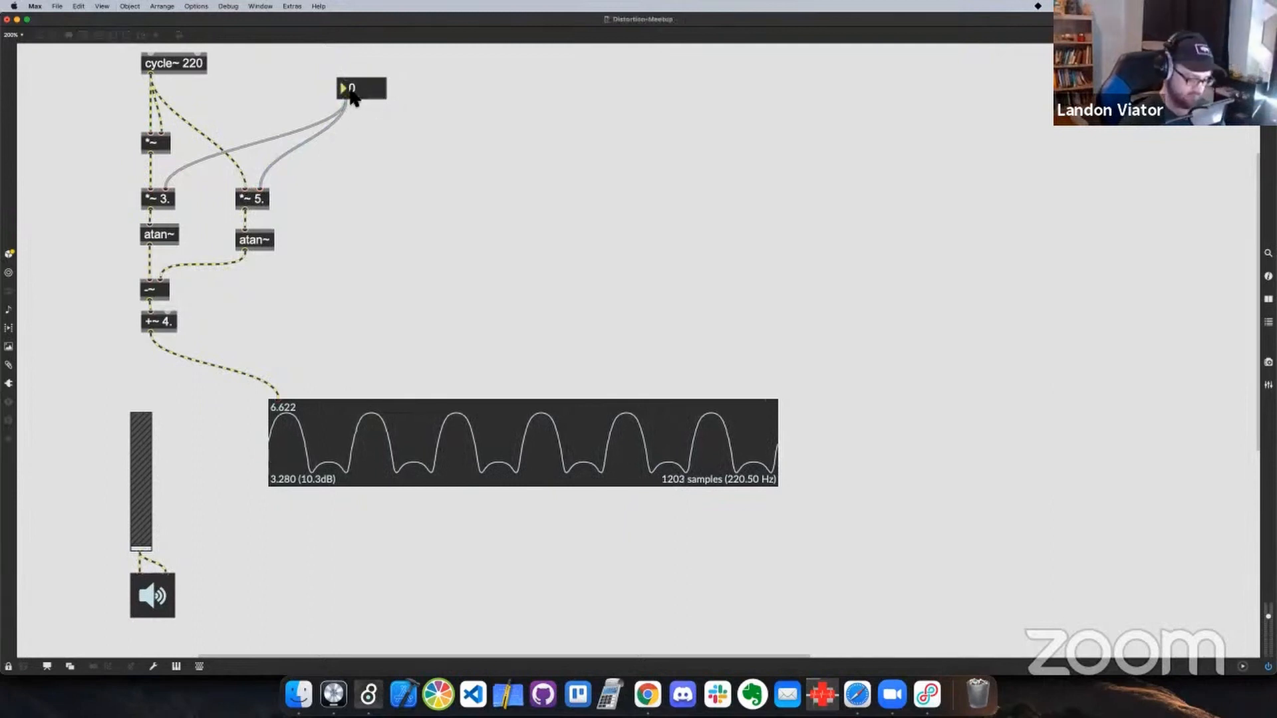
left_click_drag(350, 90, 353, 91)
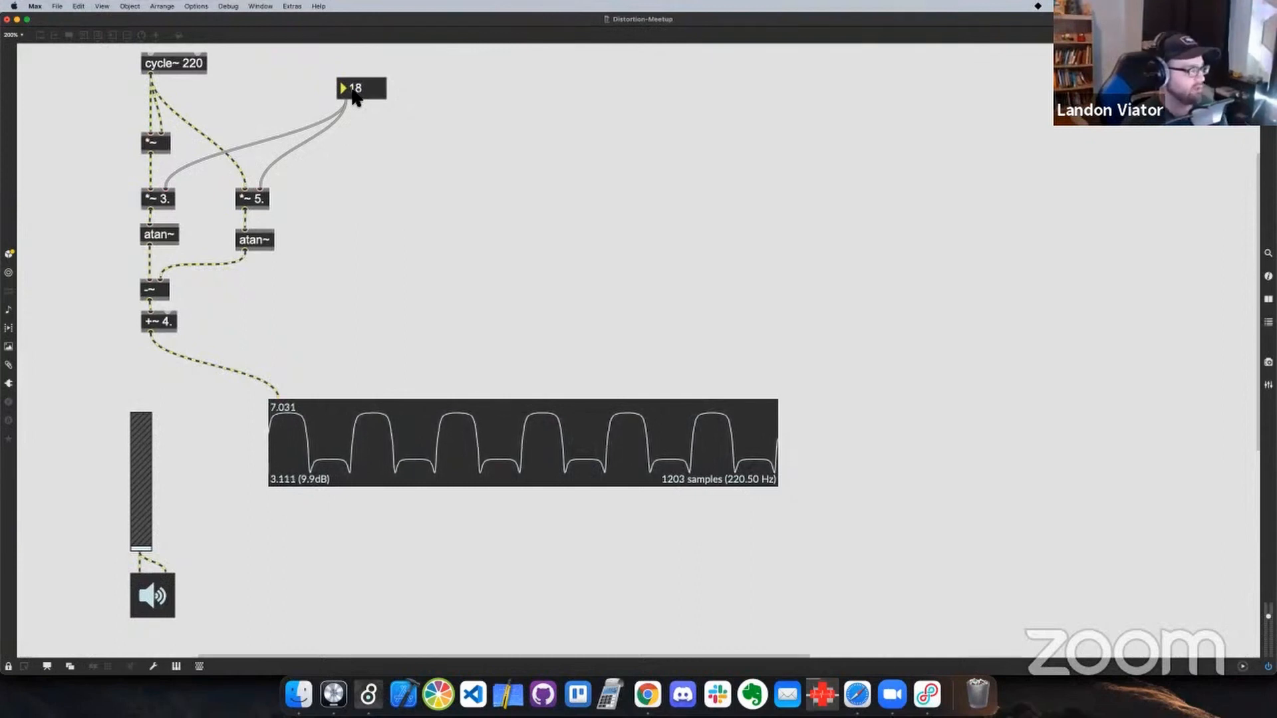
left_click_drag(353, 94, 353, 90)
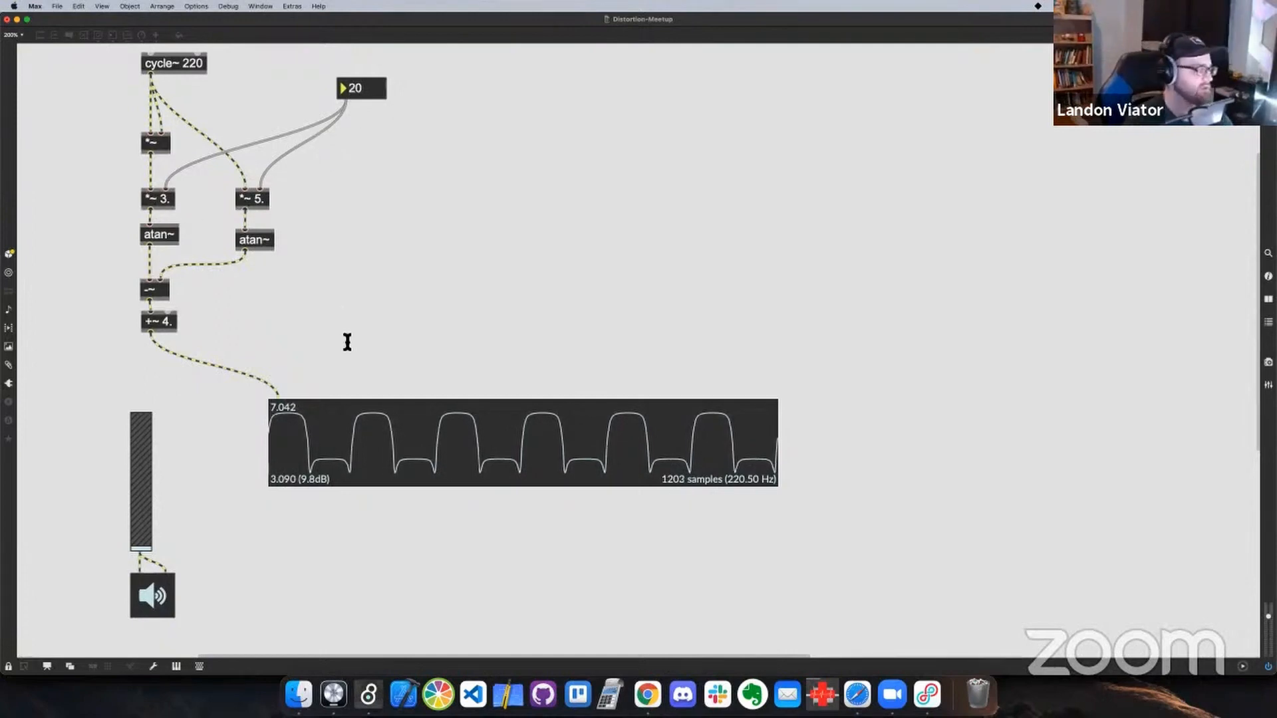
Recheck the polynomial in Chrome, switch to Projucer, open the Distortion-Meetup project in Xcode and align its window with the screen's upper edge
key("super+Tab")
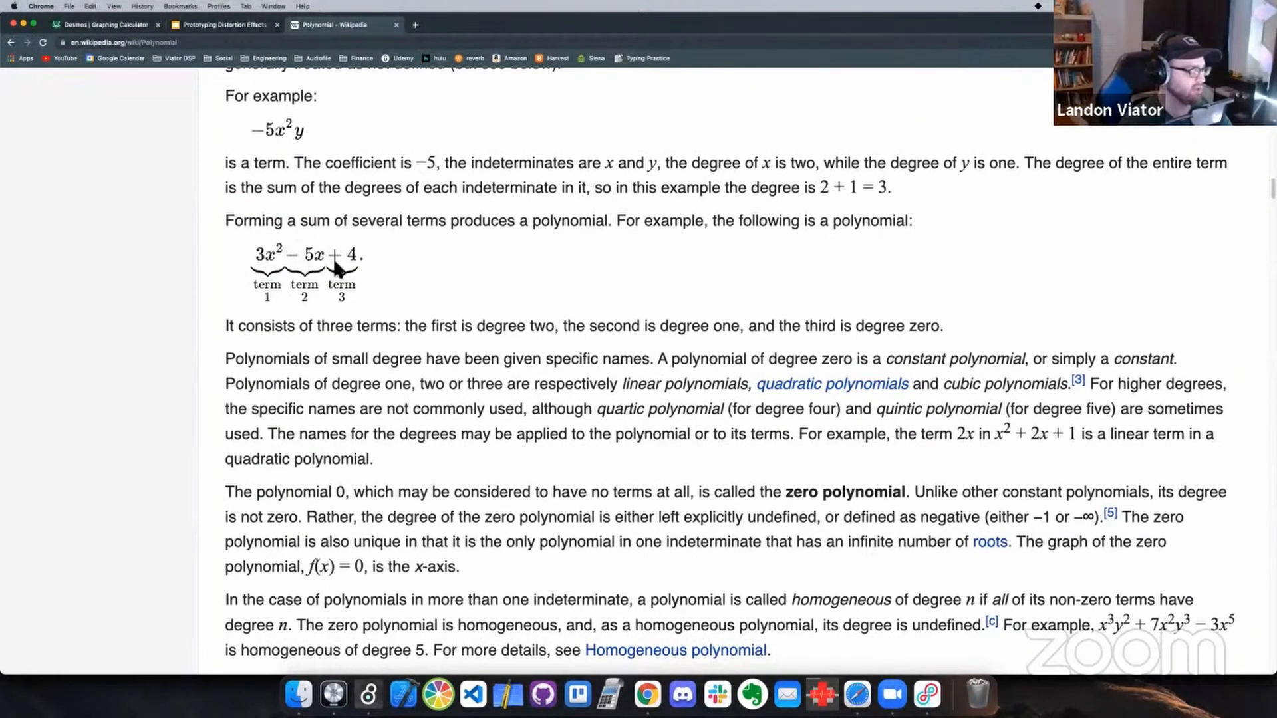
key("super+Tab")
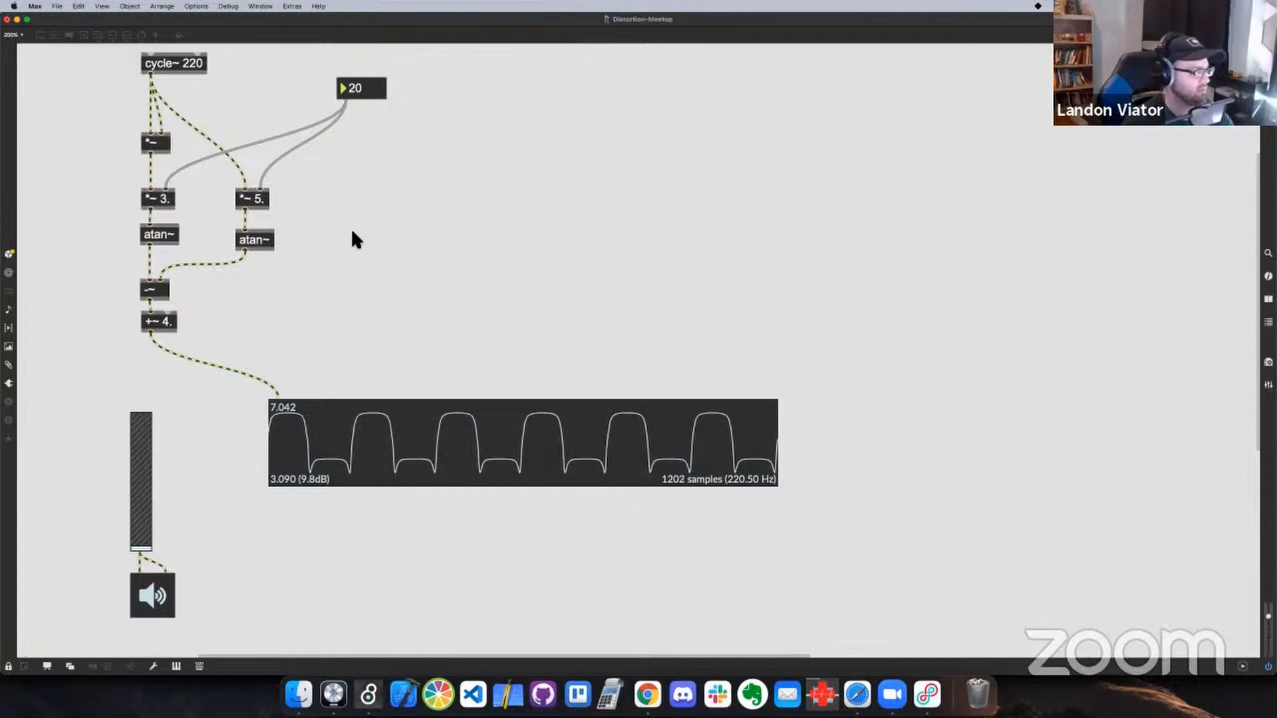
key("super+Tab")
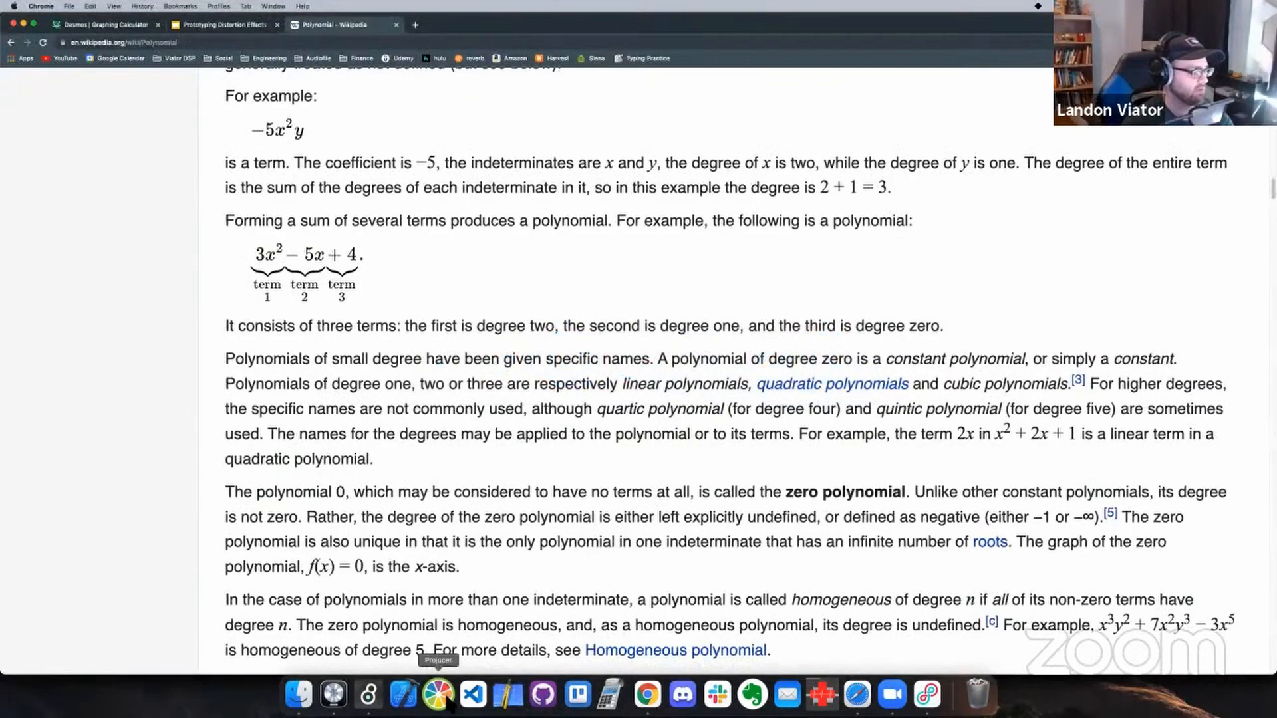
left_click(438, 694)
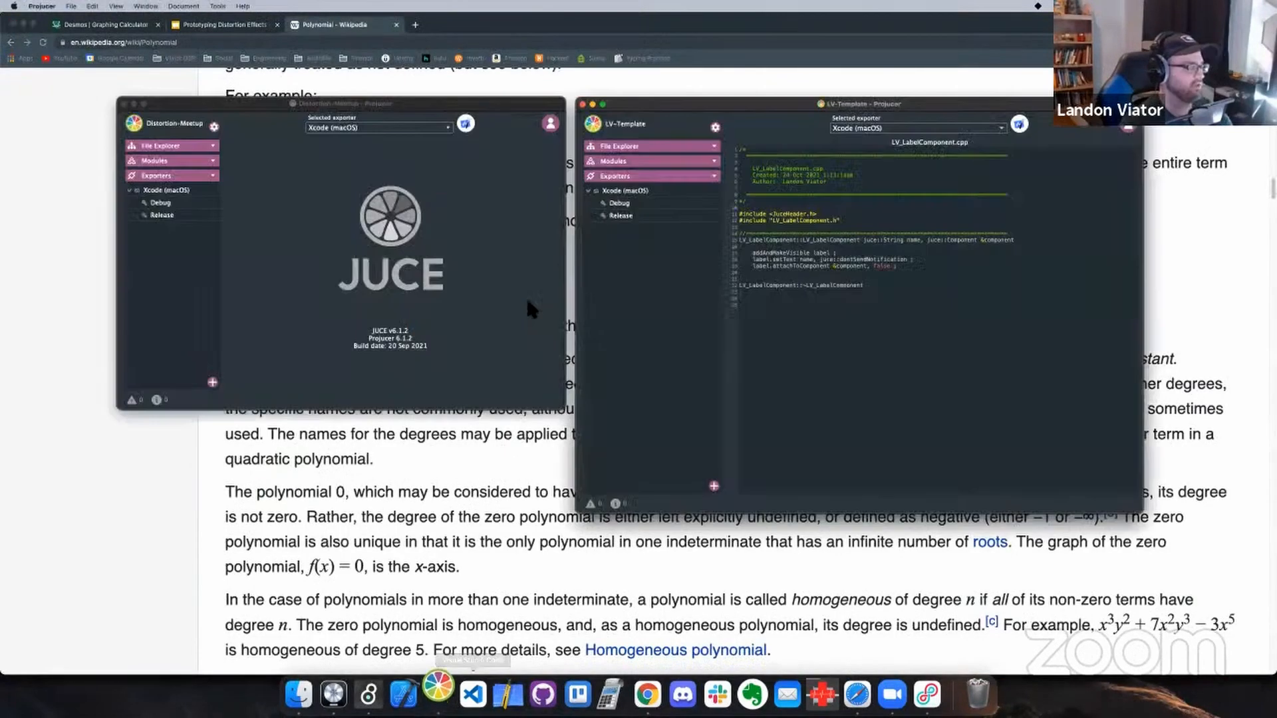
left_click(466, 125)
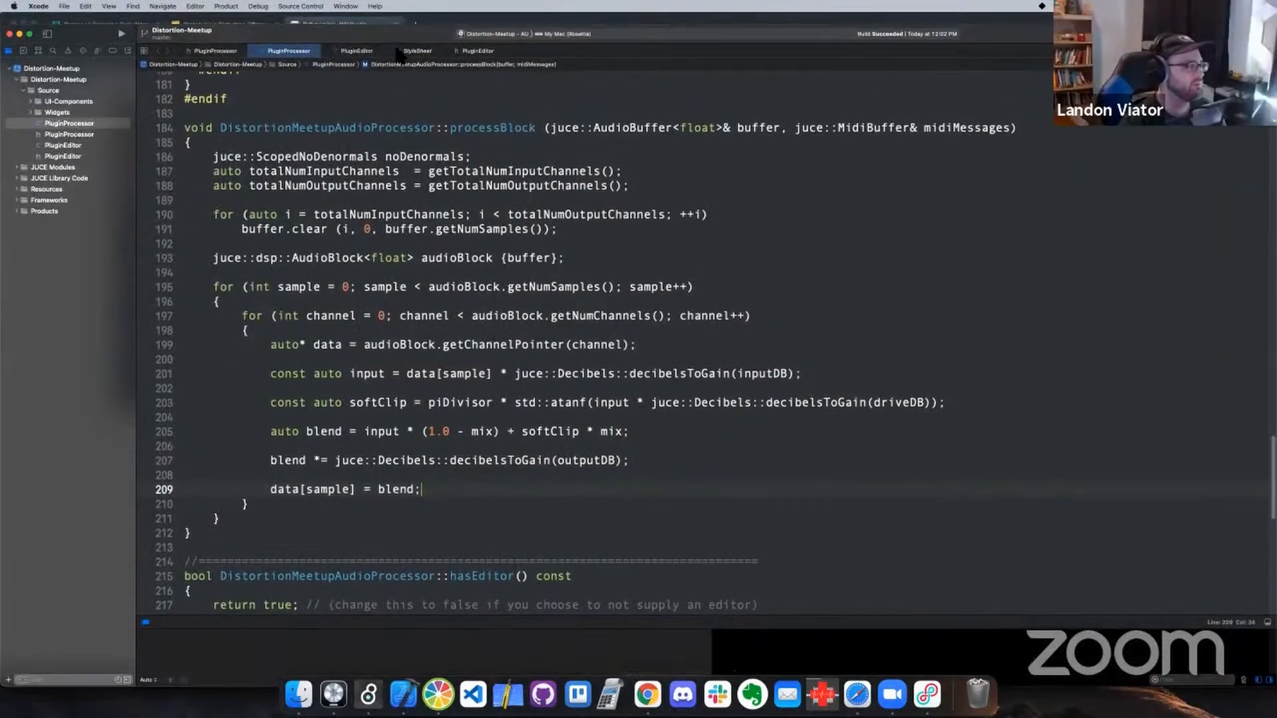
left_click_drag(397, 49, 397, 21)
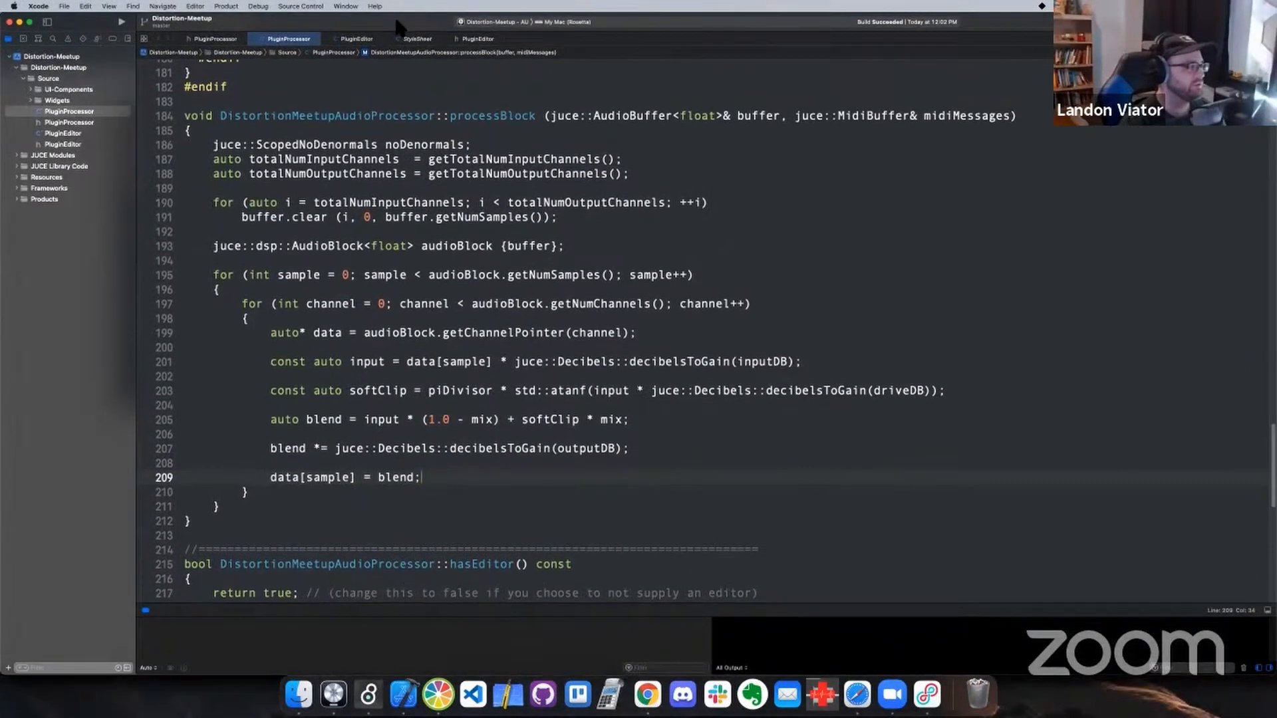
Delete the input, softClip, blend and output lines below the data pointer declaration in processBlock
left_click_drag(422, 477, 189, 368)
key("BackSpace")
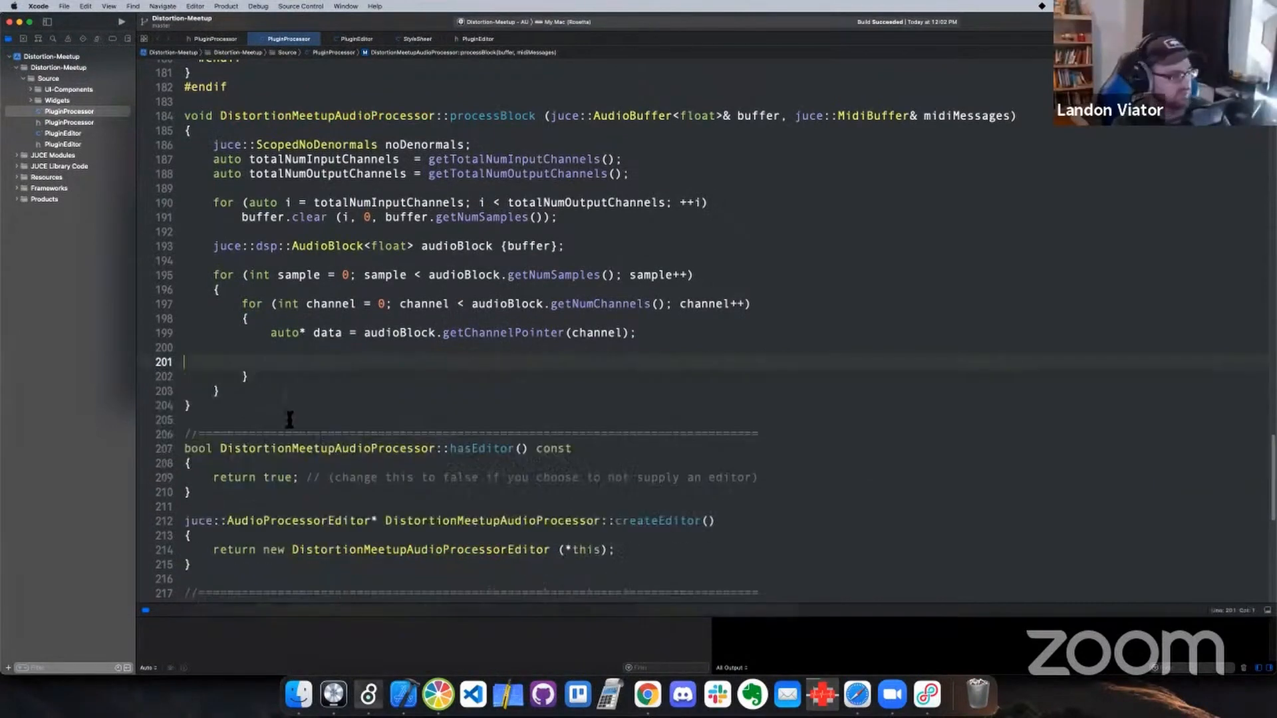
key("BackSpace")
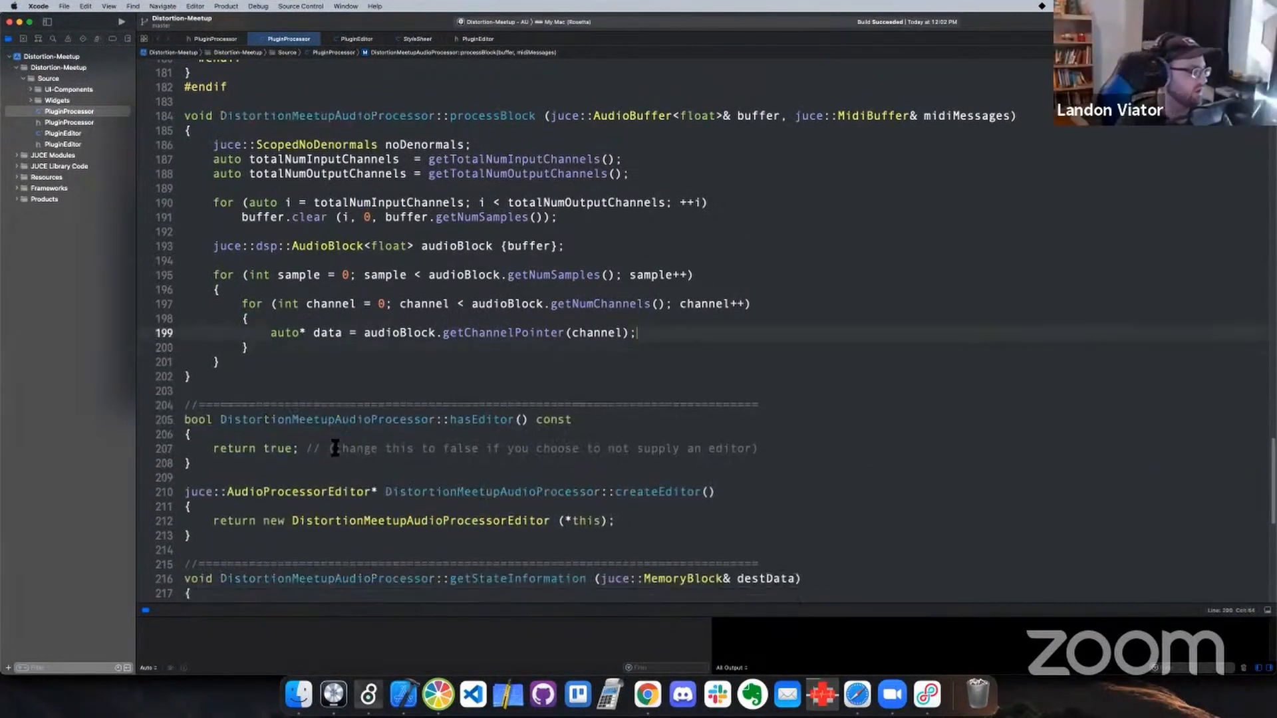
Set the active scheme to Distortion-Meetup - Standalone Plugin on My Mac (Rosetta) and build and run it
left_click(495, 22)
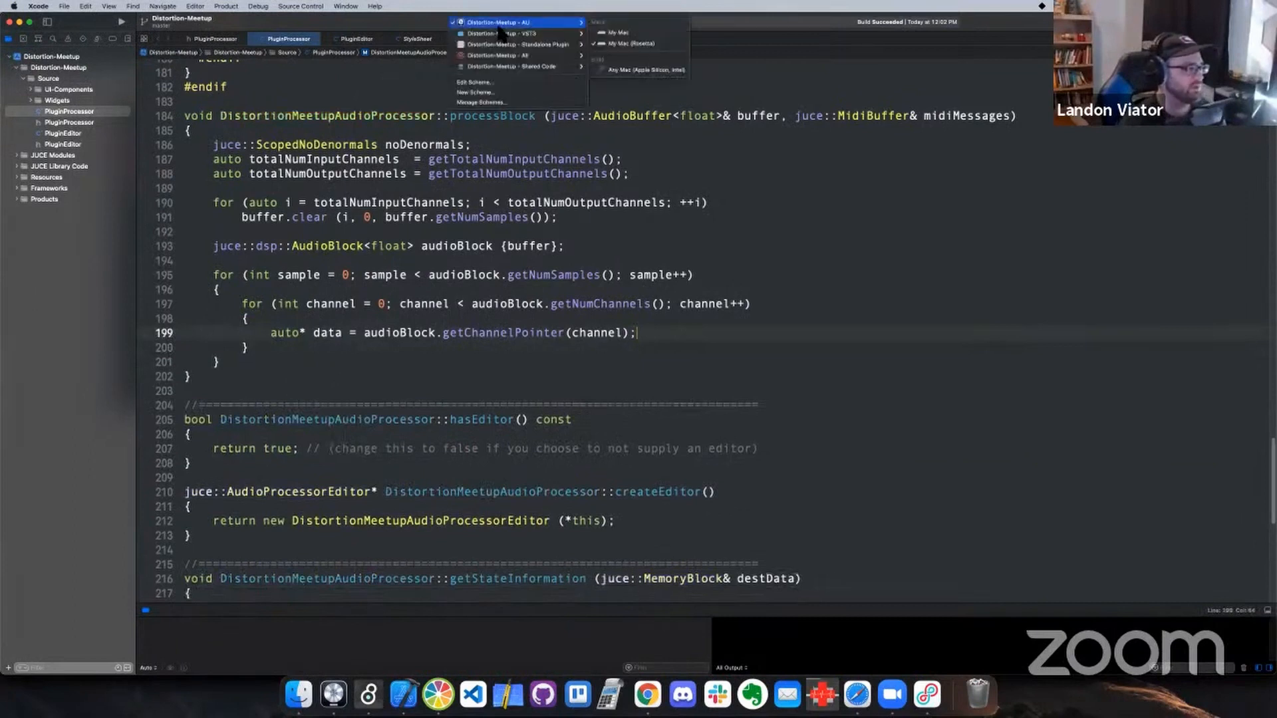
mouse_move(513, 44)
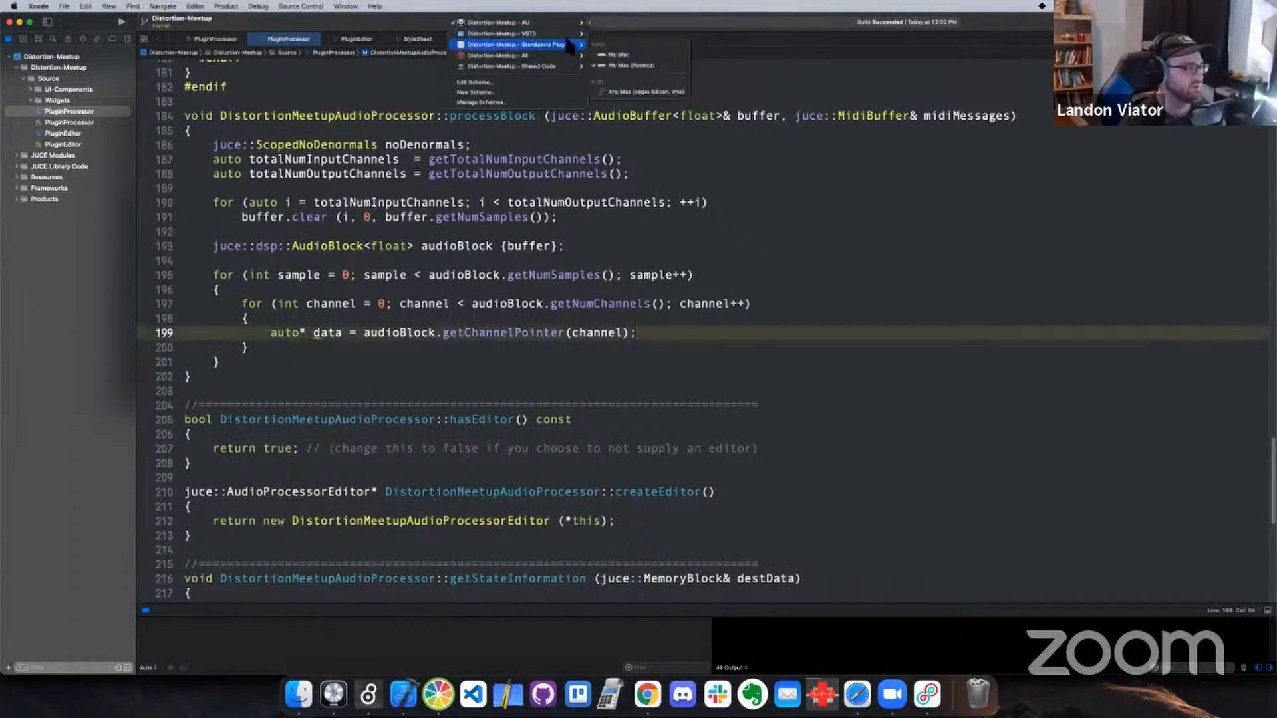
left_click(626, 66)
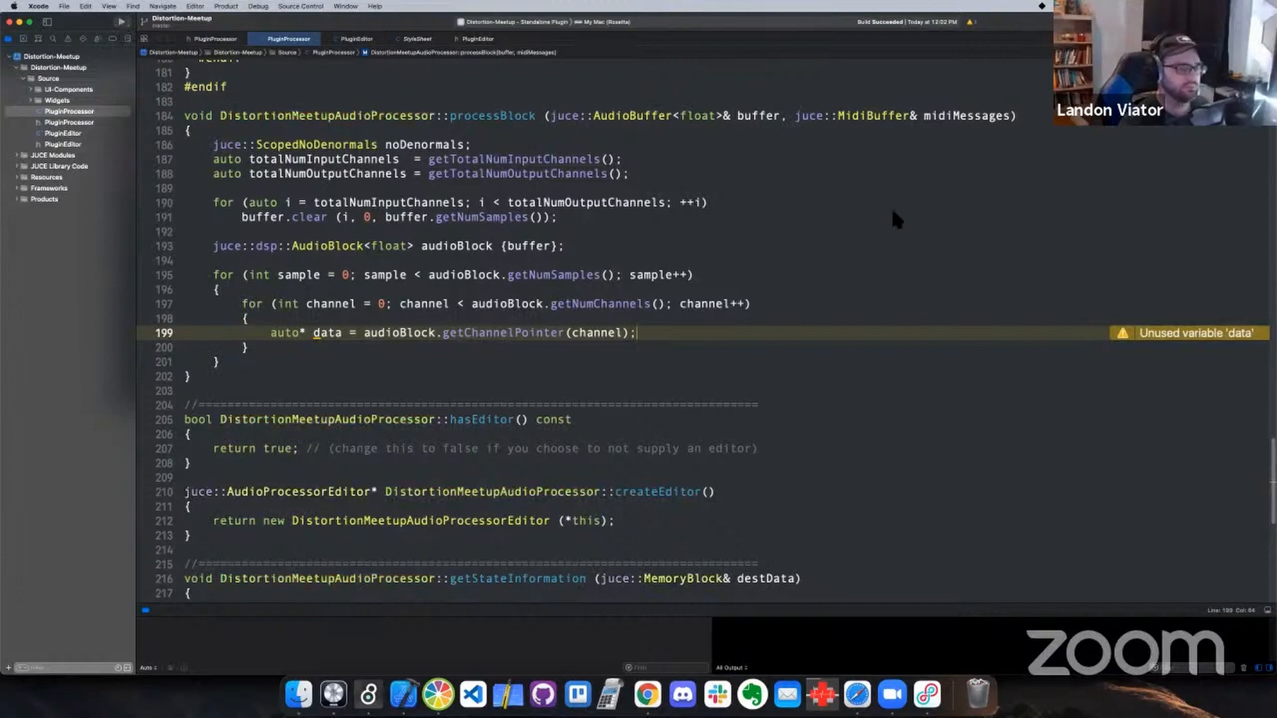
key("super+r")
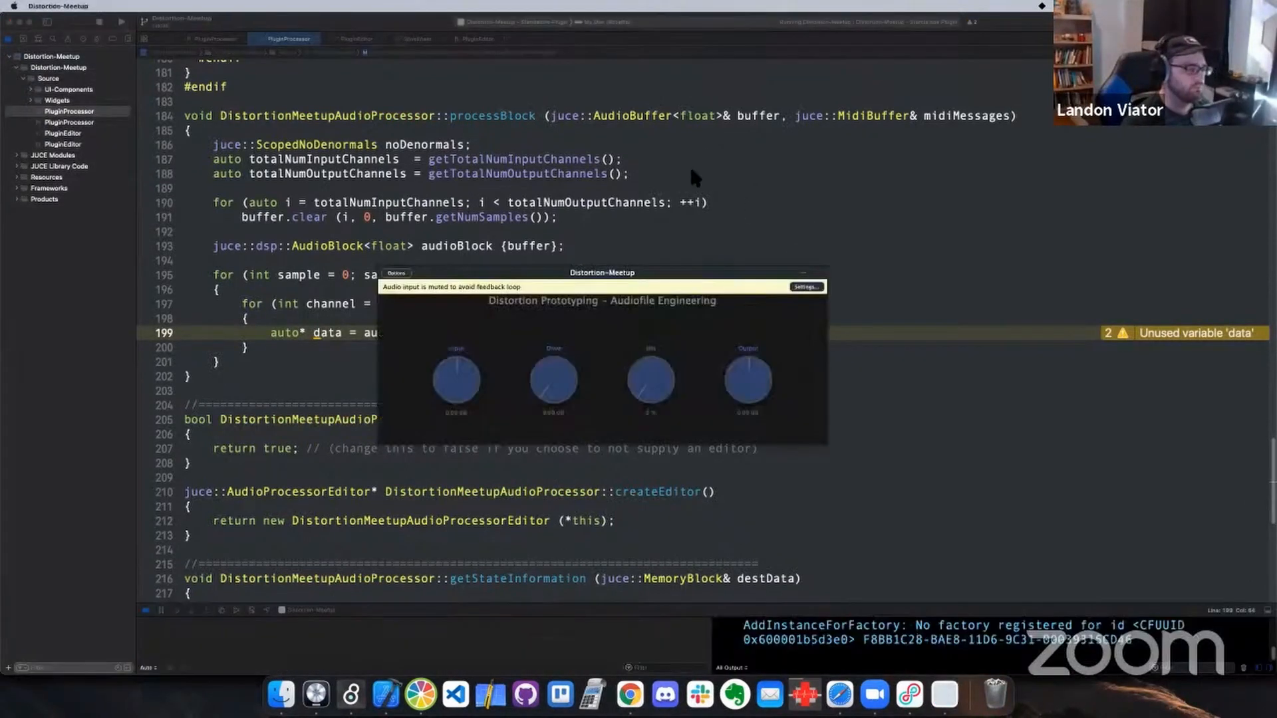
Move the running plugin window higher, try out the Mix knob and close the plugin
left_click_drag(684, 277, 651, 184)
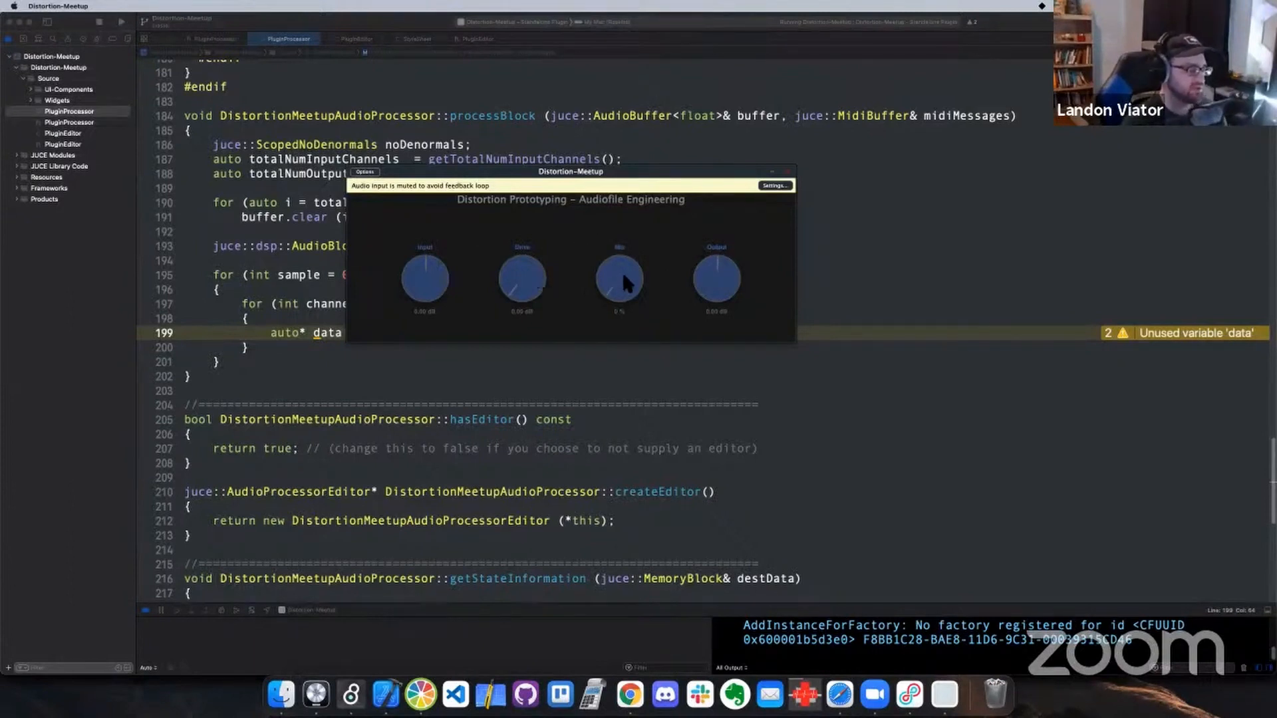
left_click_drag(625, 298, 627, 276)
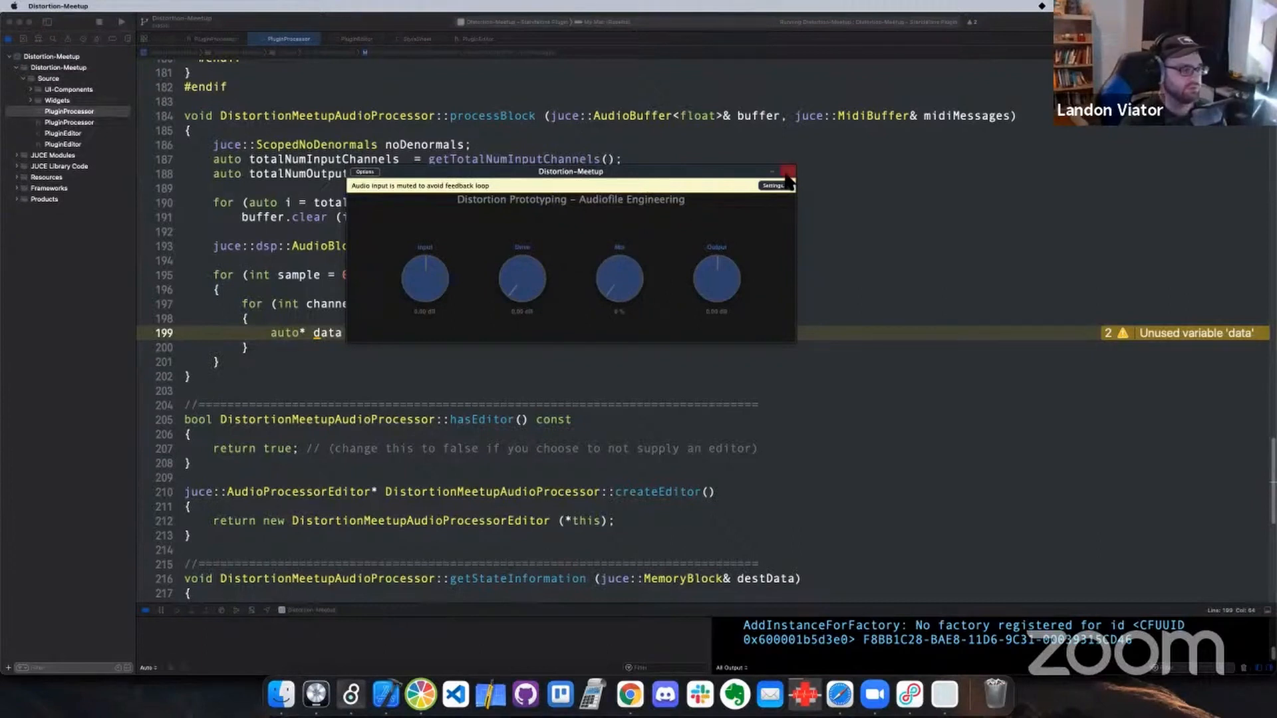
left_click_drag(630, 294, 651, 277)
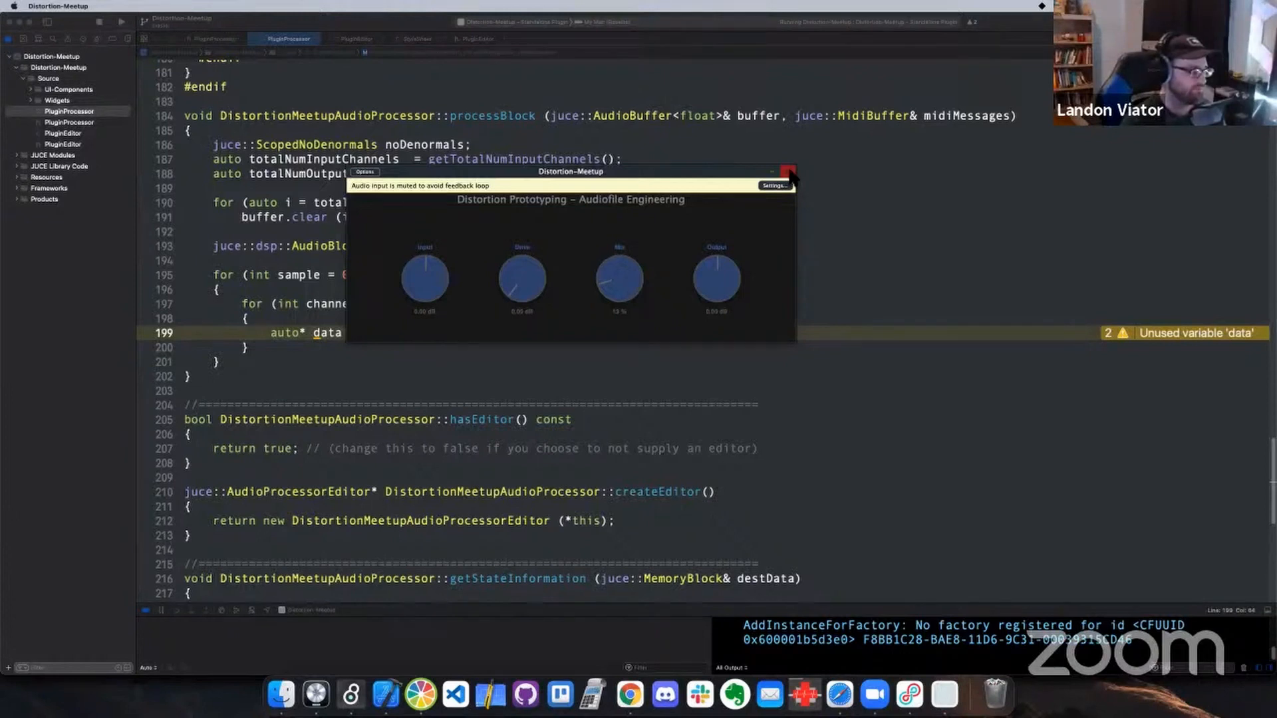
left_click(788, 173)
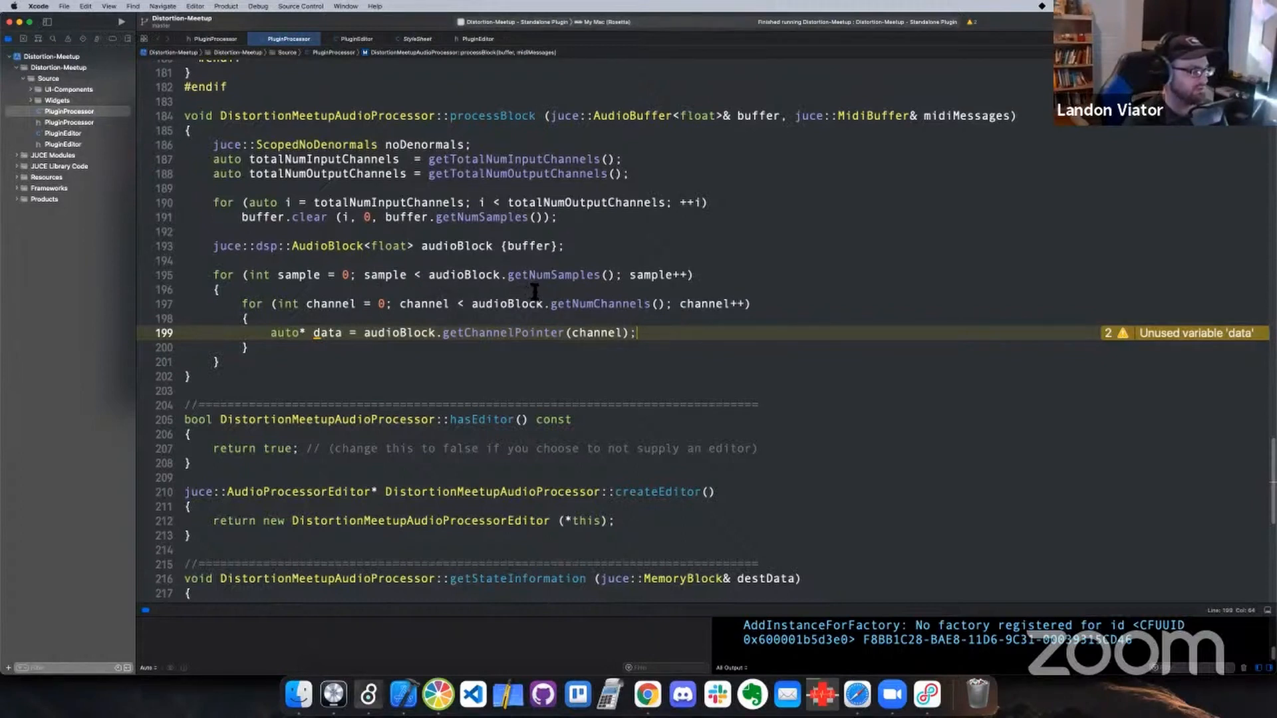
Add an empty line and start a new one below the data pointer declaration in the inner channel loop
left_click(583, 248)
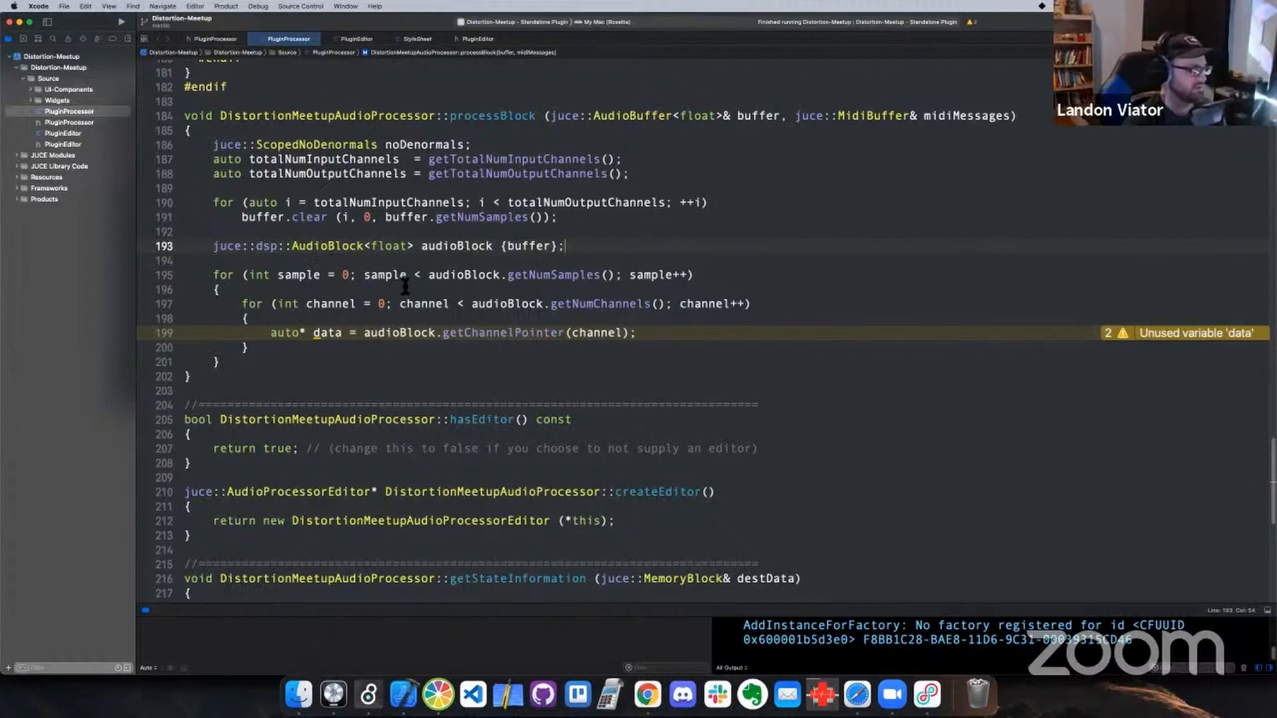
left_click(660, 338)
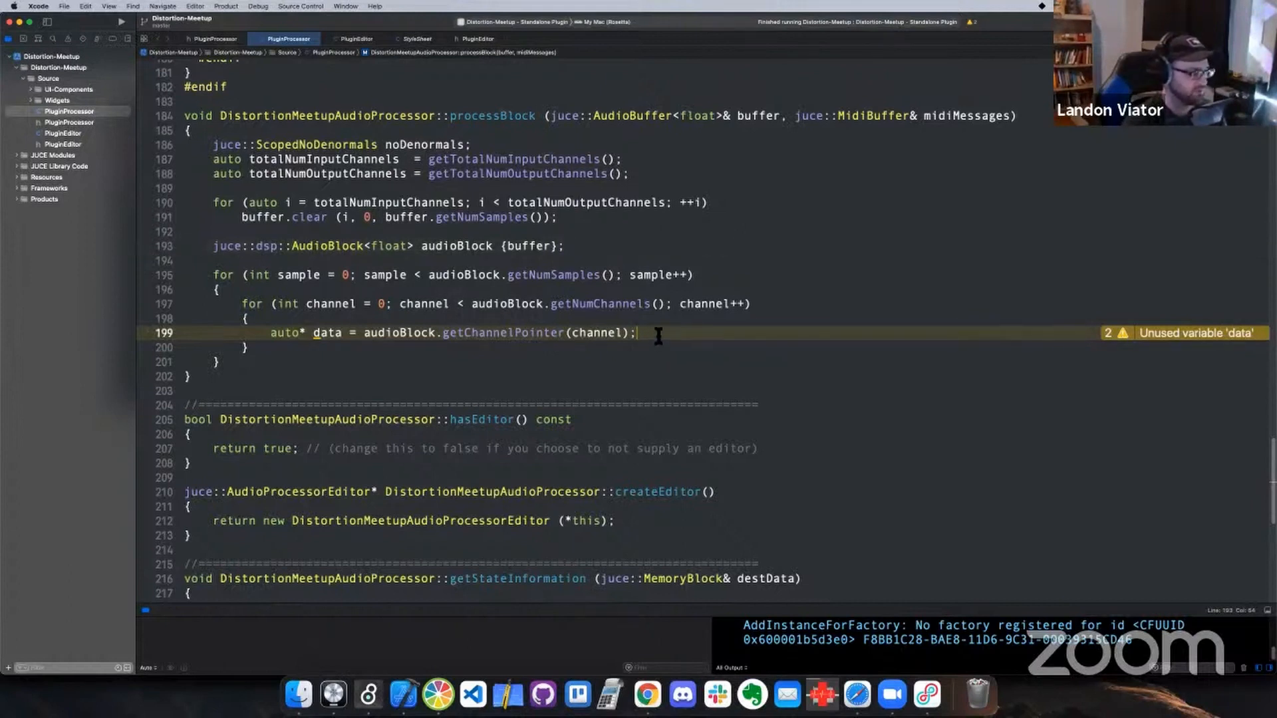
key("Return")
key("Return")
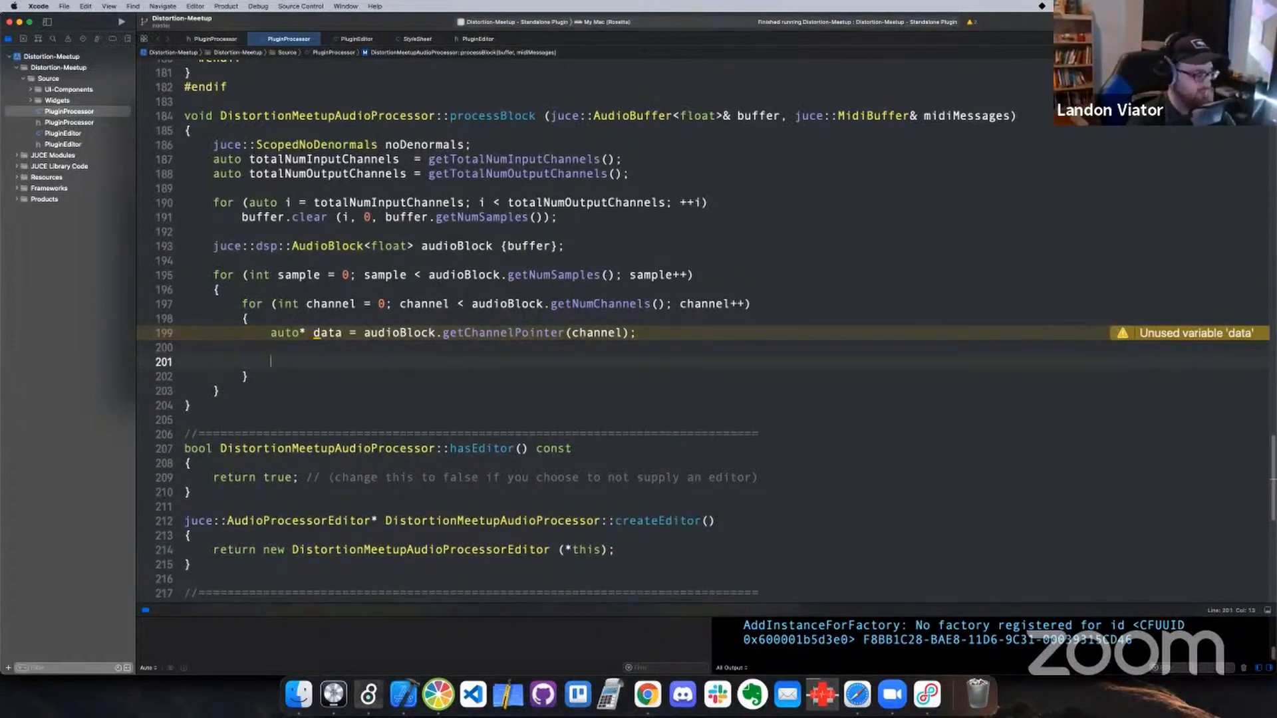
key("super+Tab")
key("super+Tab")
key("super+Tab")
key("super+Tab")
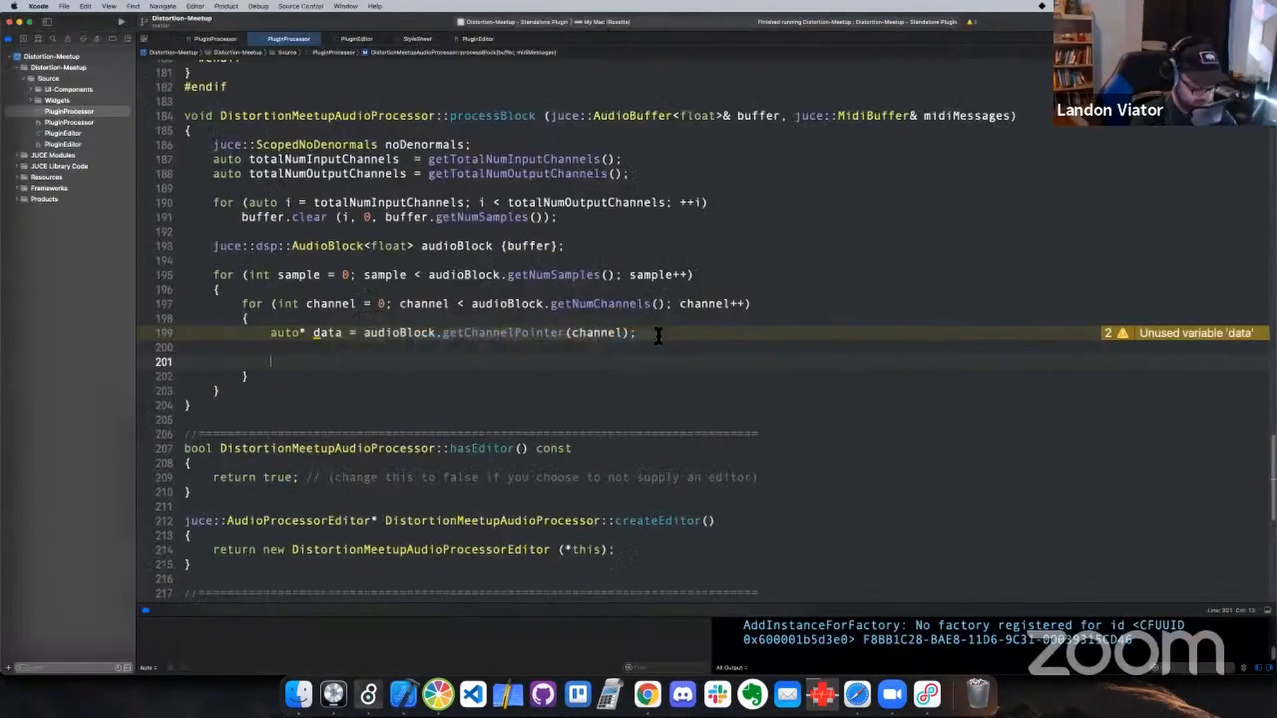
Begin the input variable declaration in the channel loop with const auto input = data[sample]
type("auto")
key("BackSpace")
key("BackSpace")
key("BackSpace")
key("BackSpace")
key("BackSpace")
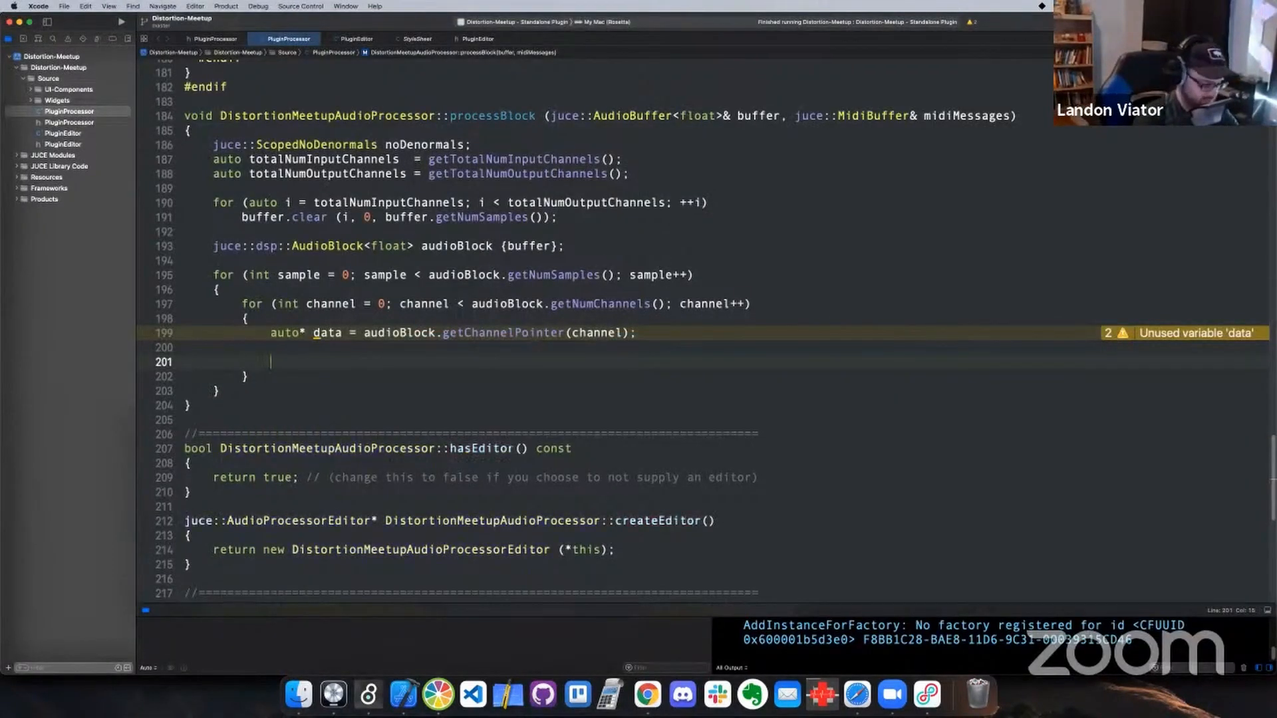
type("const auto")
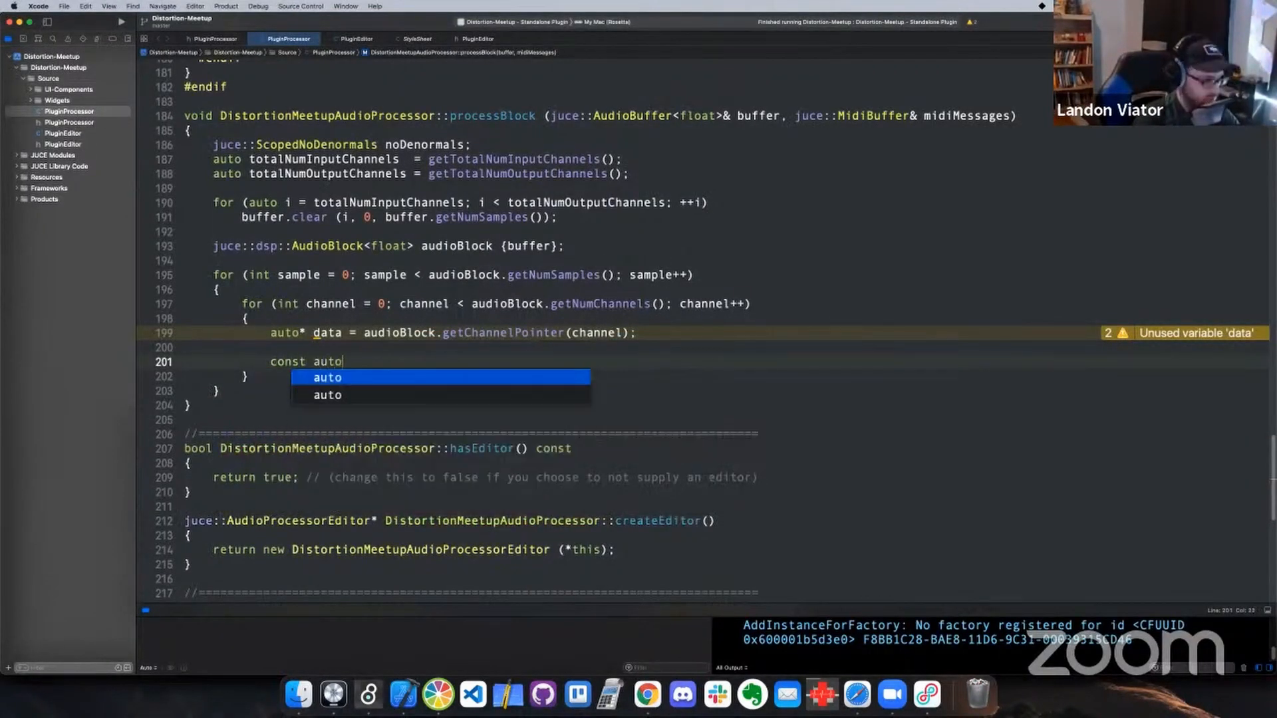
type(" inpurt")
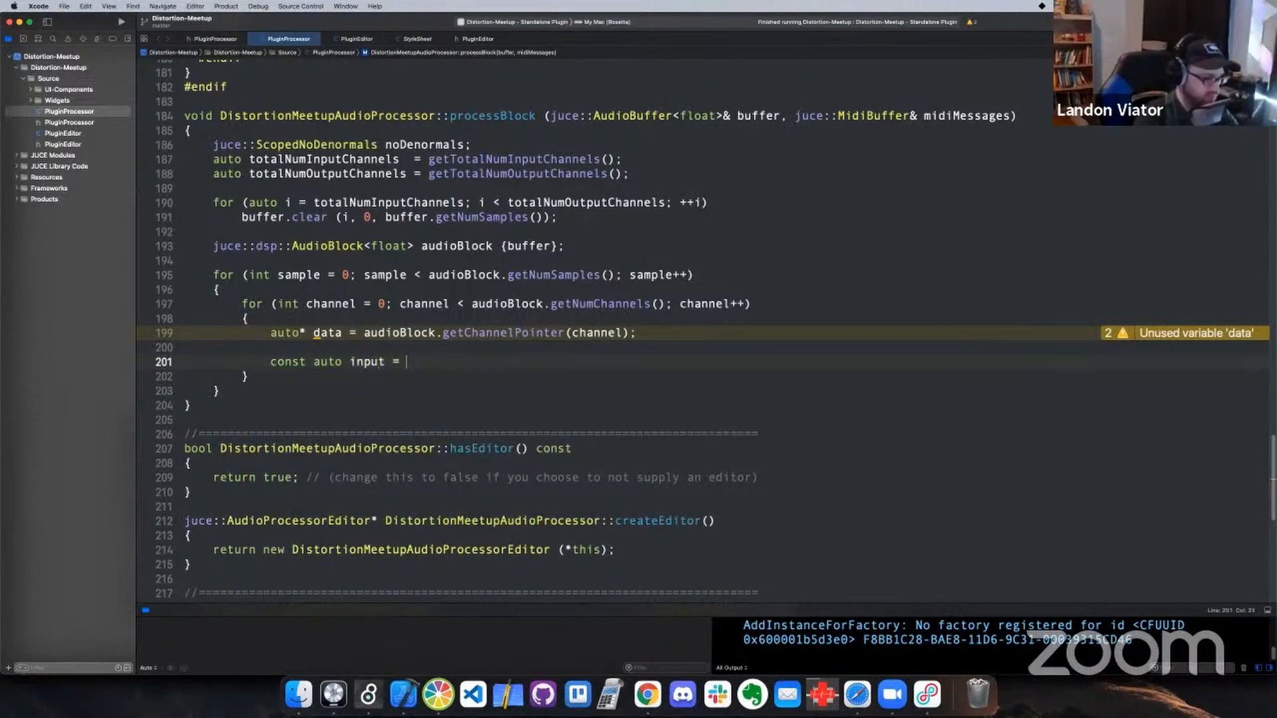
type(" = dat")
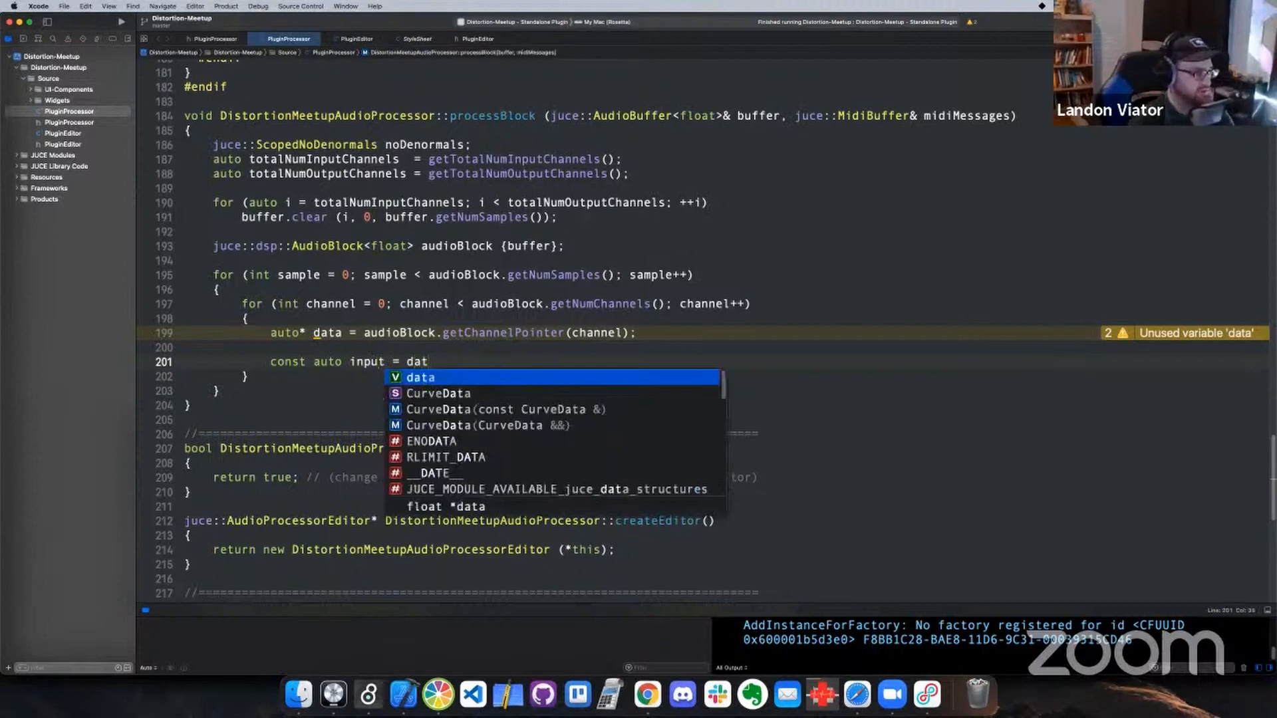
key("Return")
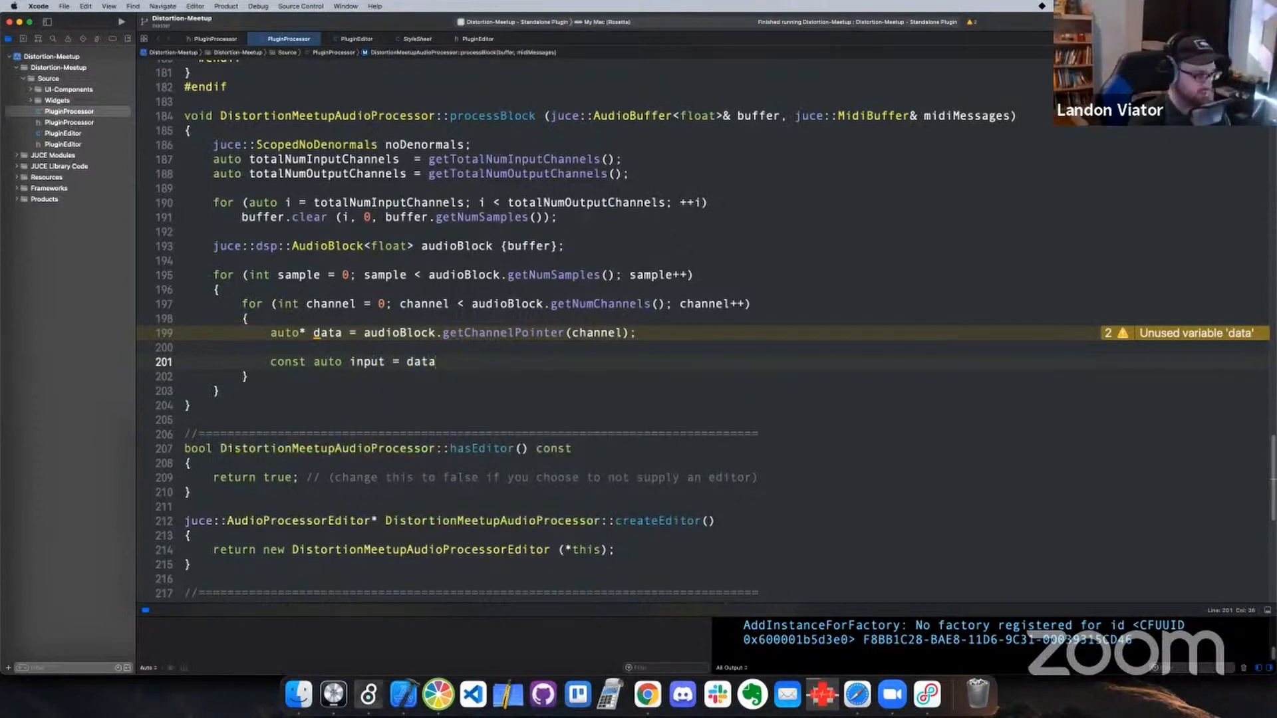
type("[sample")
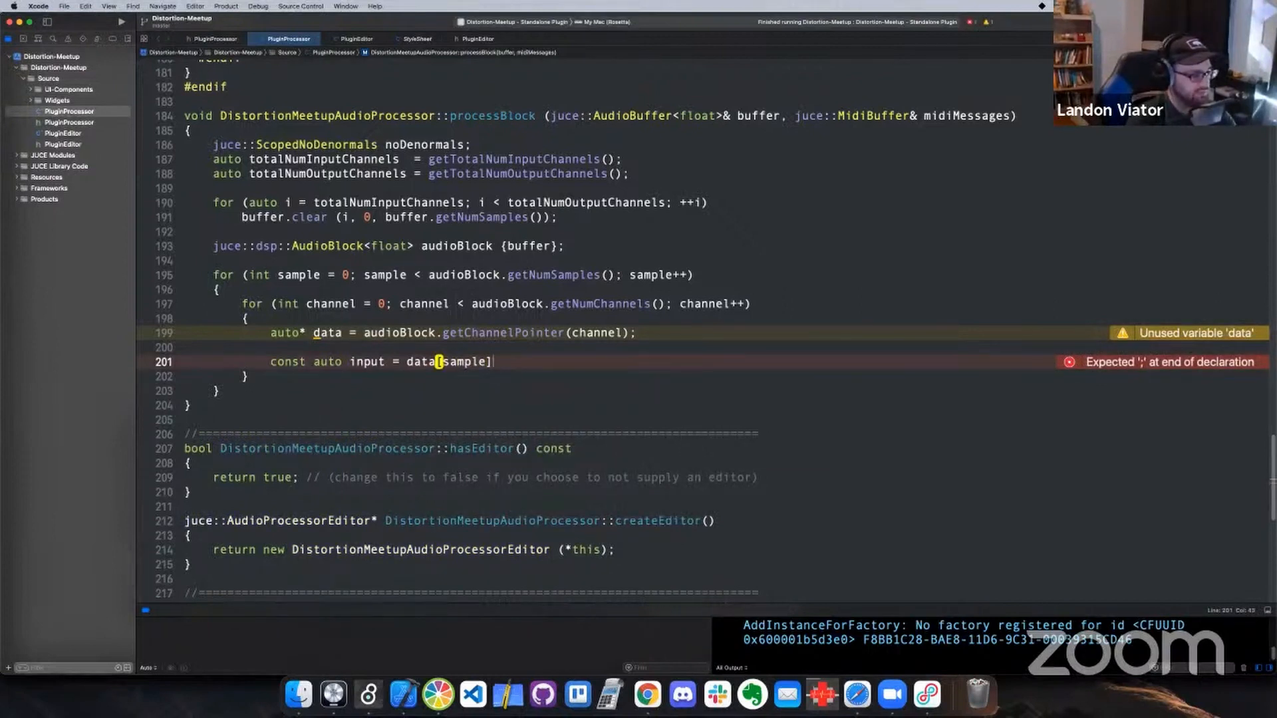
Check the gain variables in the PluginProcessor header and multiply data[sample] in the input declaration by a juce::Decibels::decibelsToGain call
left_click(81, 123)
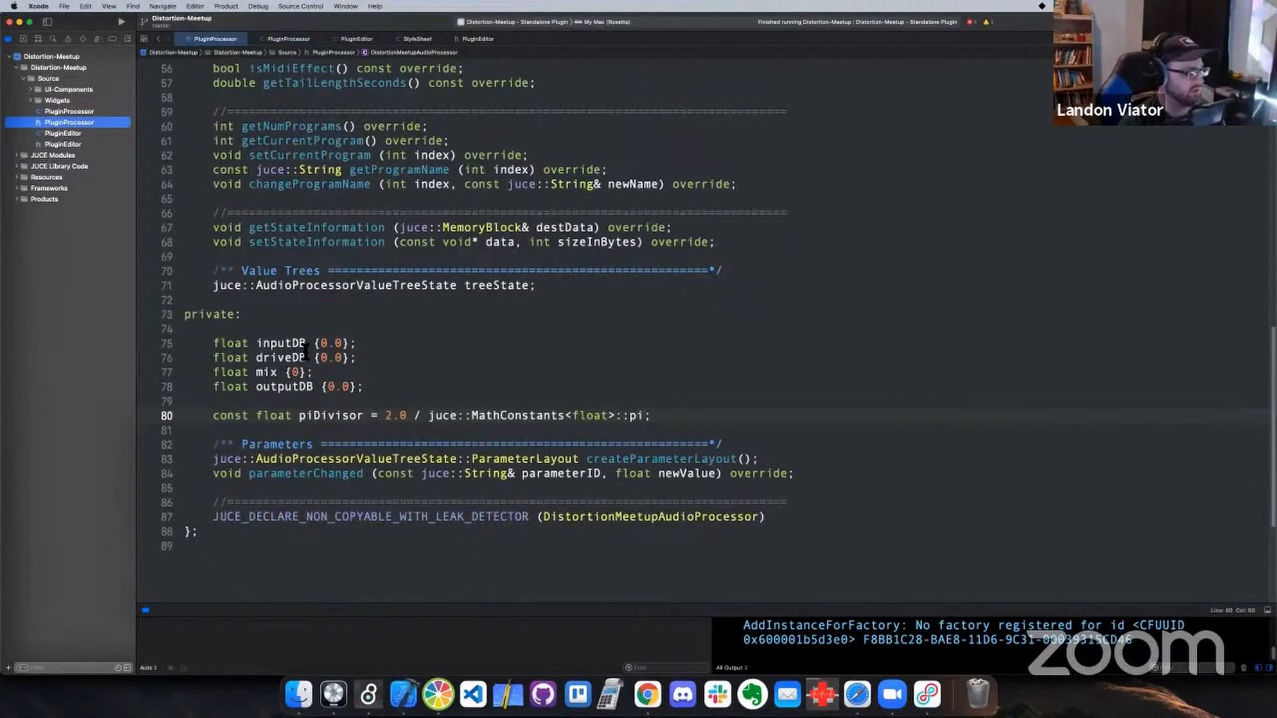
left_click(93, 111)
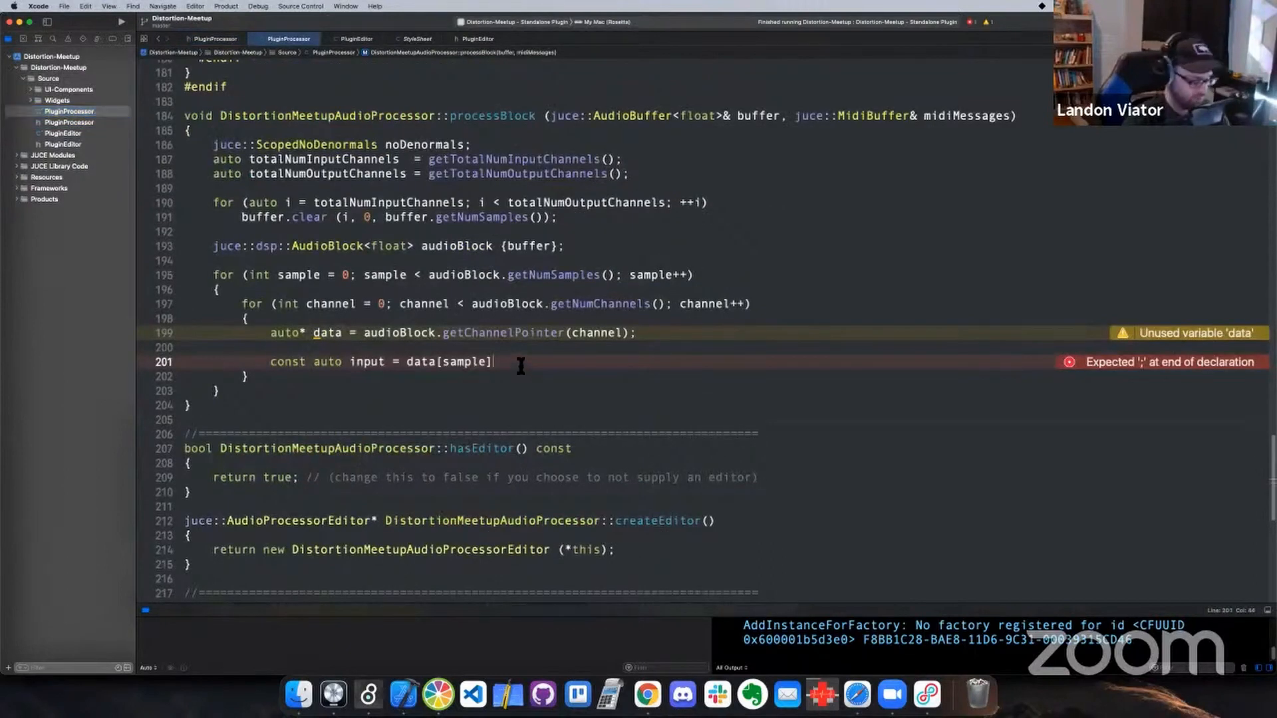
type("*")
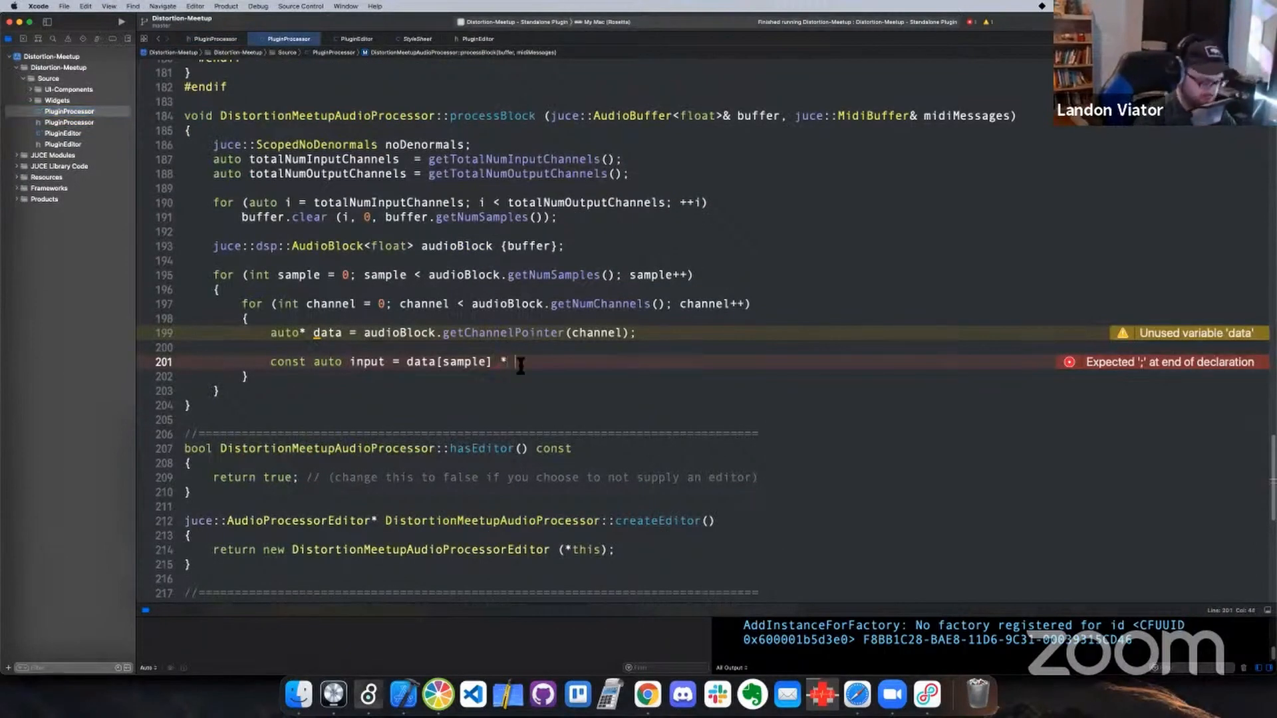
type(" juce")
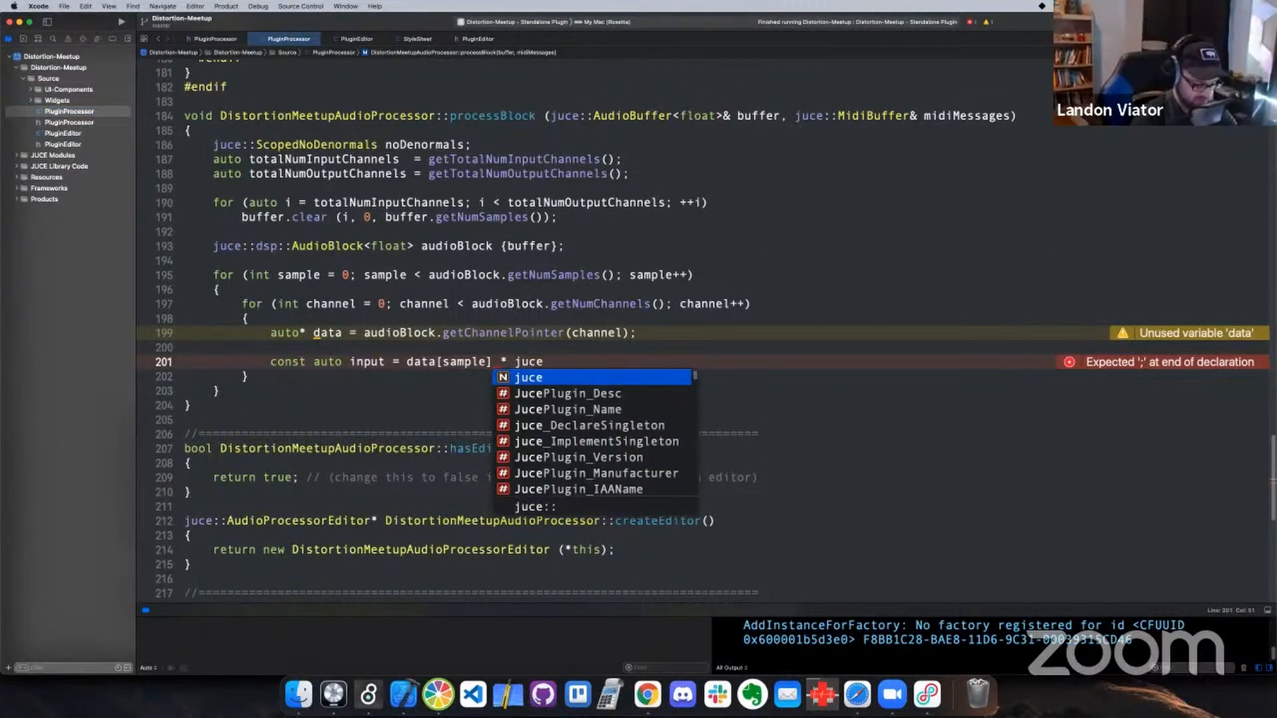
type("::Decibels")
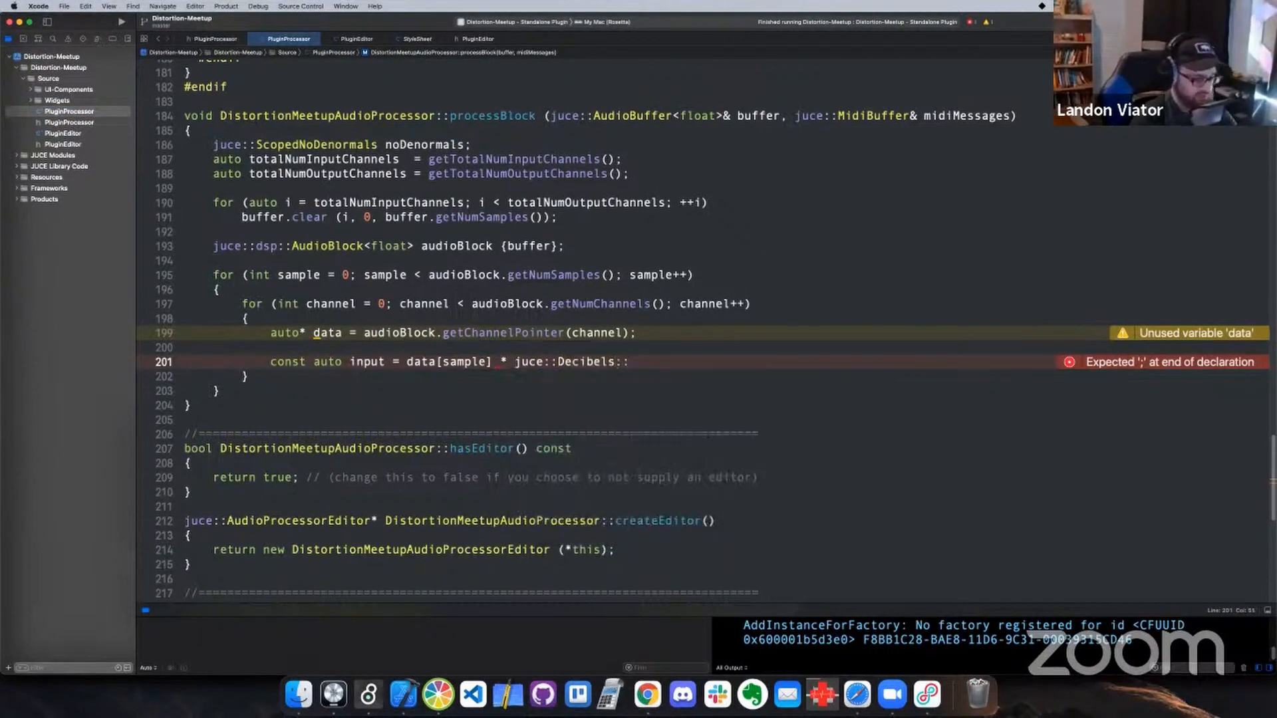
type("::")
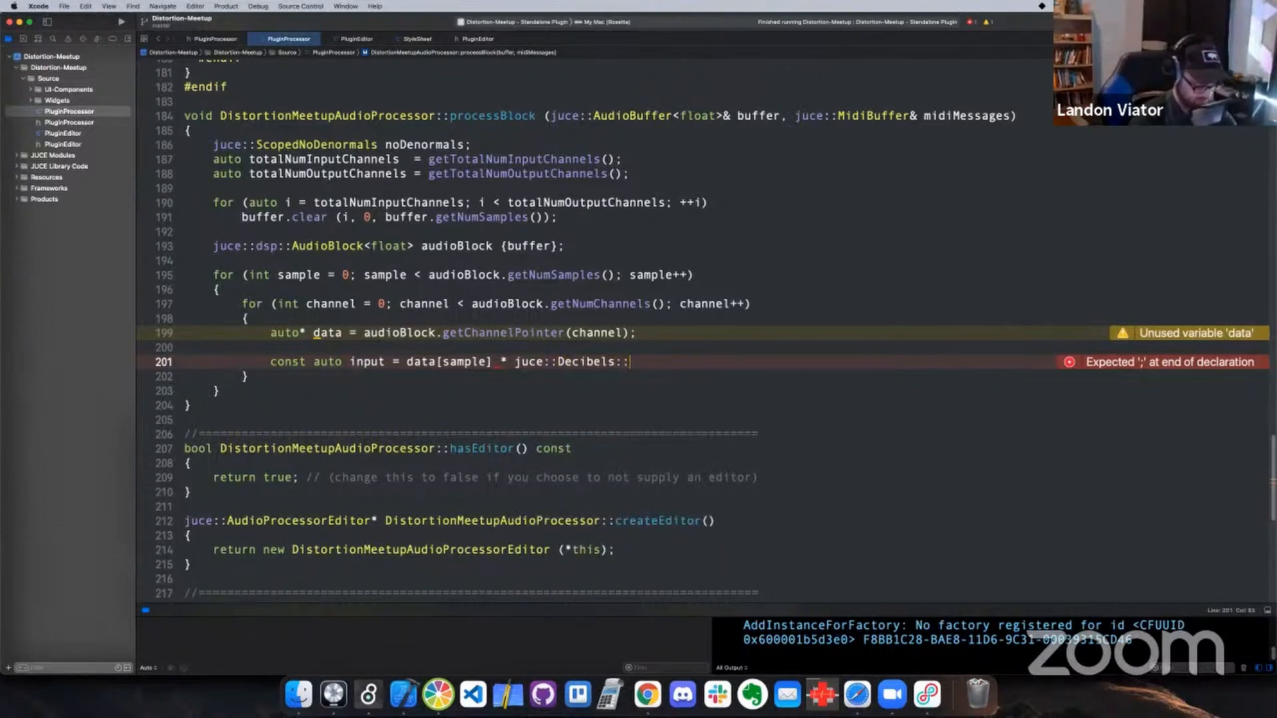
type("de")
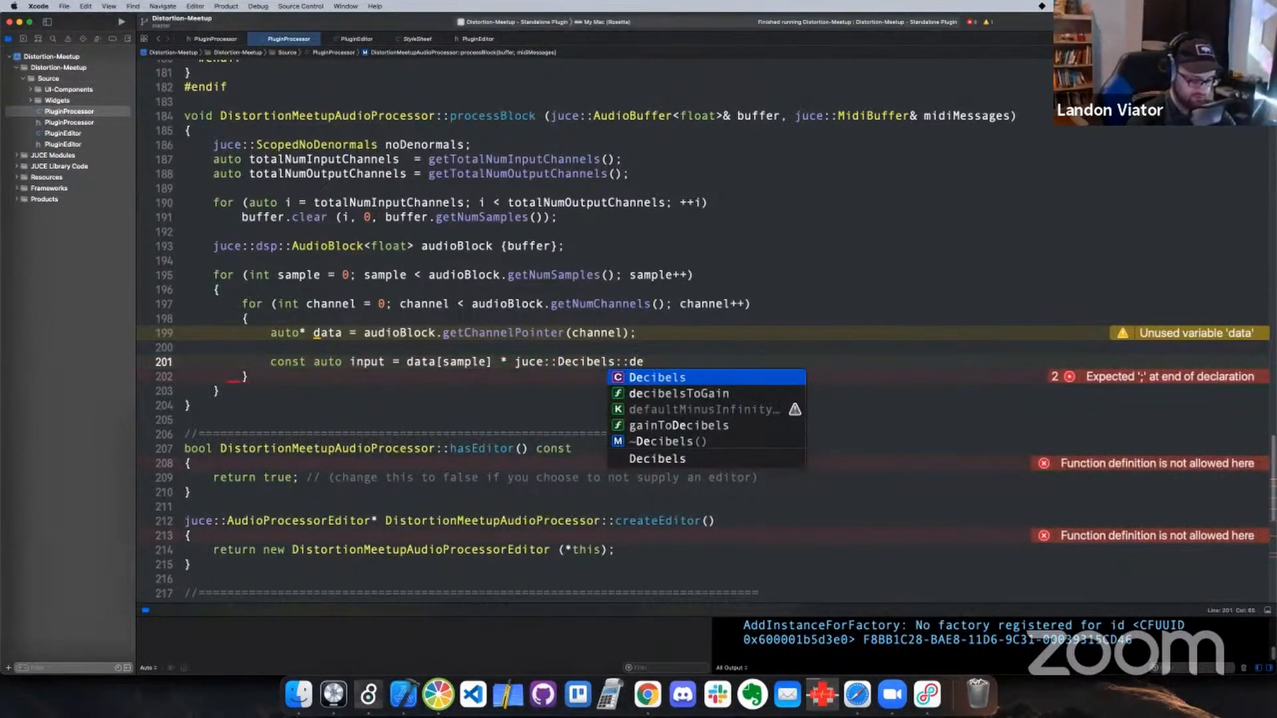
key("Down")
key("Return")
Pass inputDB to the decibelsToGain call and end the input declaration with a semicolon
type("in(in")
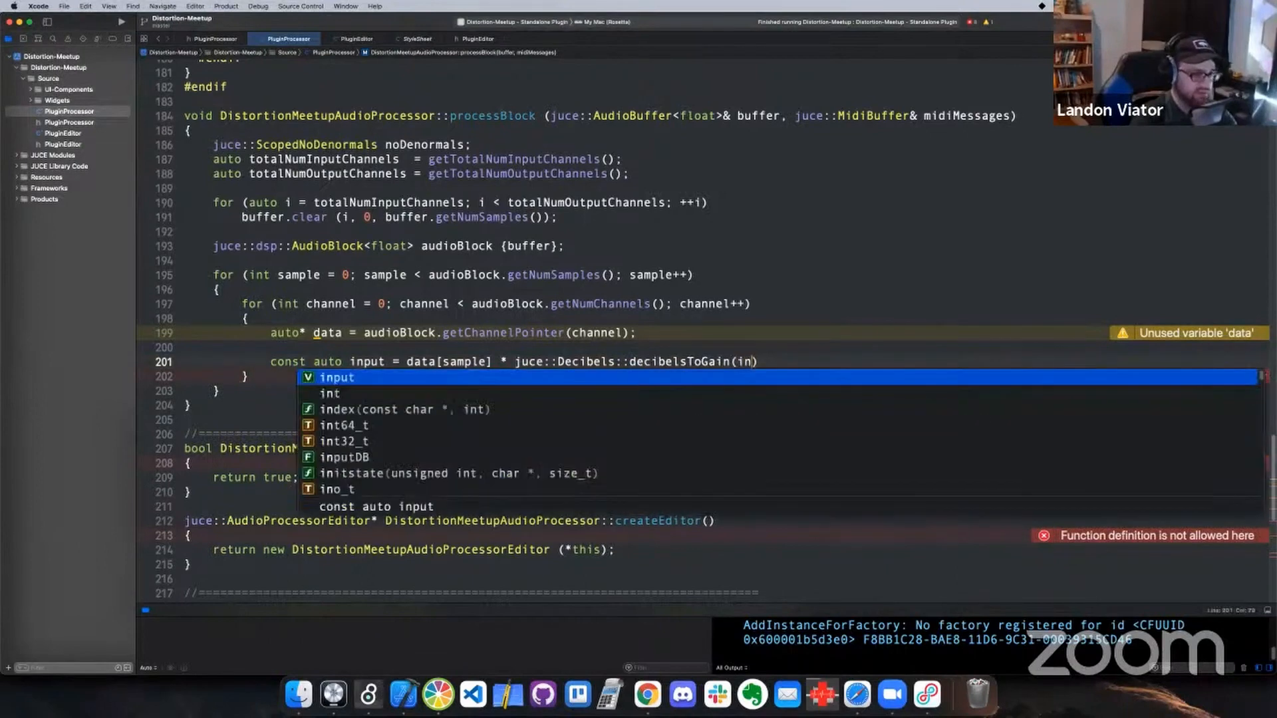
key("Down")
key("Down")
key("Down")
key("Down")
key("Down")
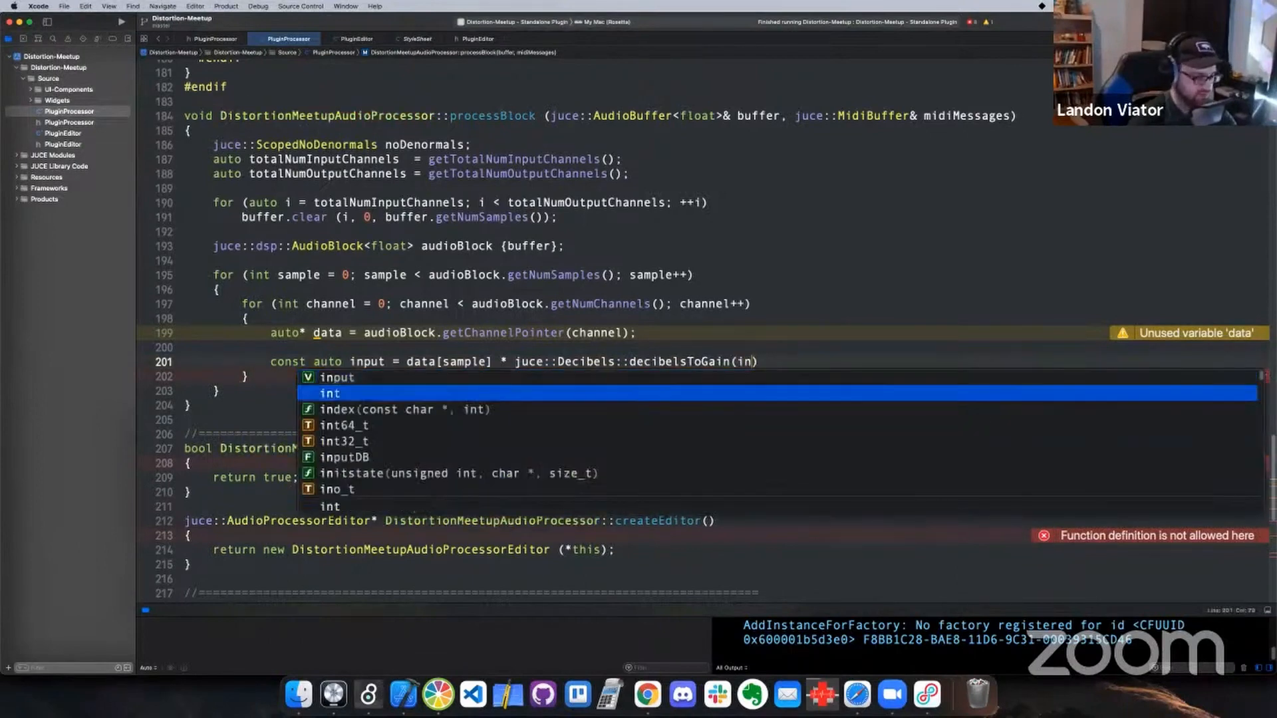
key("Return")
type(");")
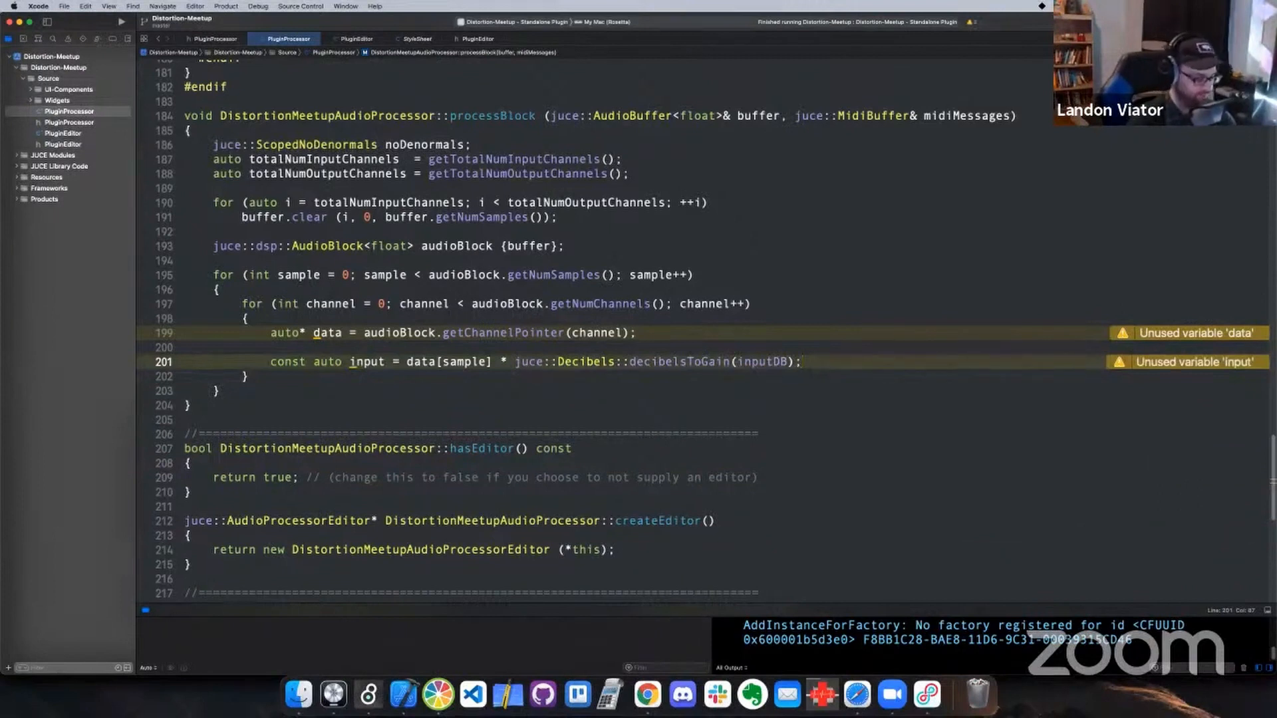
Leave an empty line below the input declaration and begin a new one with const softClip =
key("Return")
key("Return")
type("const ")
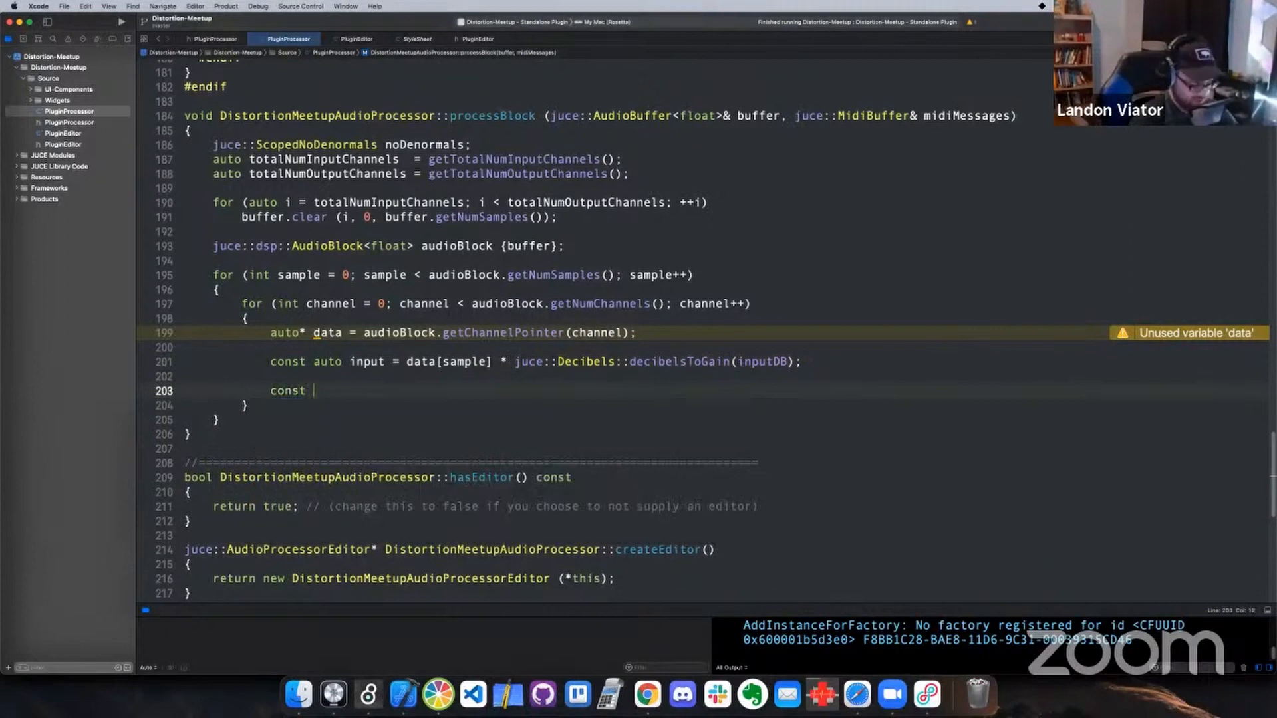
type("softClip")
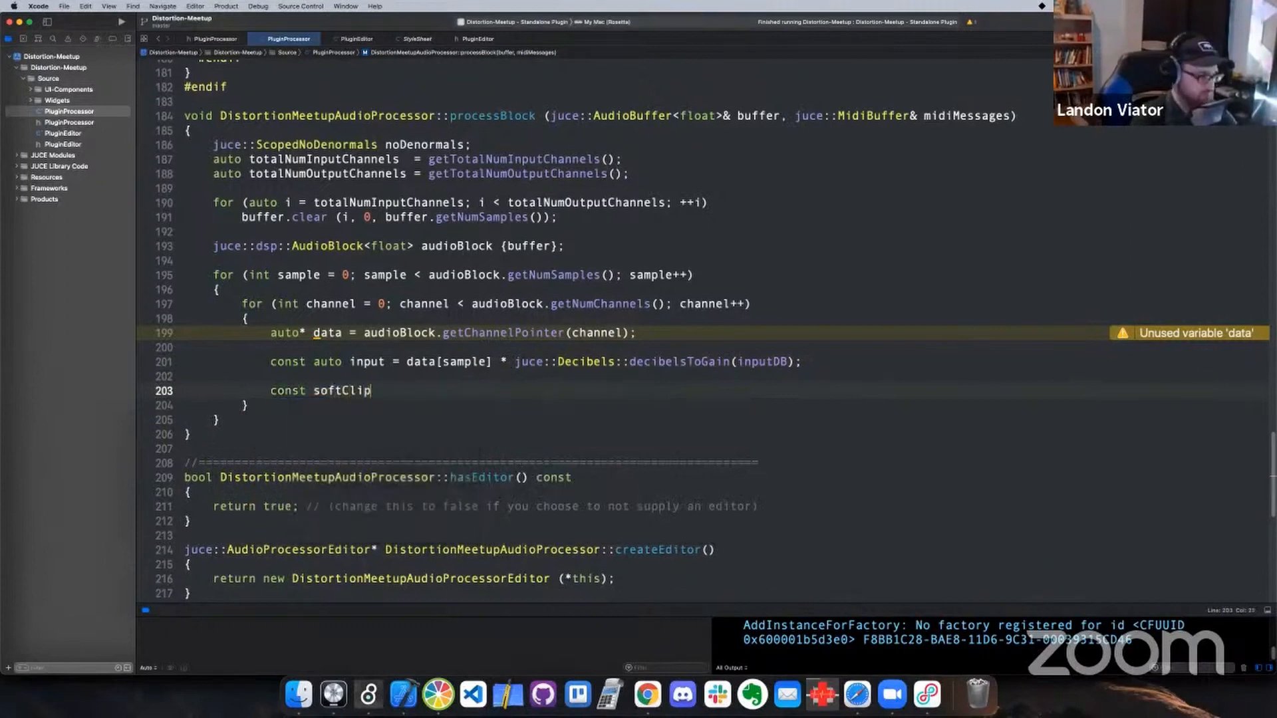
type(" =")
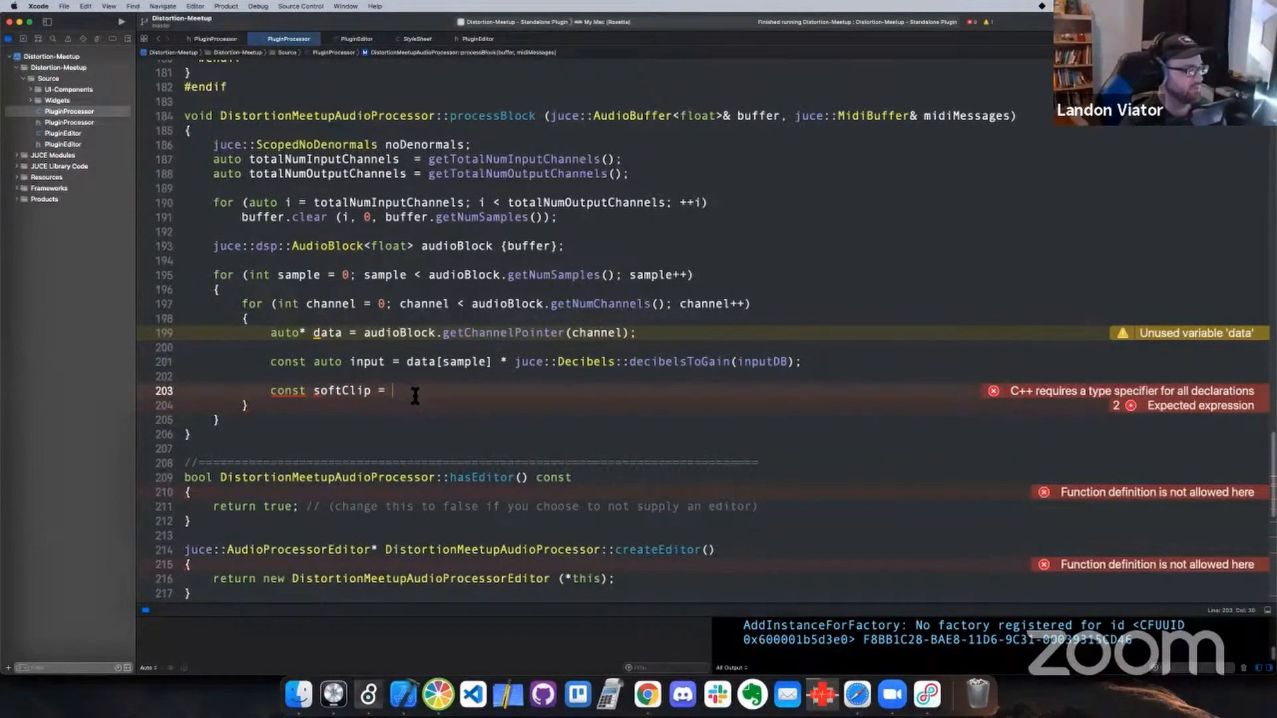
Check the piDivisor constant in the PluginProcessor header and insert the auto type before softClip in processBlock
left_click(90, 124)
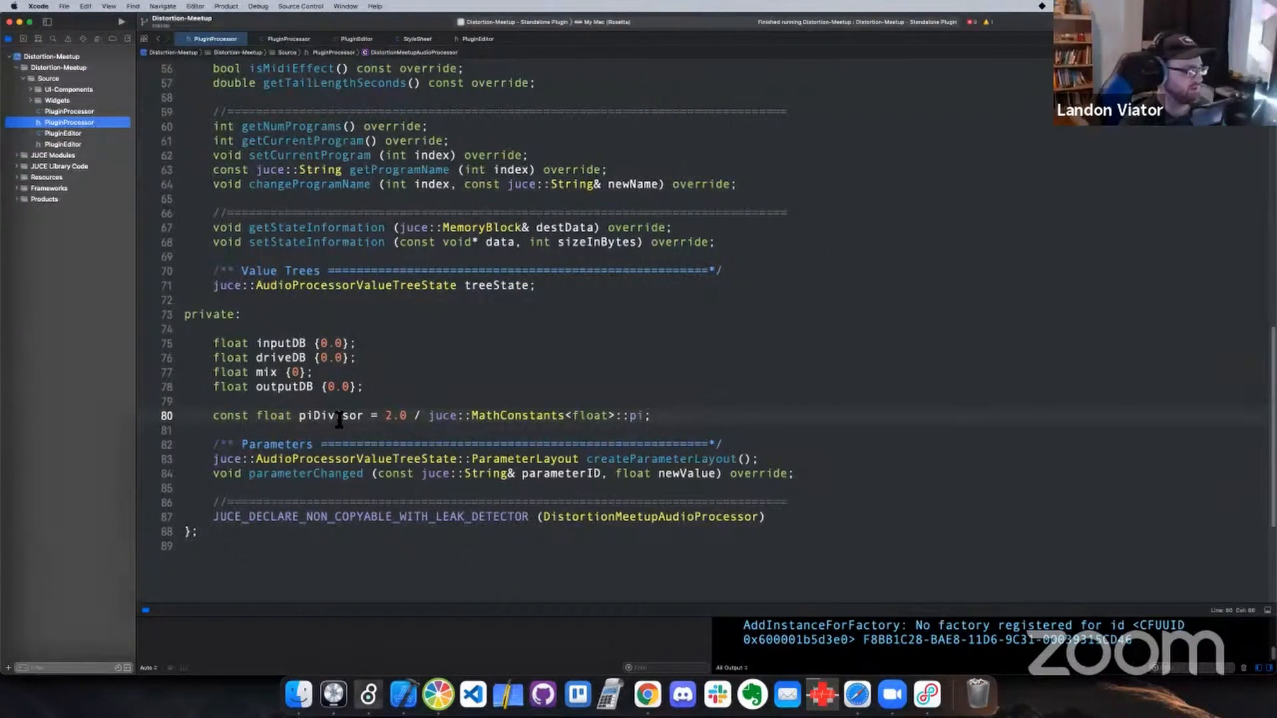
left_click(97, 110)
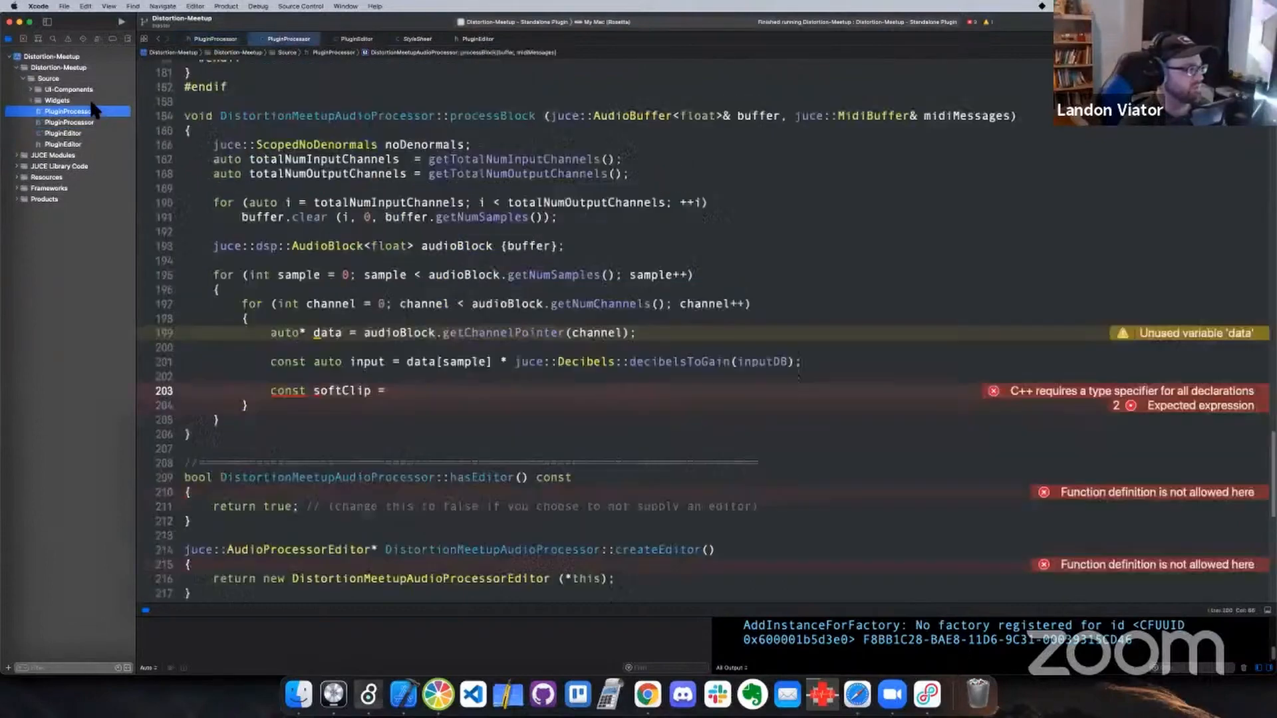
left_click(413, 392)
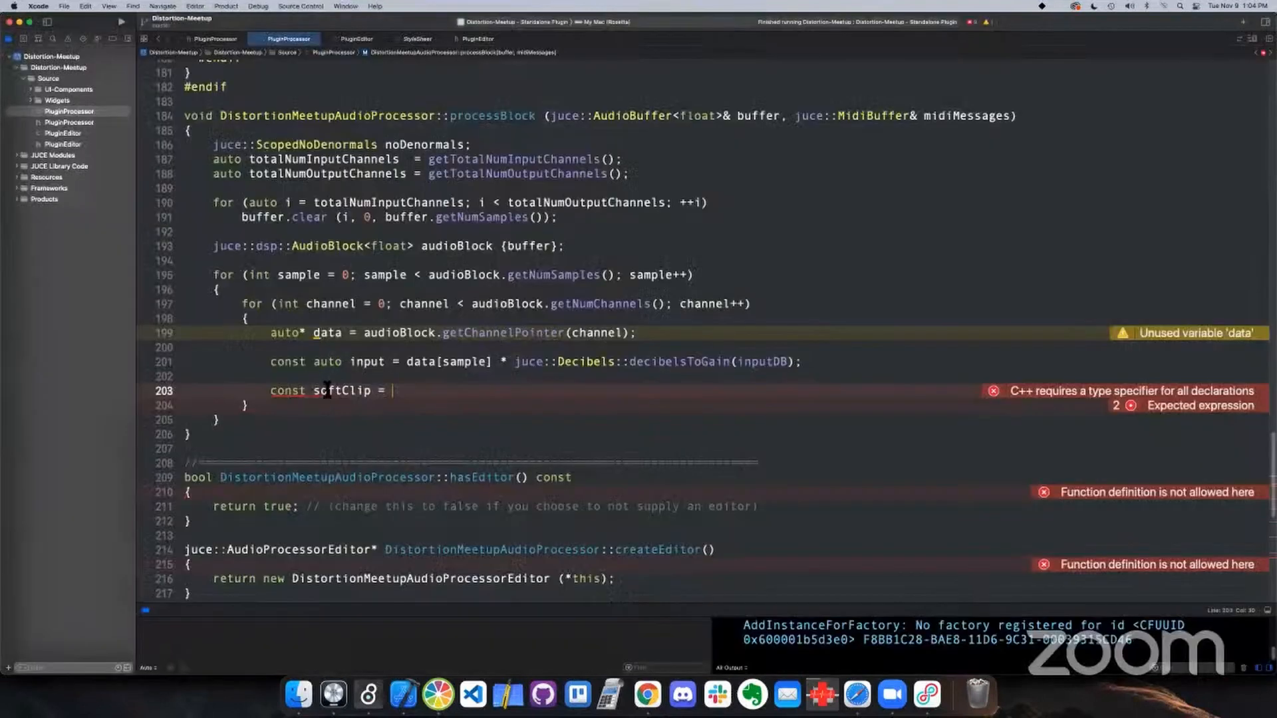
left_click(314, 389)
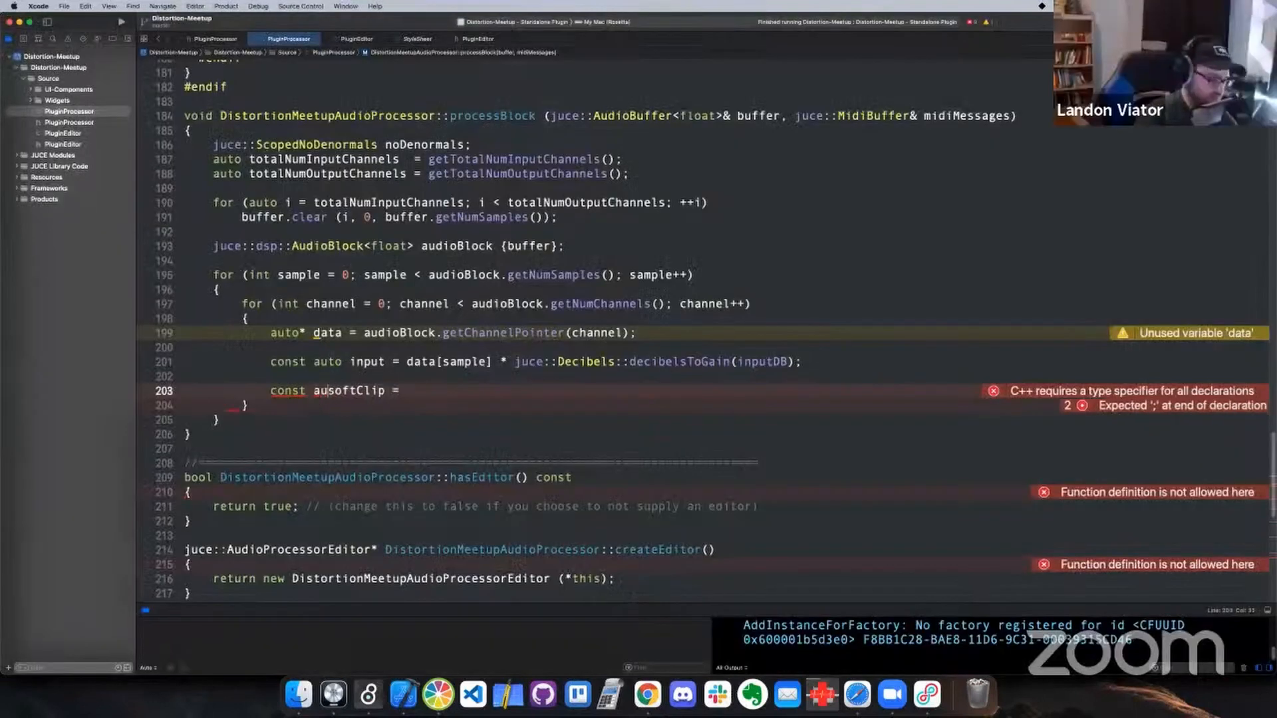
type("auto")
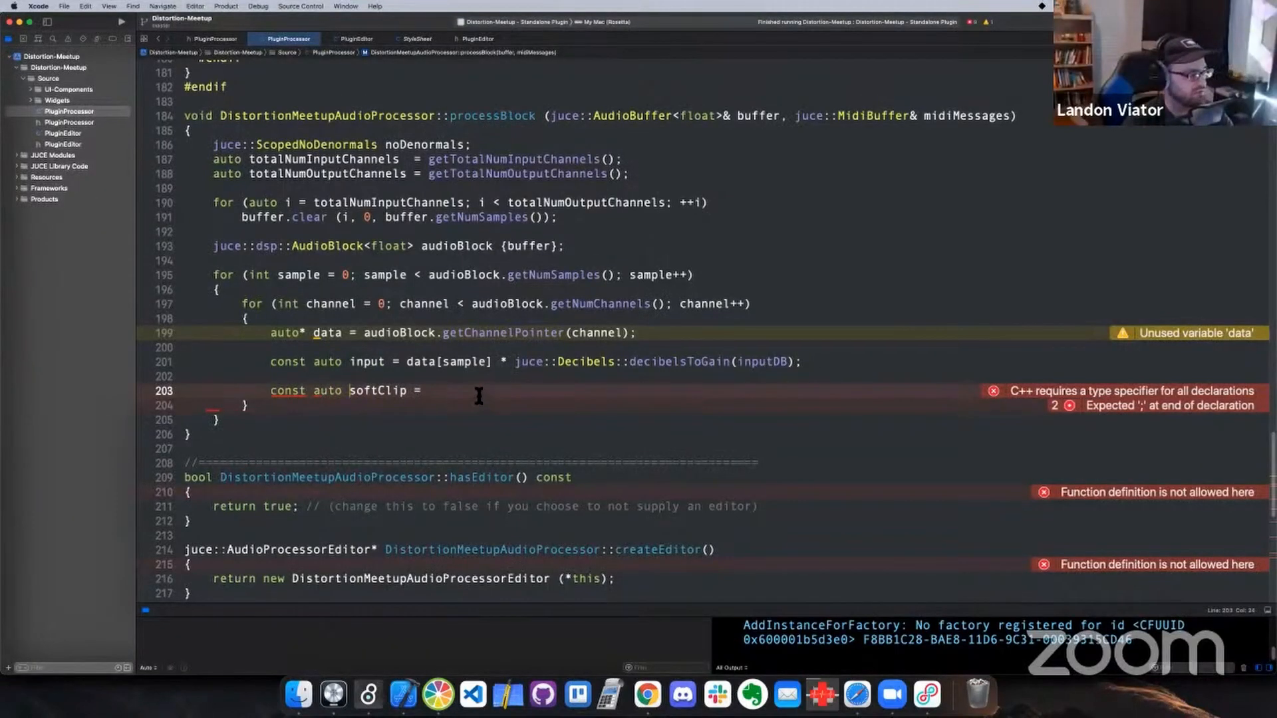
left_click(479, 396)
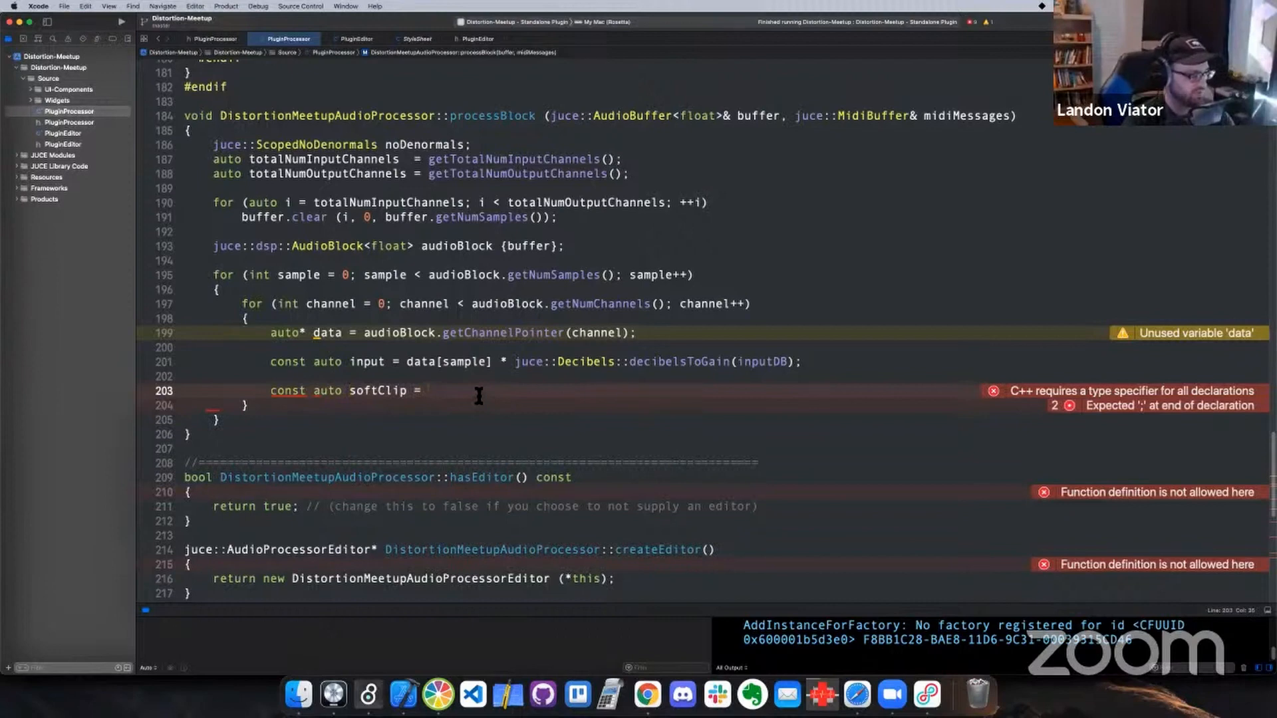
Assign softClip the product of piDivisor and a std::atanf call
type("pi")
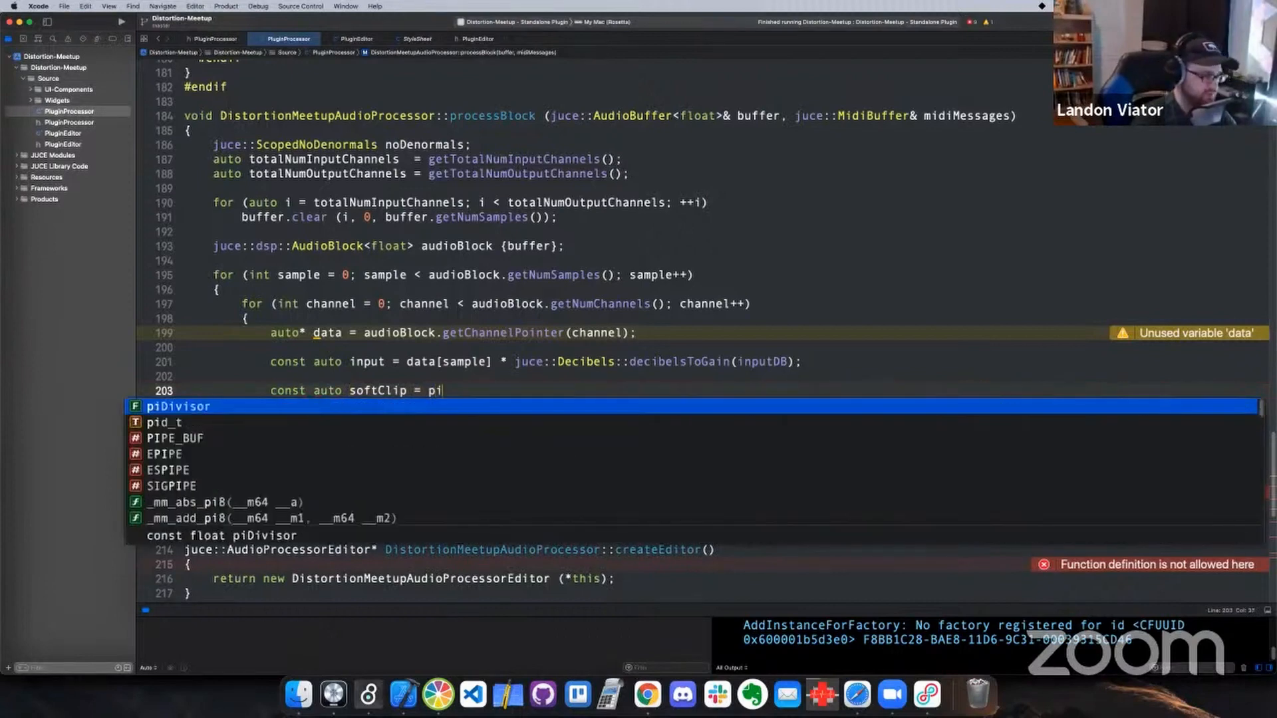
key("Return")
type("*")
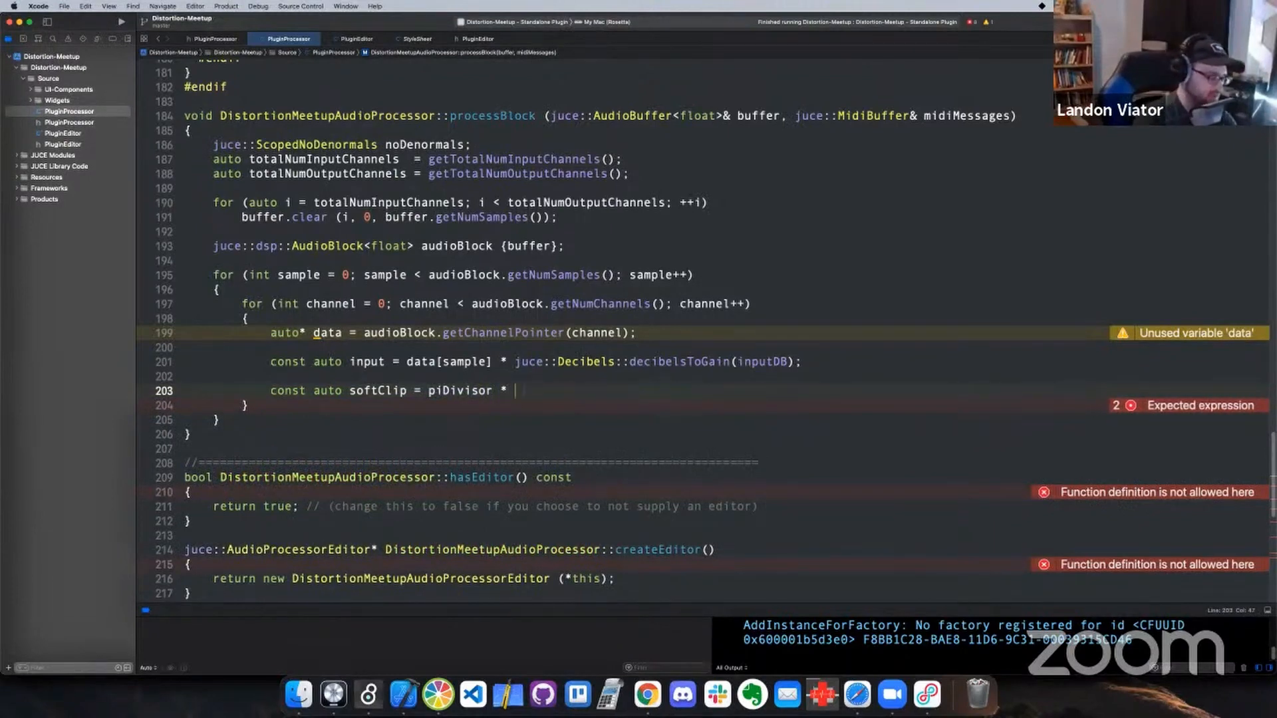
type(" std")
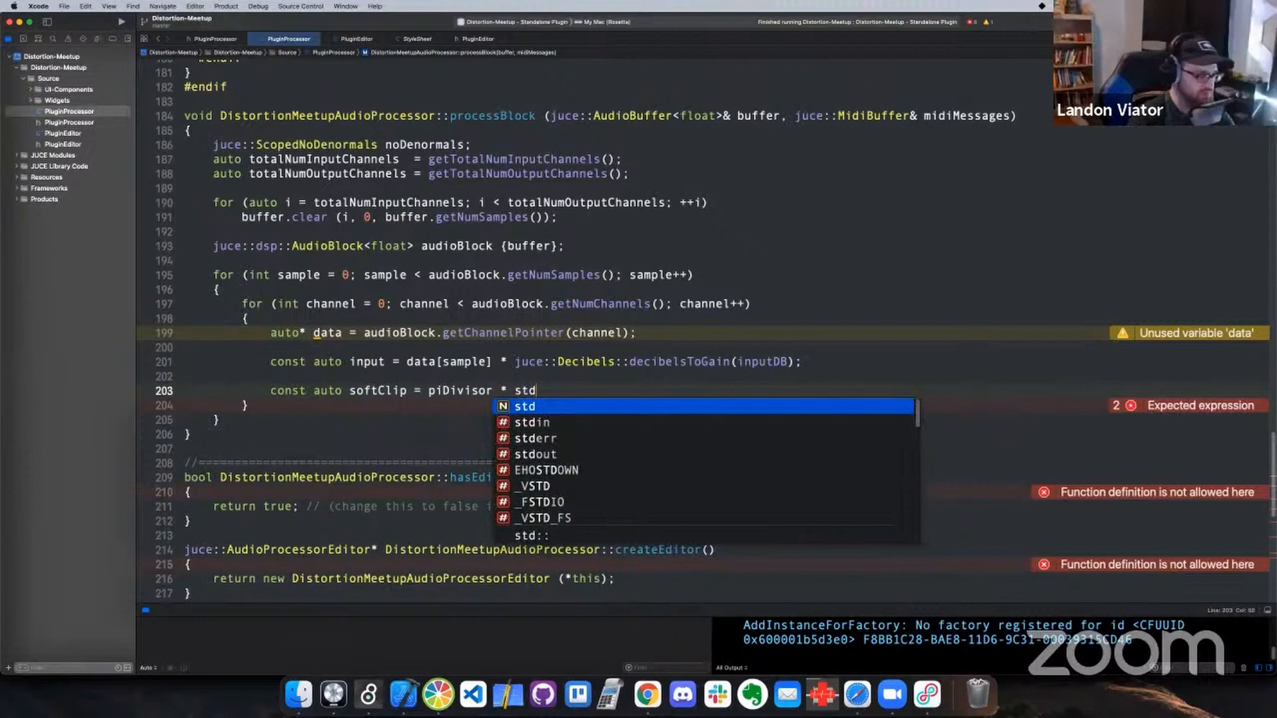
type("::at")
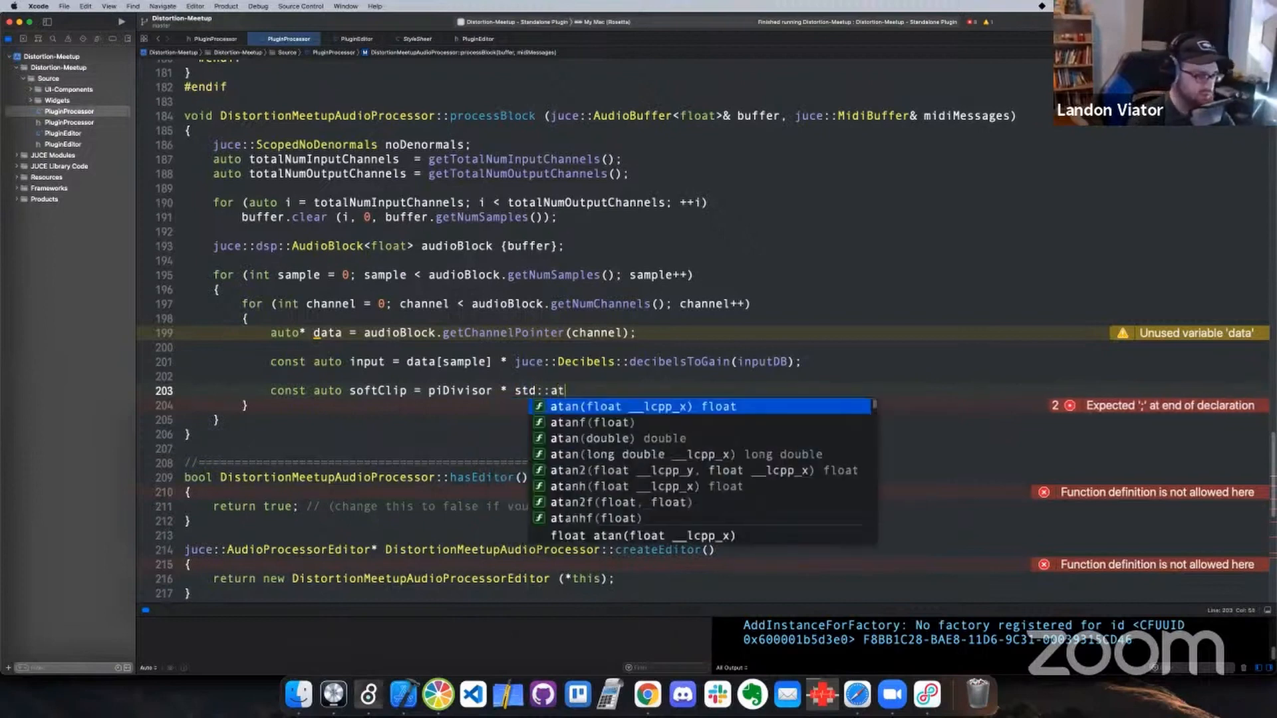
key("Down")
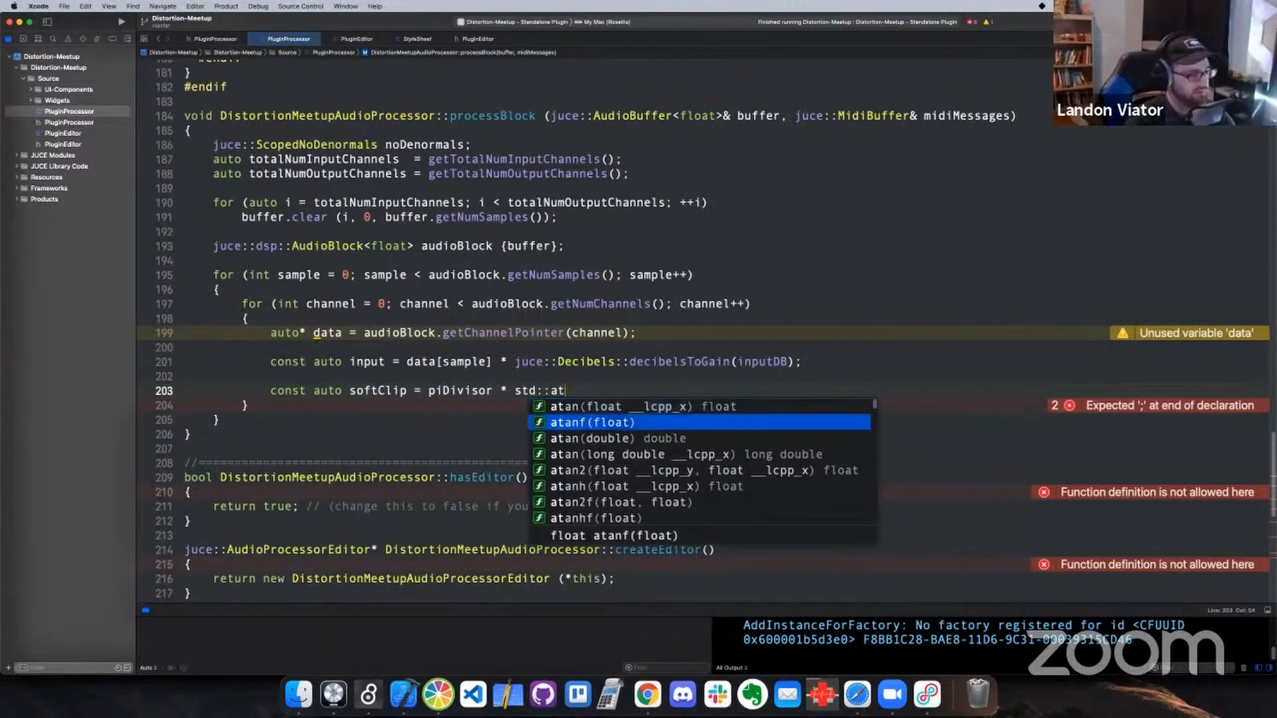
key("Return")
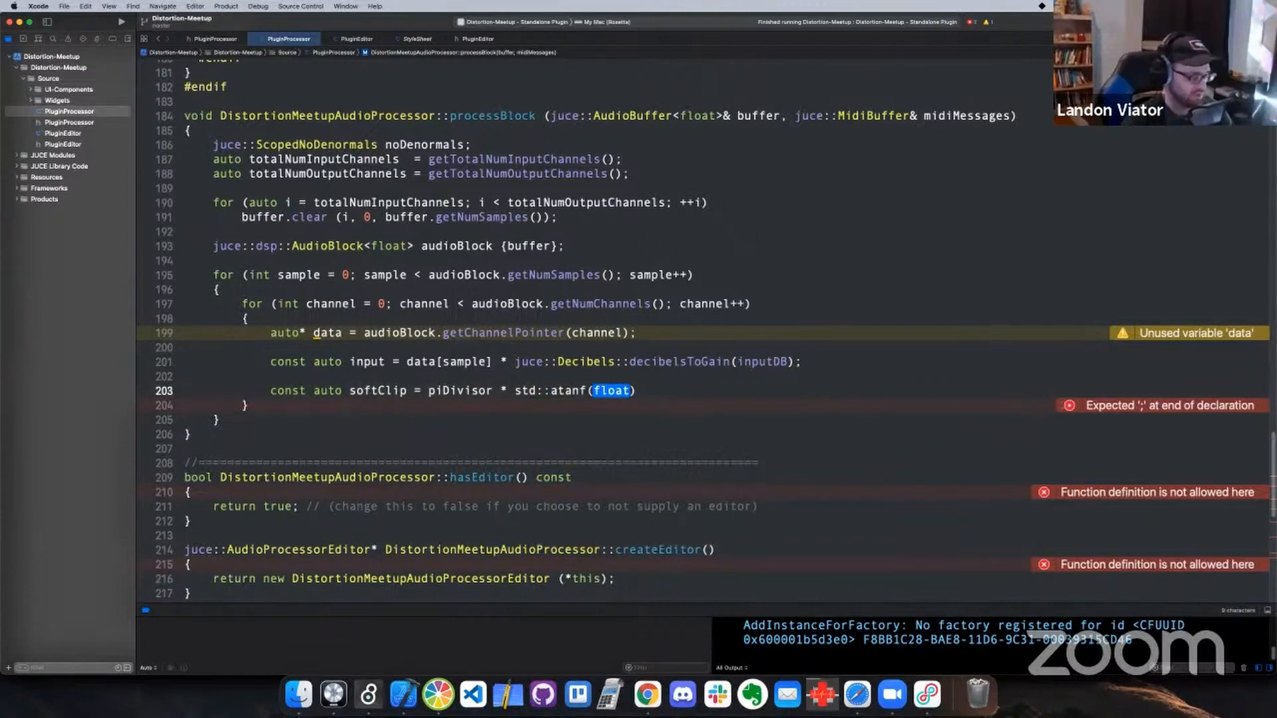
Fill the atanf argument with input multiplied by a copy of juce::Decibels::decibelsToGain(inputDB) from the input declaration
type("in")
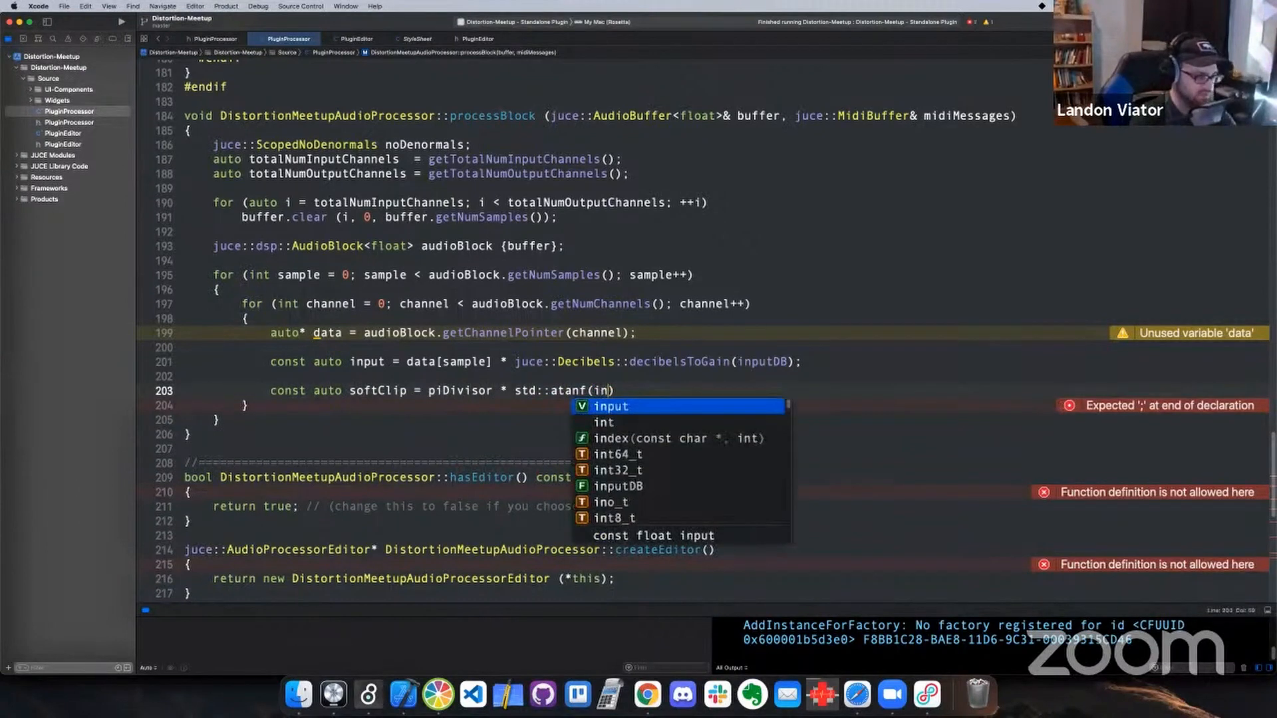
key("Return")
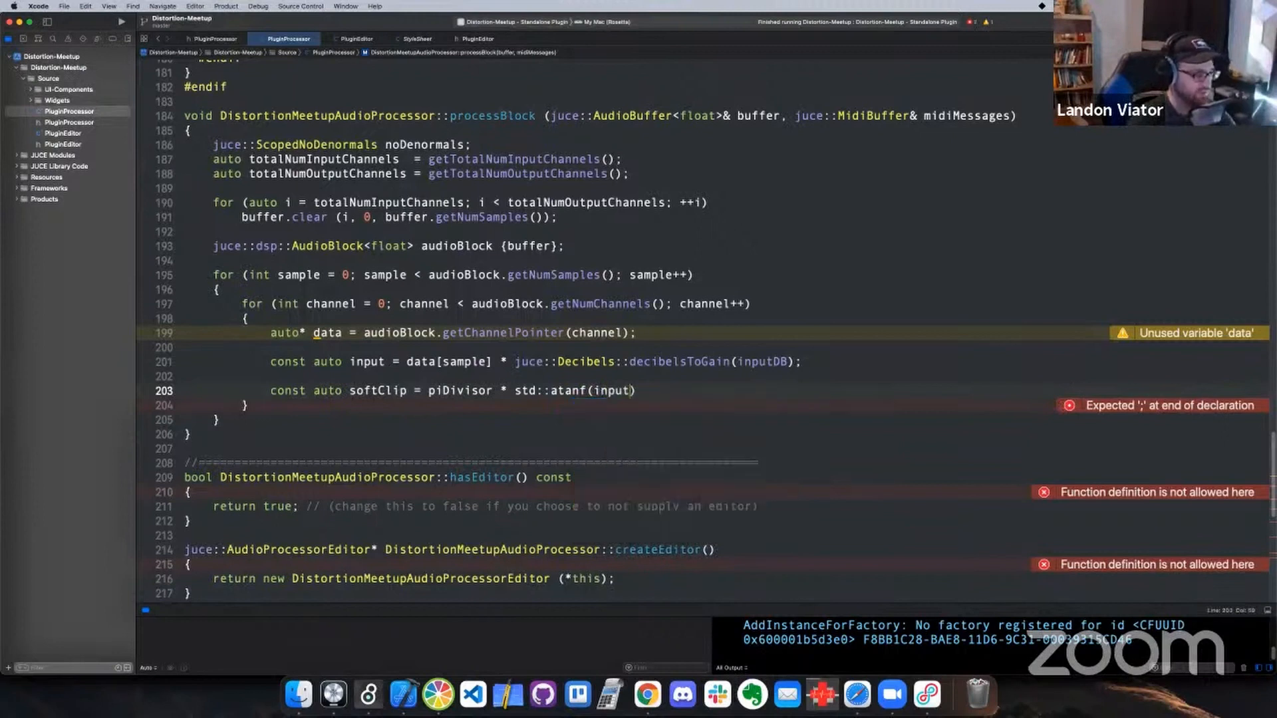
type("*")
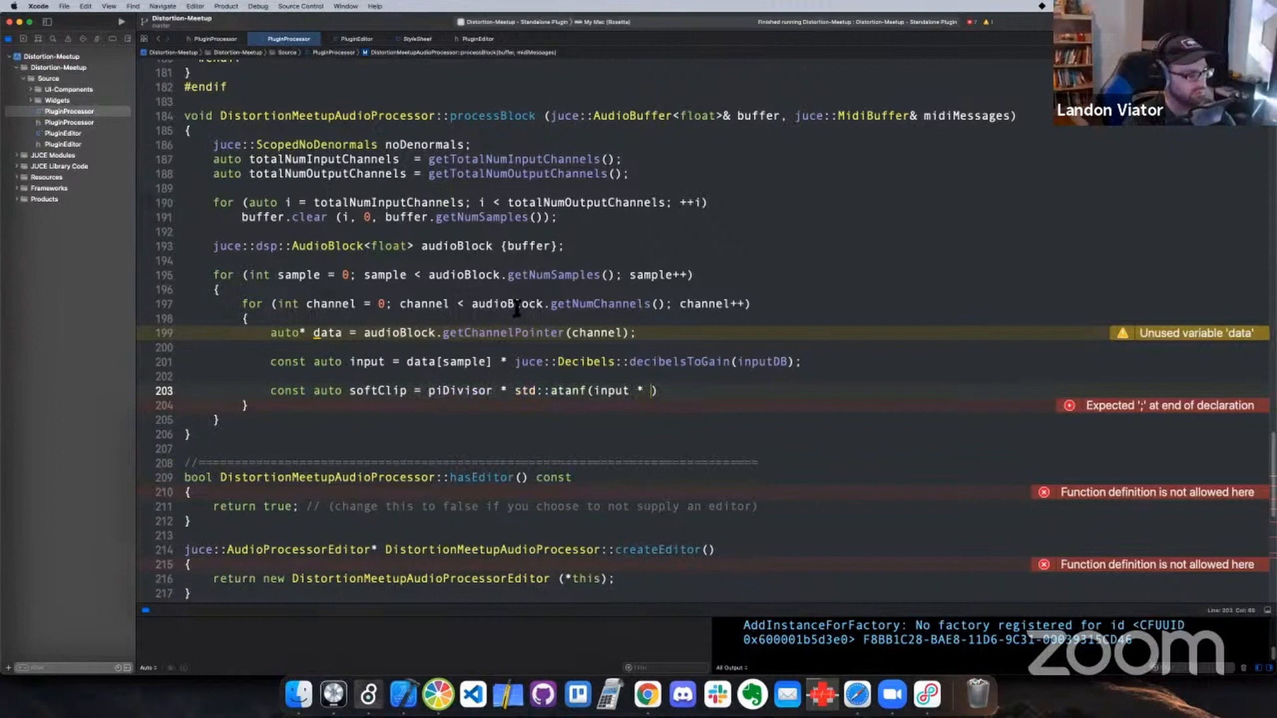
left_click_drag(794, 362, 509, 361)
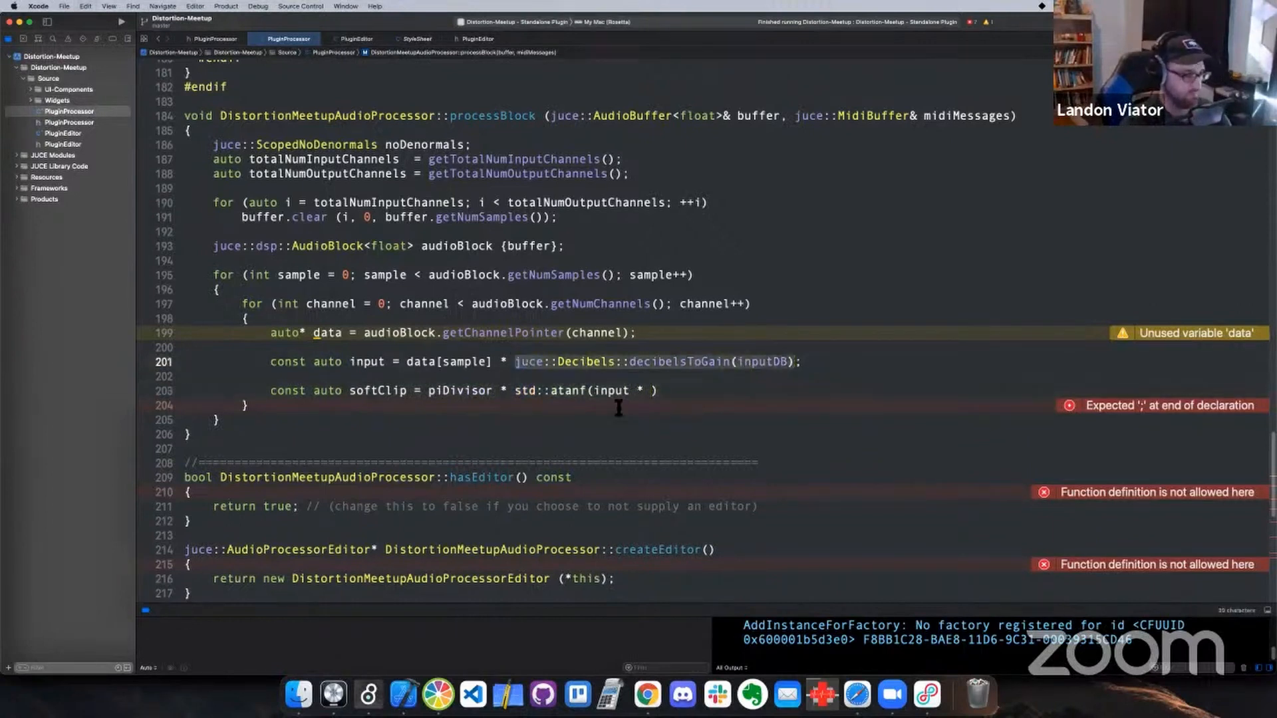
key("super+c")
left_click(653, 393)
key("super+v")
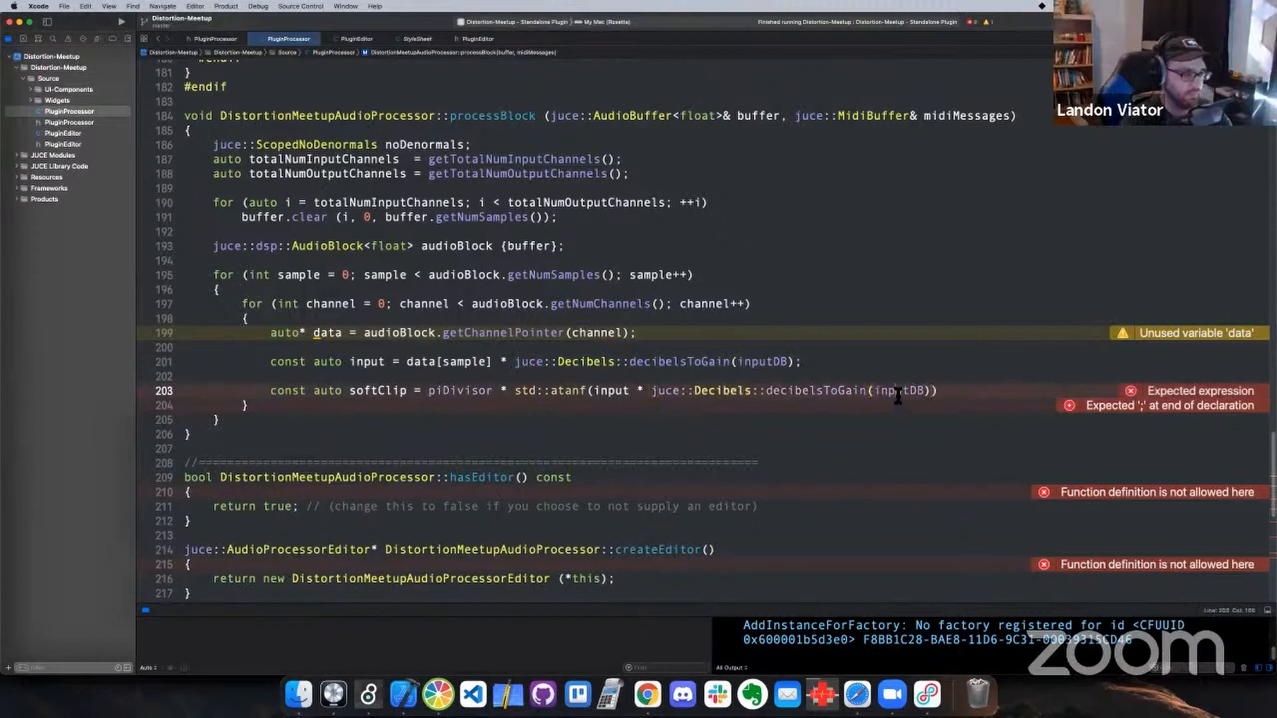
Replace inputDB with driveDB in the softClip expression and end the statement with a semicolon
double_click(898, 392)
type("driveDB")
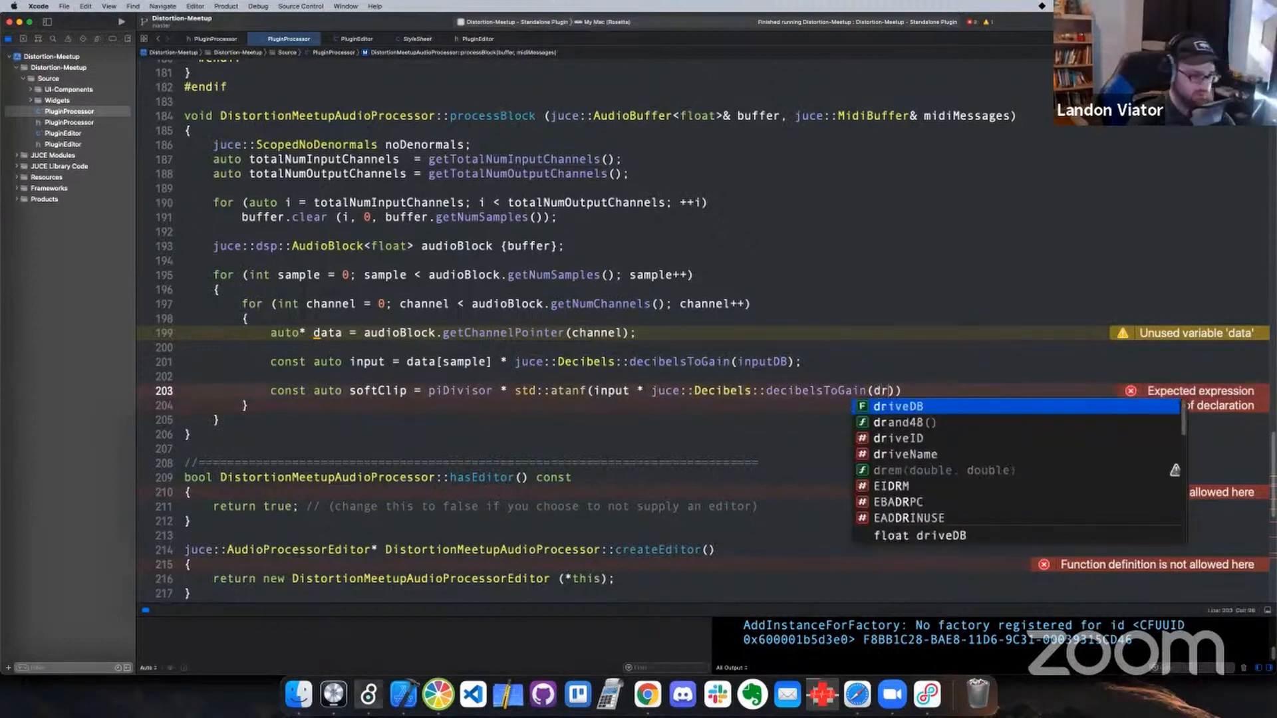
key("Return")
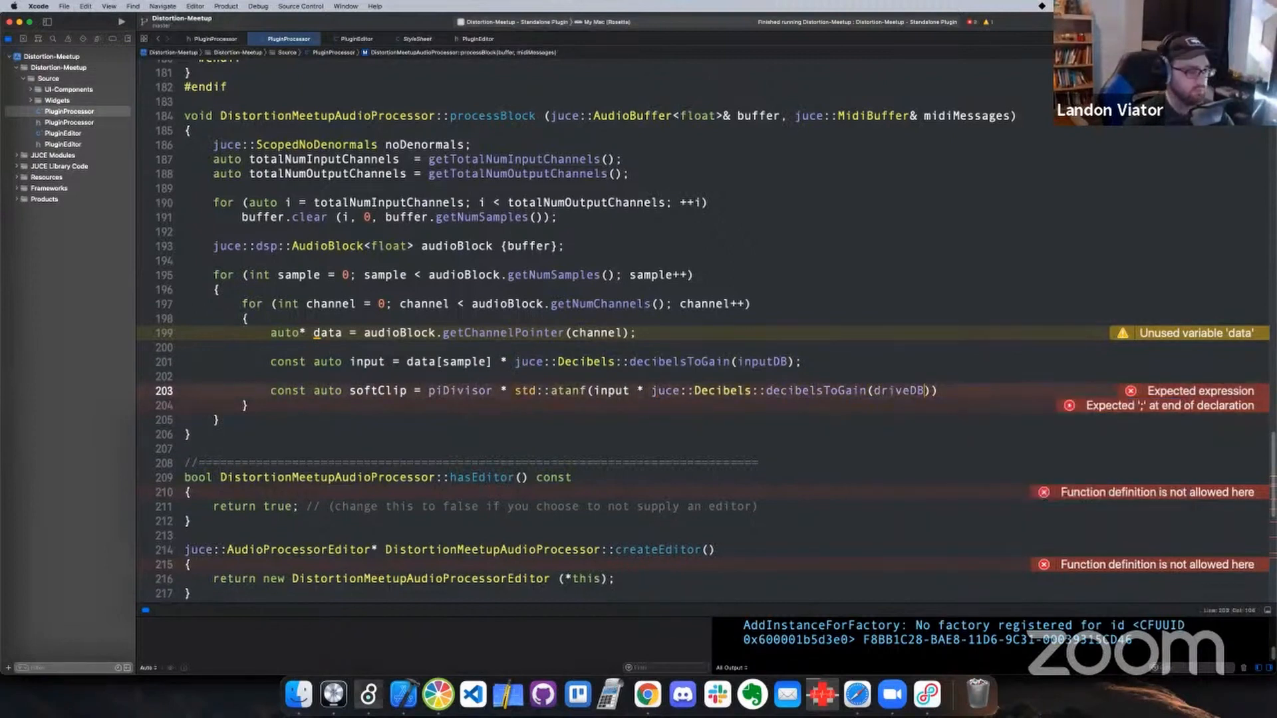
key("Right")
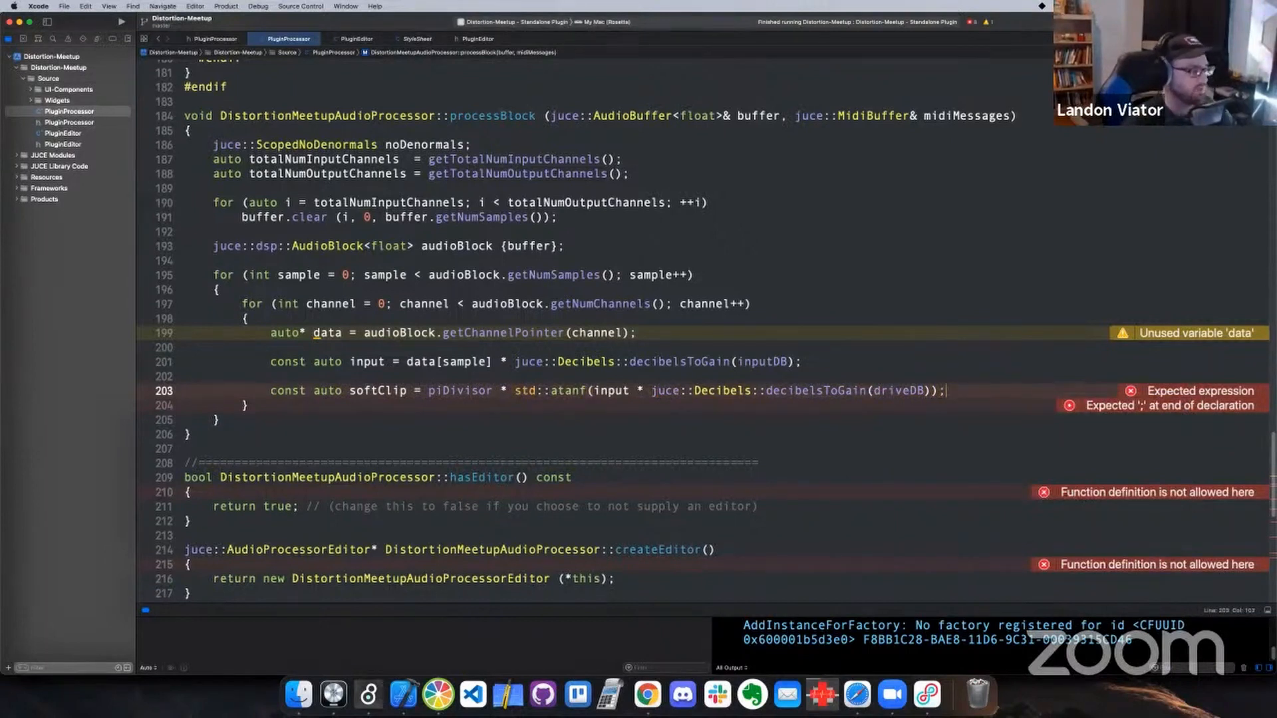
double_click(451, 396)
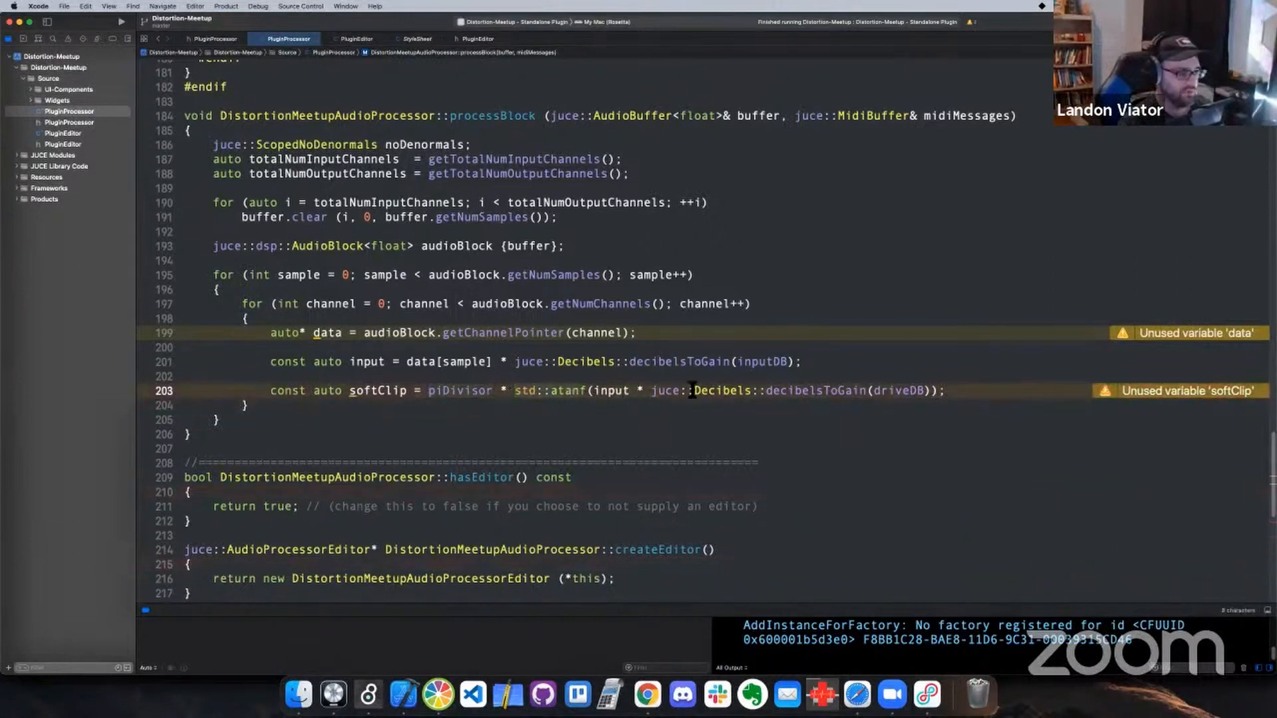
left_click(951, 396)
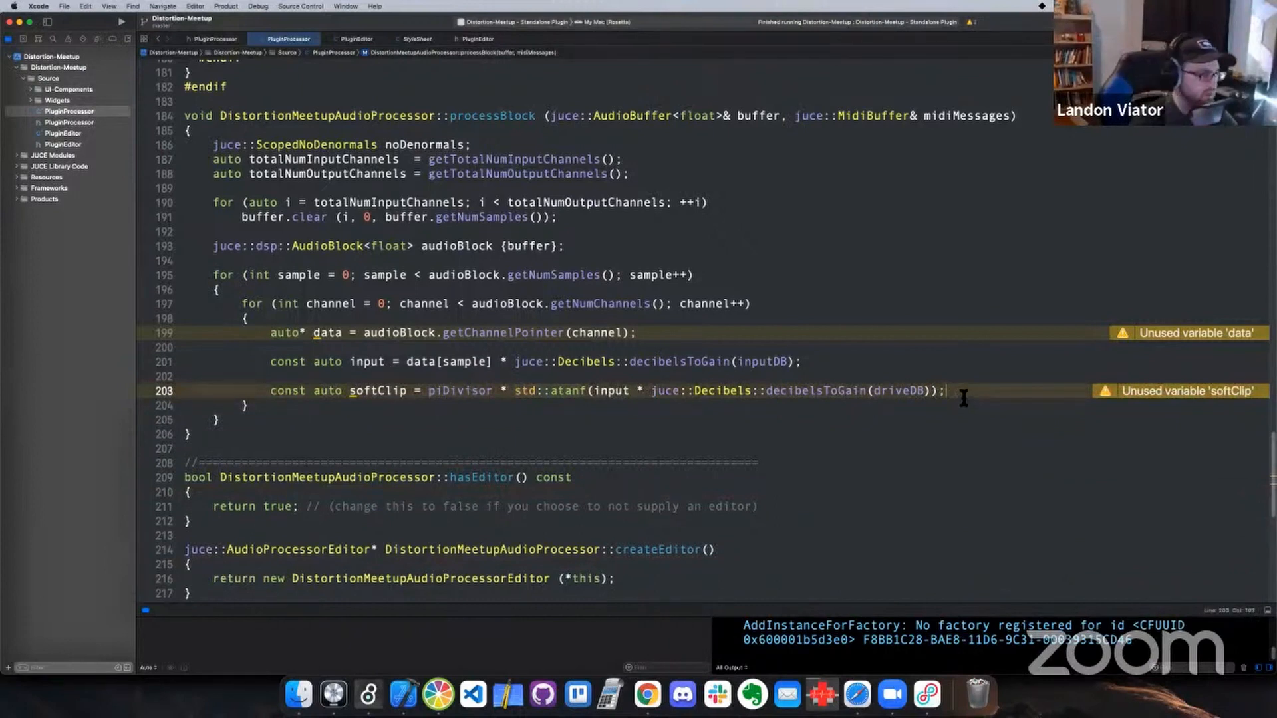
Start a const auto declaration named blend below the softClip line in processBlock
key("Return")
key("Return")
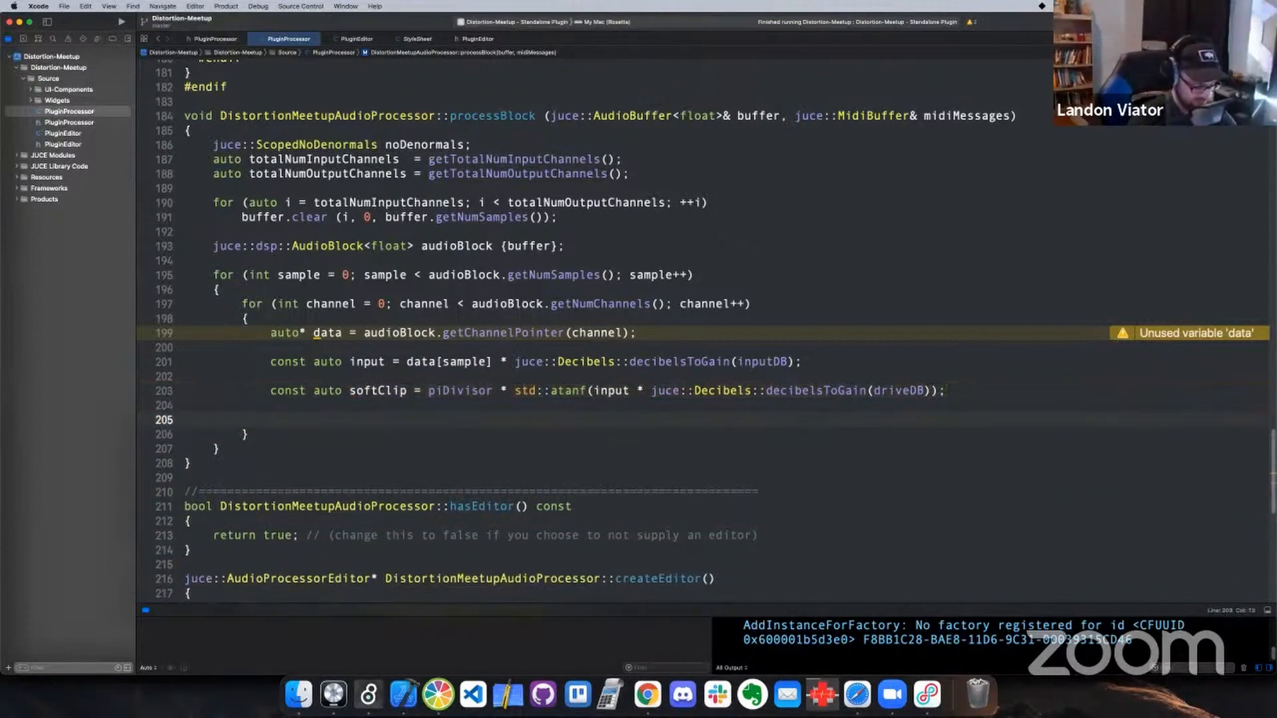
type("const ")
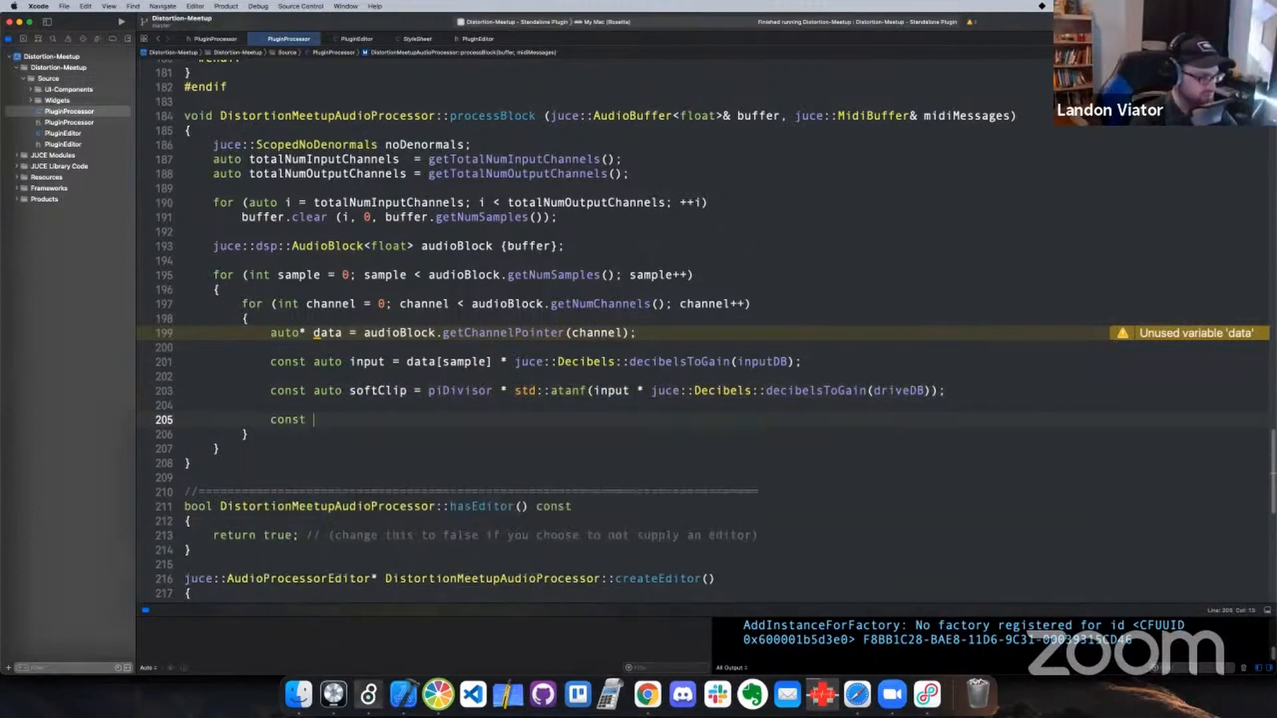
type("auto ")
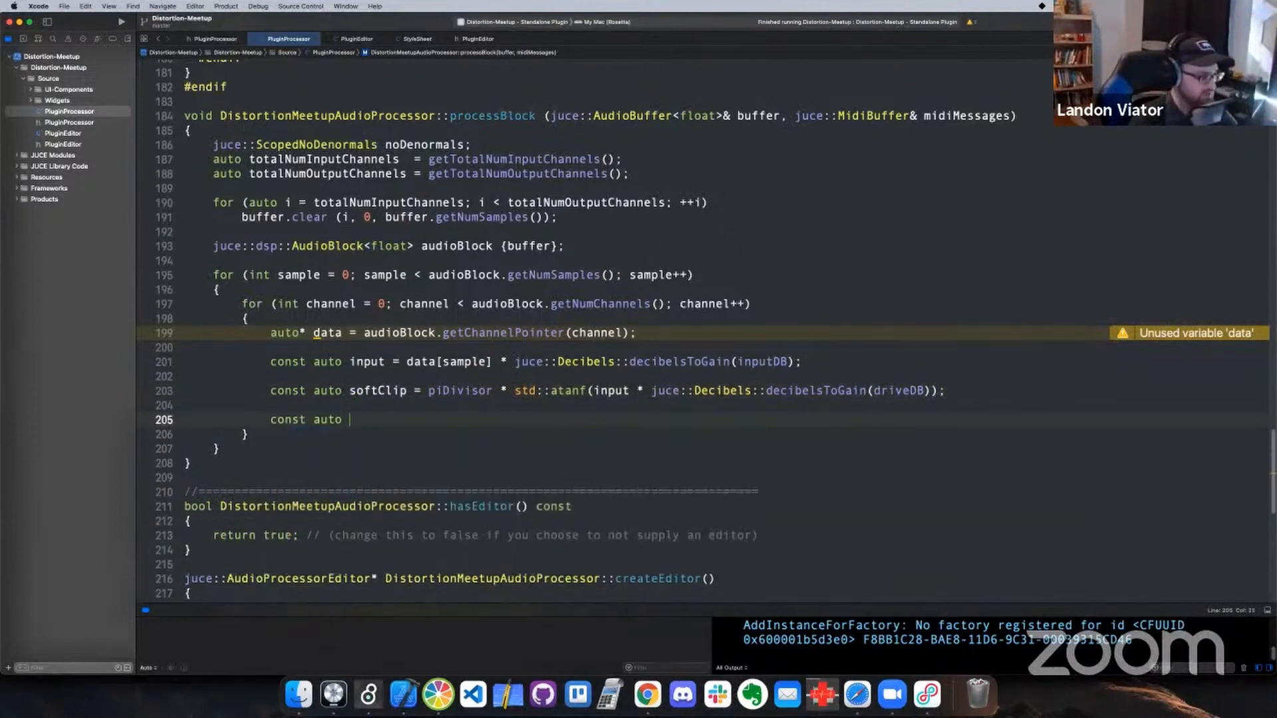
type("blen")
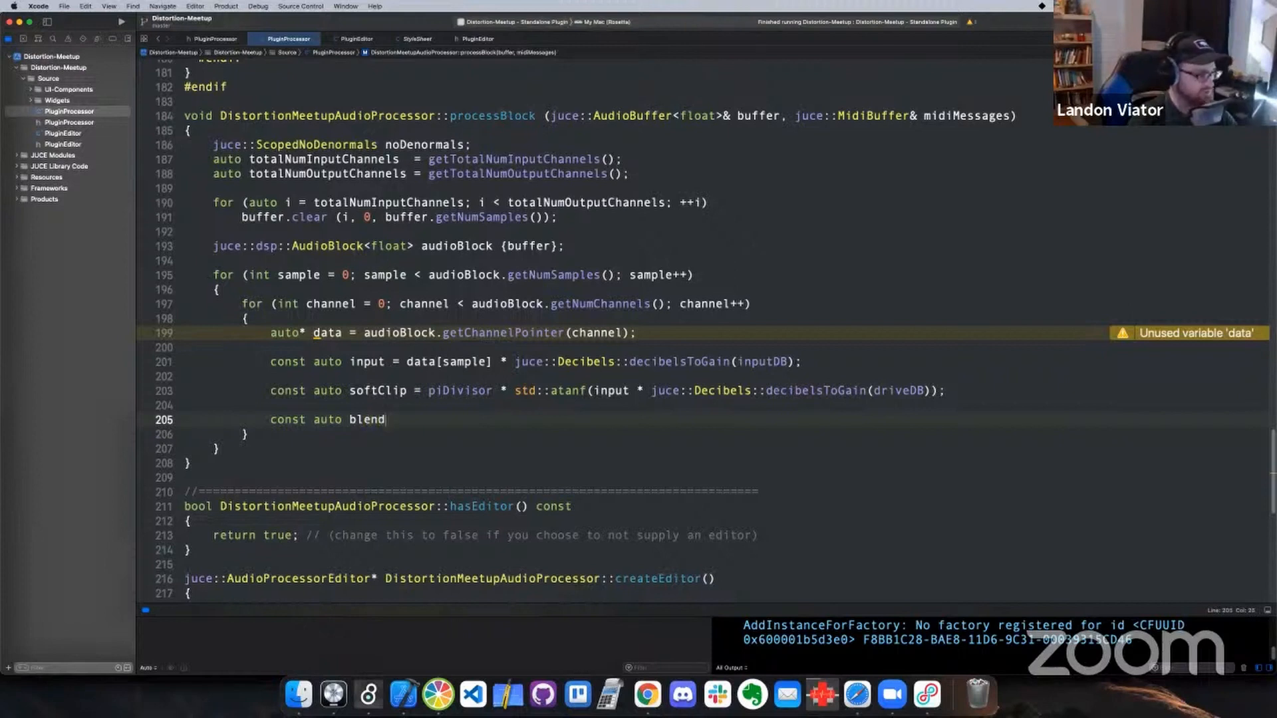
type("d =")
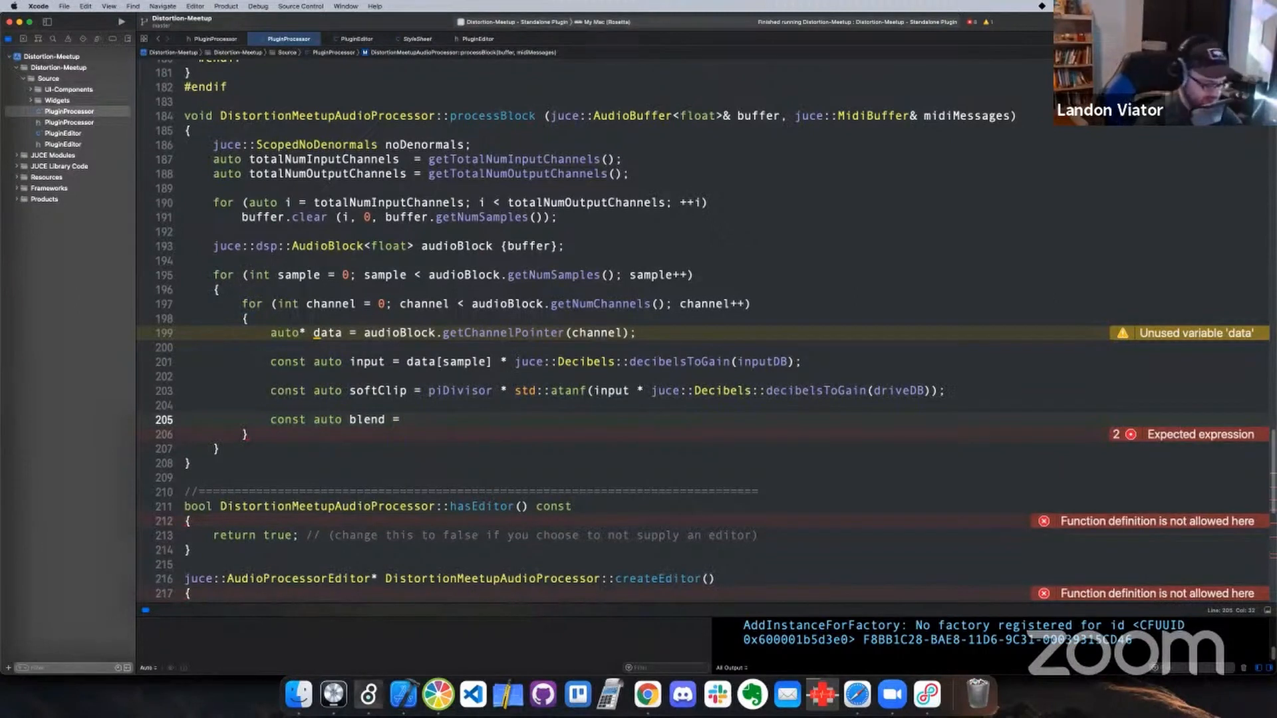
Assign blend the dry signal term input * (1.0 - mix)
type("nput")
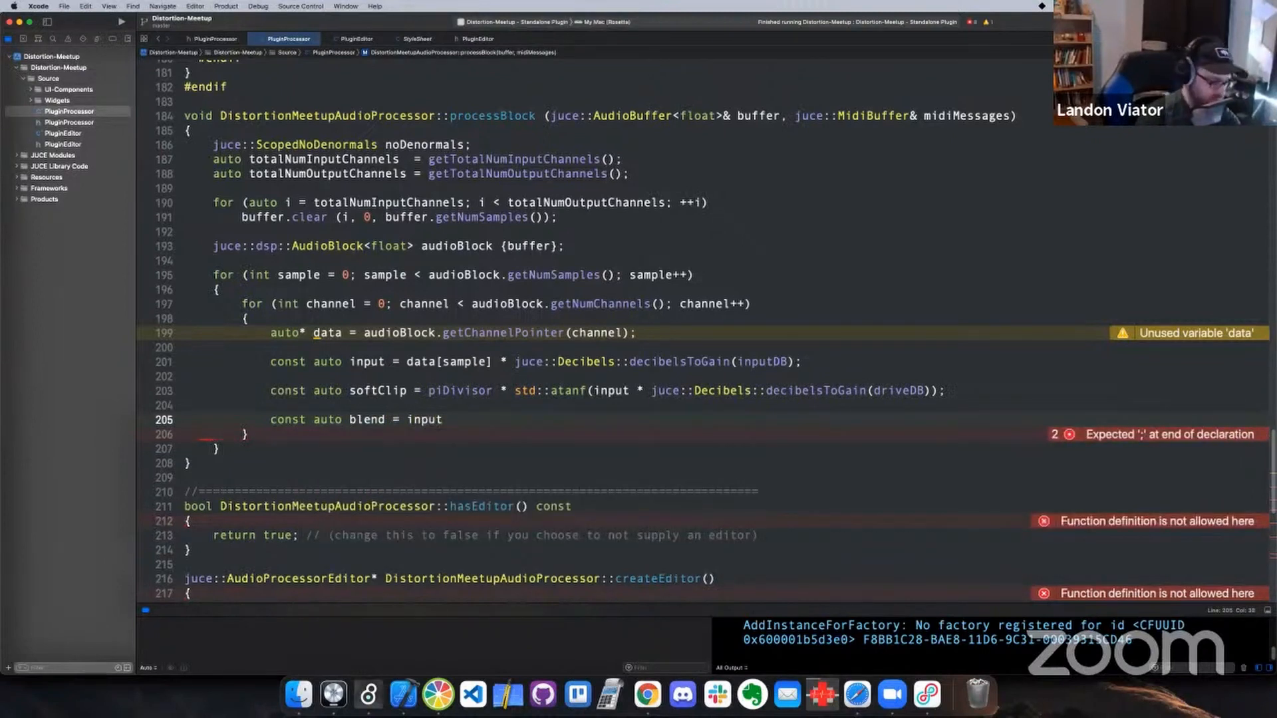
type(" * ()")
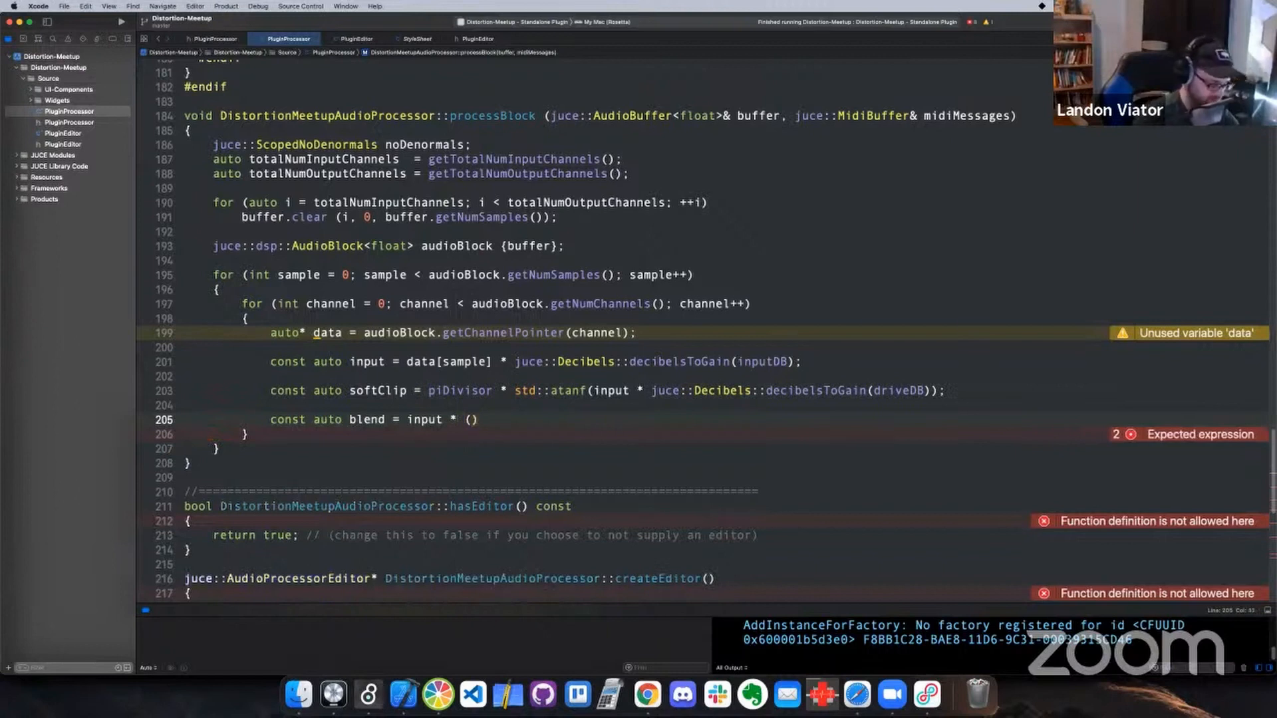
type("1.0 - m")
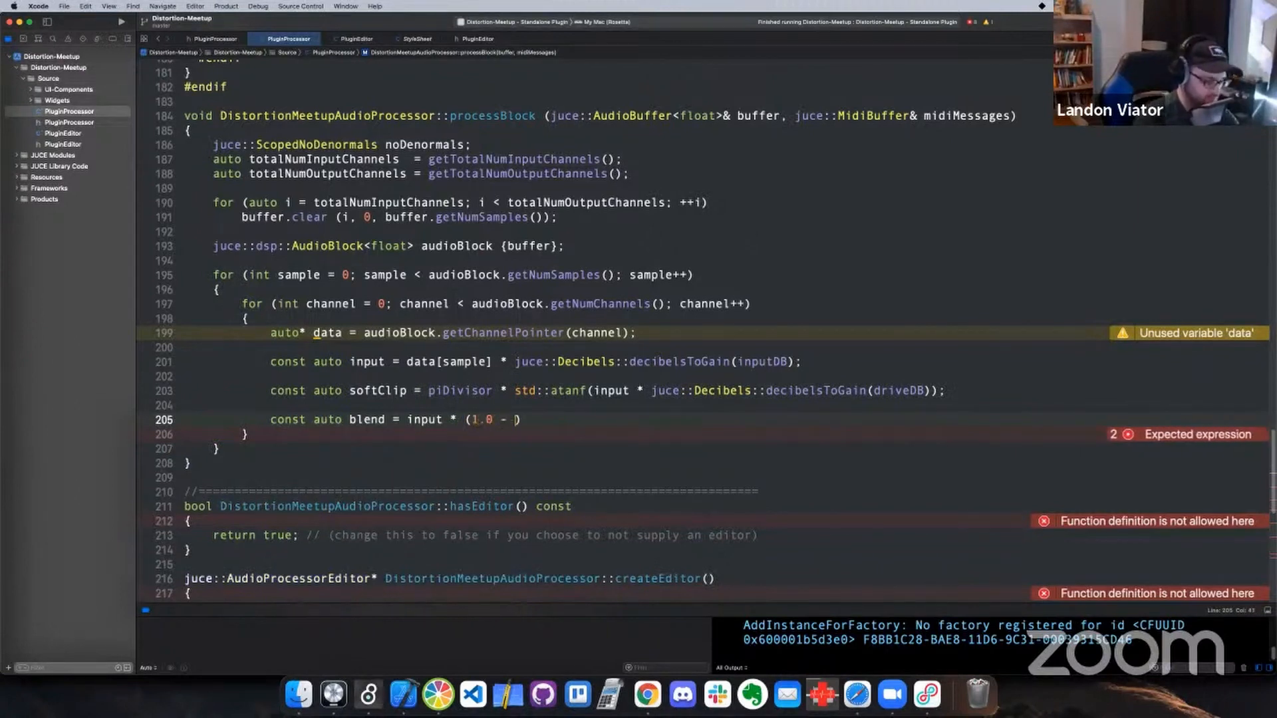
type("ix")
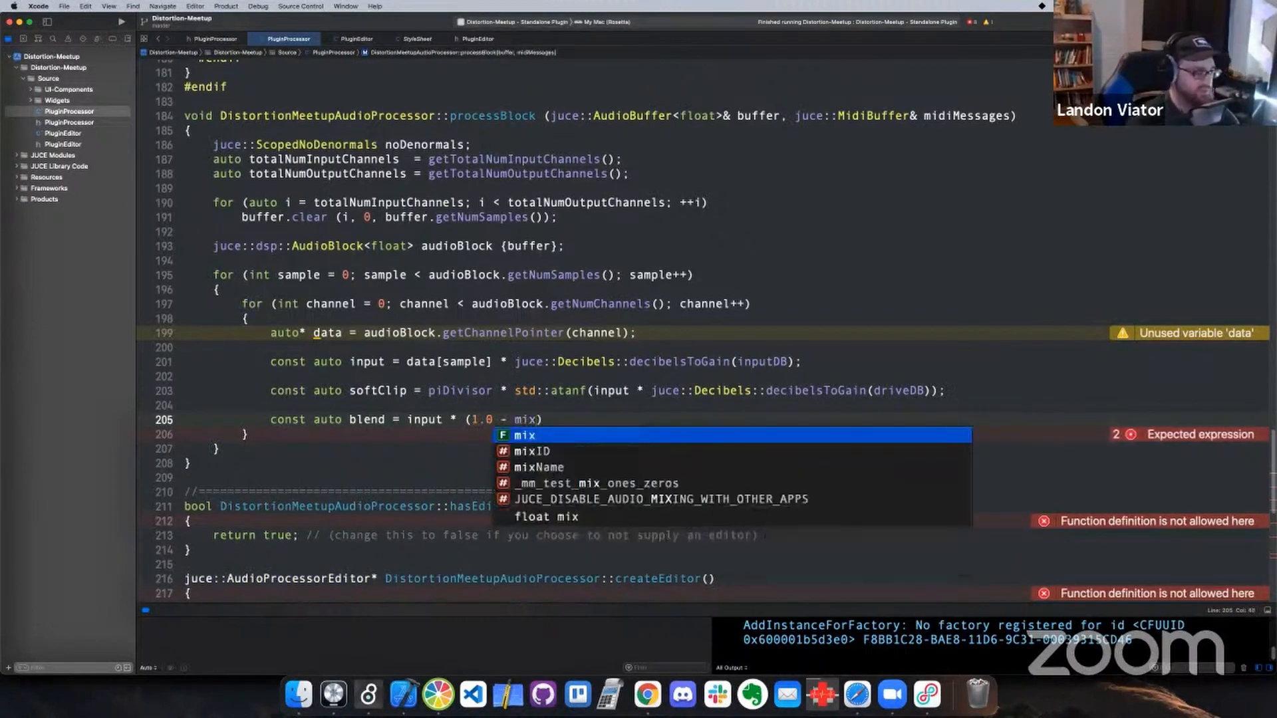
left_click(572, 421)
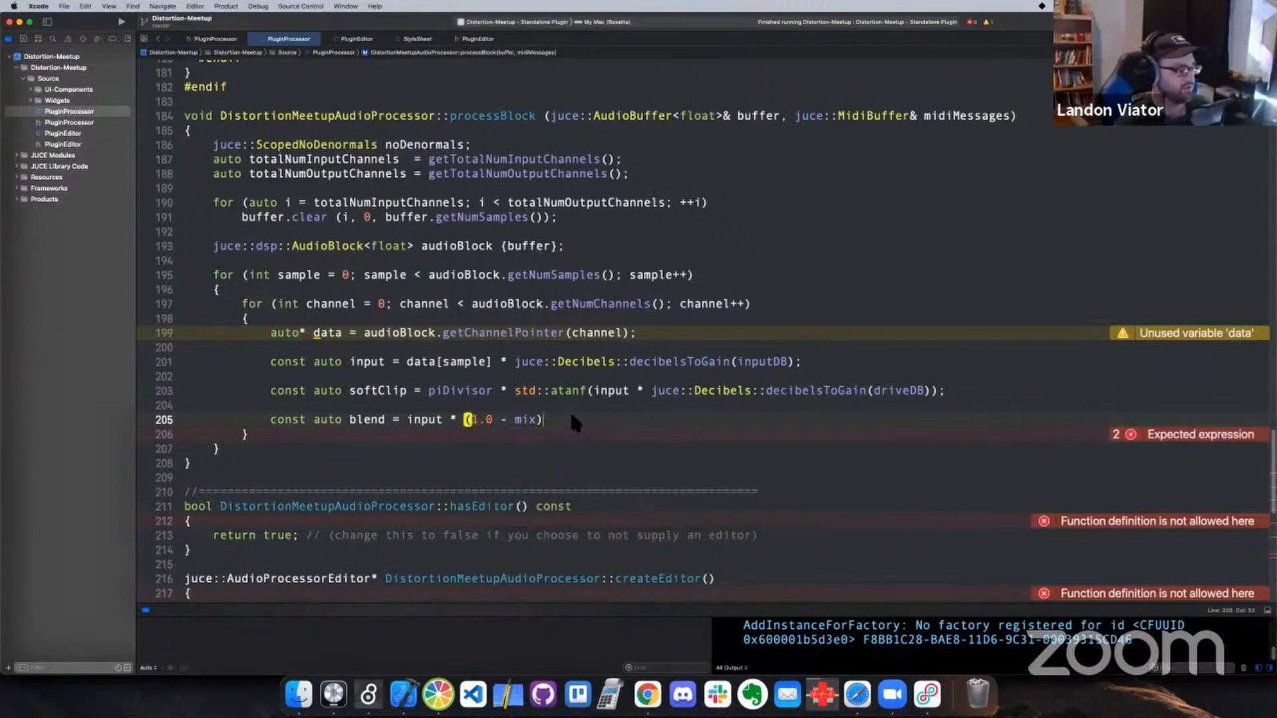
Check the mix scaling in parameterChanged and complete the blend expression with + softClip * mix, ending the statement
scroll(397, 365, "up", 15)
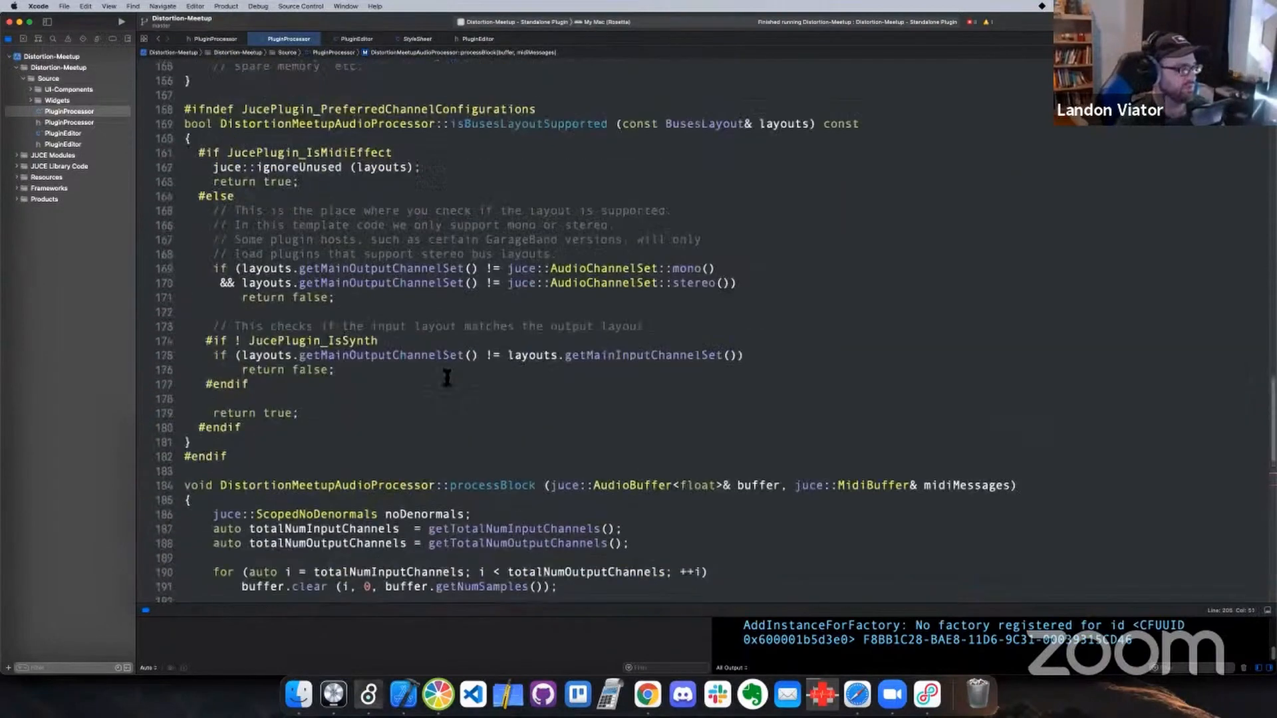
scroll(397, 365, "up", 17)
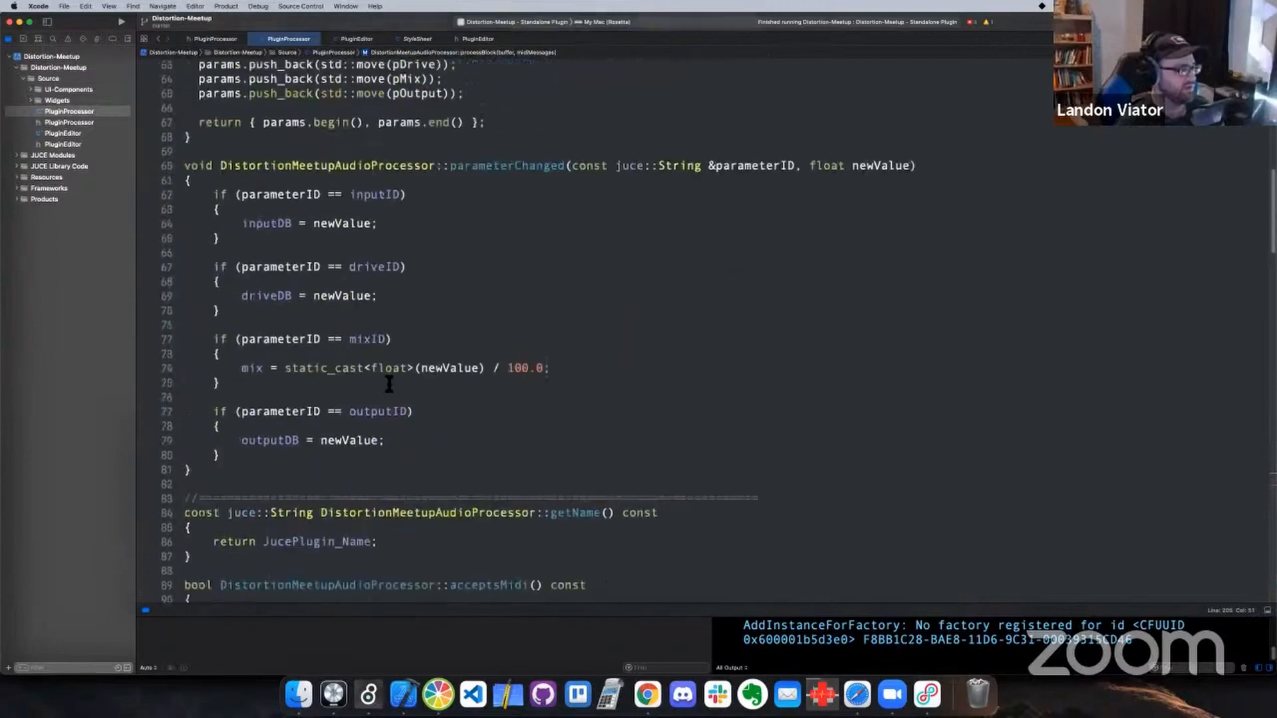
scroll(461, 314, "down", 1)
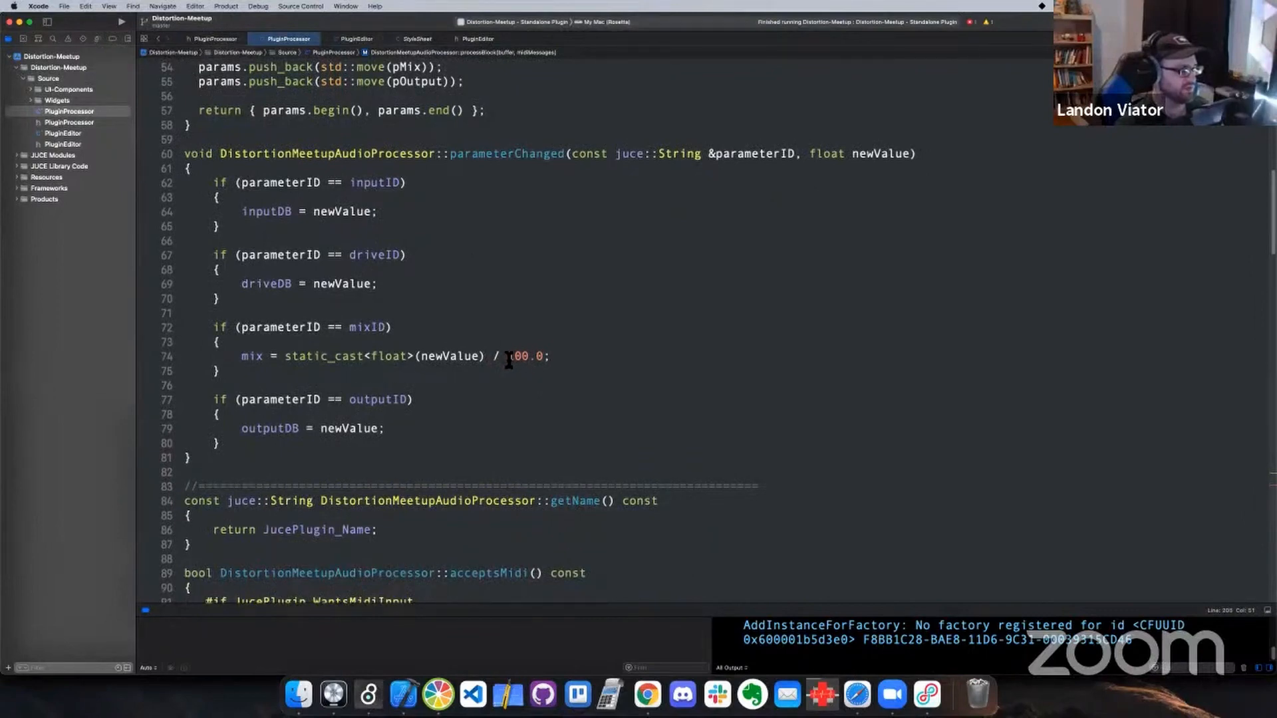
scroll(509, 360, "down", 15)
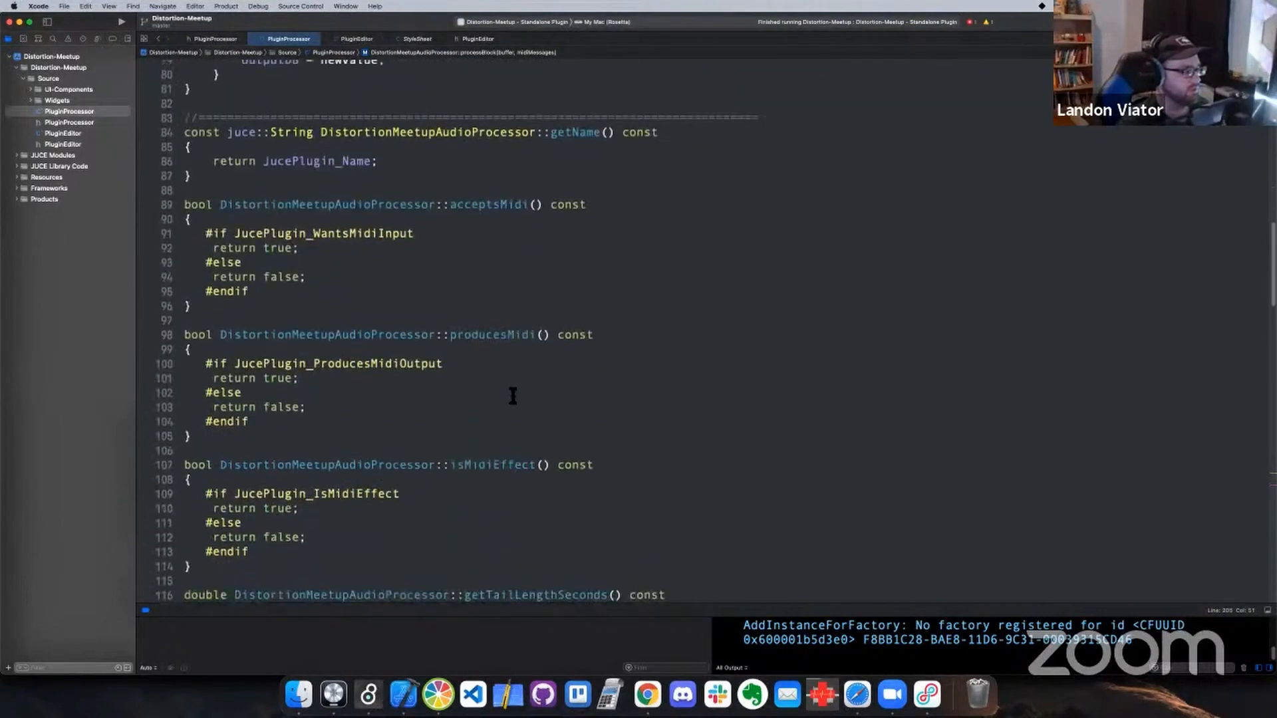
scroll(516, 397, "down", 18)
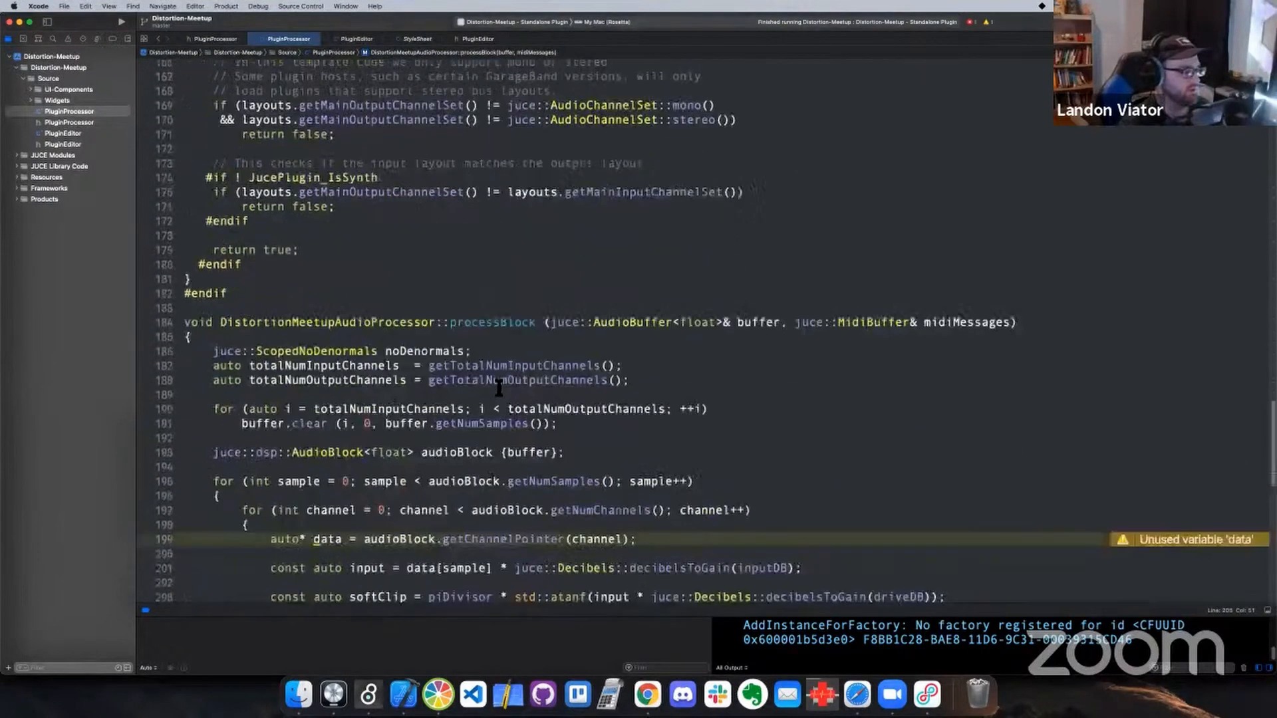
scroll(529, 385, "down", 2)
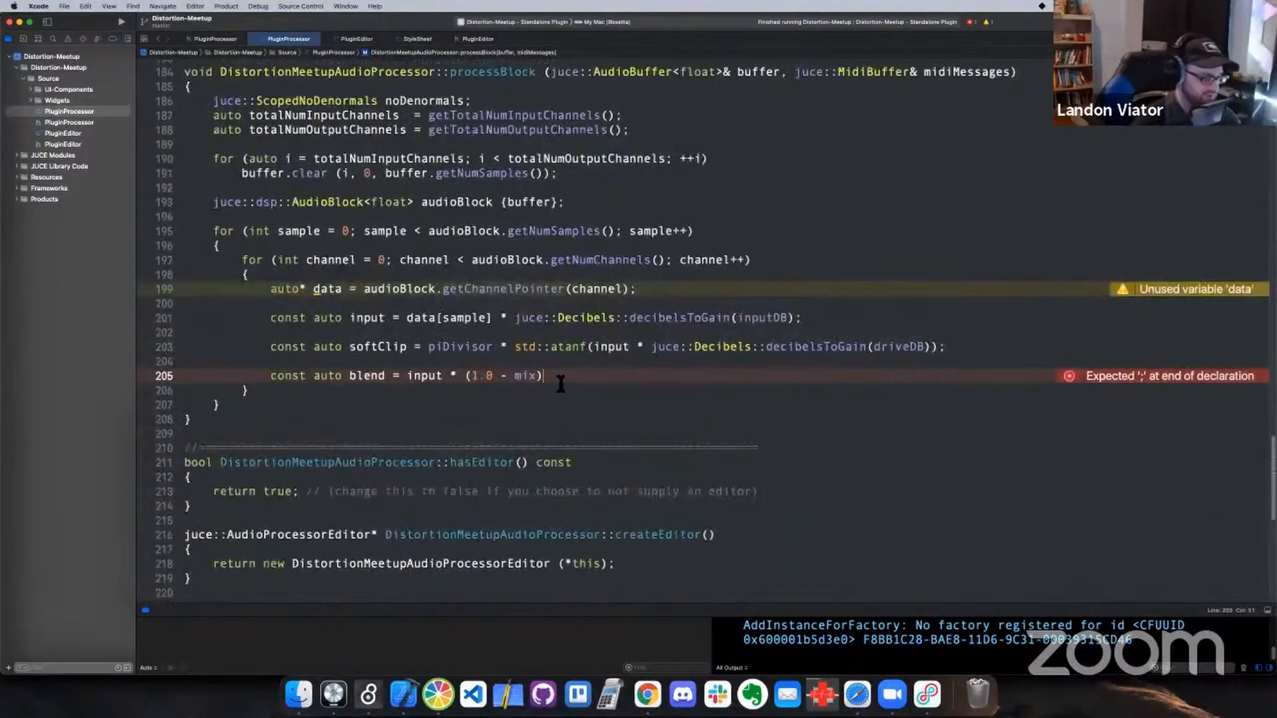
type("+")
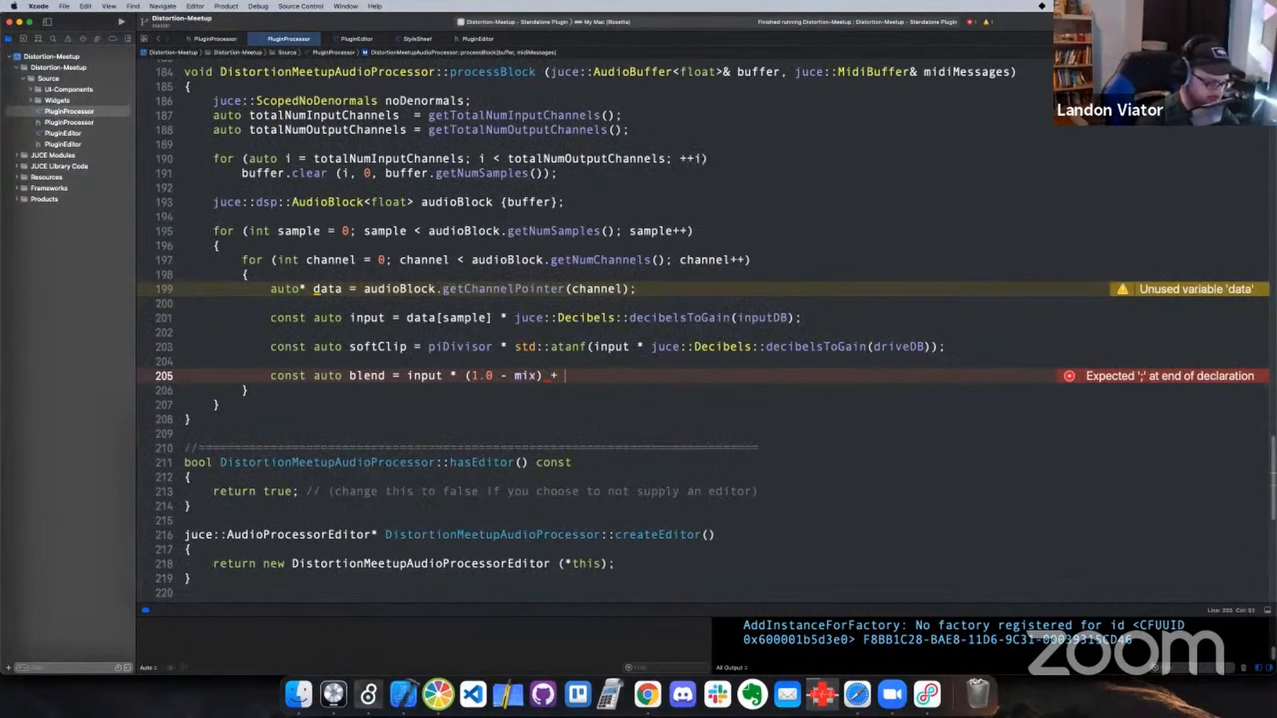
type(" softClip")
type(" *")
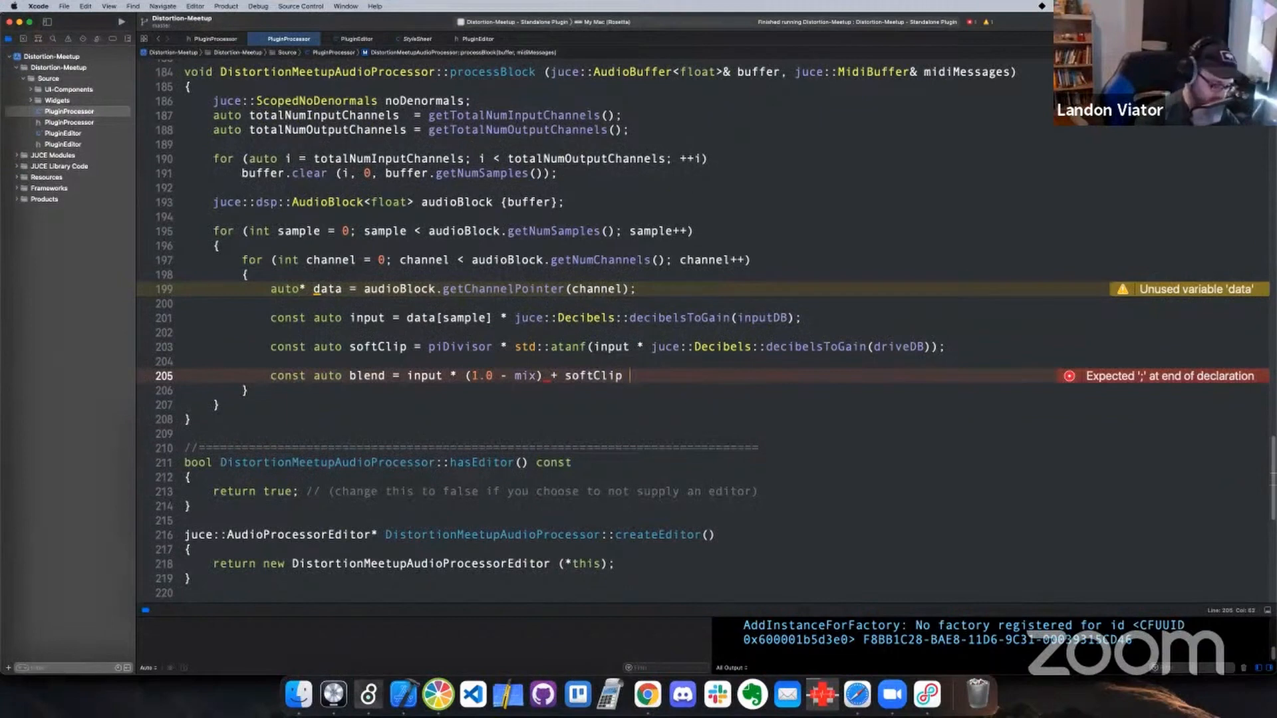
type(" mix;")
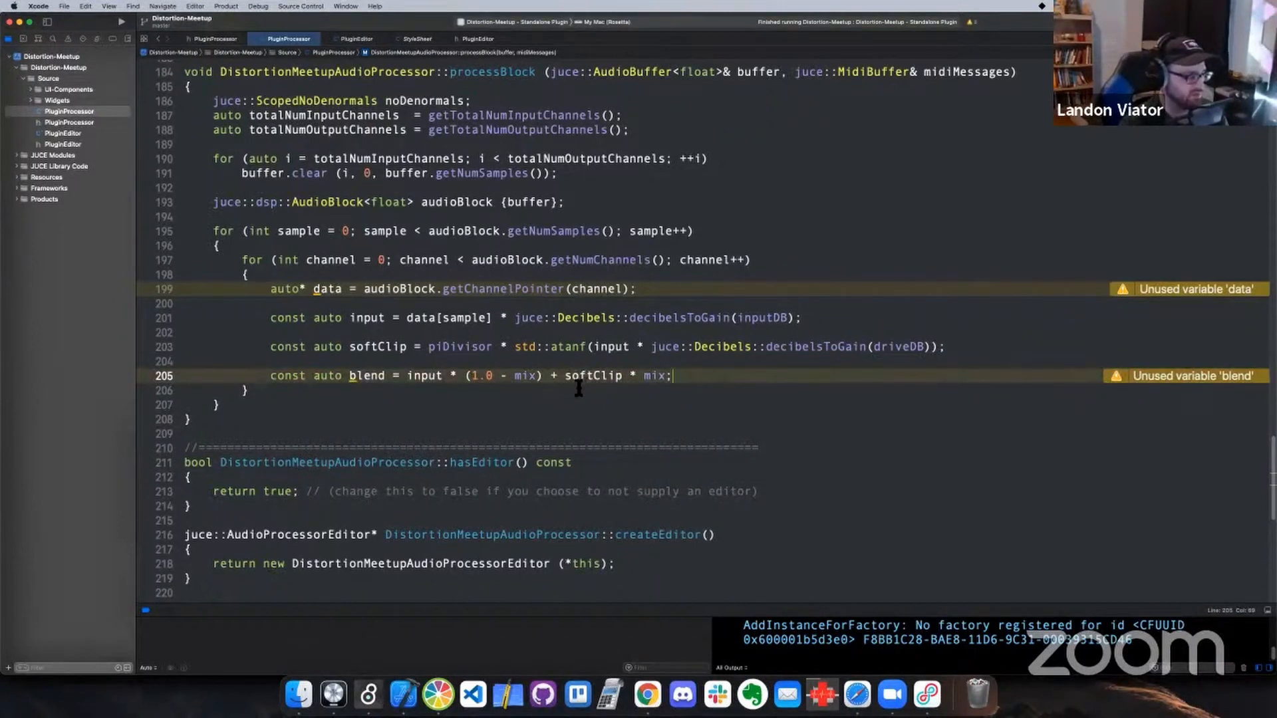
double_click(531, 378)
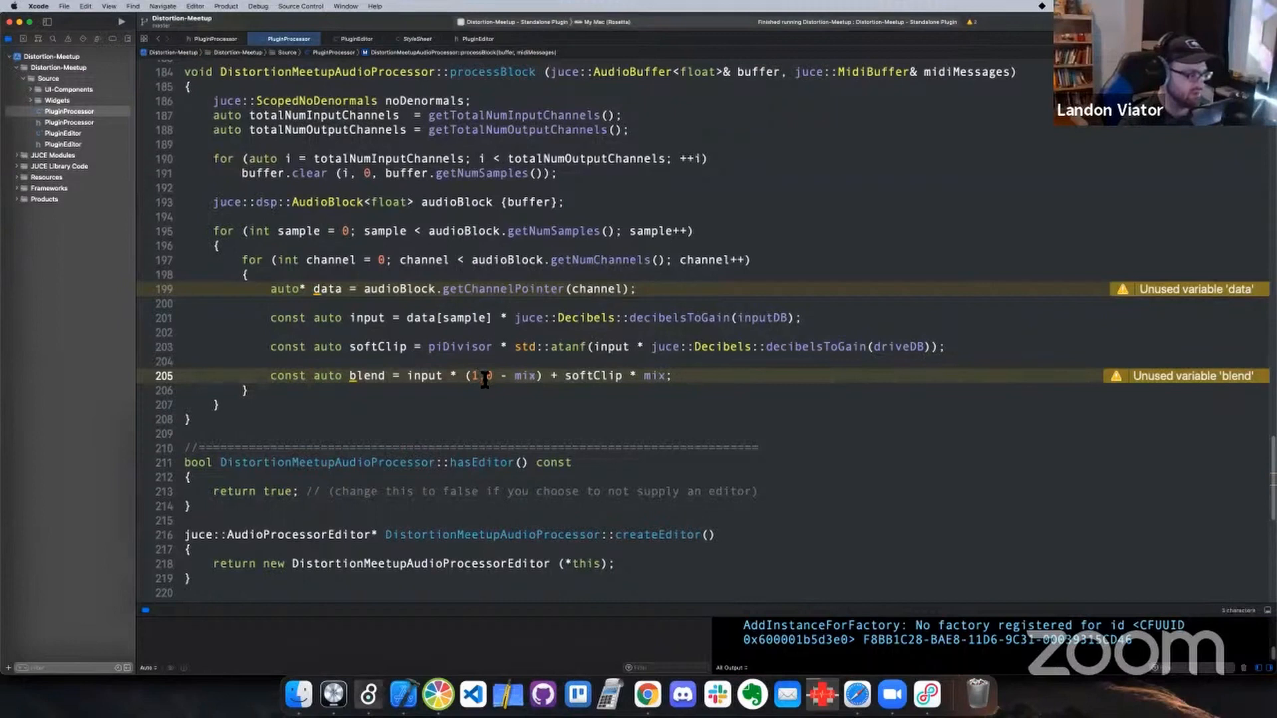
double_click(532, 377)
left_click(652, 379)
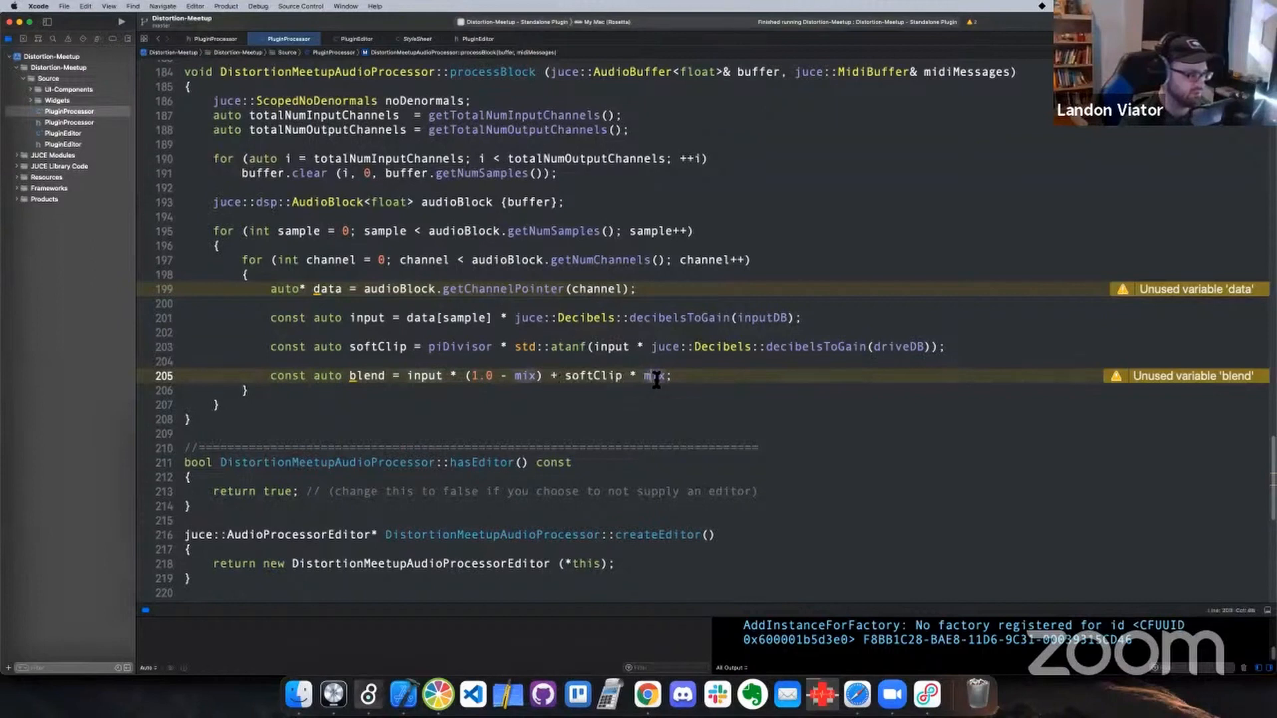
double_click(431, 377)
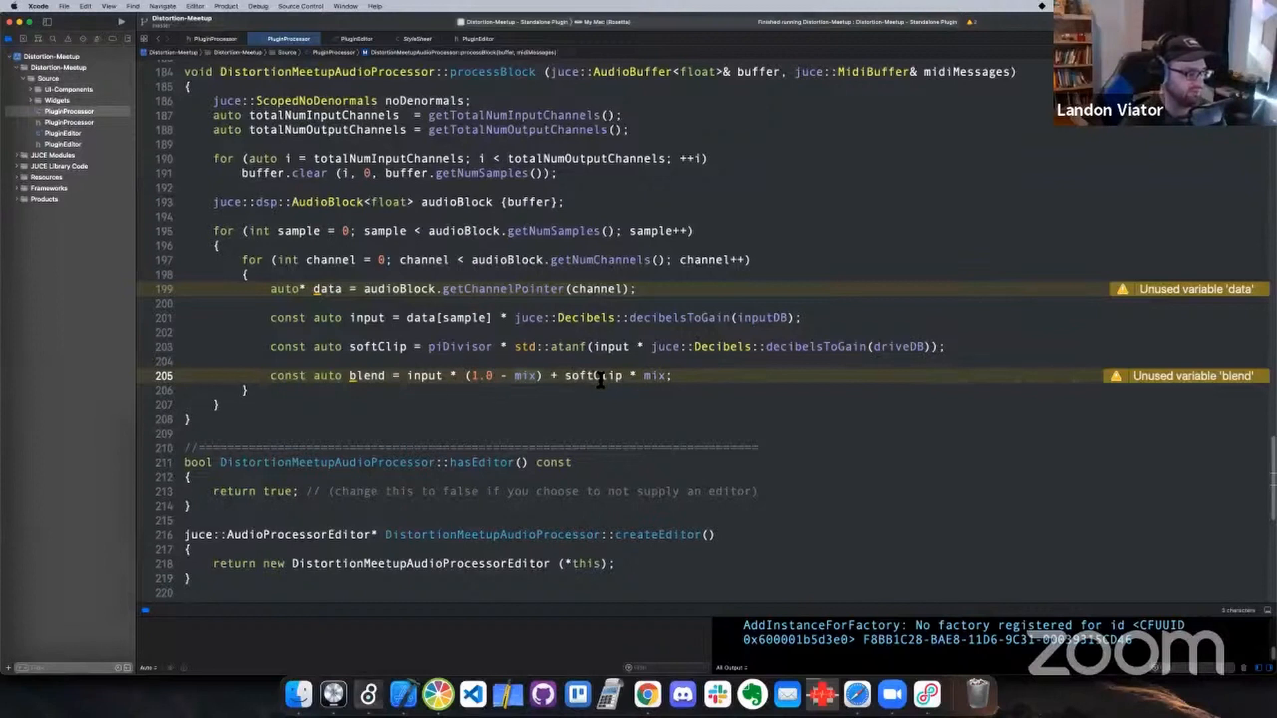
Add blank lines below the blend declaration and remove its const qualifier
left_click(706, 375)
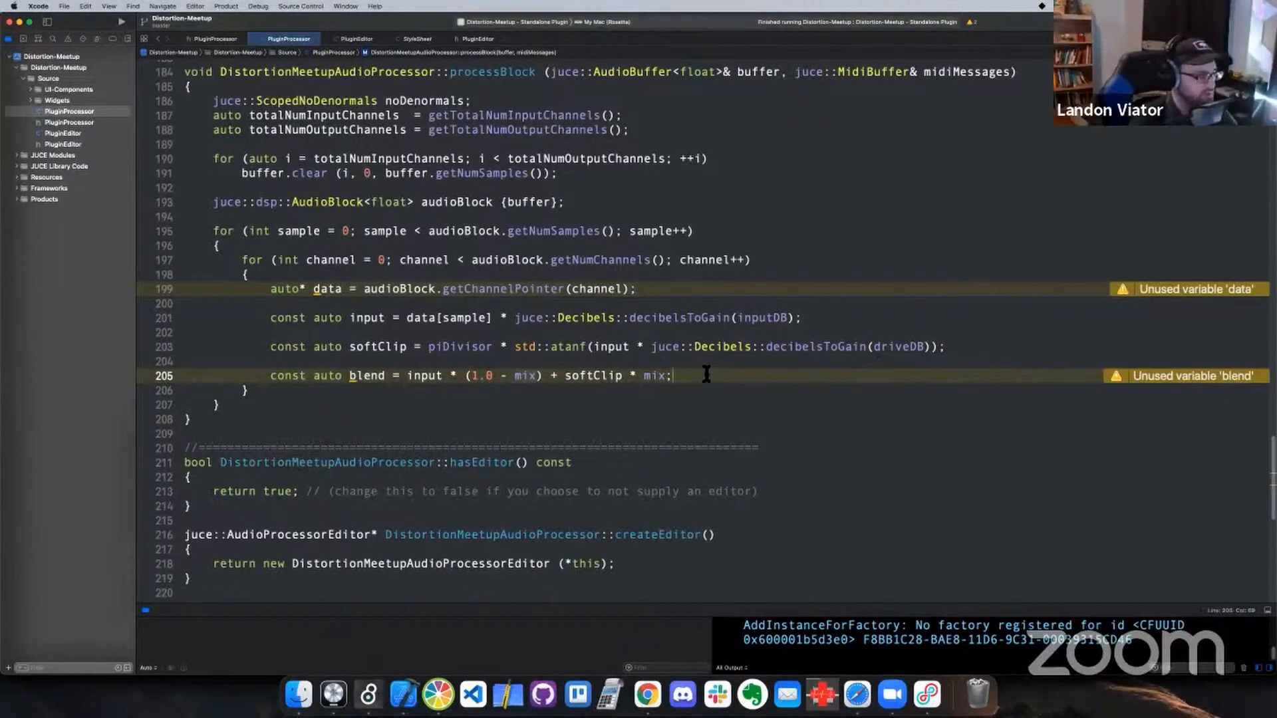
key("Return")
key("Return")
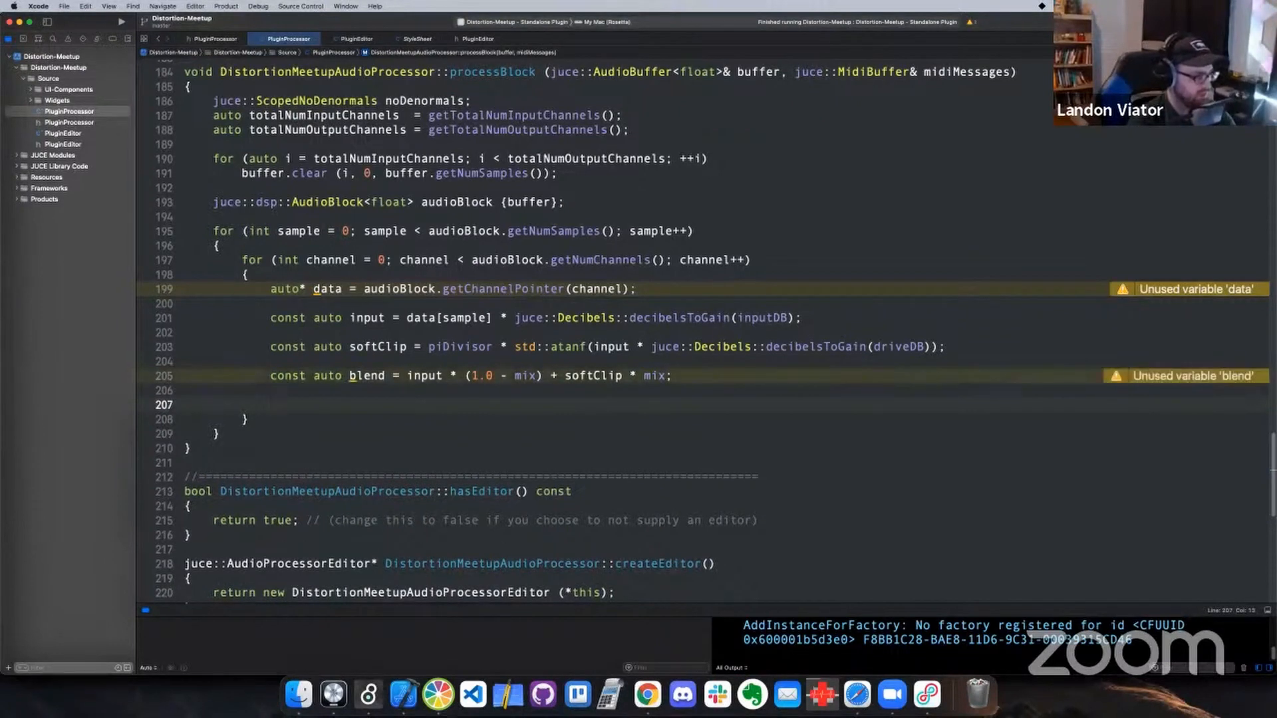
double_click(287, 378)
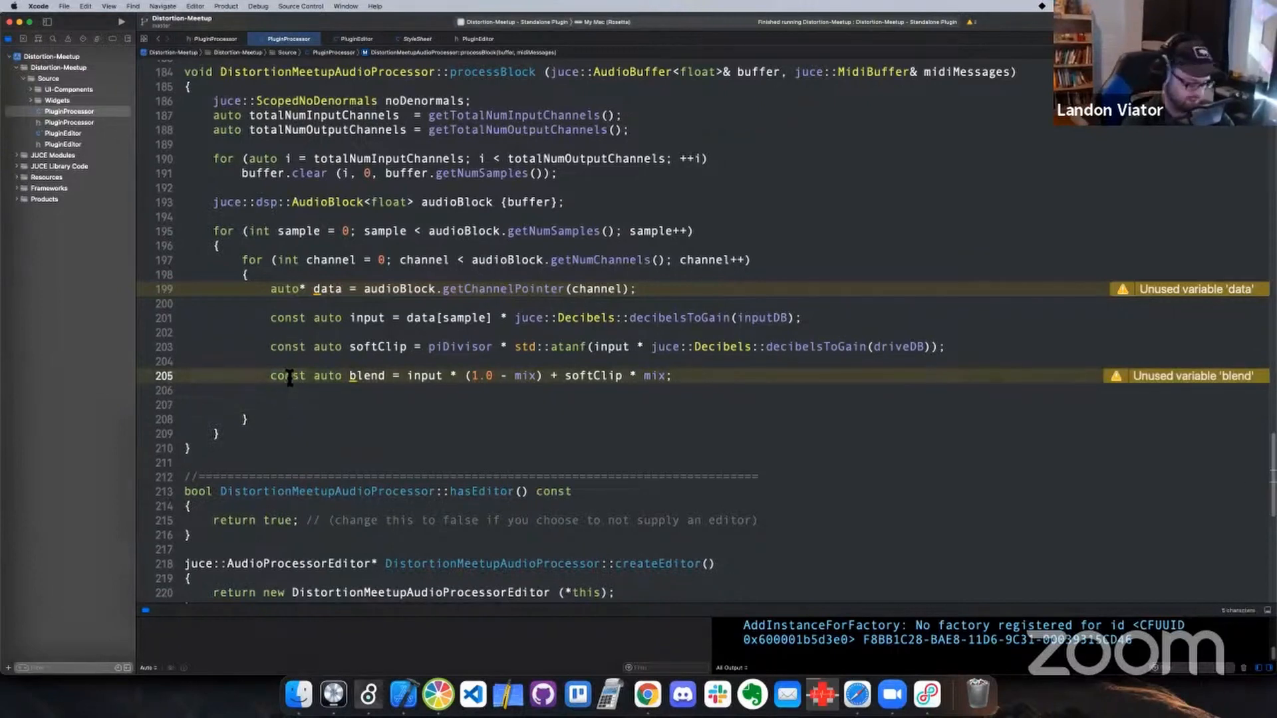
key("BackSpace")
key("Delete")
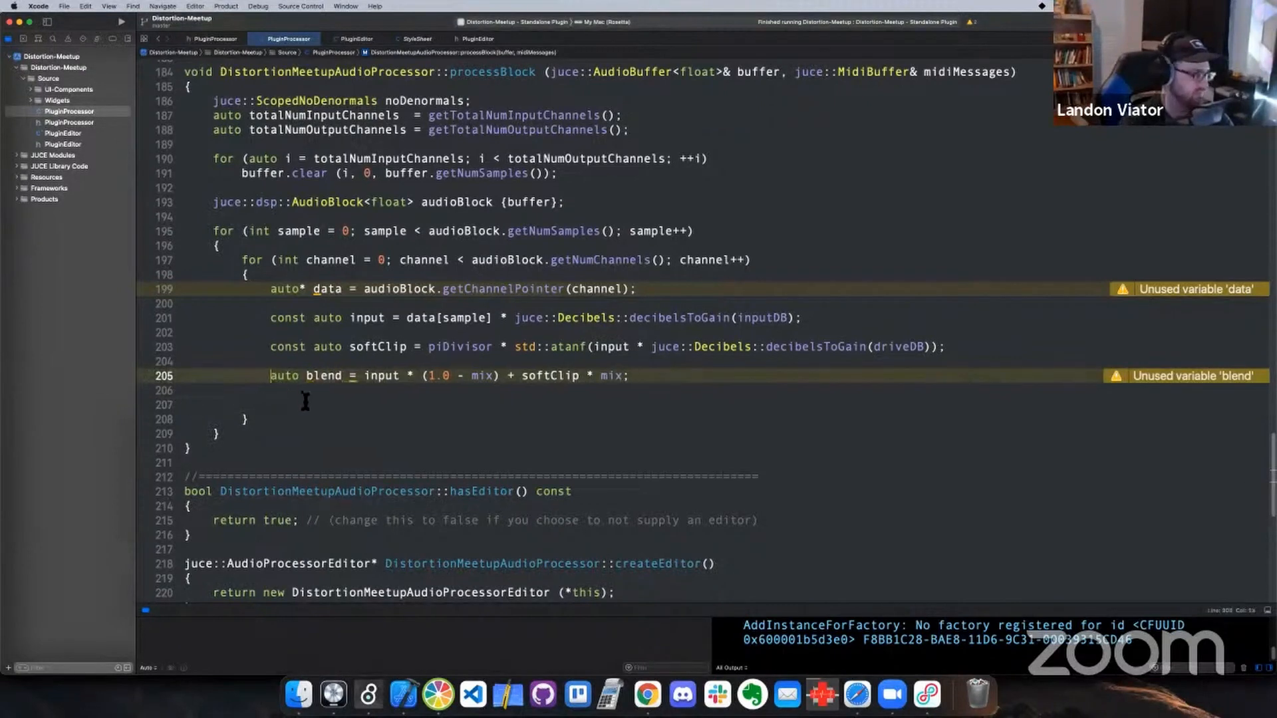
Multiply-assign blend by a copy of juce::Decibels::decibelsToGain(driveDB) from the softClip line
left_click(306, 402)
type("ble")
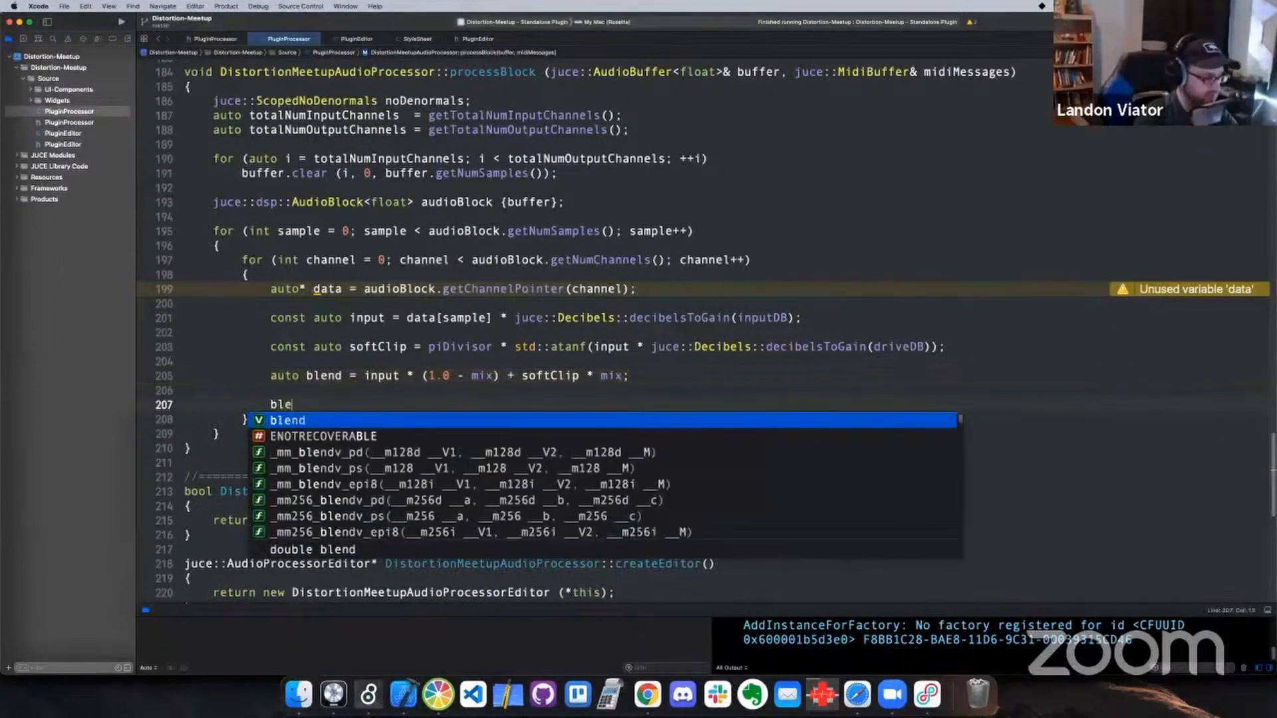
type("nd *=")
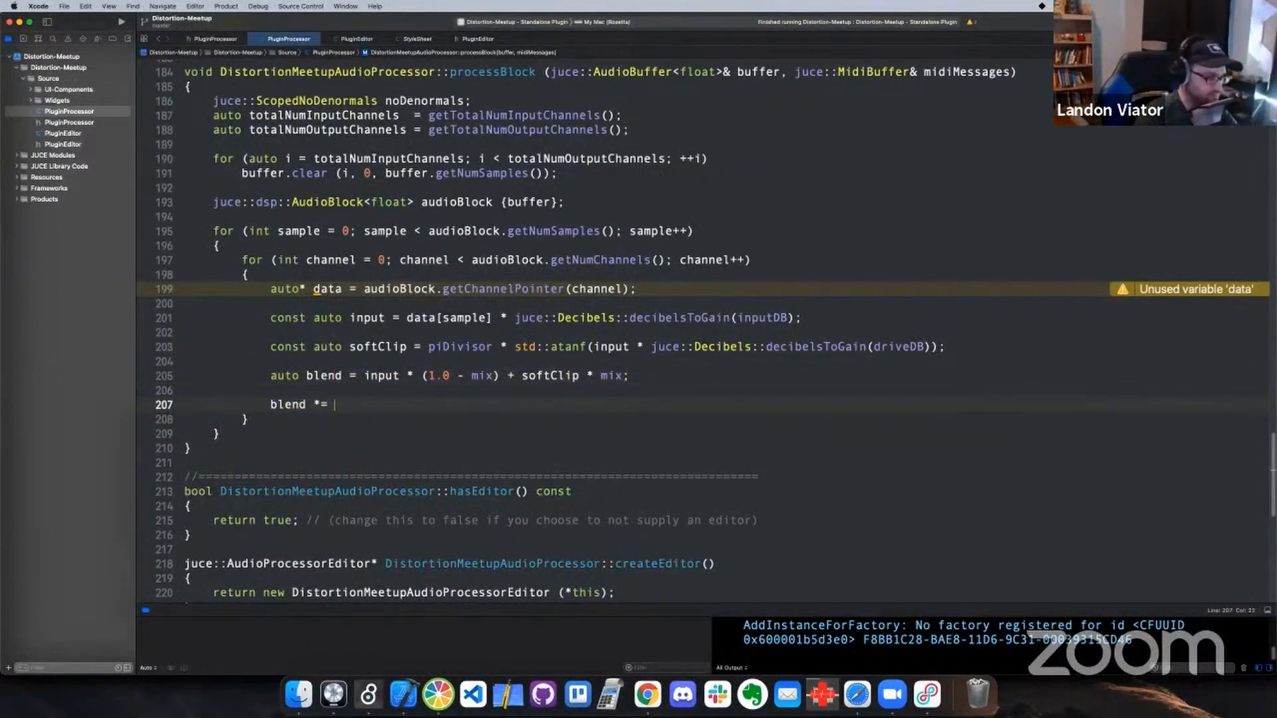
left_click(930, 348)
left_click_drag(929, 349, 654, 348)
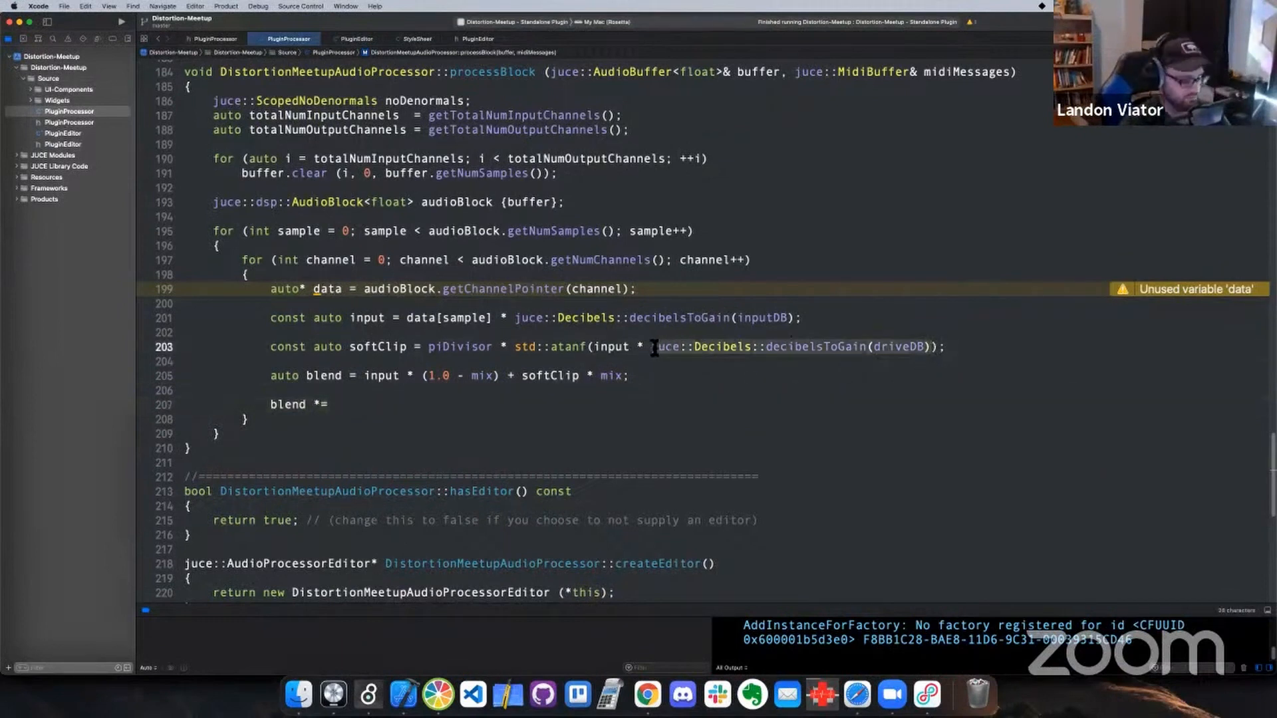
key("super+c")
left_click(391, 406)
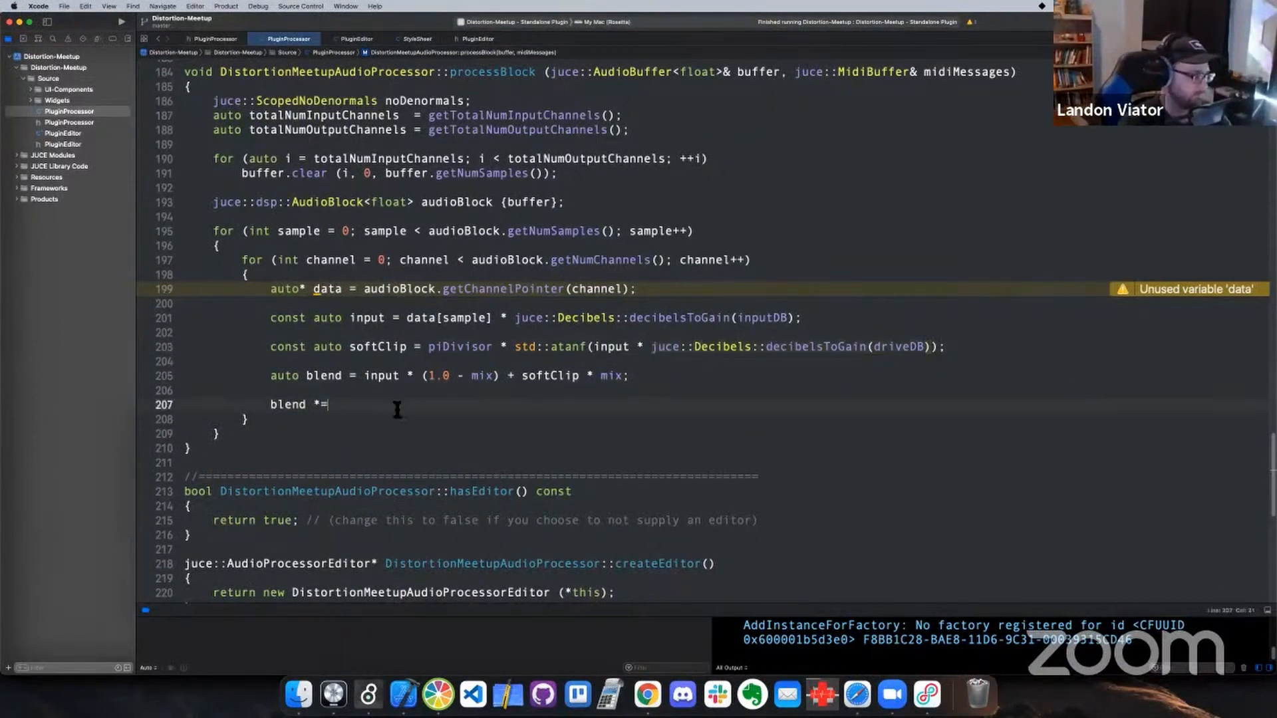
key("super+v")
Replace driveDB with outputDB in the blend gain statement and end it with a semicolon
double_click(574, 406)
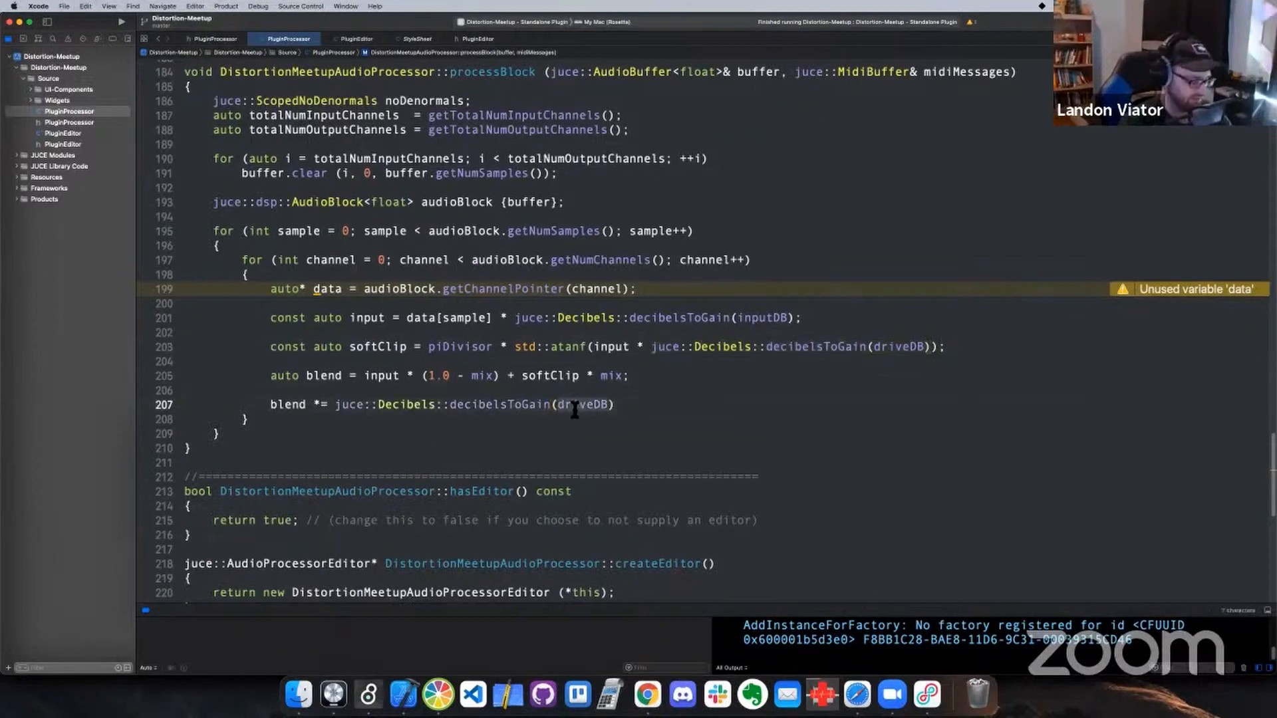
type("outputDB")
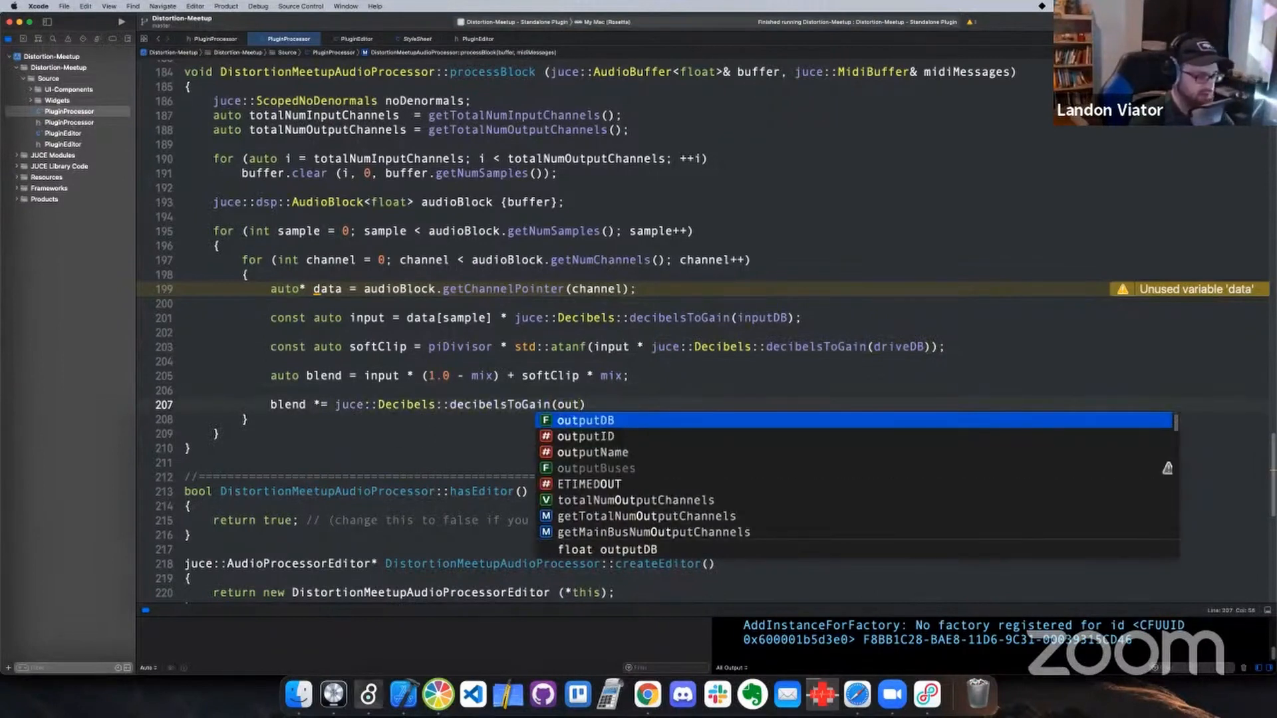
key("Return")
key("Right")
type(";")
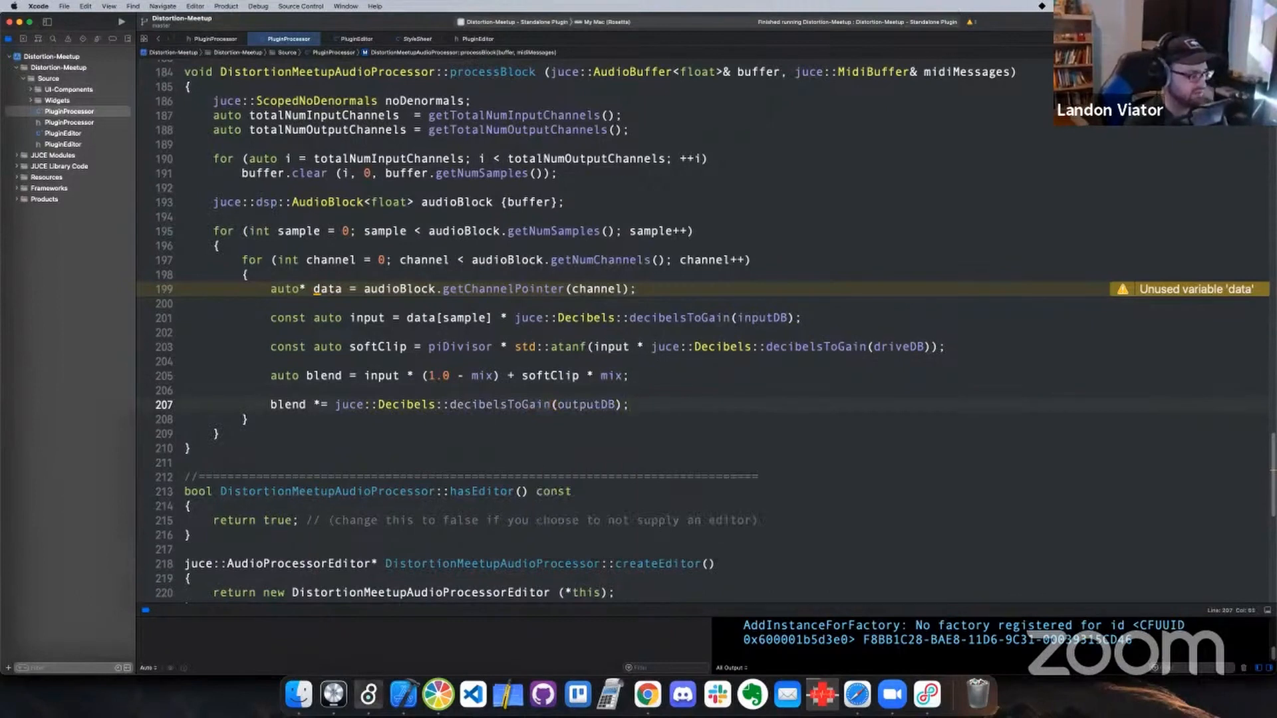
Write the statement data[sample] = blend; on a new line below the output gain statement in the sample loop
key("Return")
key("Return")
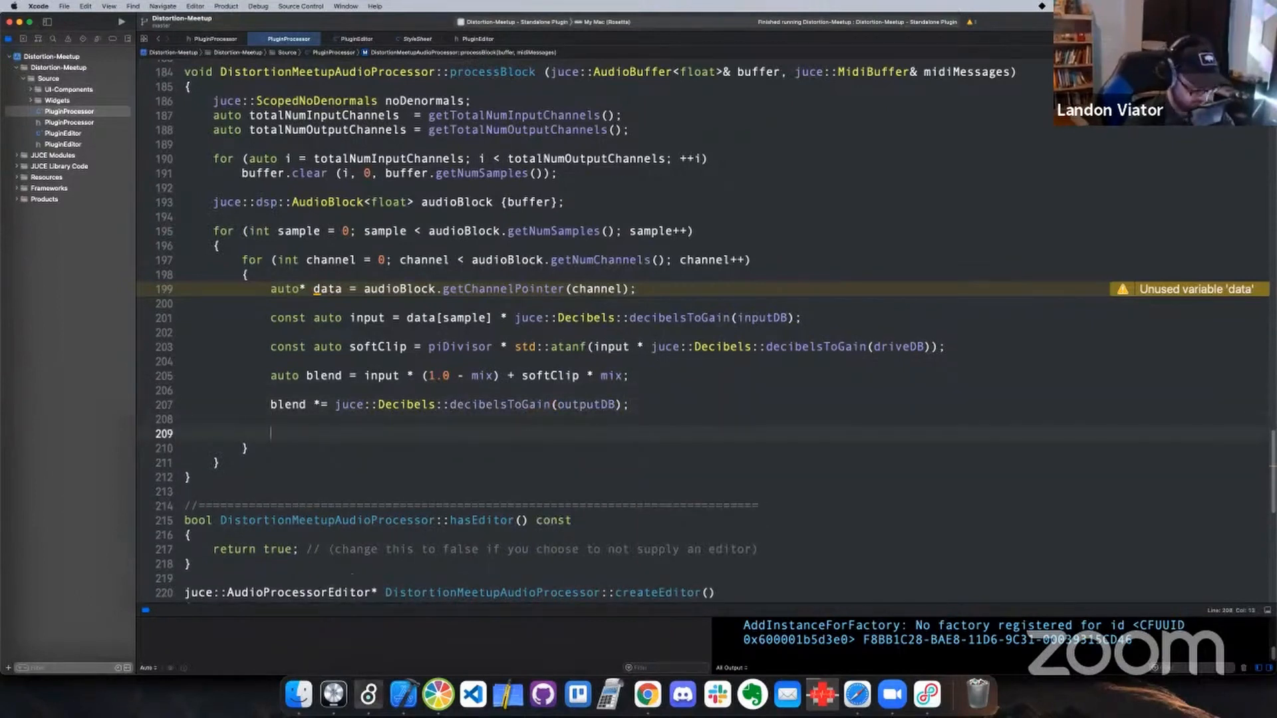
type("data[s")
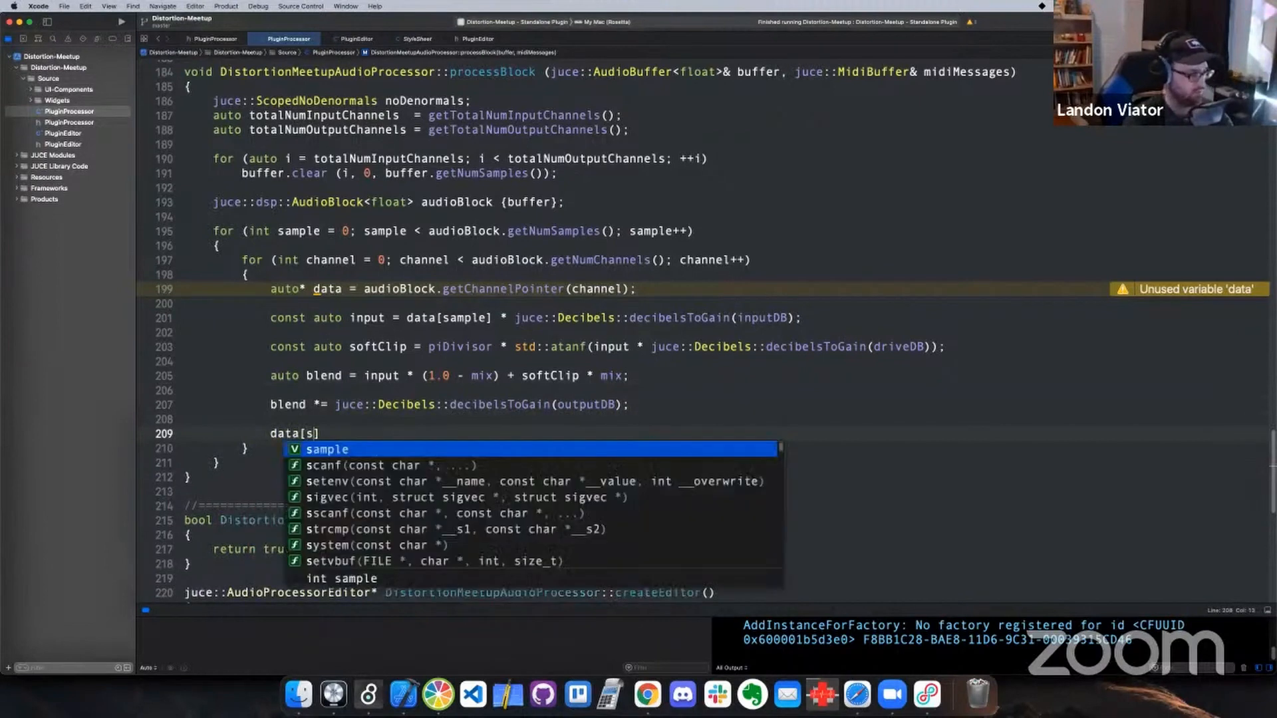
key("Return")
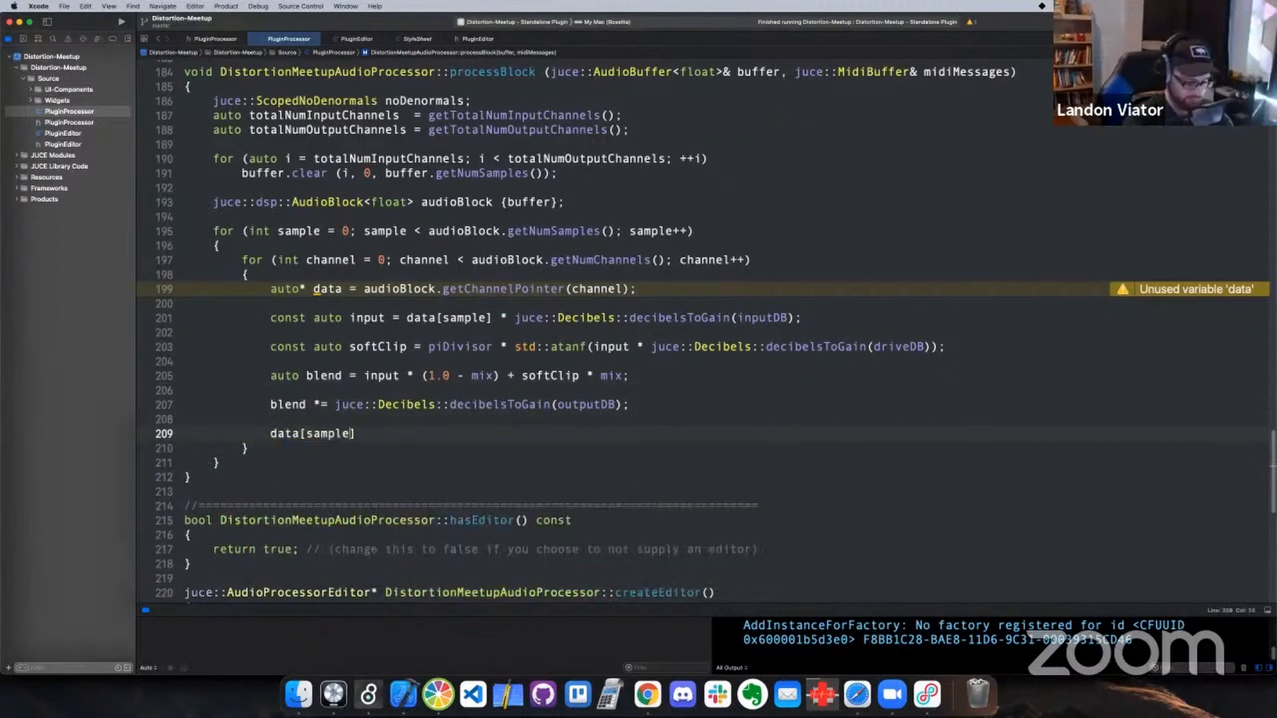
type("] ")
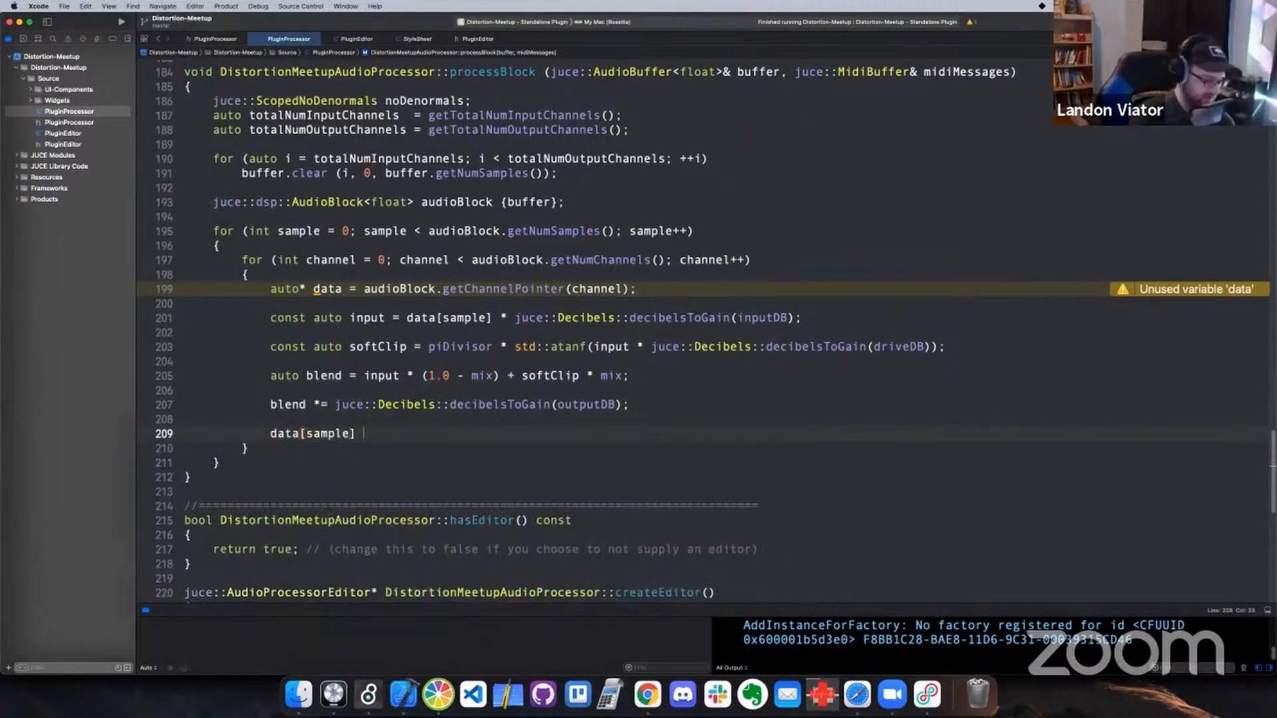
type("= ble")
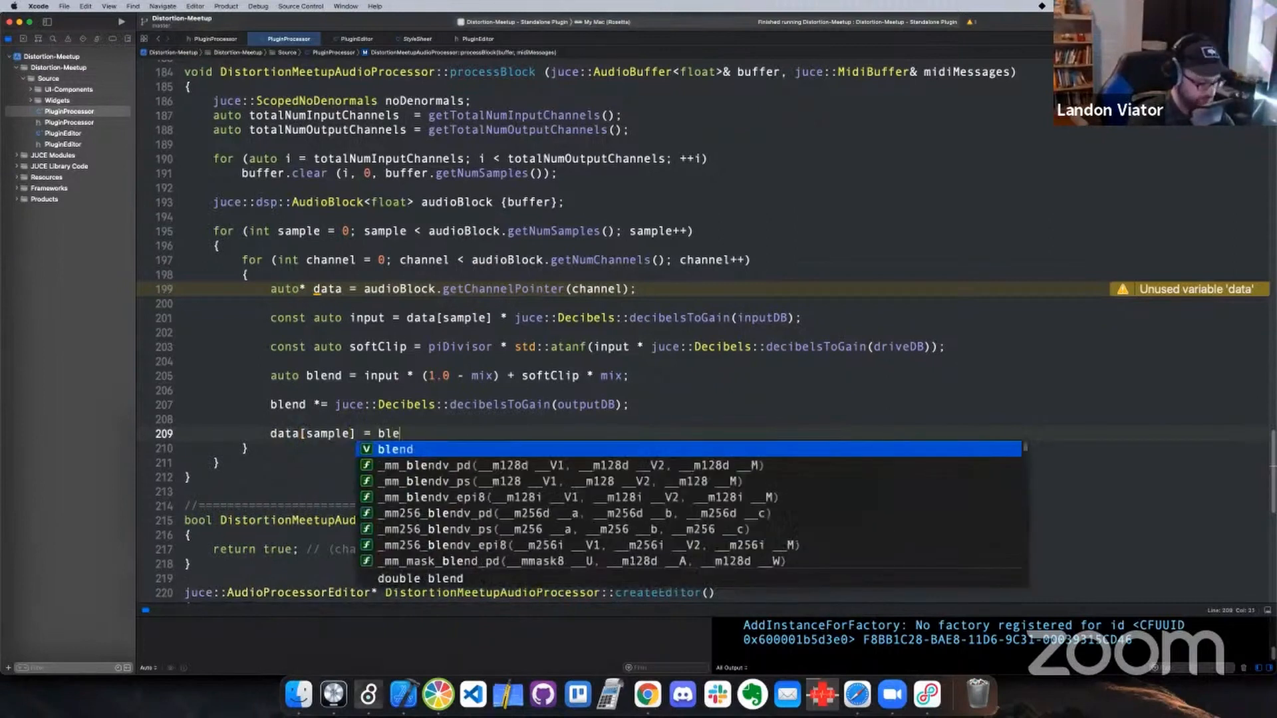
type("nd;")
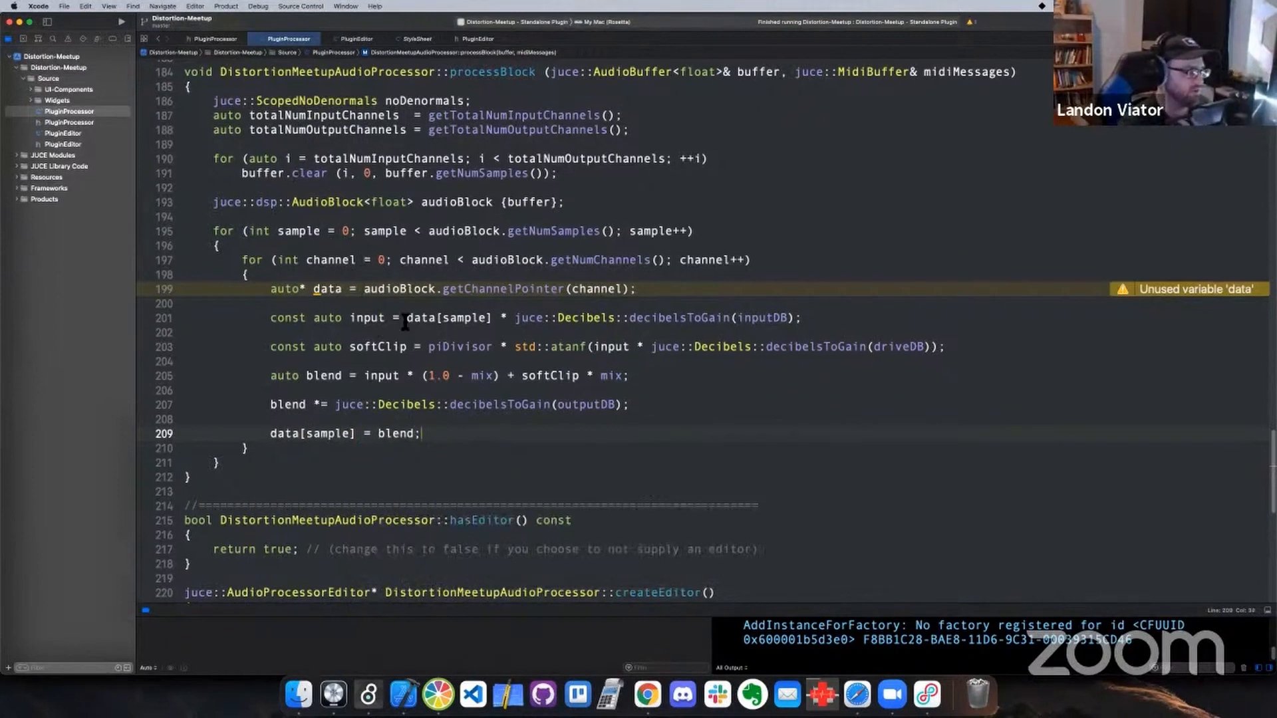
Review the data[sample], inputDB and piDivisor terms in the input and softClip expressions
left_click_drag(492, 321, 406, 322)
left_click(750, 322)
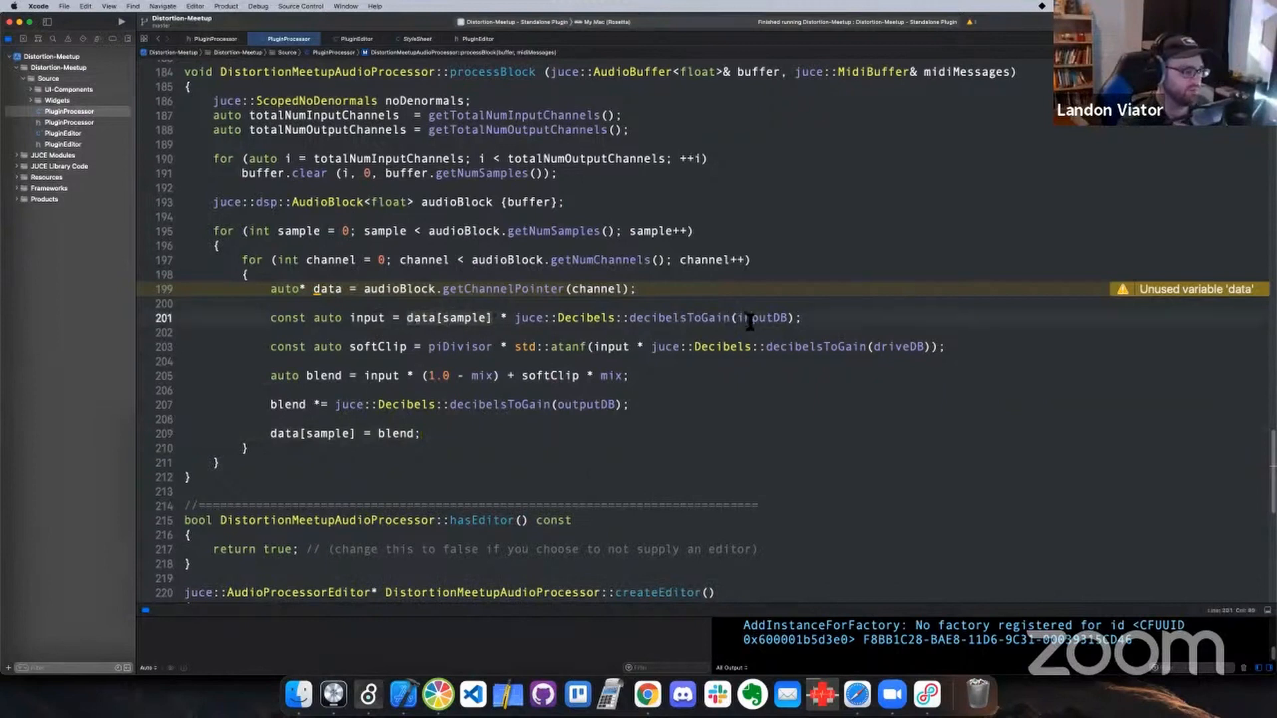
double_click(750, 322)
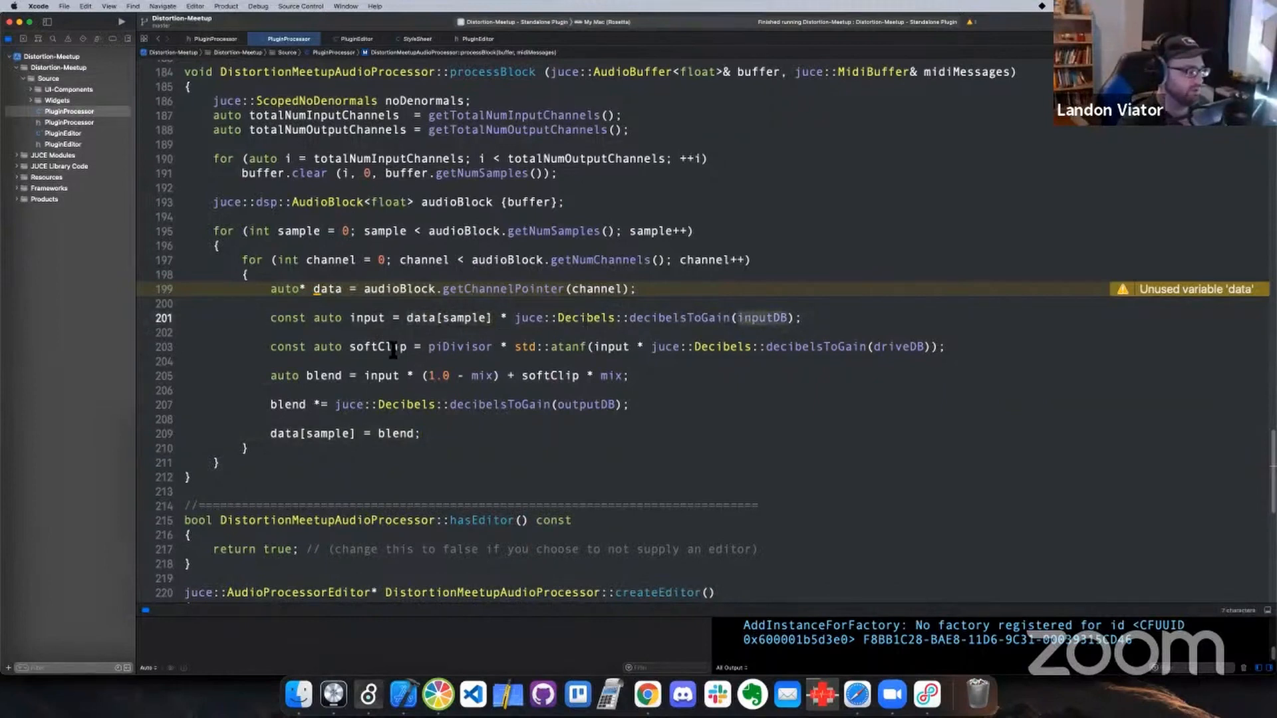
double_click(458, 349)
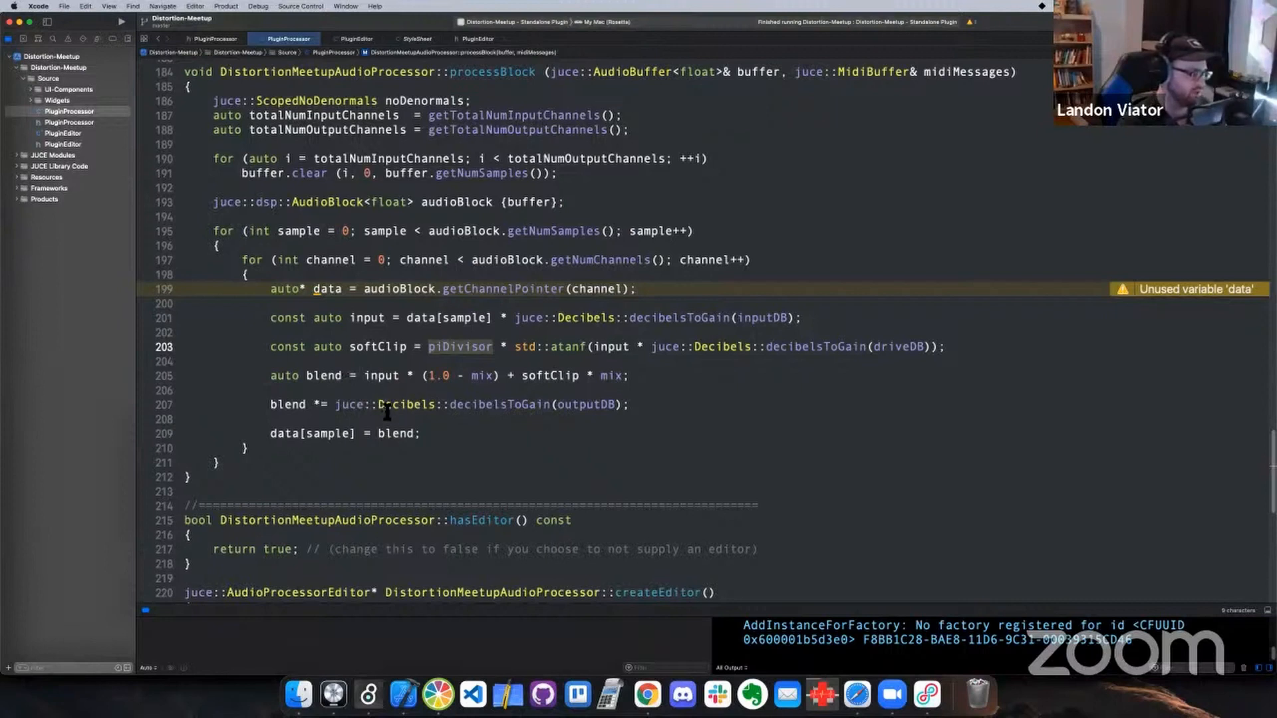
left_click(429, 433)
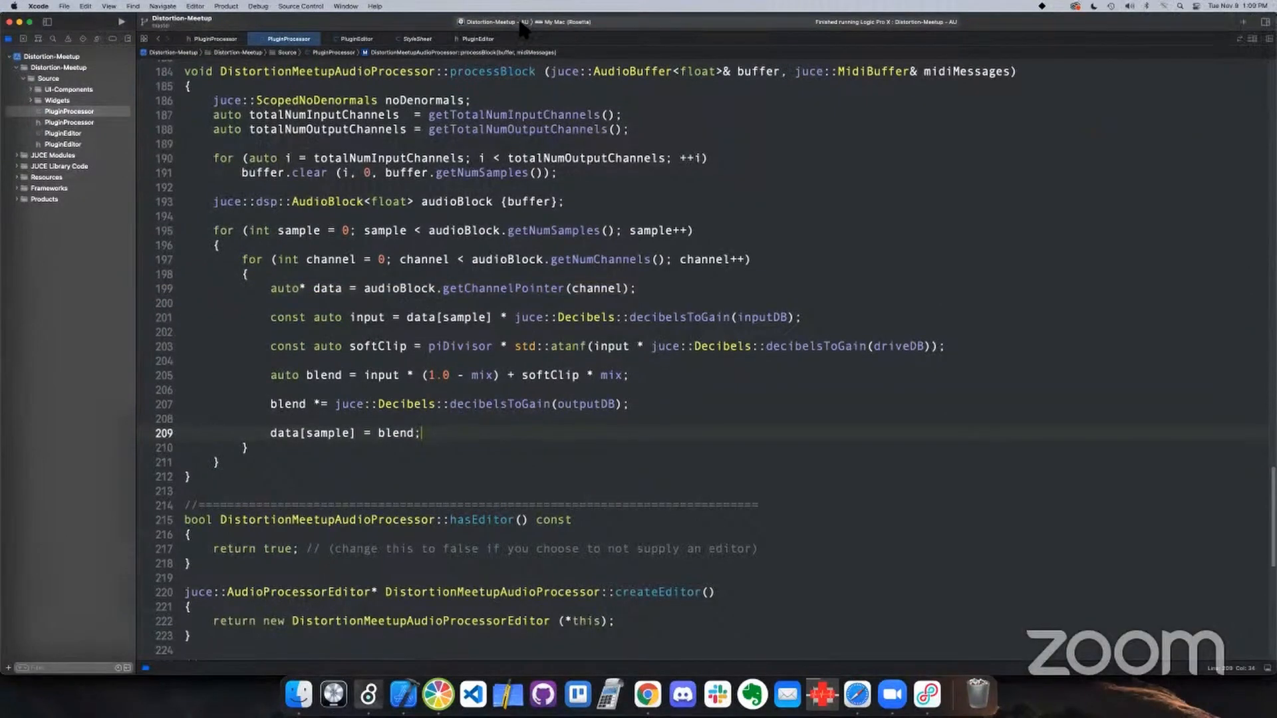
Check the Run executable in the AU scheme's settings and run the plugin in Logic Pro
left_click(227, 7)
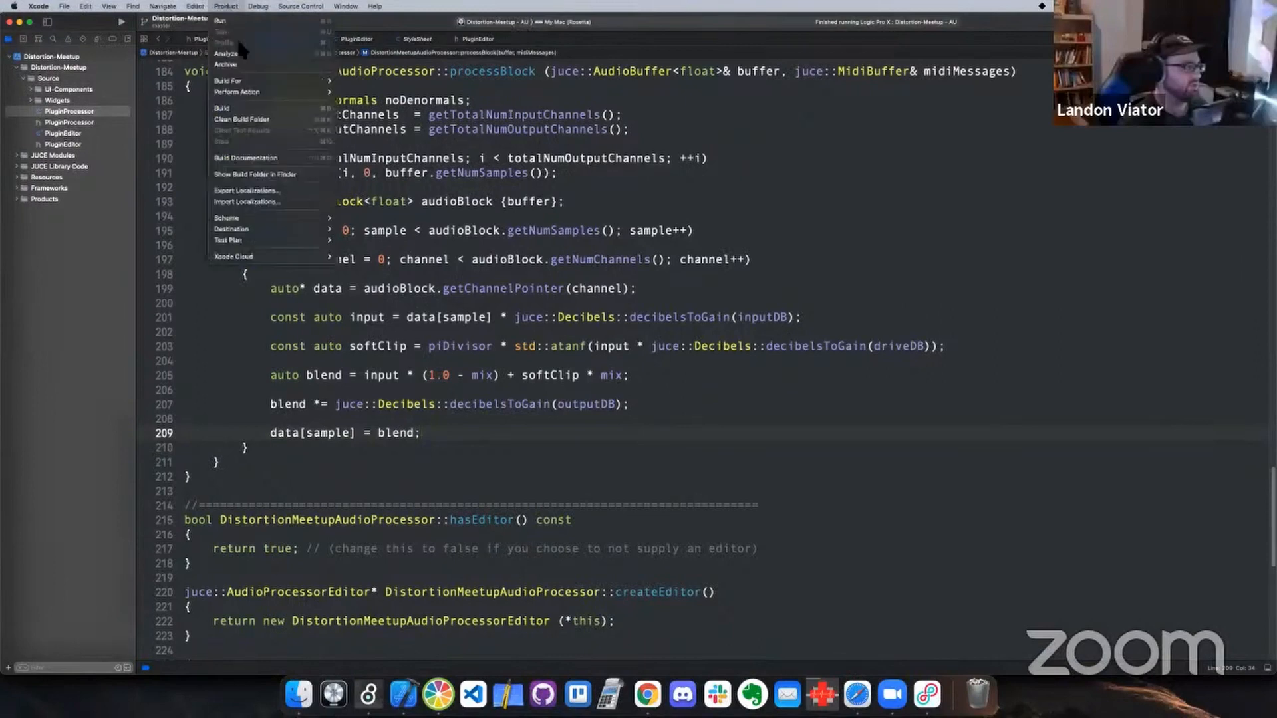
mouse_move(251, 219)
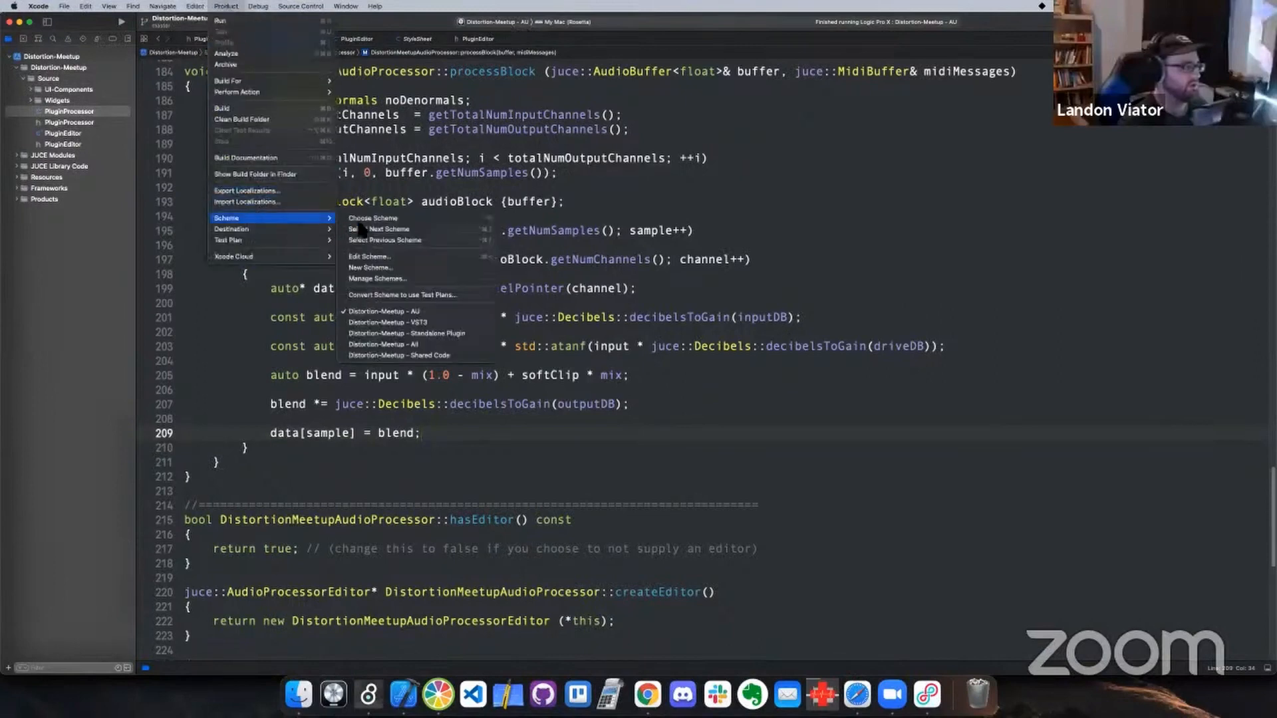
left_click(382, 259)
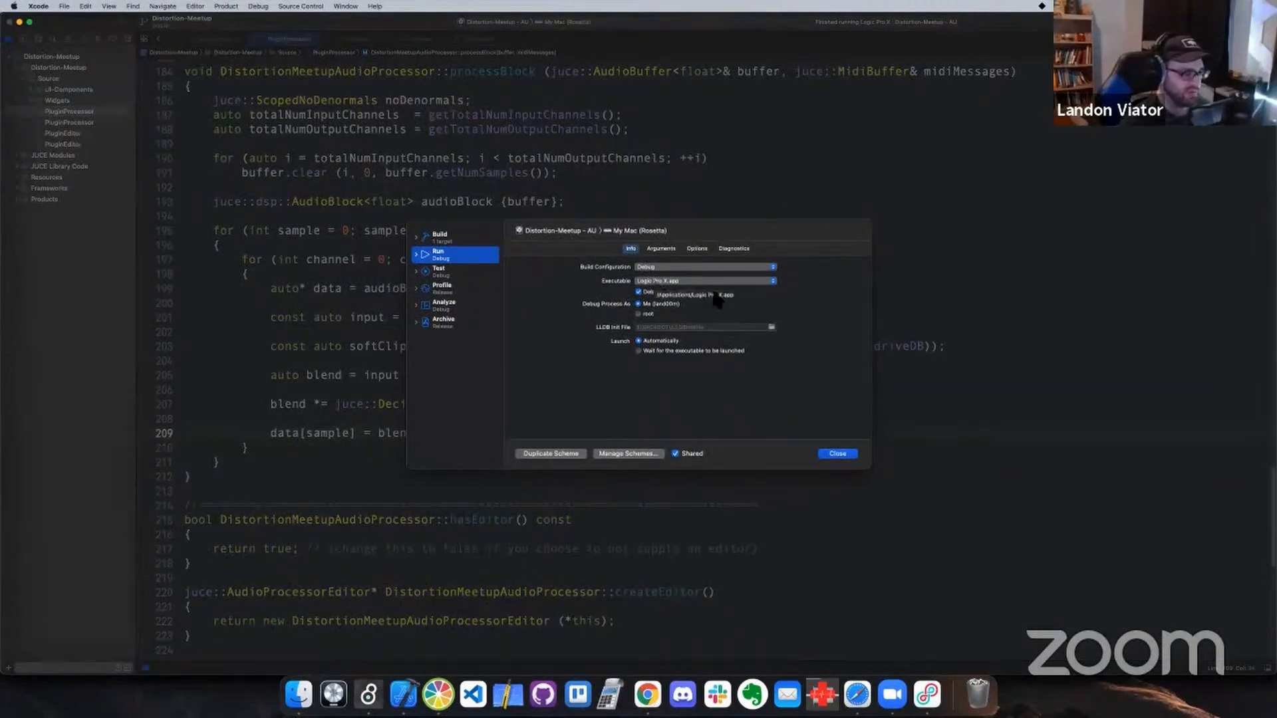
left_click(848, 455)
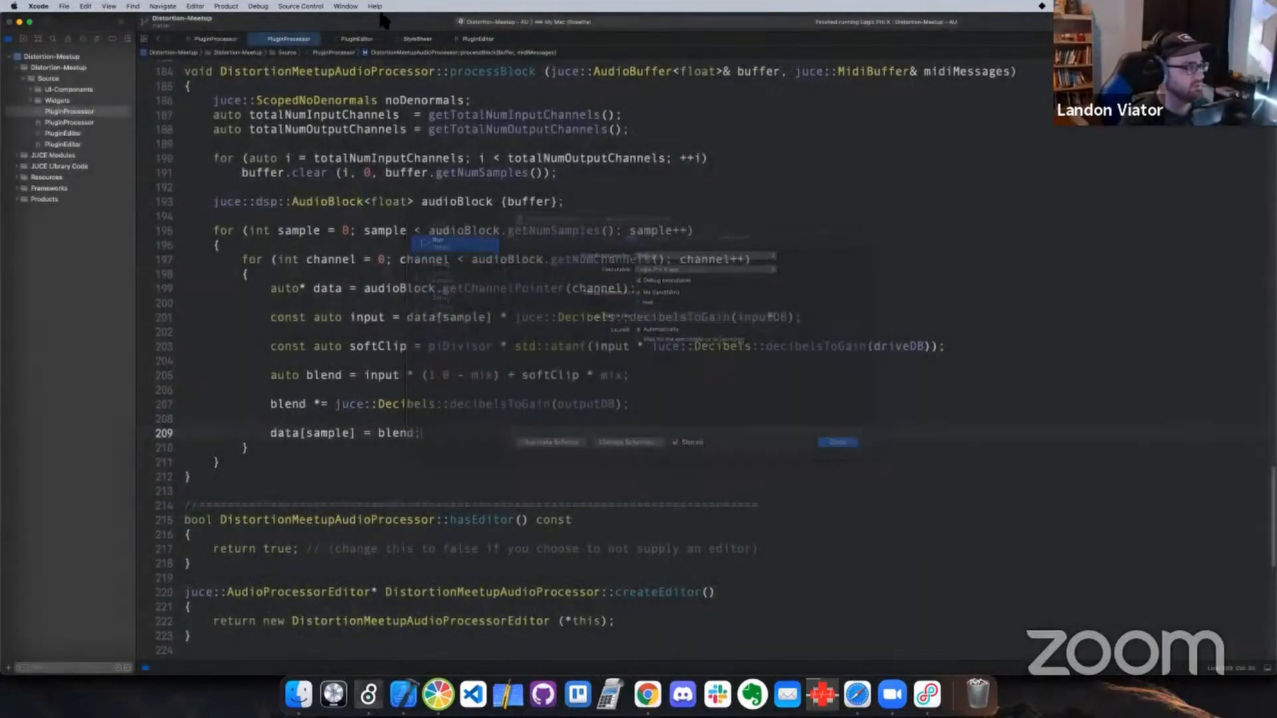
left_click(121, 23)
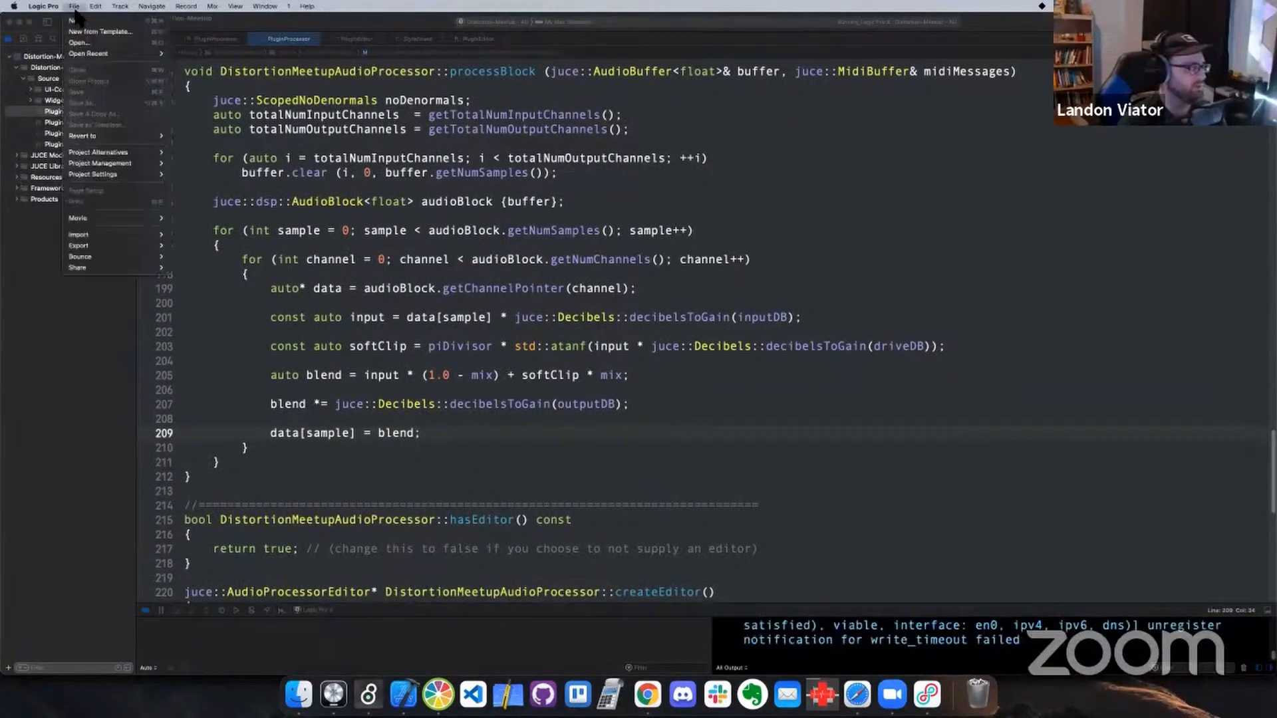
Open the recent Plugin_Tester project in Logic Pro, and show the Drums track's Distortion plugin window clear of the track headers
left_click(74, 6)
mouse_move(97, 56)
left_click(213, 54)
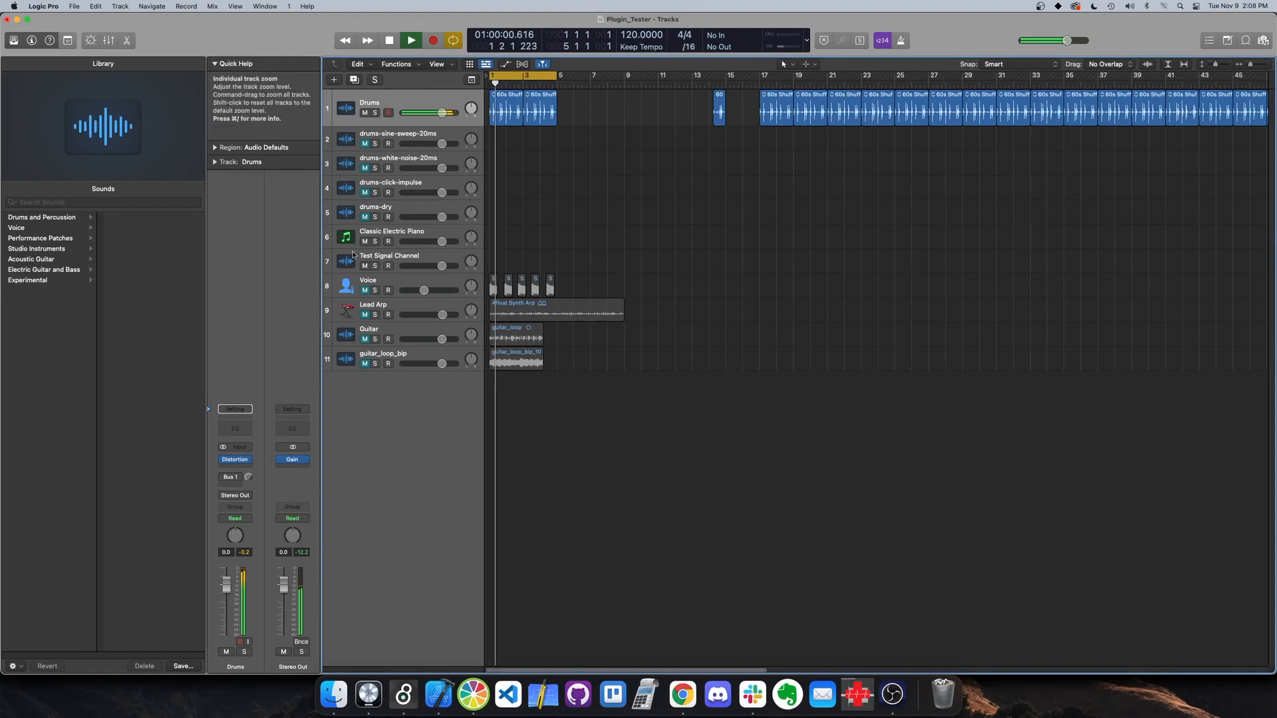
left_click(241, 460)
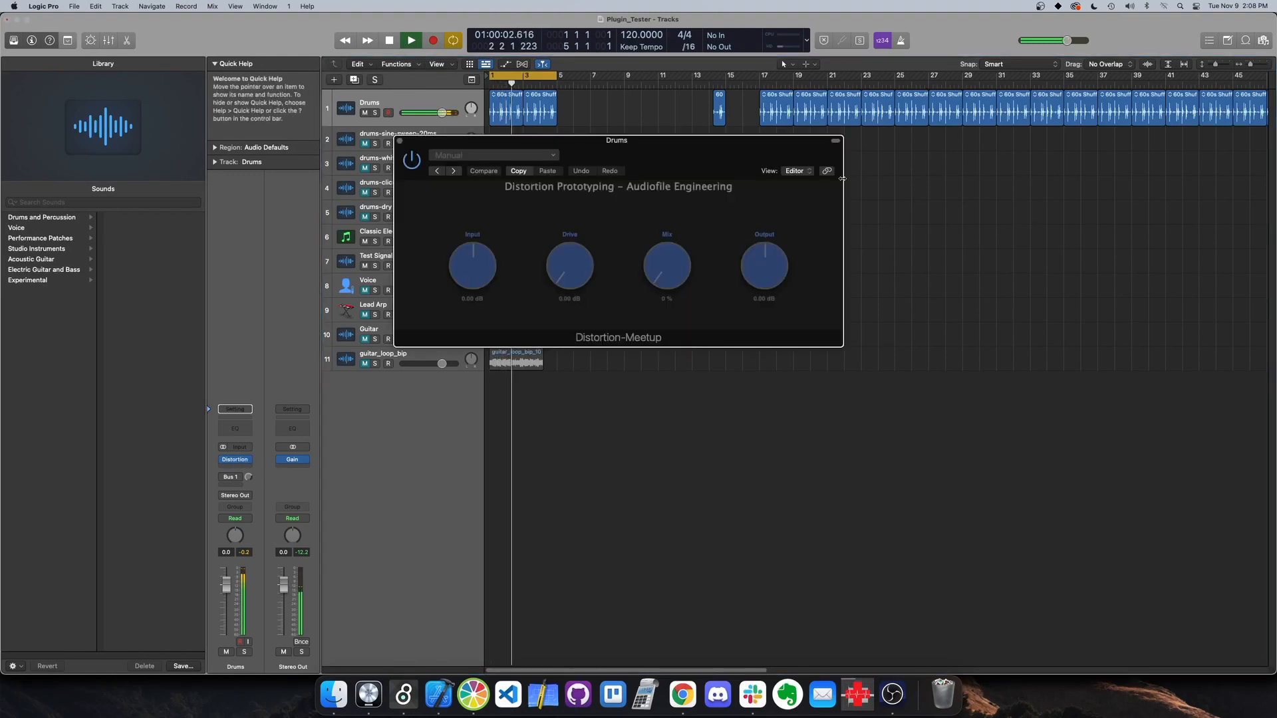
left_click_drag(672, 148, 775, 266)
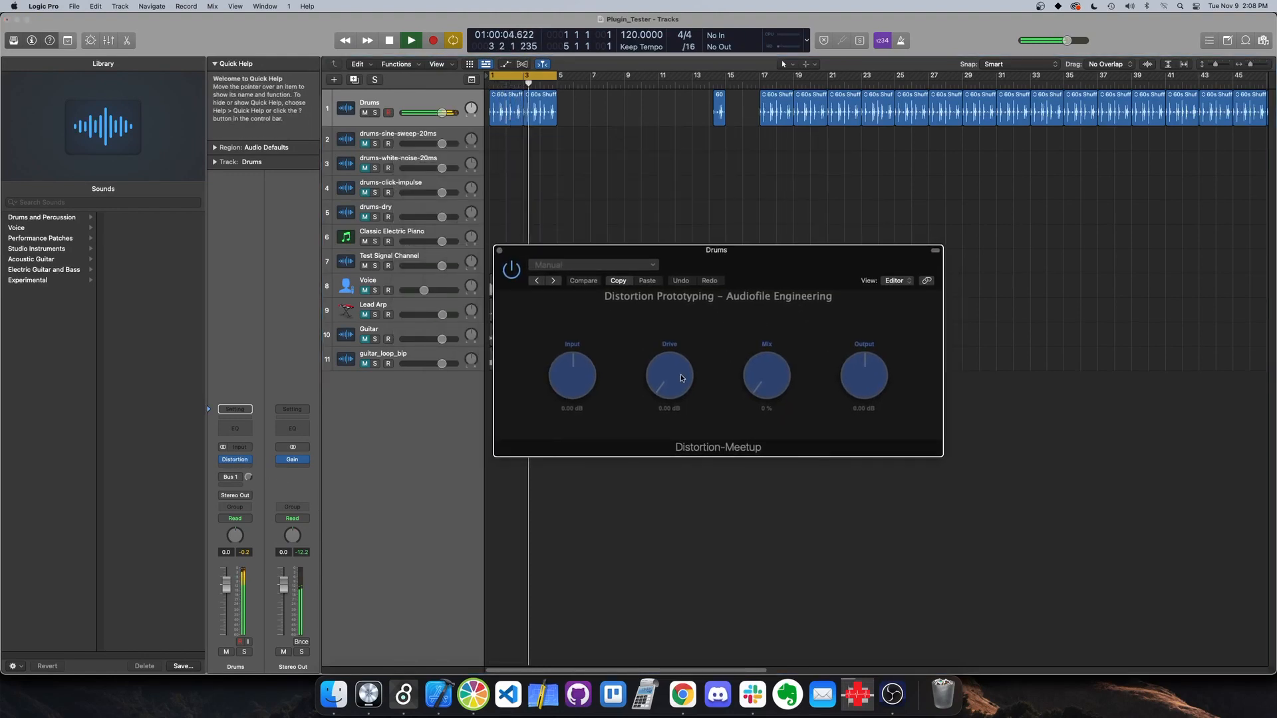
Turn the plugin's Drive up to its maximum and sweep the Mix, ending at 100 %
left_click_drag(700, 255, 769, 257)
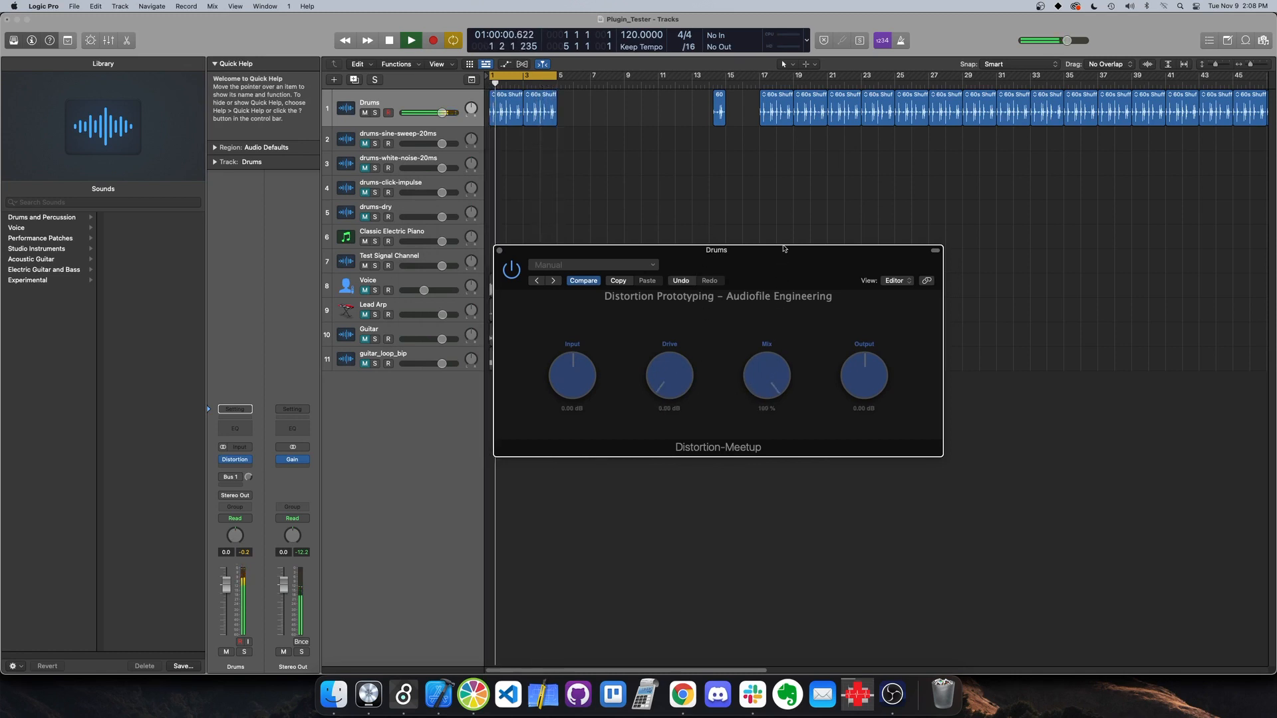
left_click_drag(671, 394, 683, 259)
left_click_drag(761, 373, 765, 432)
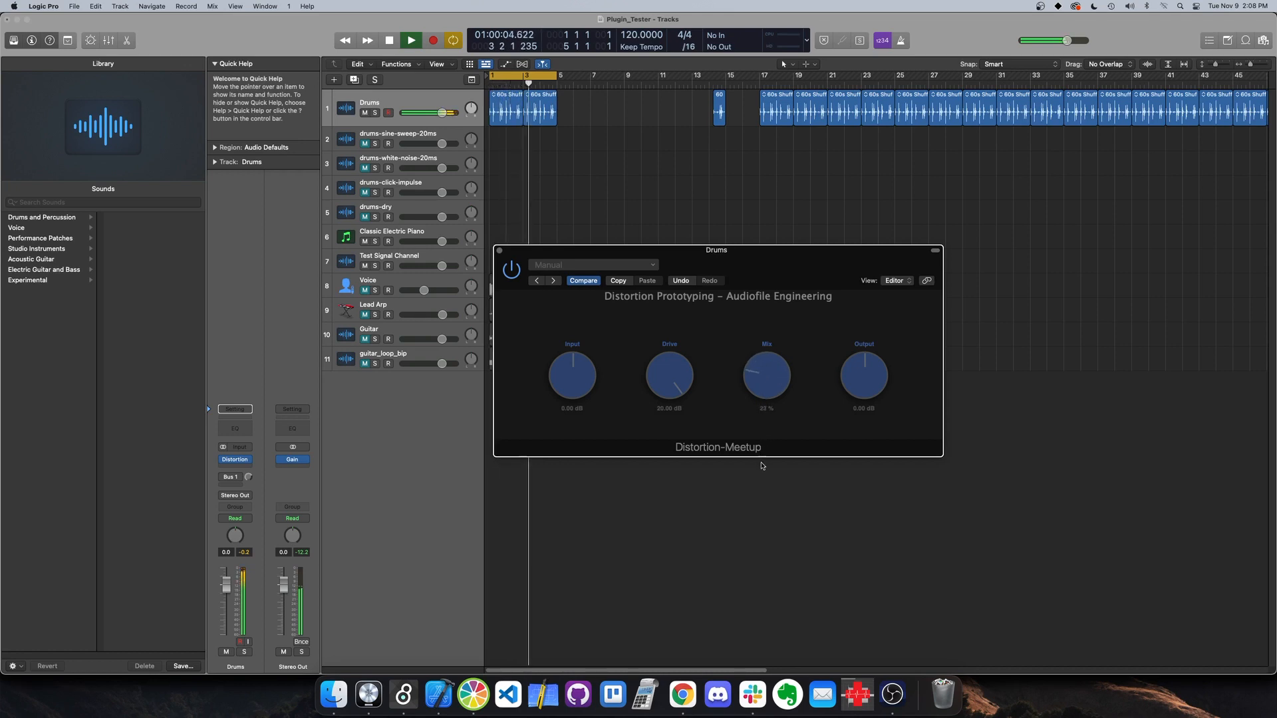
left_click_drag(762, 479, 855, 377)
Turn the plugin's Input fully up to 48 dB and lower its Output to about -17 dB
left_click_drag(857, 389, 859, 397)
left_click_drag(584, 376, 597, 341)
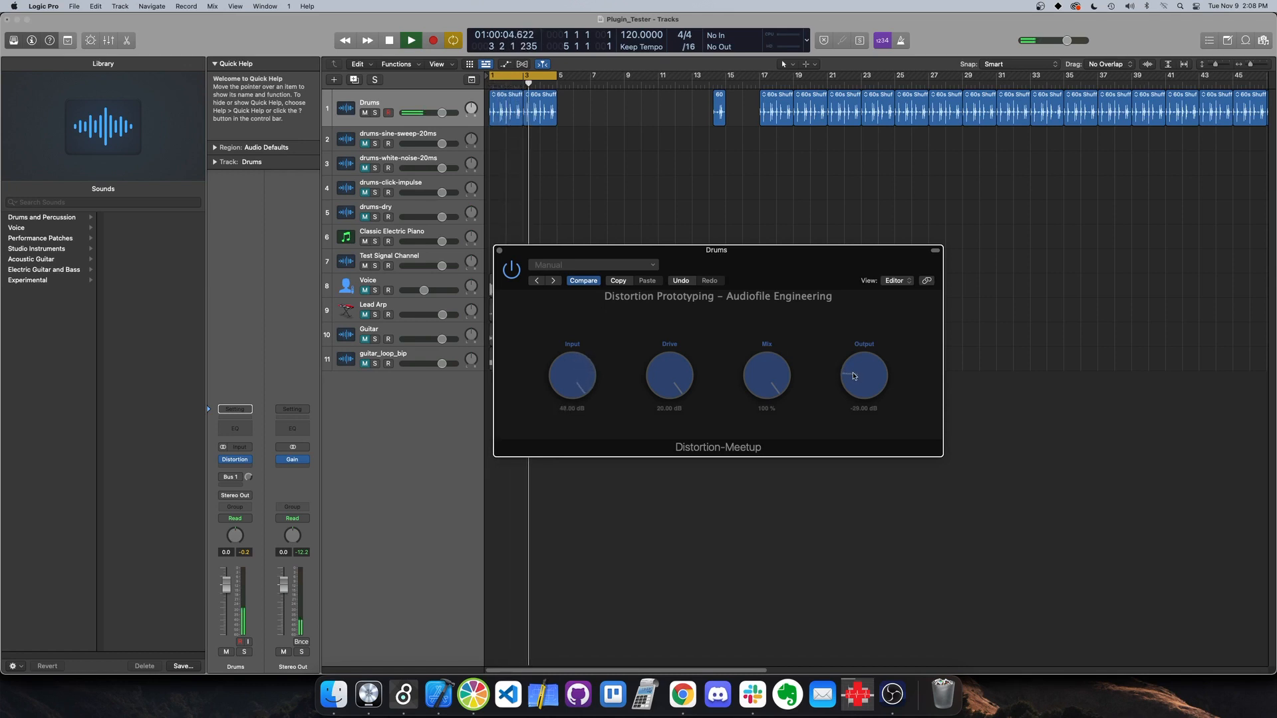
left_click_drag(853, 376, 858, 361)
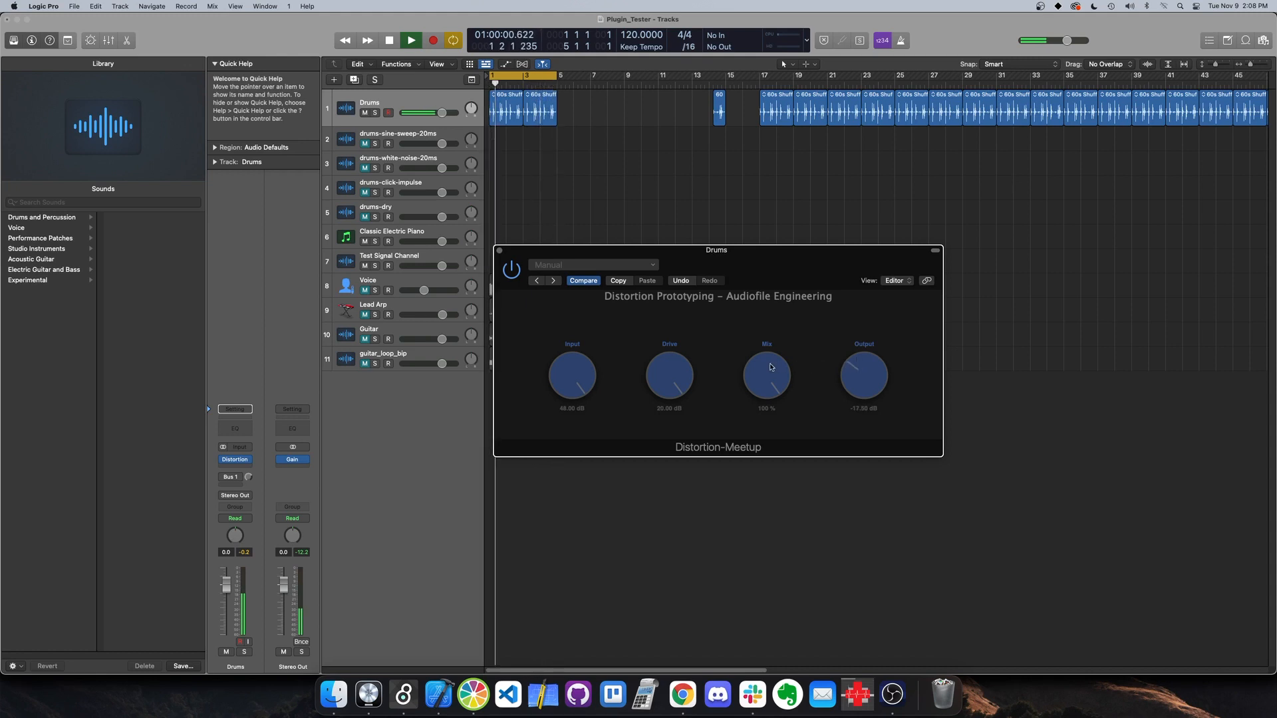
Reset the plugin's Input and Output to 0 dB, lower the Drive and reset it to its default
double_click(562, 375)
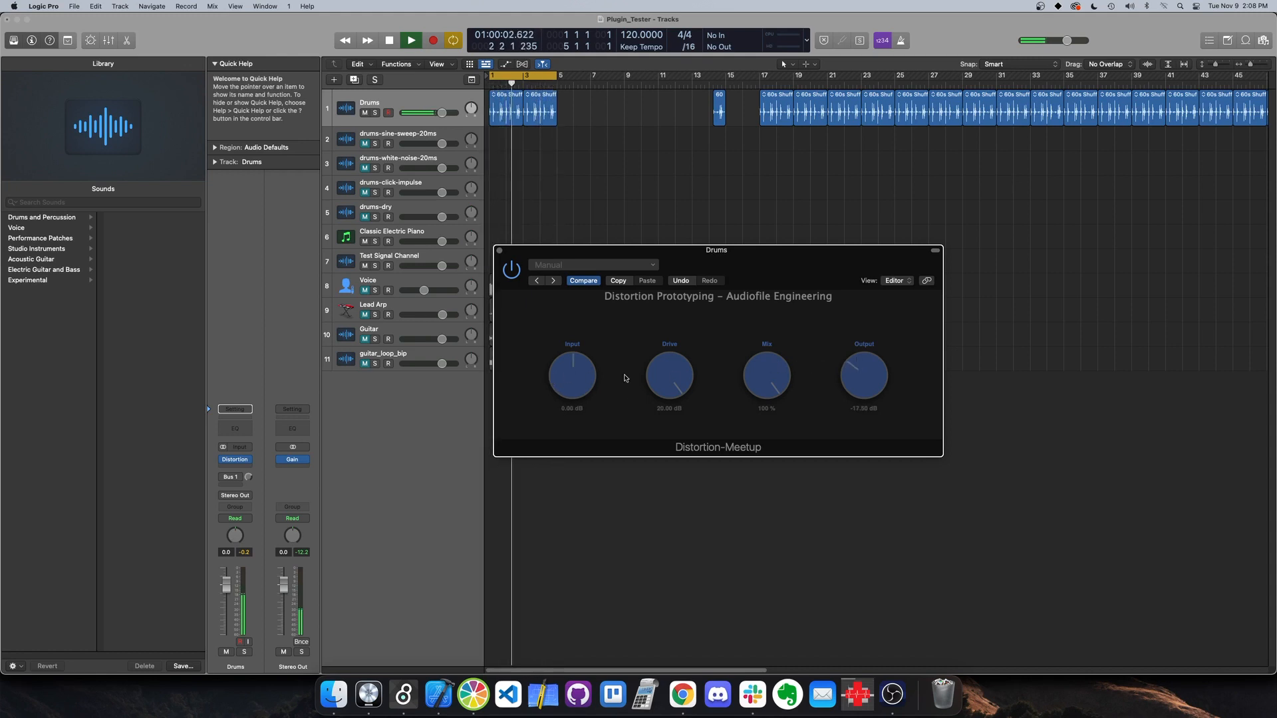
double_click(857, 376)
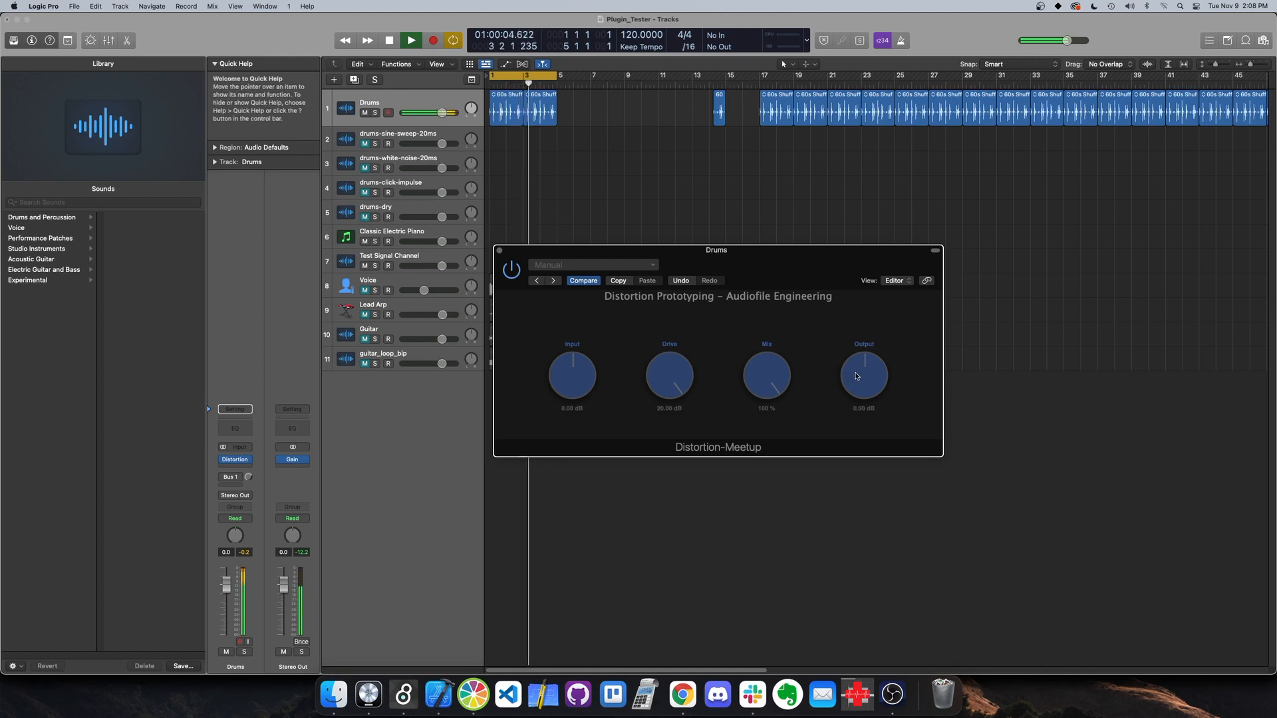
left_click_drag(676, 365, 675, 381)
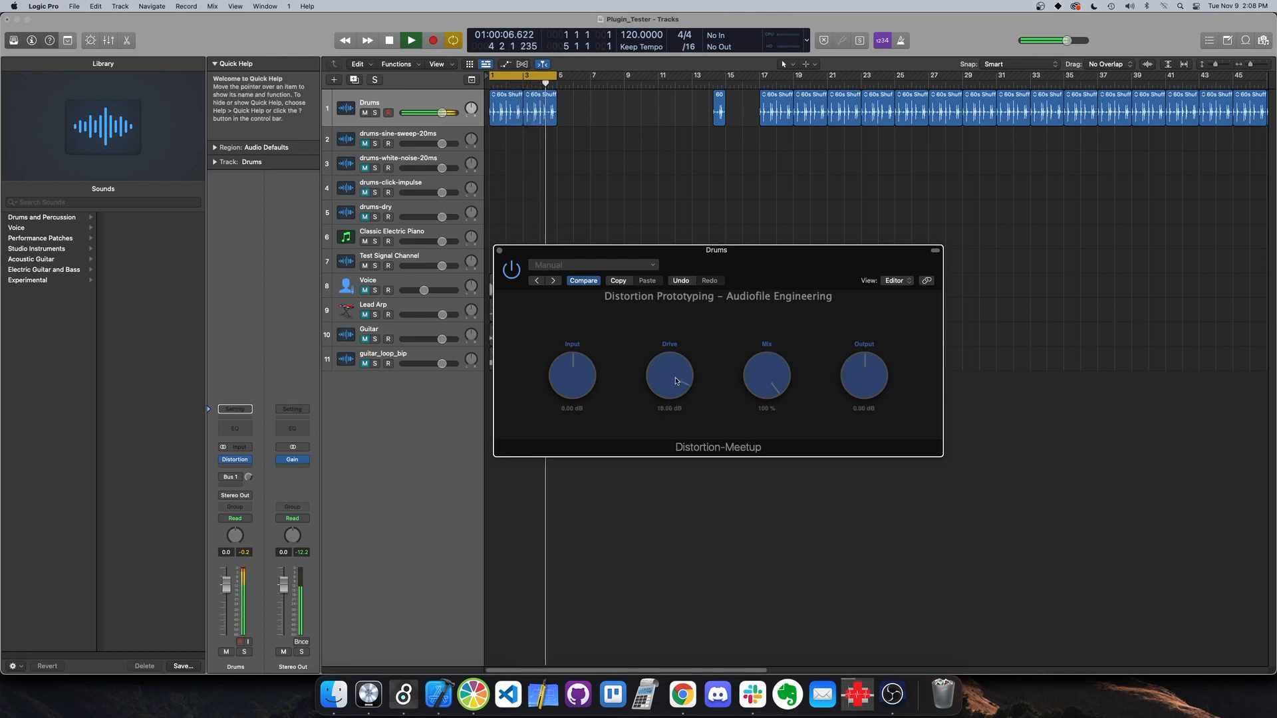
double_click(676, 381)
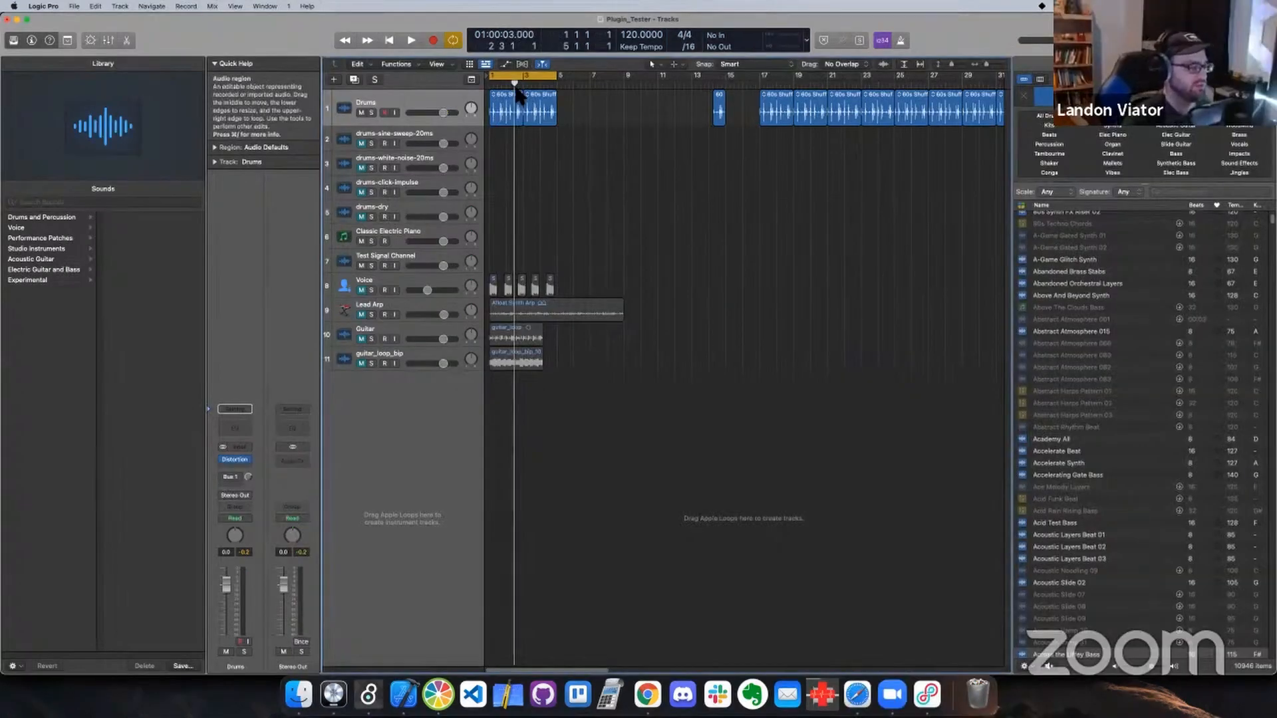
Switch to the polynomial patch in Max and compare it with the 3x² − 5x + 4 example on Wikipedia in Chrome
left_click(403, 695)
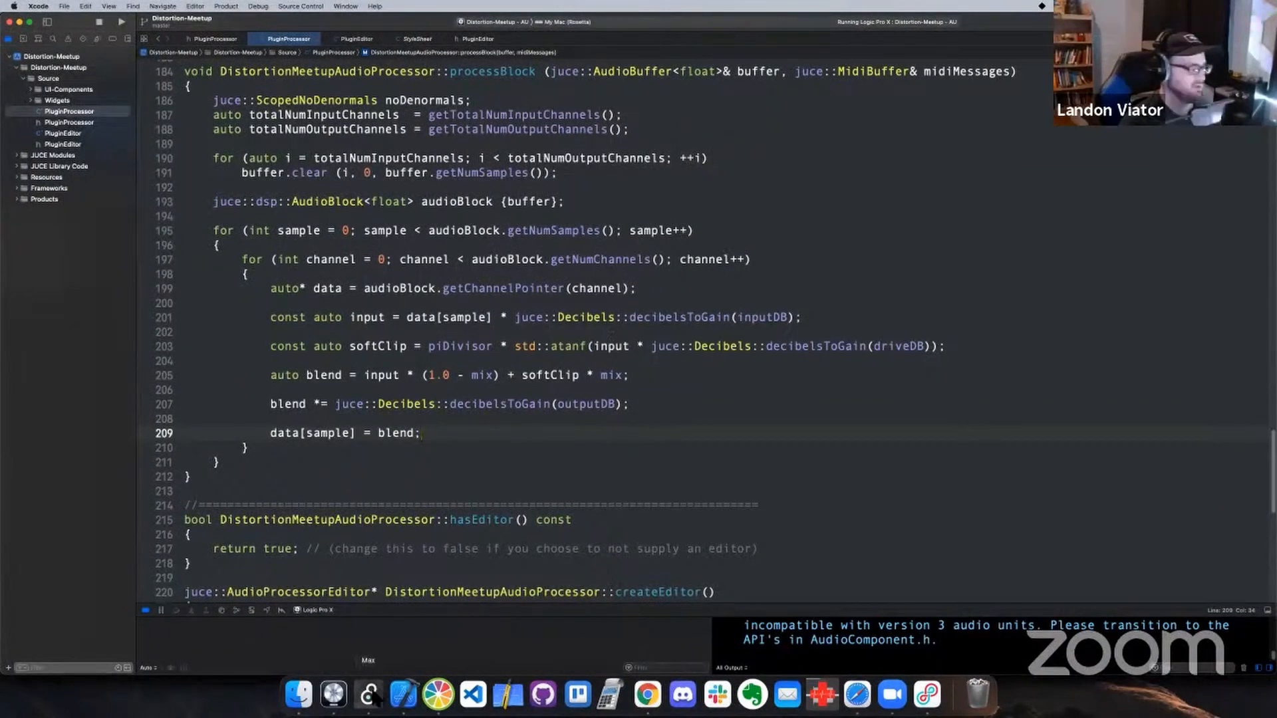
left_click(371, 695)
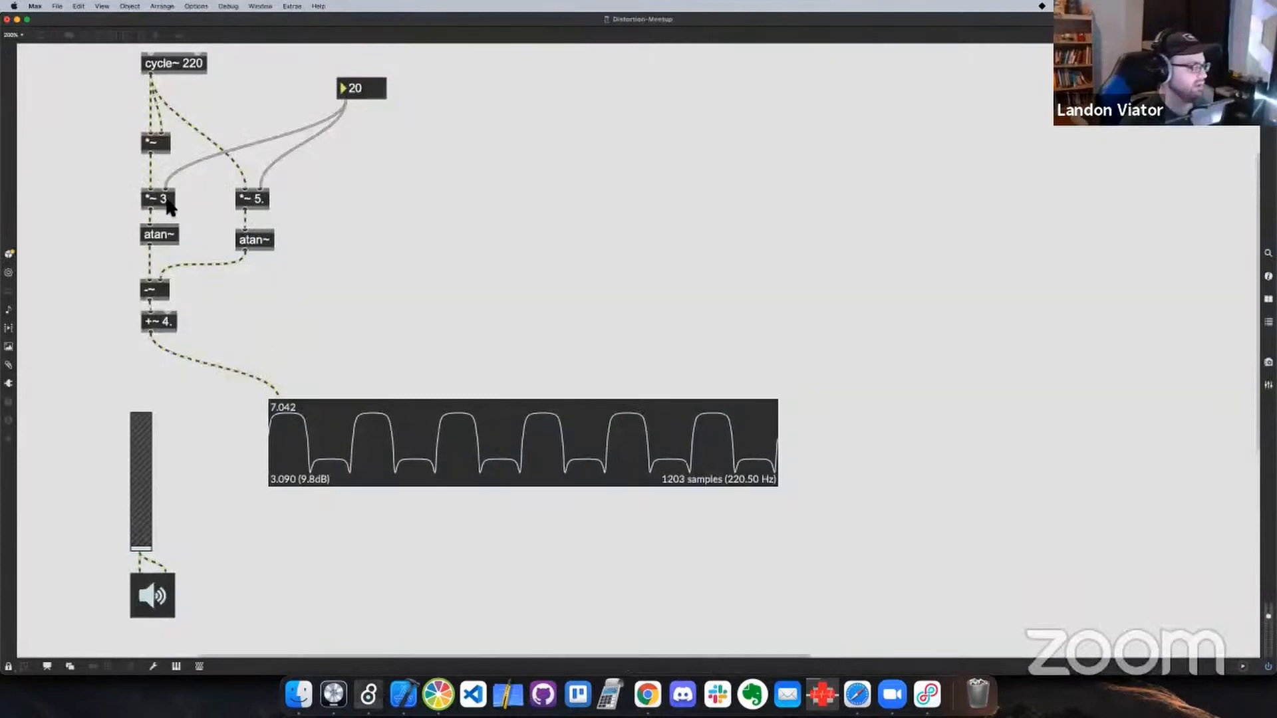
key("super+Tab")
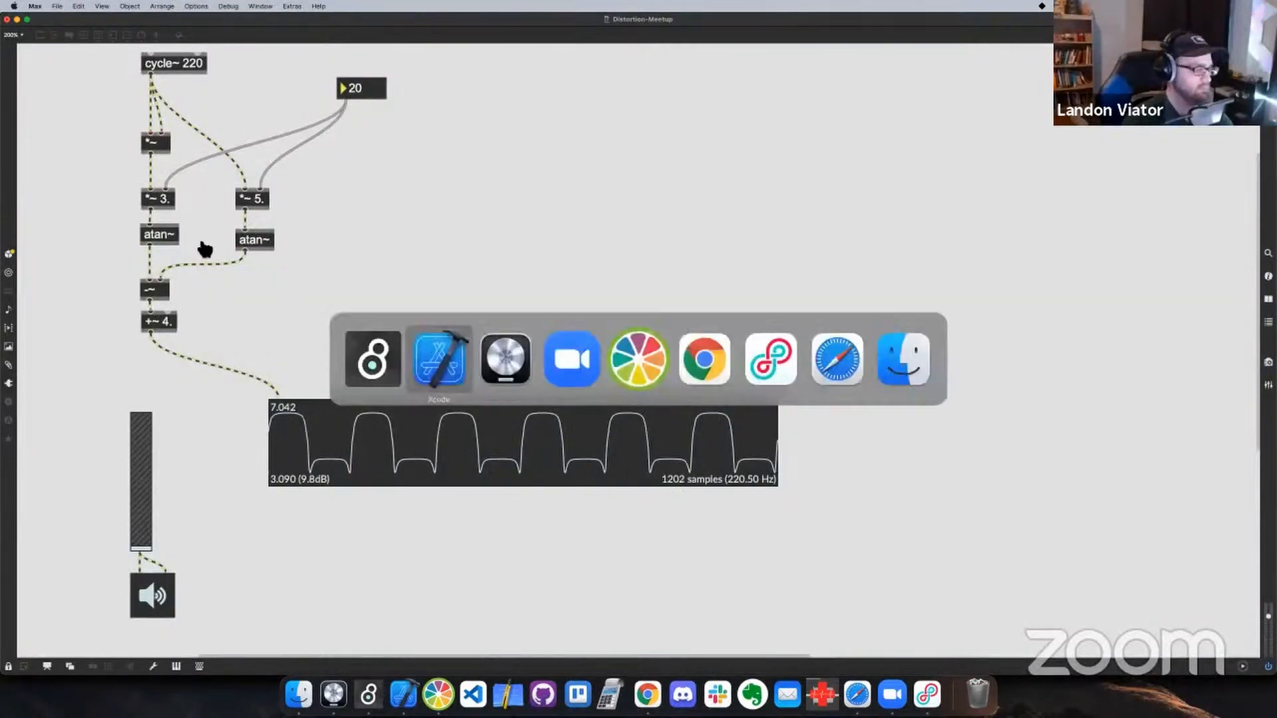
key("super+Tab")
key("super+Tab")
key("super+Tab")
key("super+Tab")
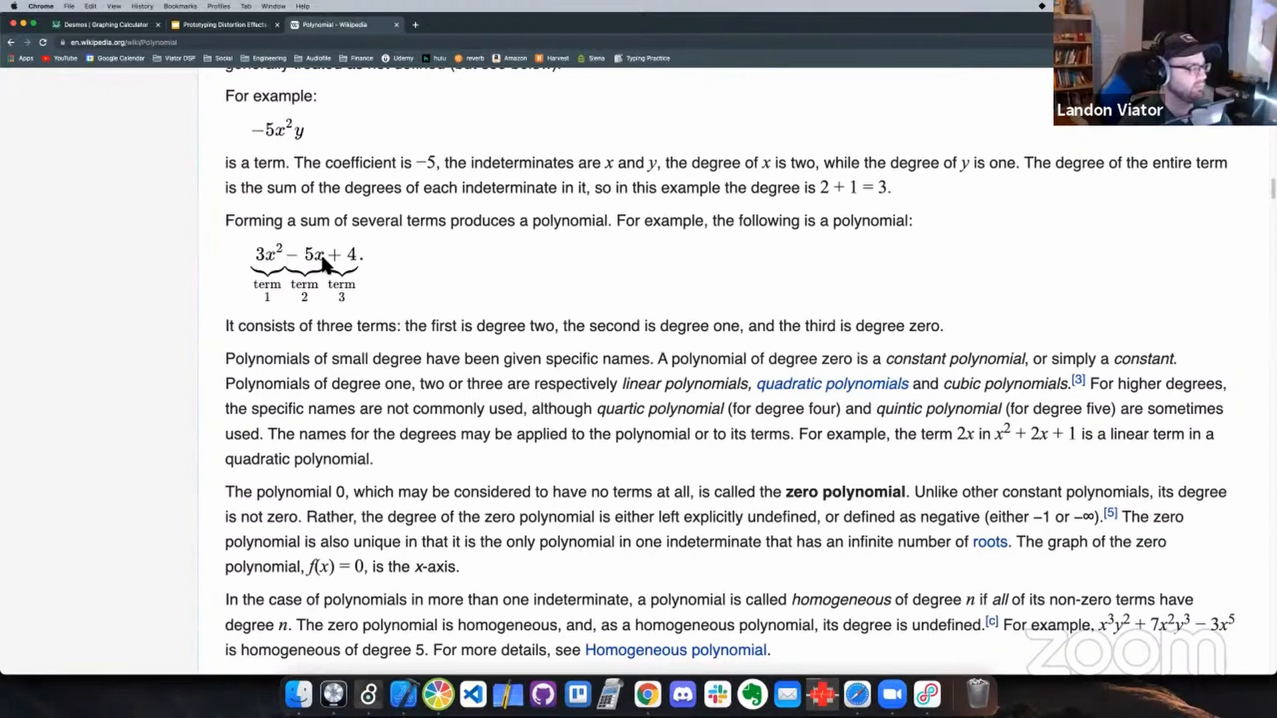
Switch back to Max, unlock the patch, move the scope lower and delete the polynomial and atan~ objects below cycle~ 220
key("super+Tab")
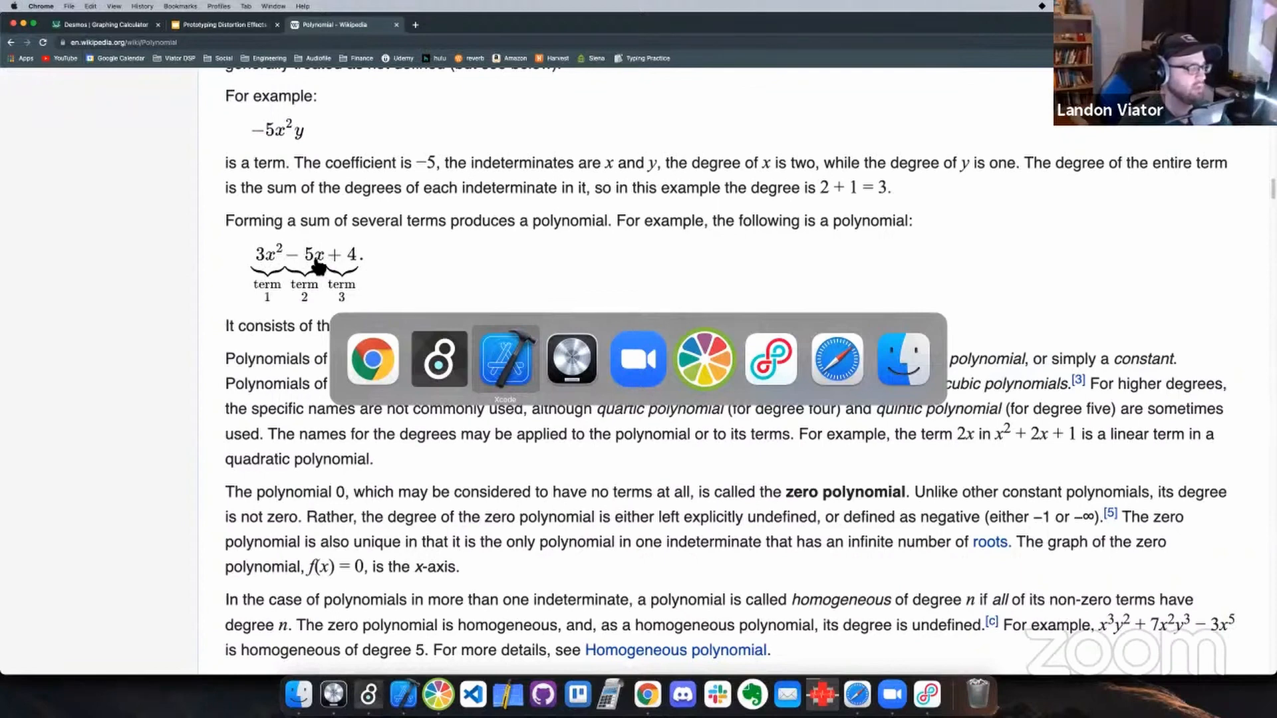
key("super+Tab")
key("super+Tab")
key("super+Tab")
key("super+Tab")
key("super+Tab")
key("super+Tab")
key("super+Tab")
key("super+Tab")
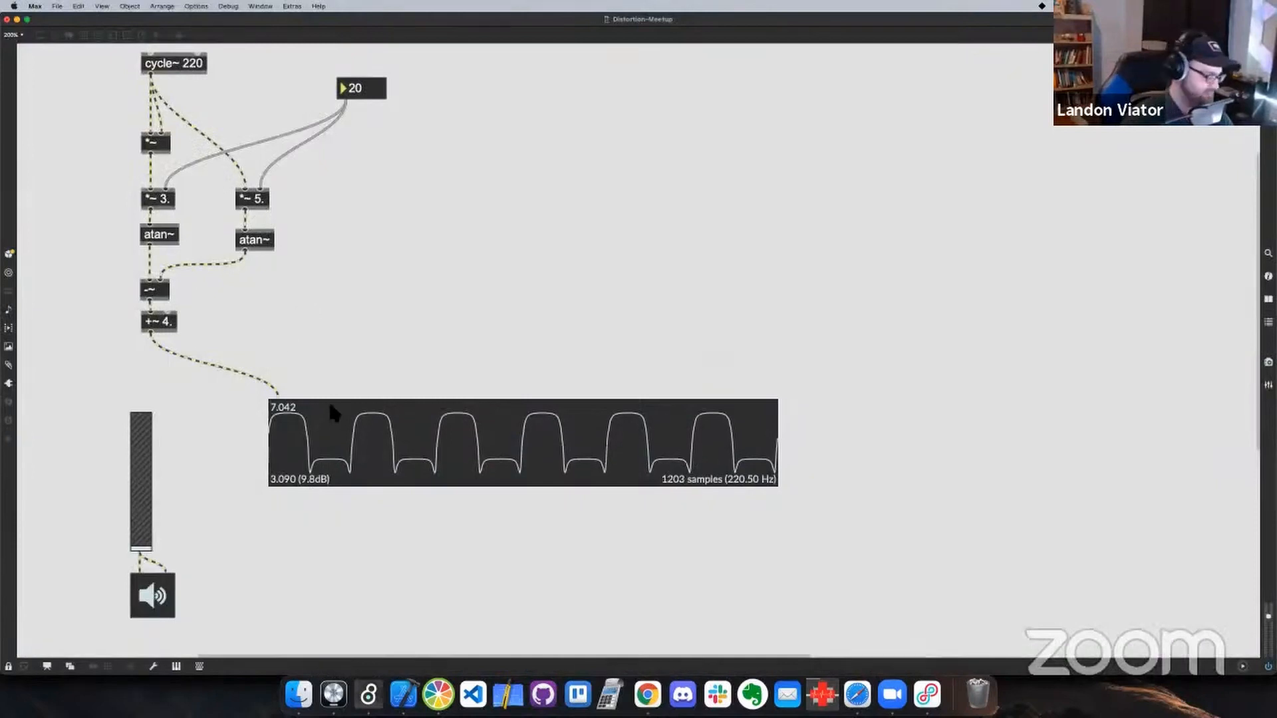
key("super+e")
left_click_drag(331, 417, 424, 475)
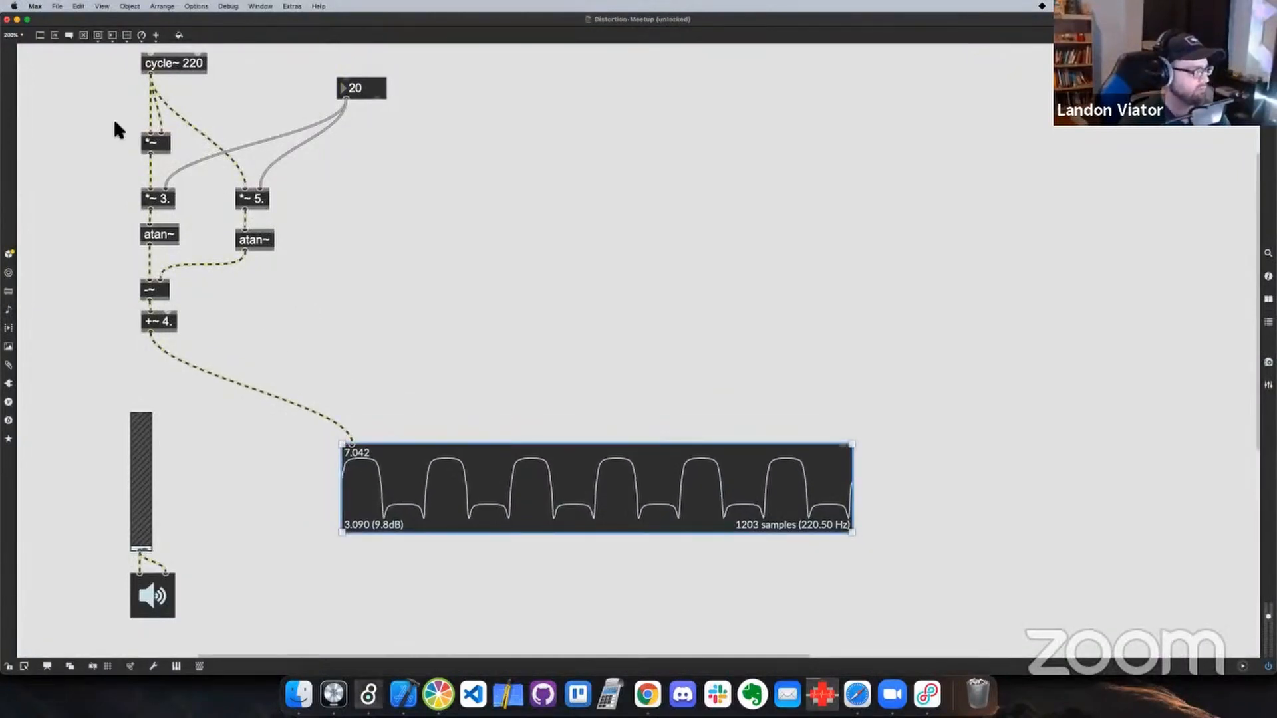
left_click_drag(117, 125, 289, 320)
key("BackSpace")
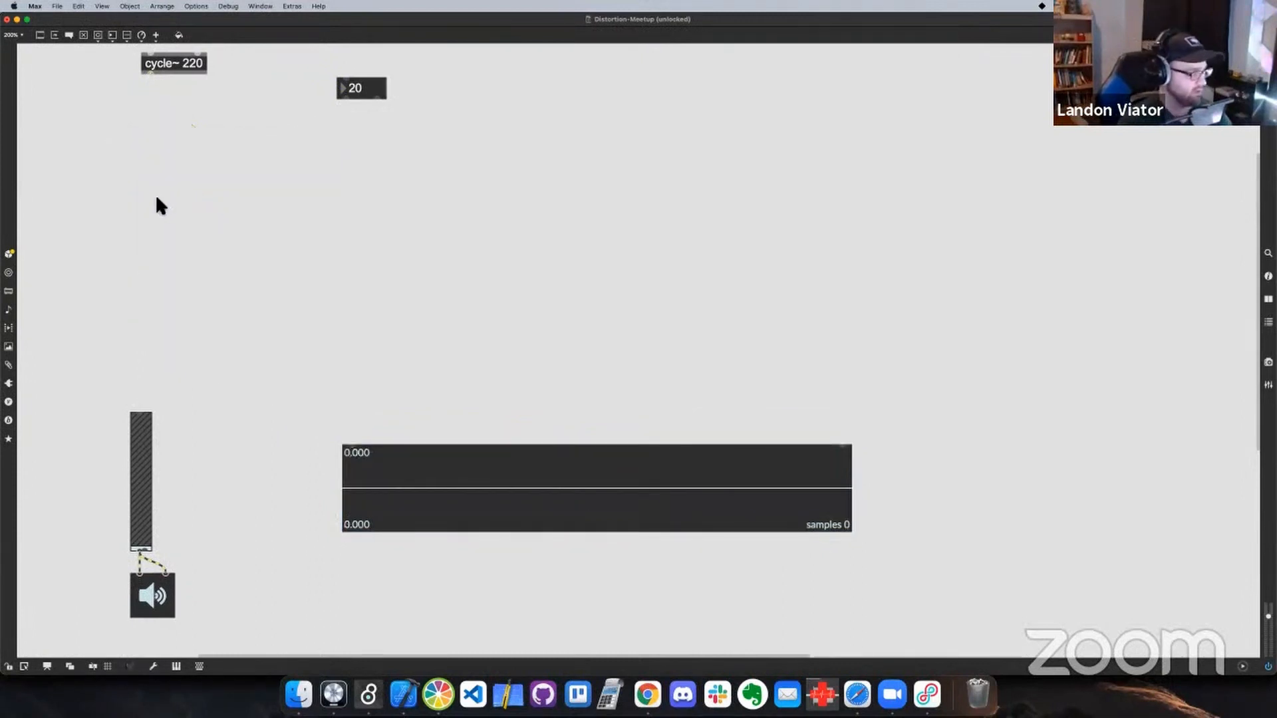
Add *~ and atan~ objects, chain cycle~ 220 through them, and feed the number box 20 into the multiplier's second inlet
type("nat")
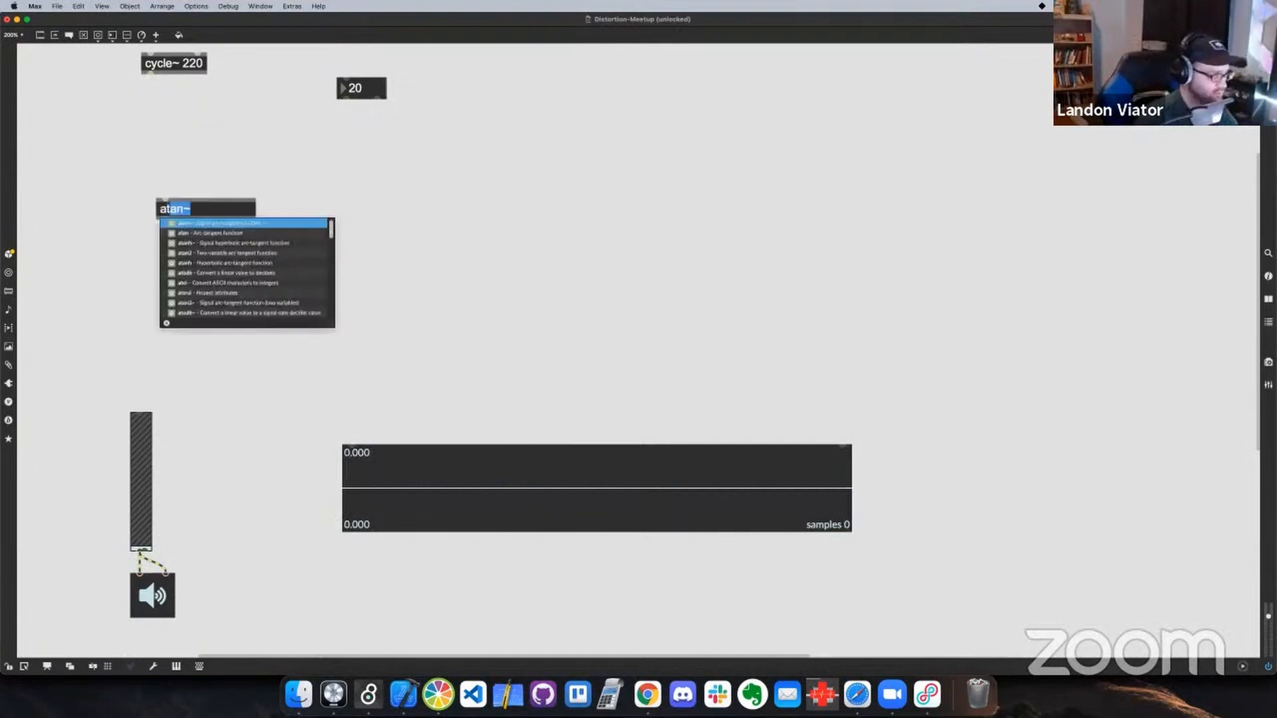
key("Return")
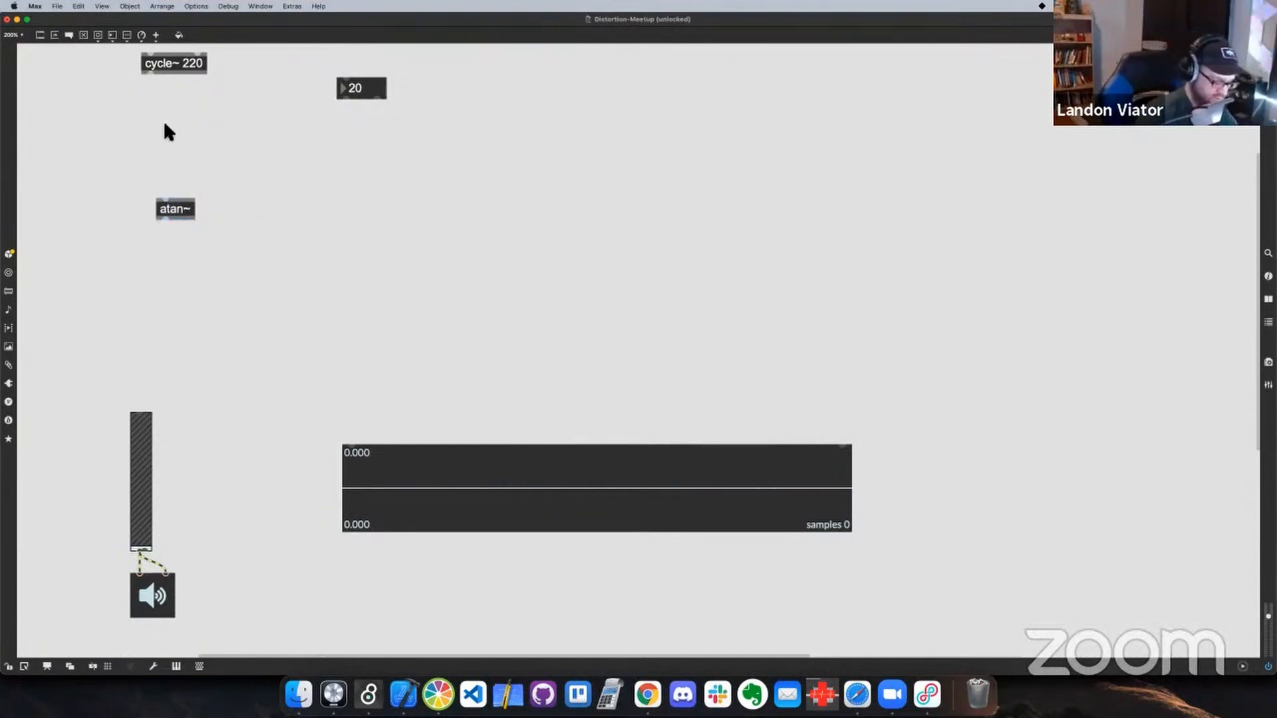
type("n")
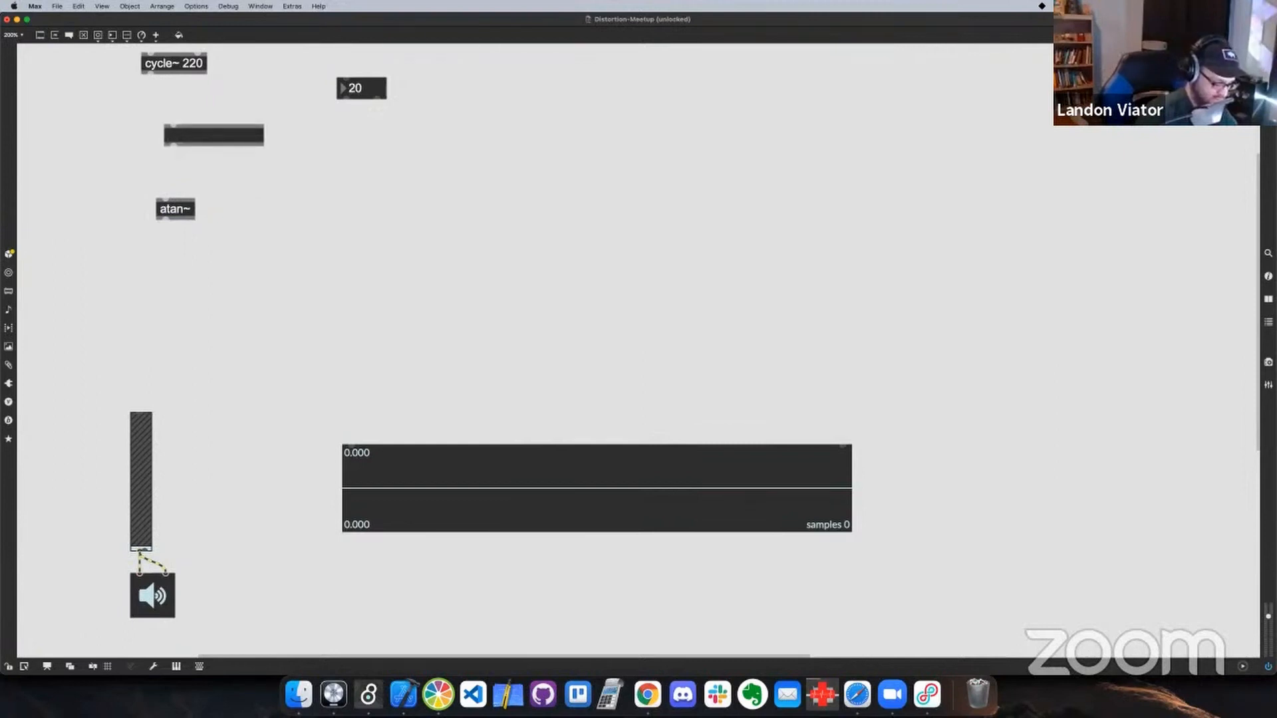
type("*")
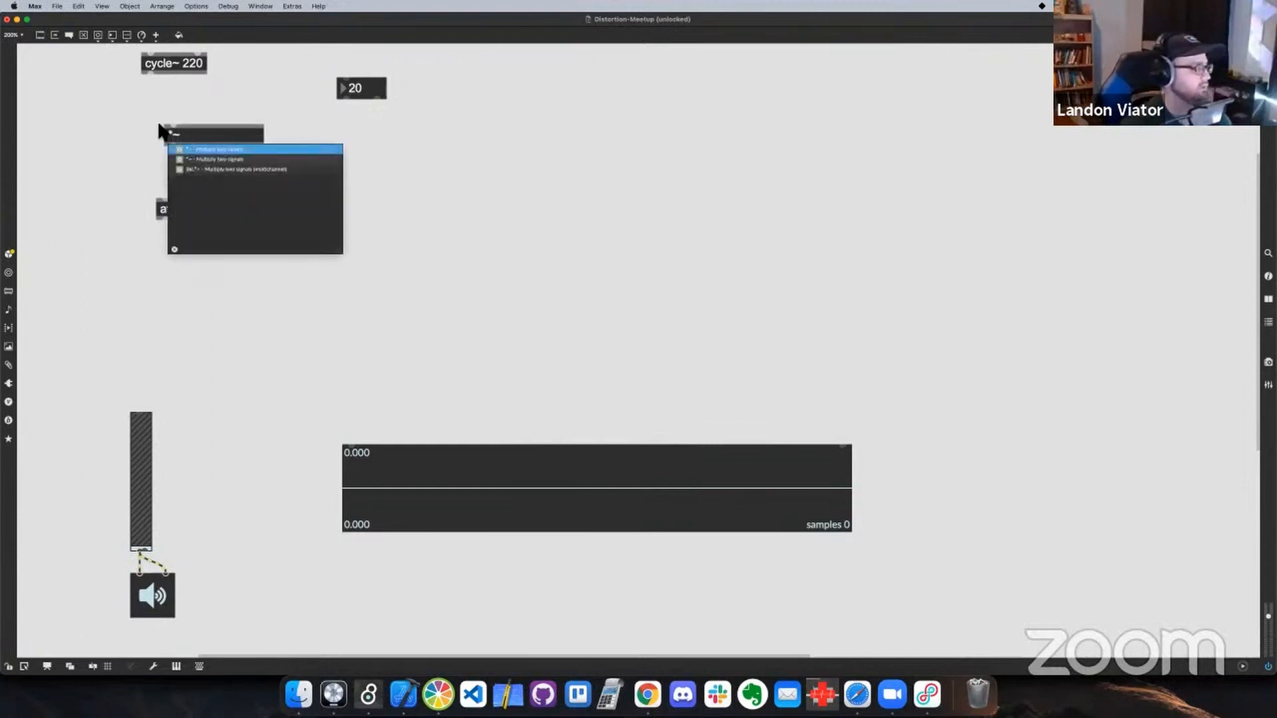
key("Return")
mouse_move(150, 73)
left_mouse_down()
mouse_move(175, 126)
mouse_move(165, 199)
left_mouse_up()
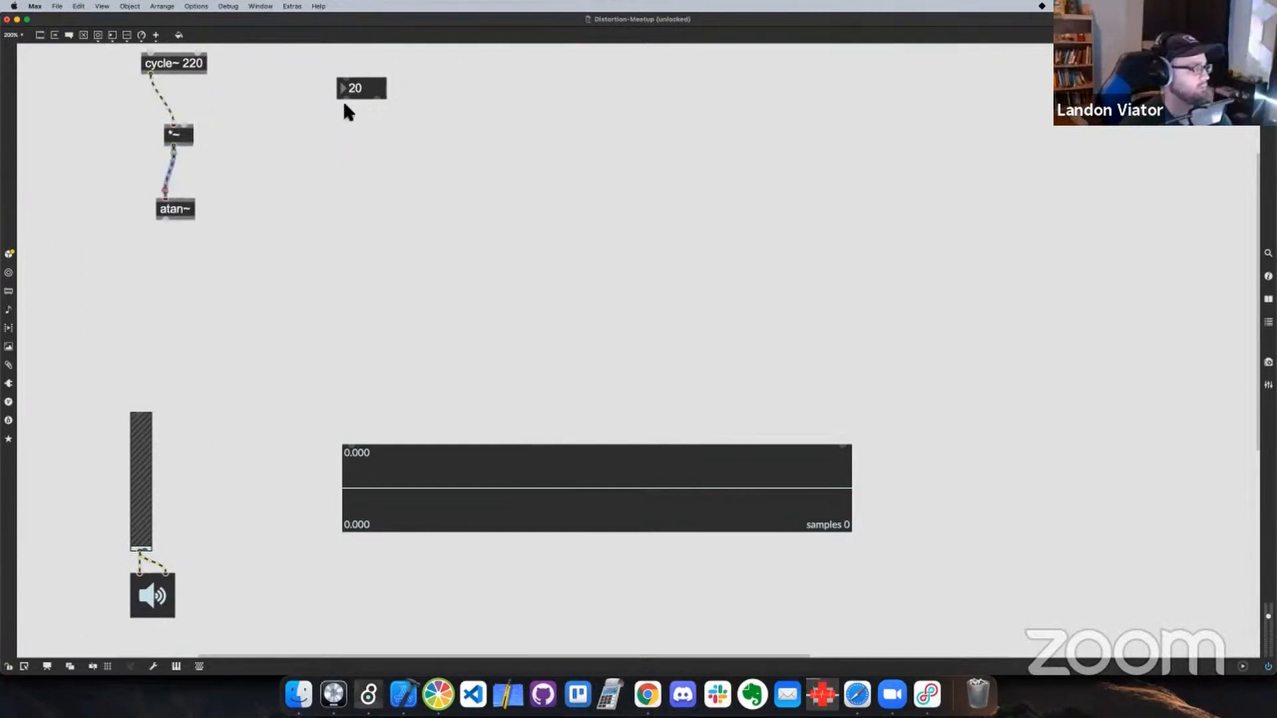
left_click_drag(345, 98, 185, 125)
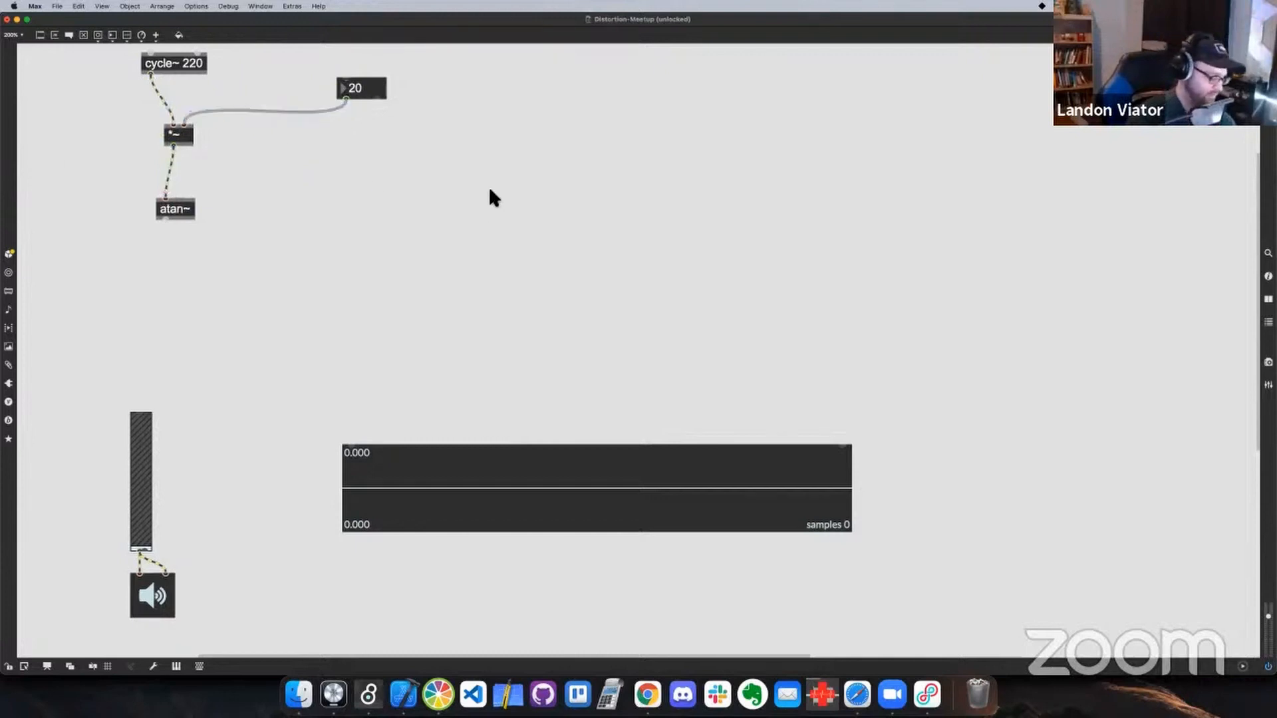
Connect the atan~ output to the scope's first inlet and move the scope up closer to the atan~ object
key("super+e")
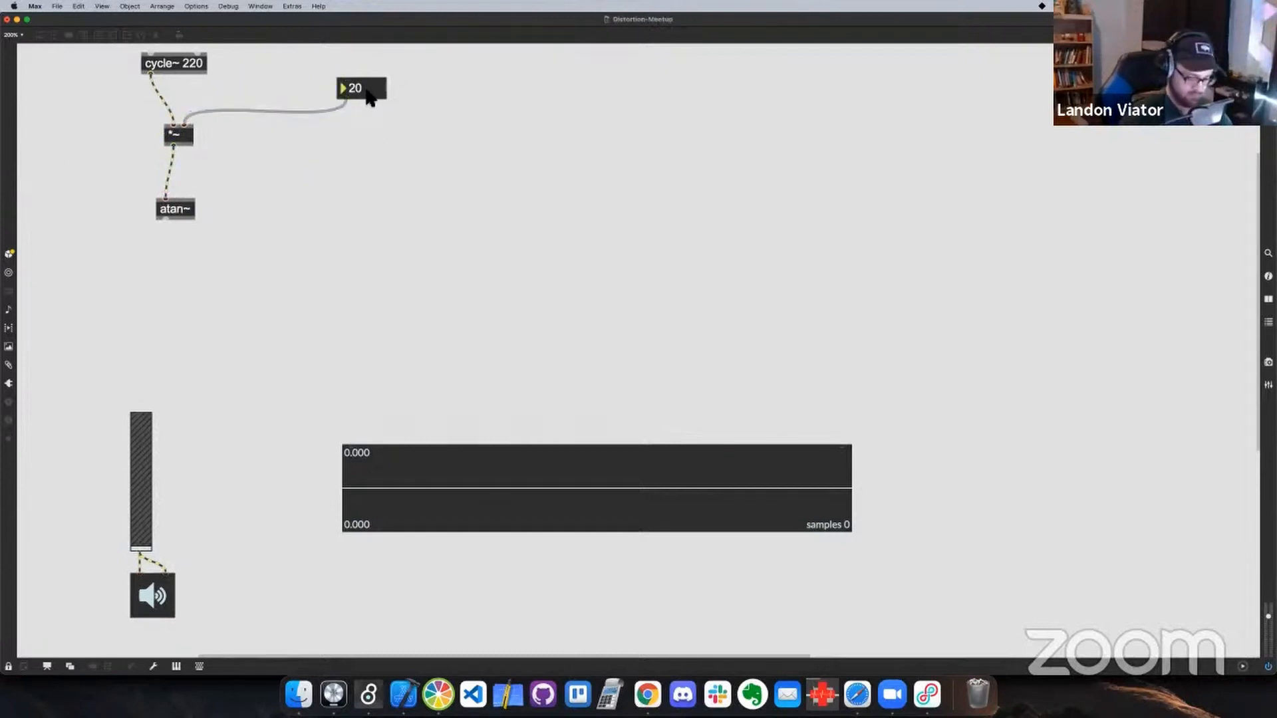
key("super+e")
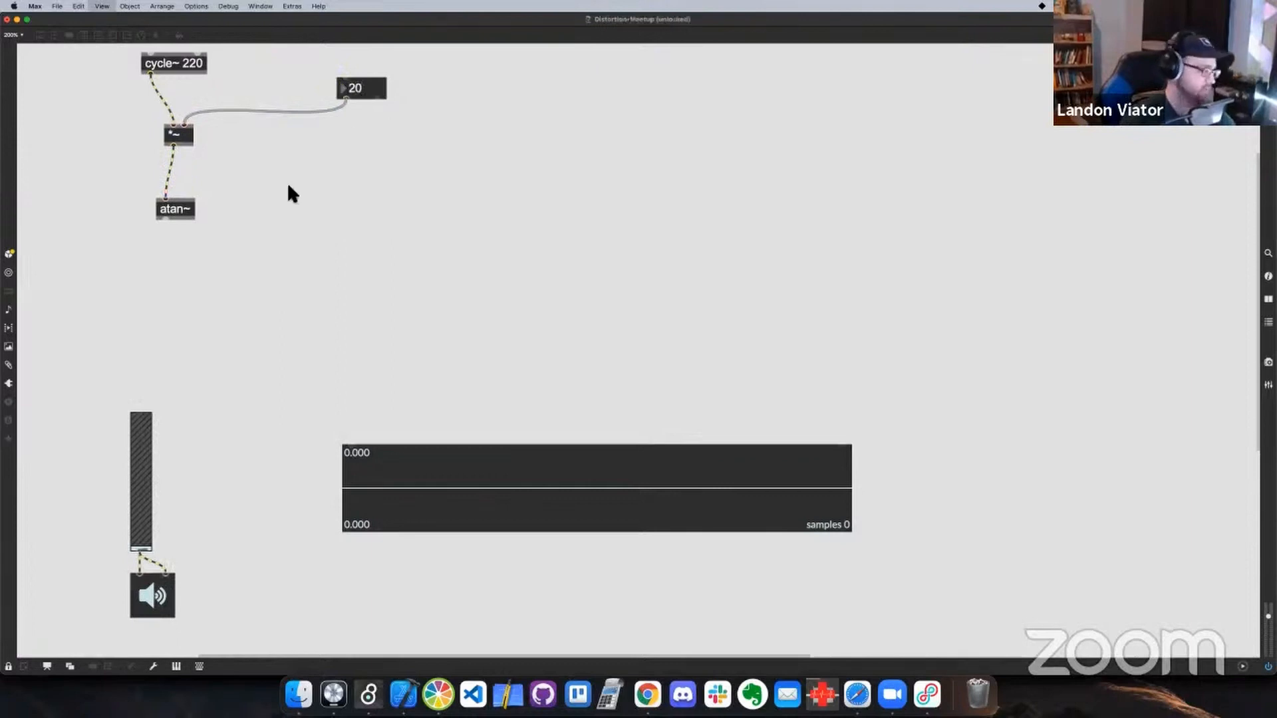
left_click_drag(166, 220, 345, 446)
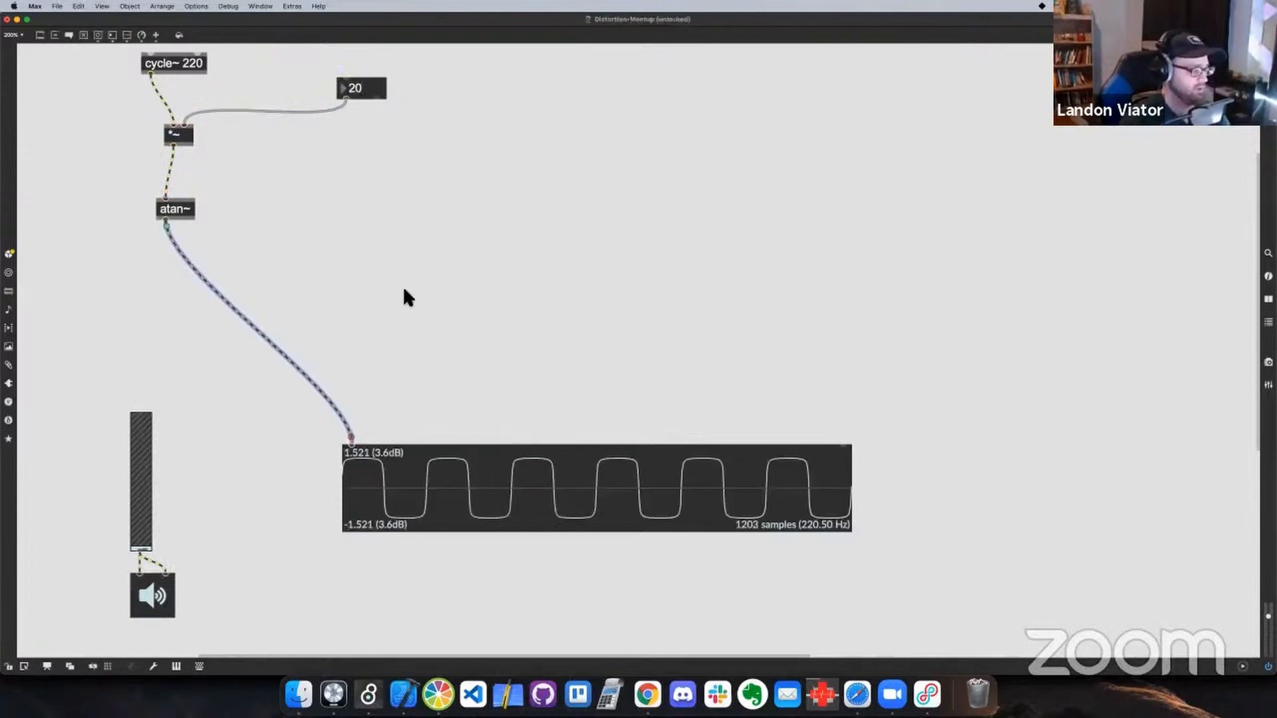
left_click_drag(525, 482, 466, 412)
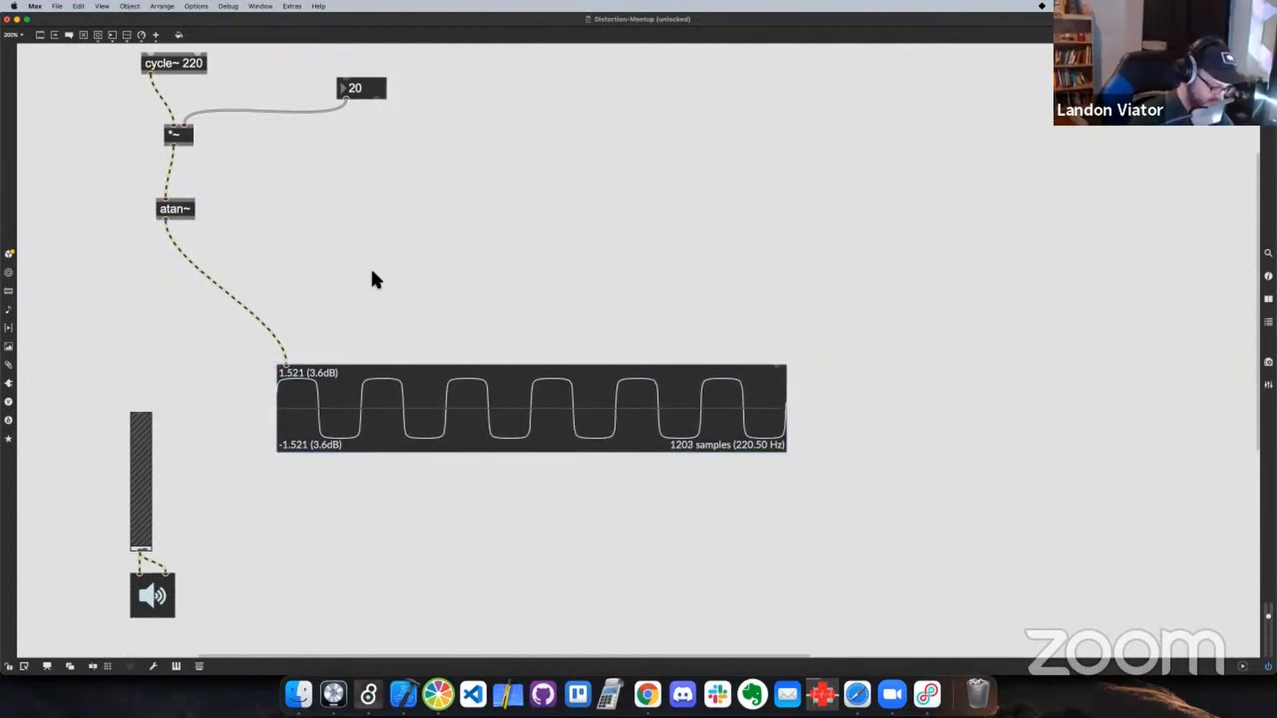
Add an svf~ 1000 filter object and insert it between atan~ and the scope using its first outlet
double_click(373, 273)
type("svf")
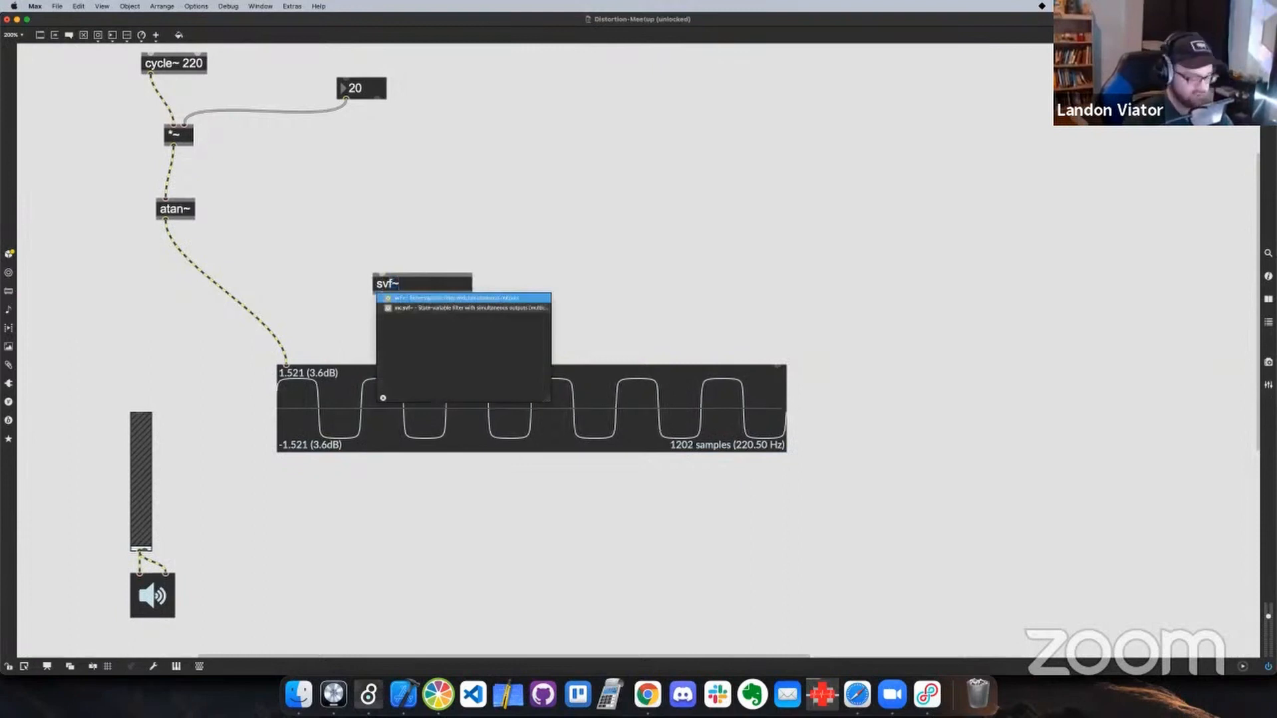
type("~ 1000")
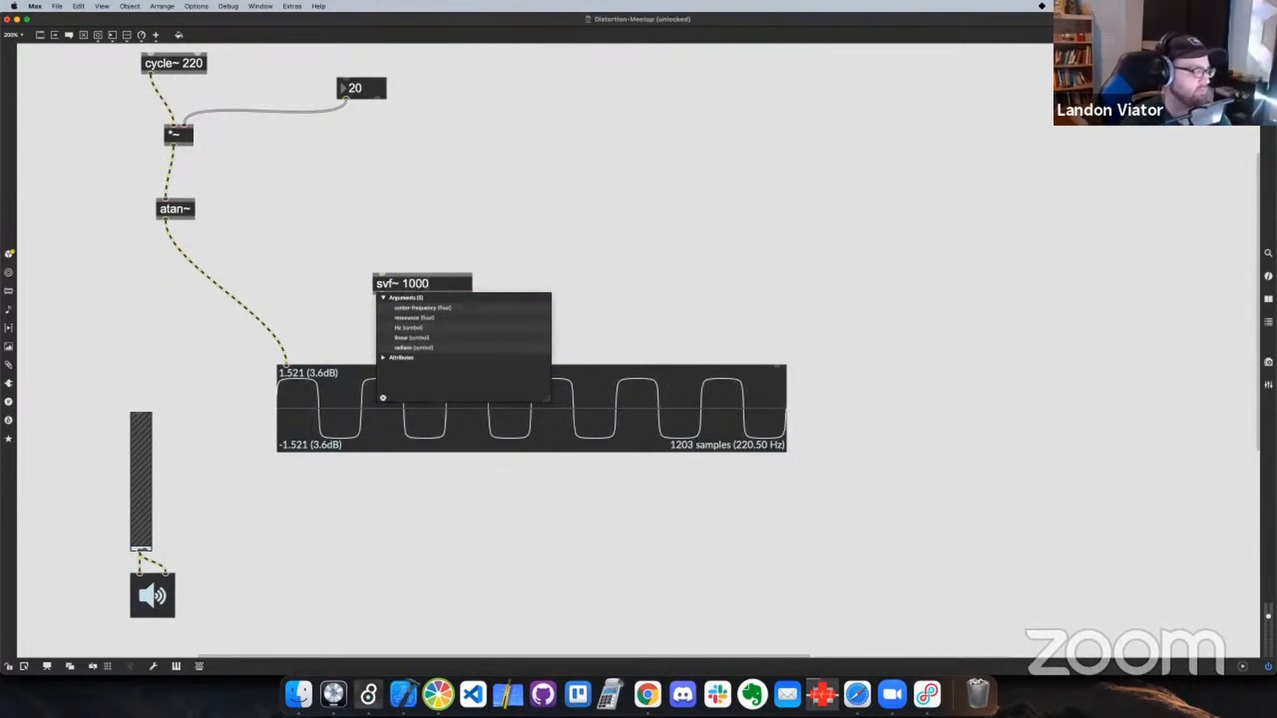
left_click(328, 231)
left_click(401, 293)
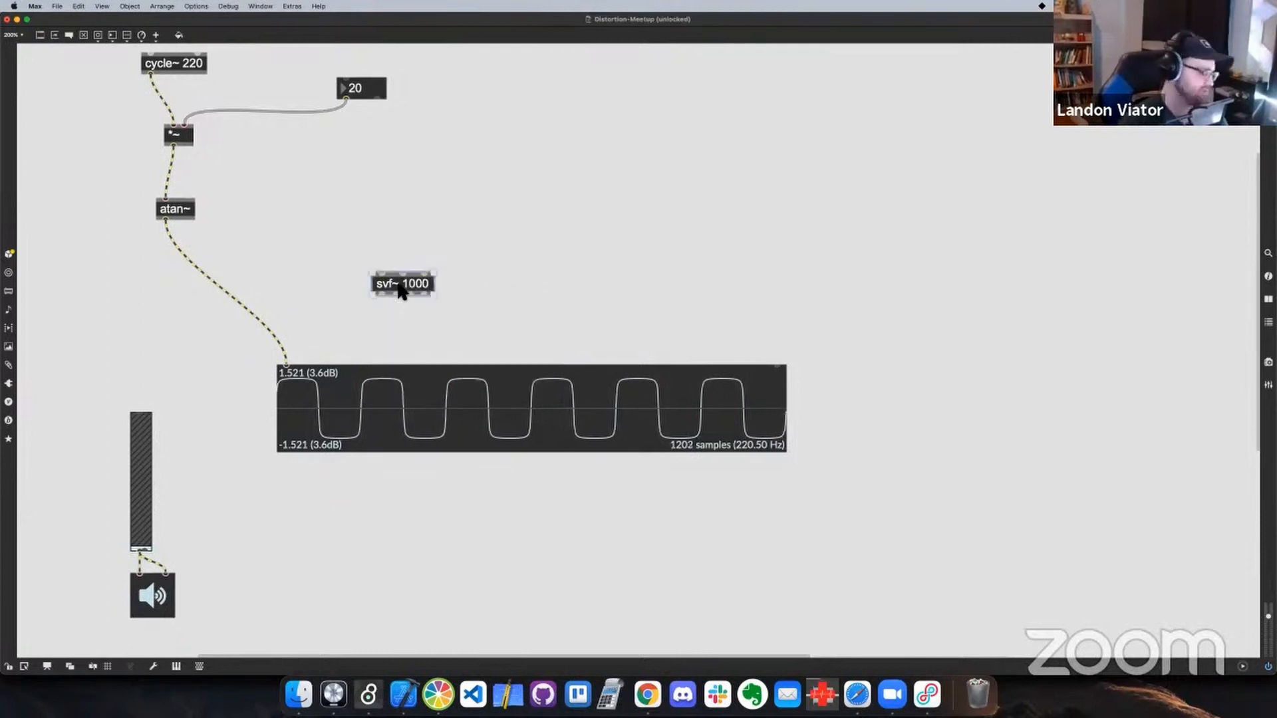
left_click_drag(401, 292, 238, 305)
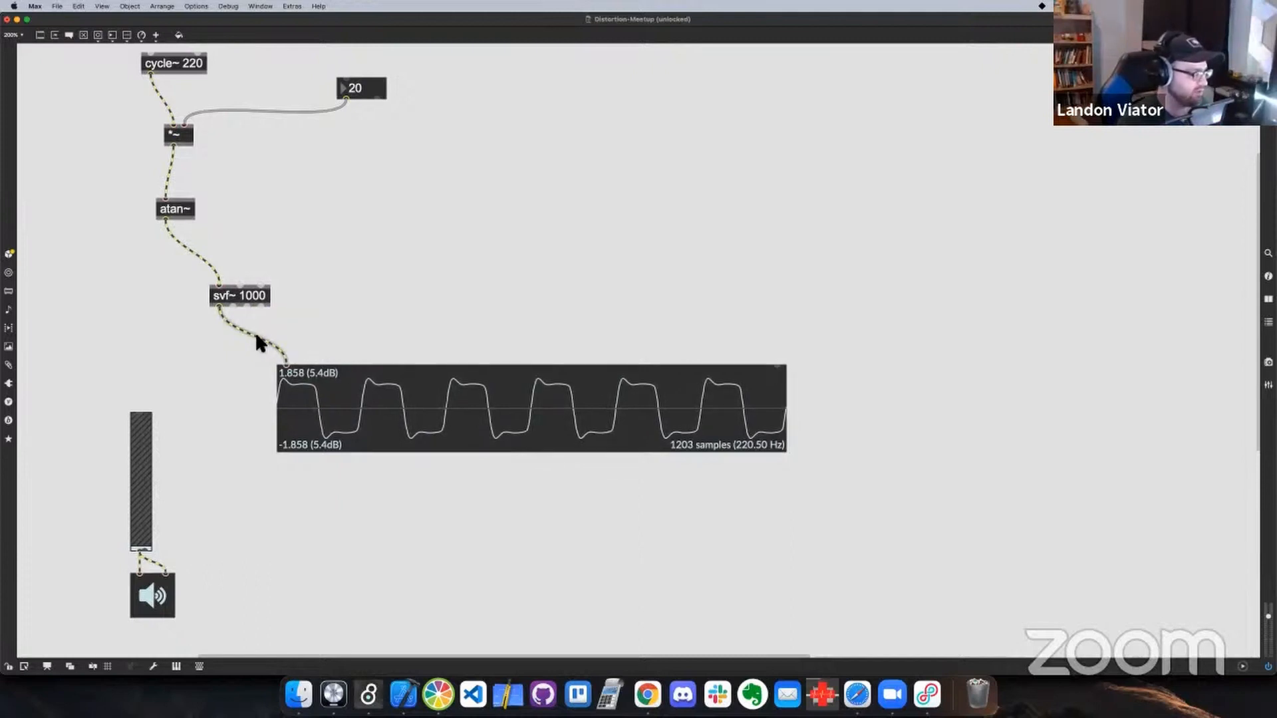
Feed the scope from each of the four svf~ 1000 outlets in turn to compare the waveforms, then return to the first
left_click(221, 310)
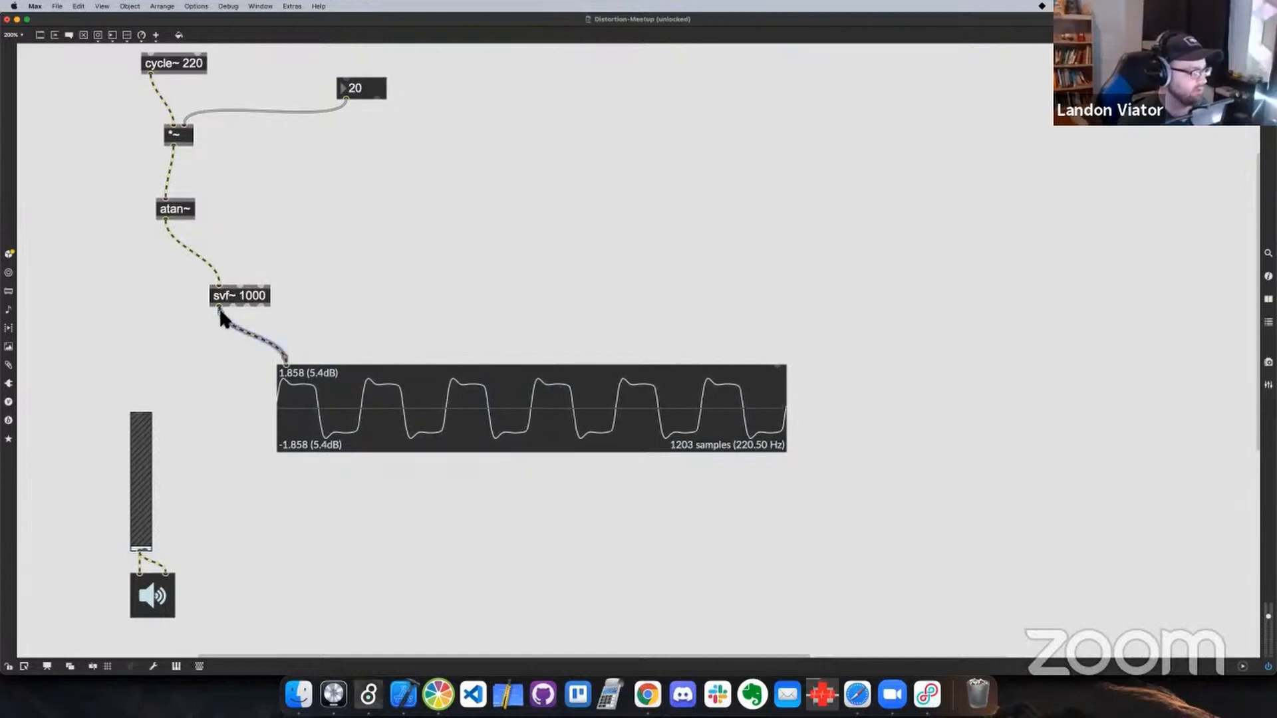
left_click_drag(219, 308, 233, 308)
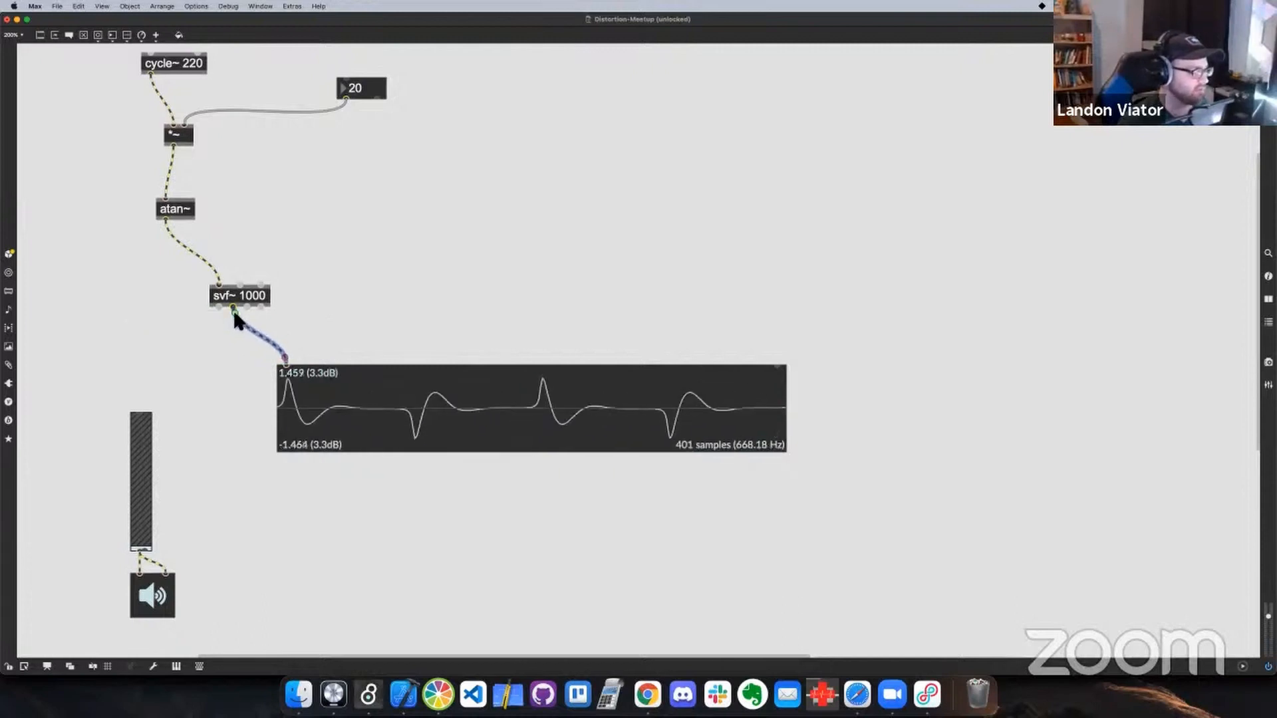
left_click_drag(234, 310, 249, 308)
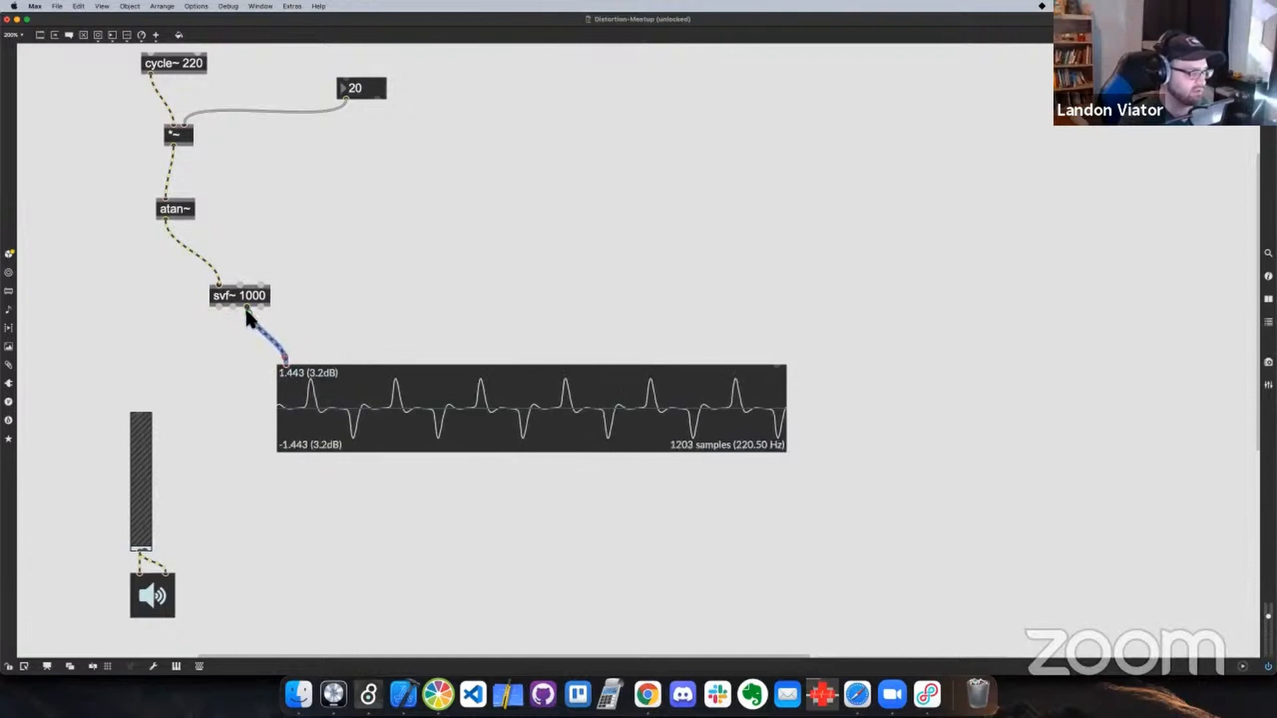
left_click_drag(258, 317, 262, 307)
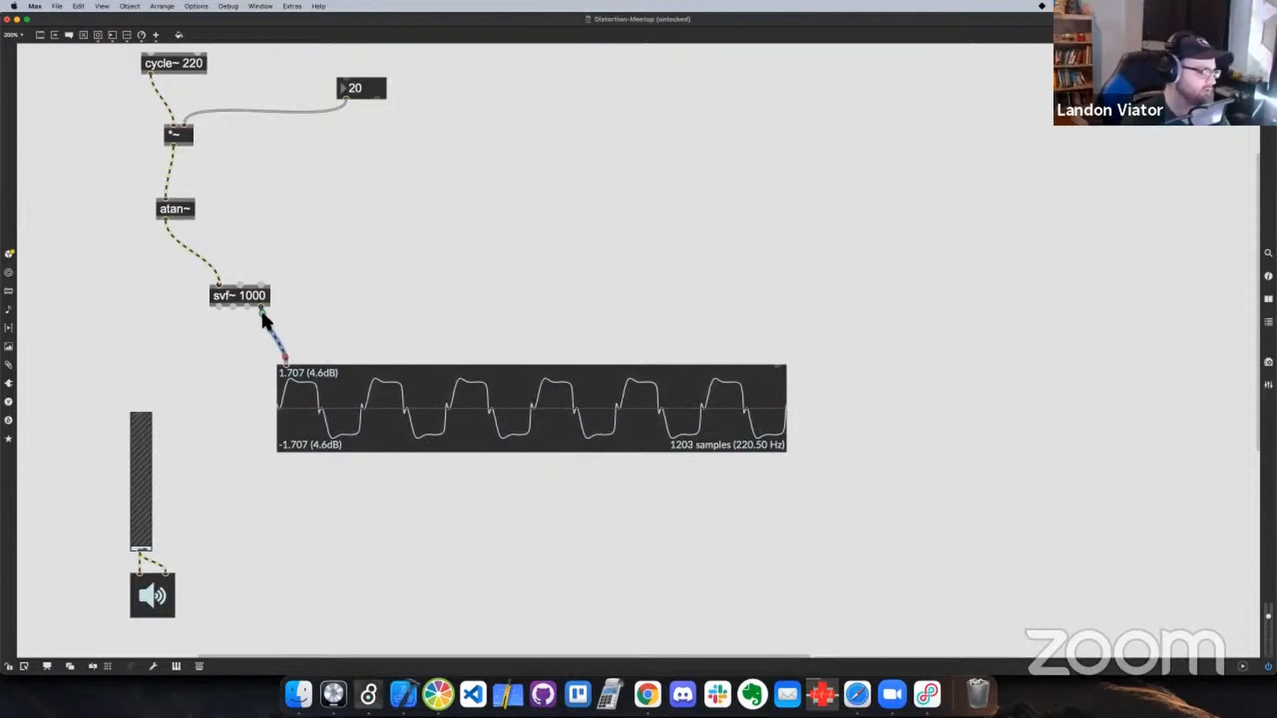
left_click_drag(261, 309, 219, 307)
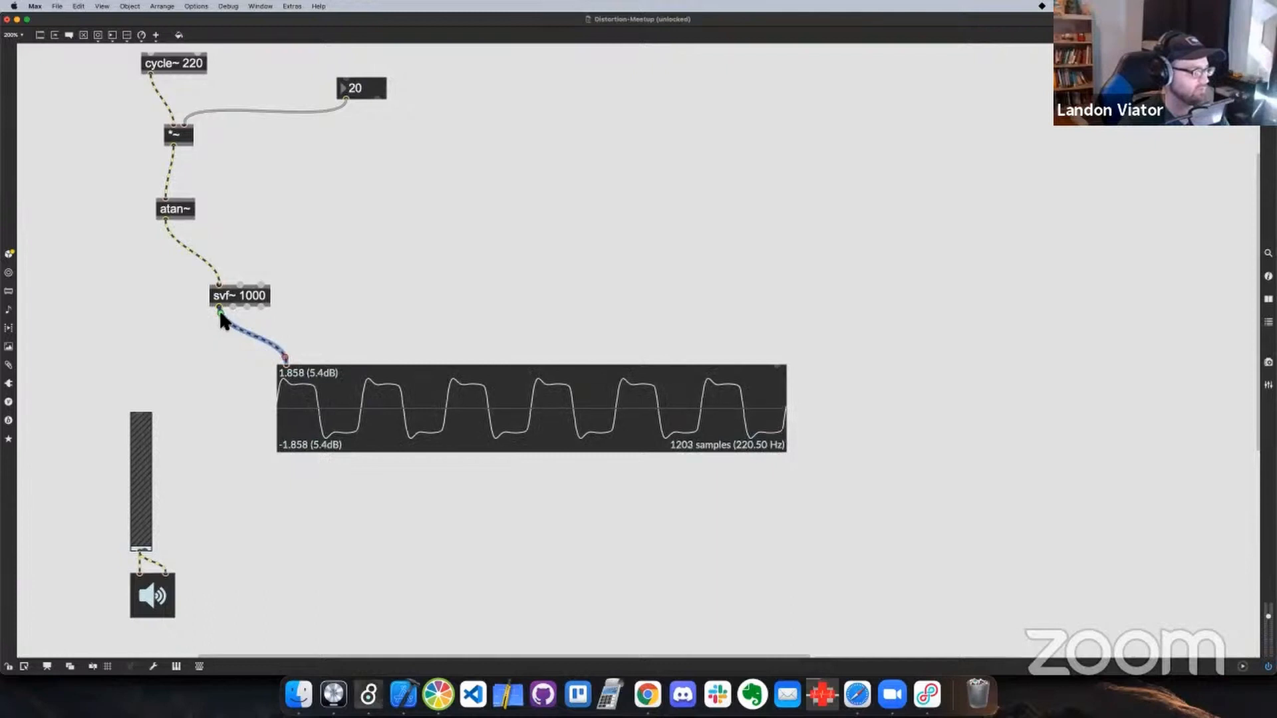
mouse_move(220, 308)
left_mouse_down()
mouse_move(261, 309)
mouse_move(219, 308)
left_mouse_up()
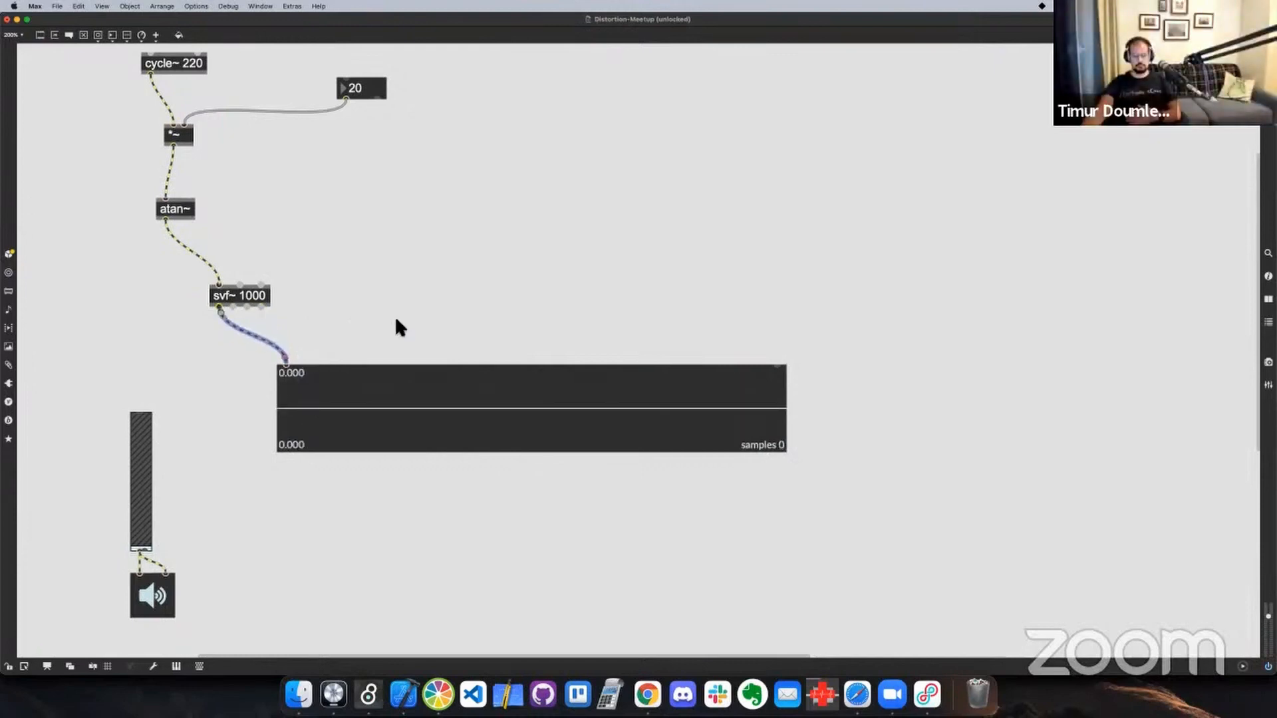
Switch to Xcode and bring up the processBlock code in PluginProcessor
left_click(404, 693)
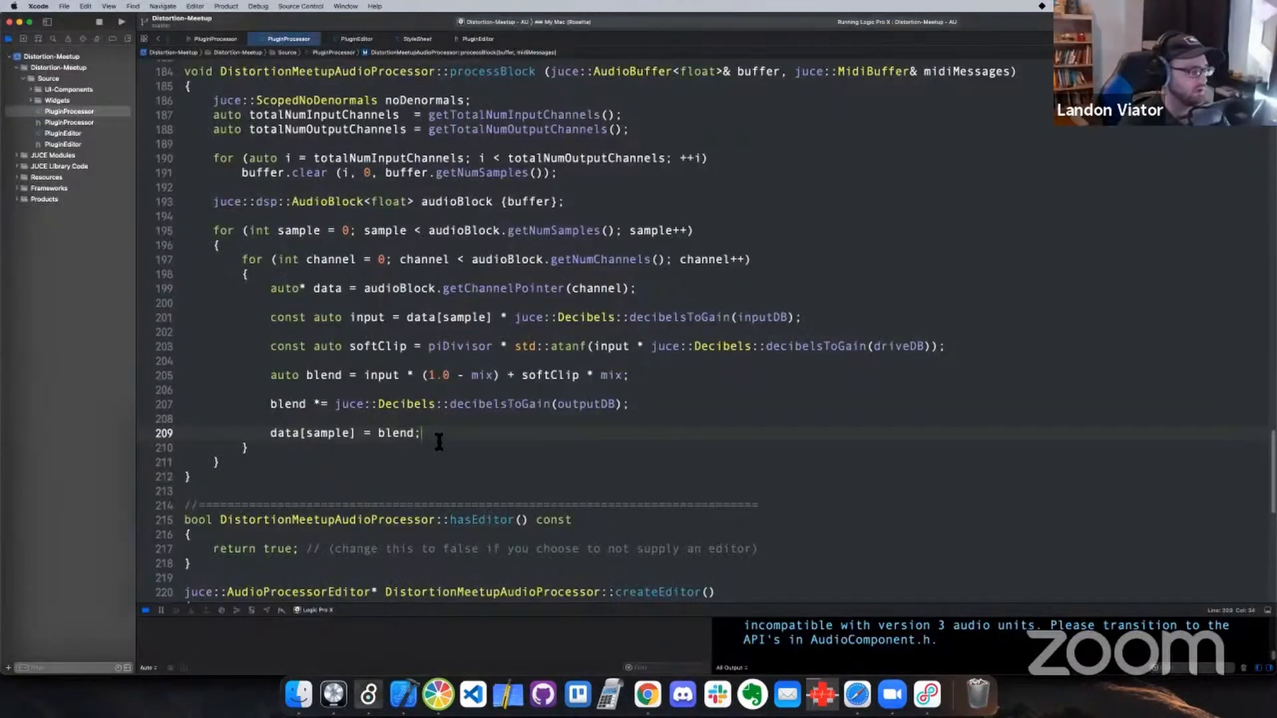
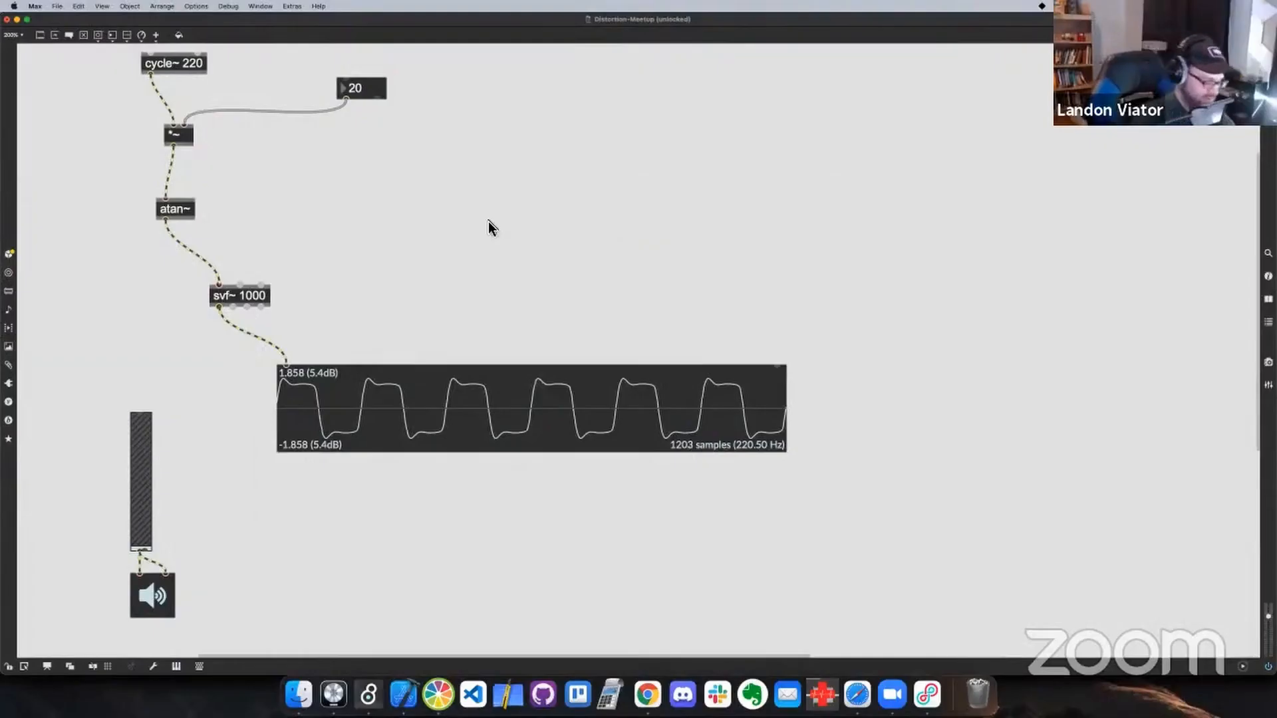
Add a gen~ object in the empty space above the scope
type("n")
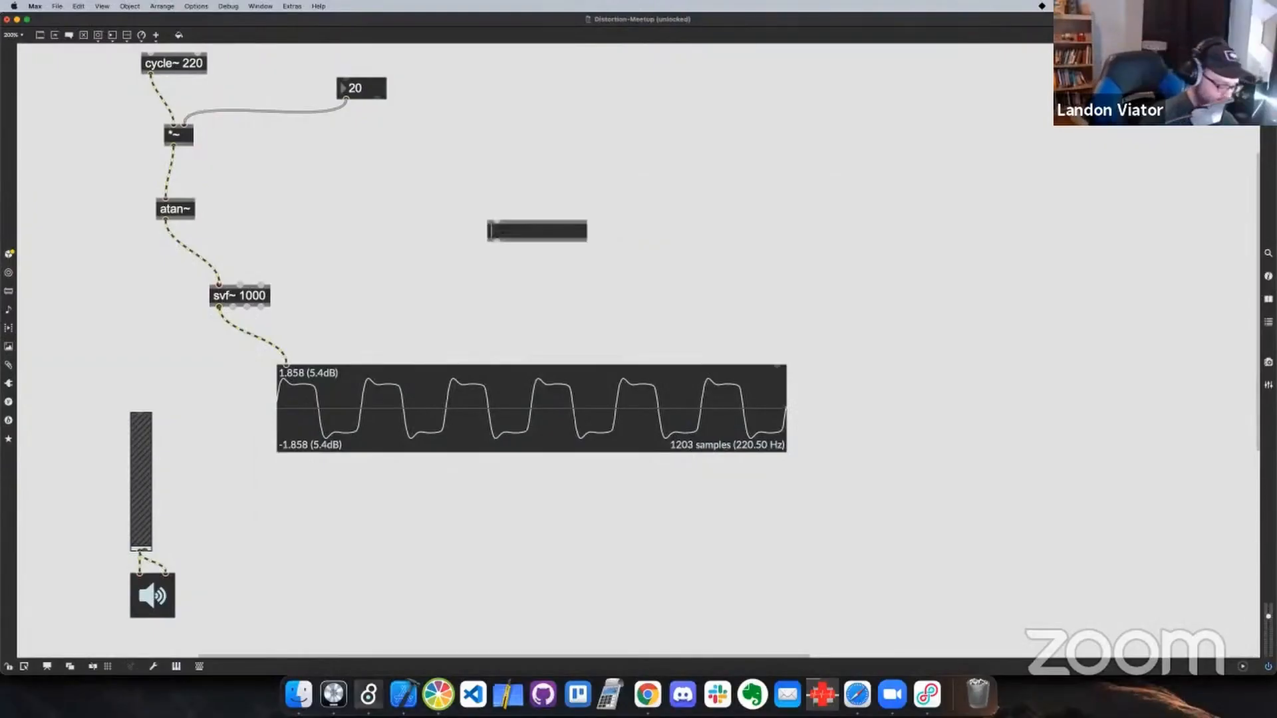
type("ge")
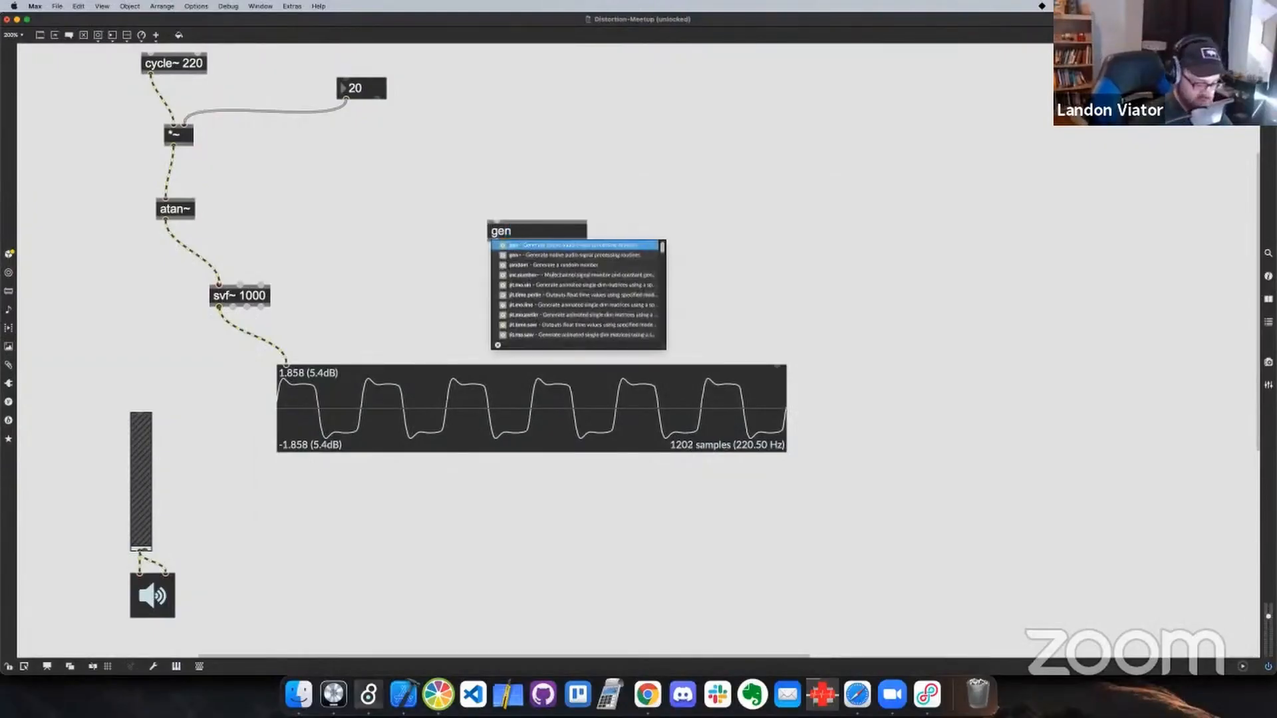
type("n")
key("Return")
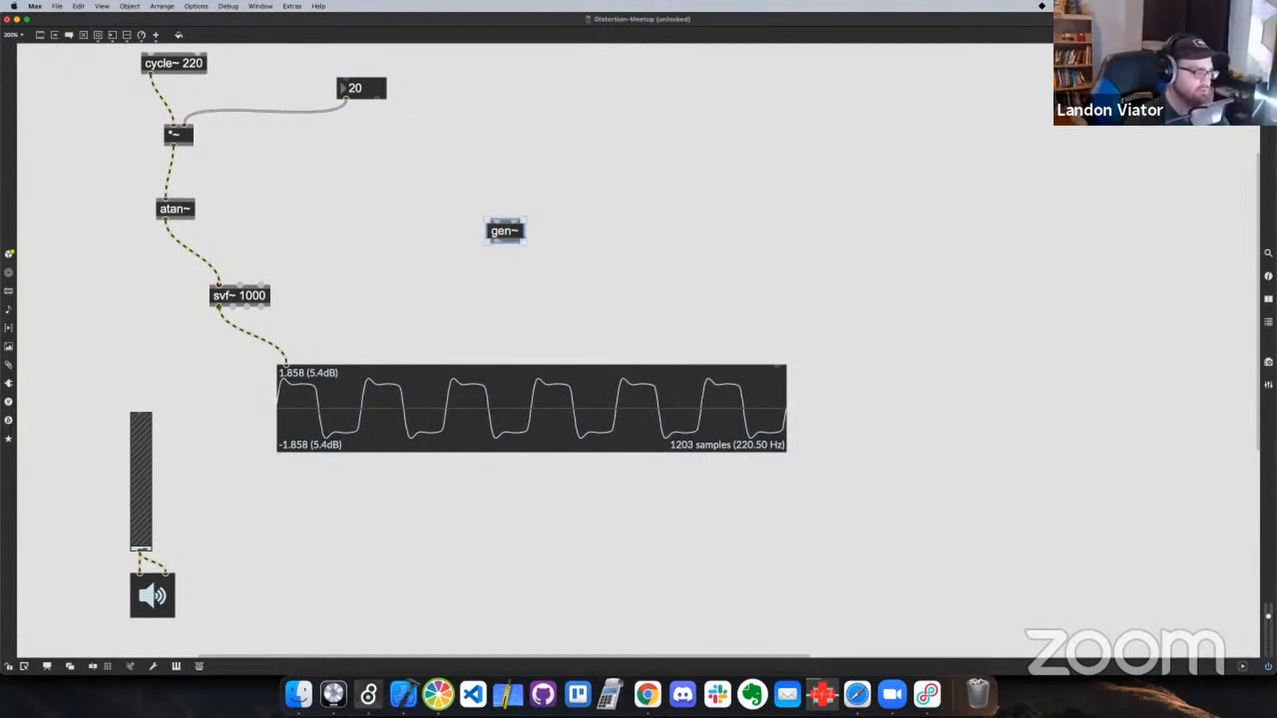
left_click(561, 178)
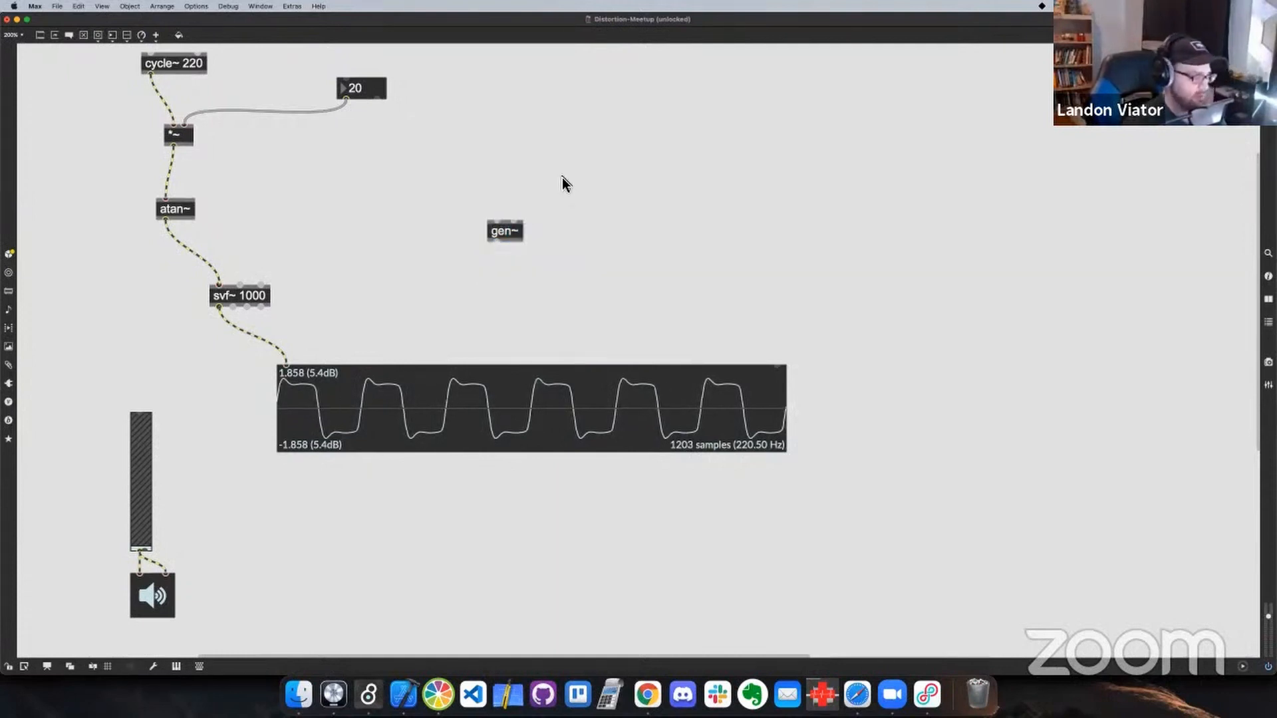
Open the gen~ object's inner patcher, enlarge its window and unlock it for editing
double_click(513, 235)
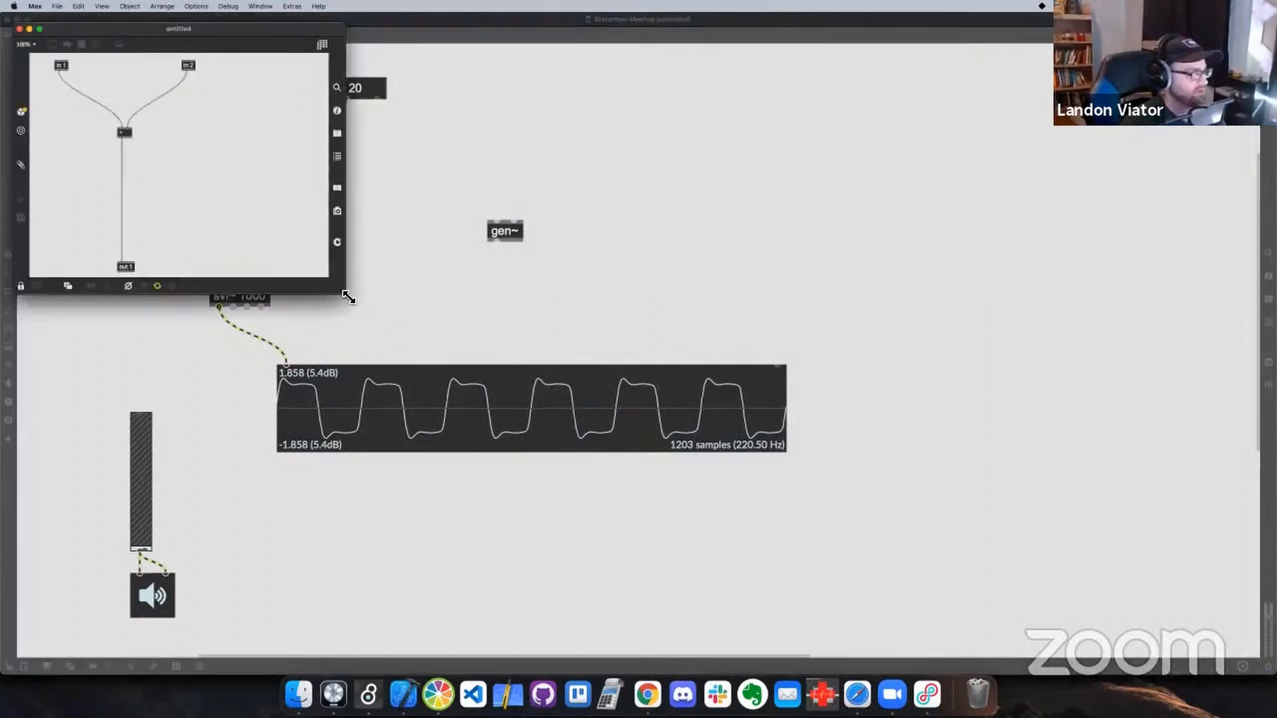
left_click_drag(348, 298, 472, 367)
key("super+e")
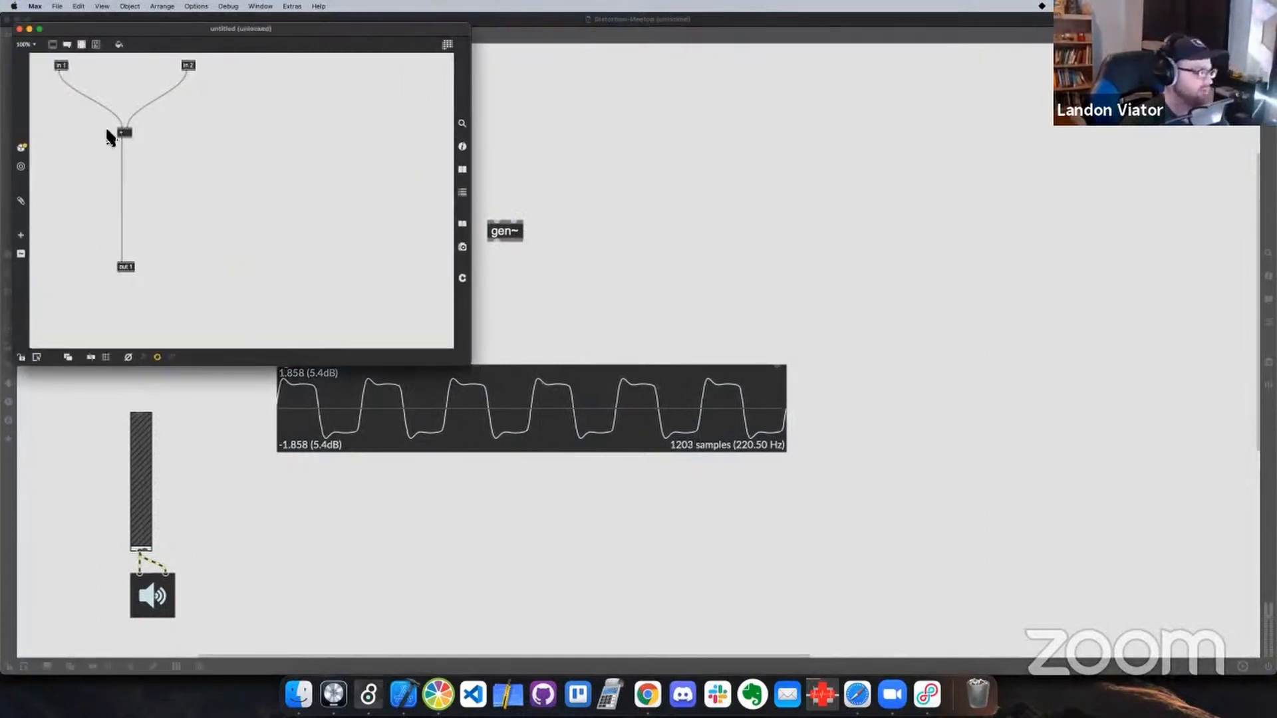
Delete the operator joining the two inputs in the gen~ patcher and move out 1 beneath in 1
left_click(133, 138)
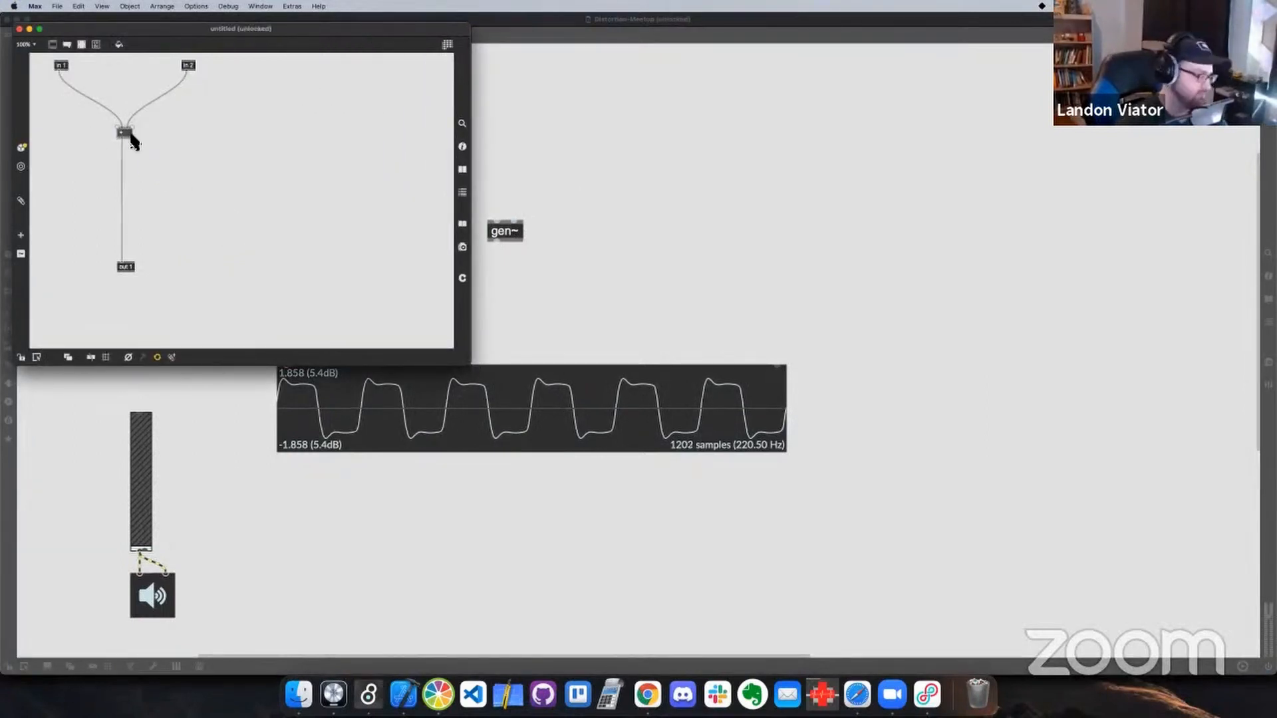
key("BackSpace")
left_click_drag(128, 268, 66, 268)
Add a codebox between the inputs and out 1 and widen it to more than twice its width
type("n")
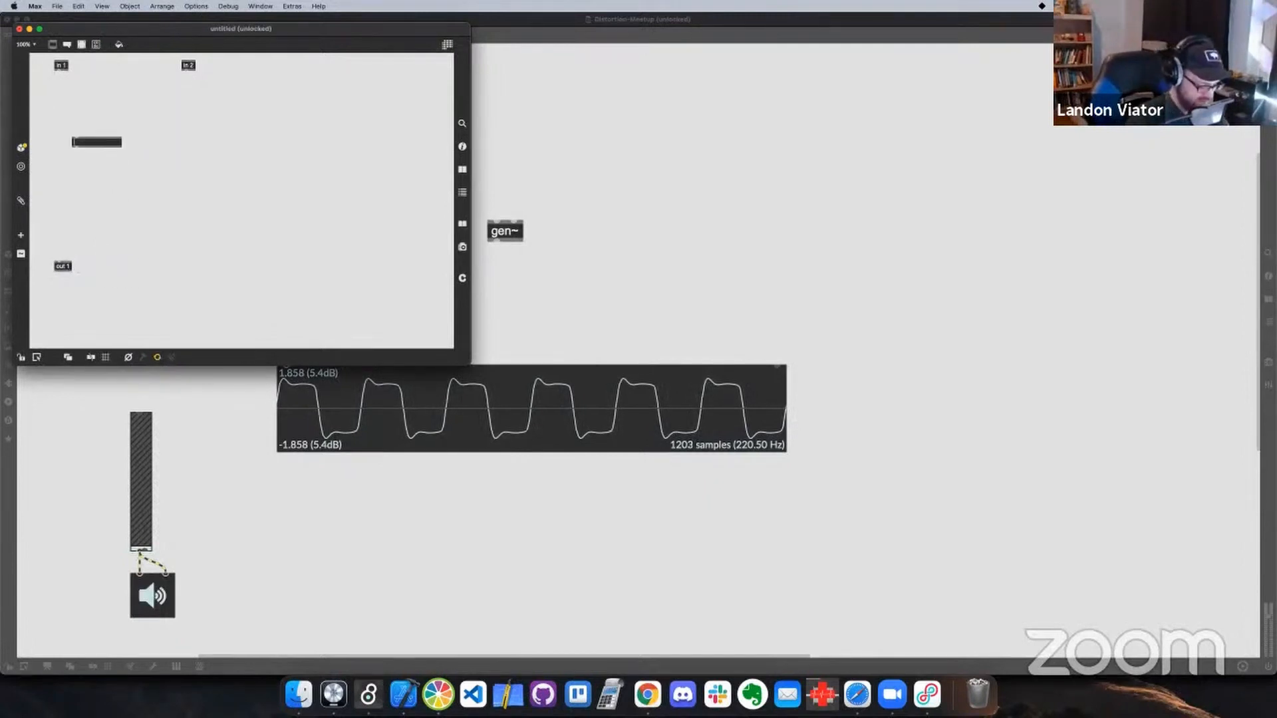
type("cod")
key("Return")
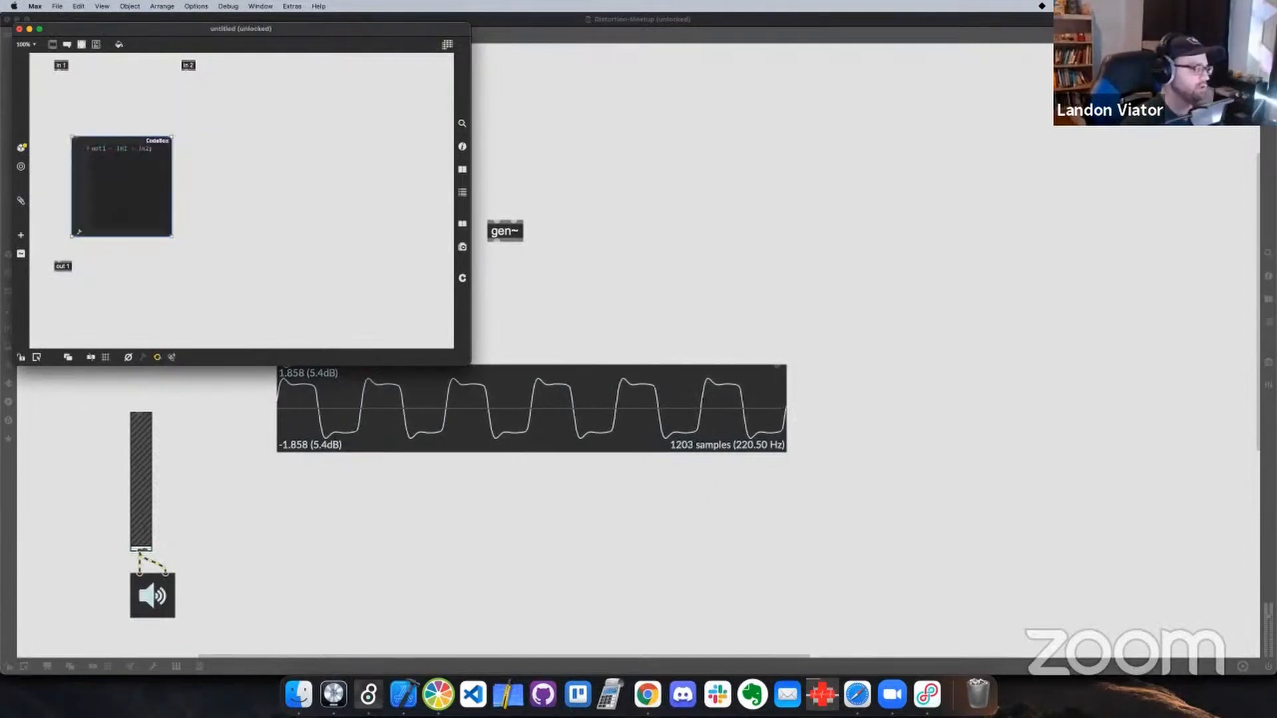
left_click_drag(174, 240, 309, 248)
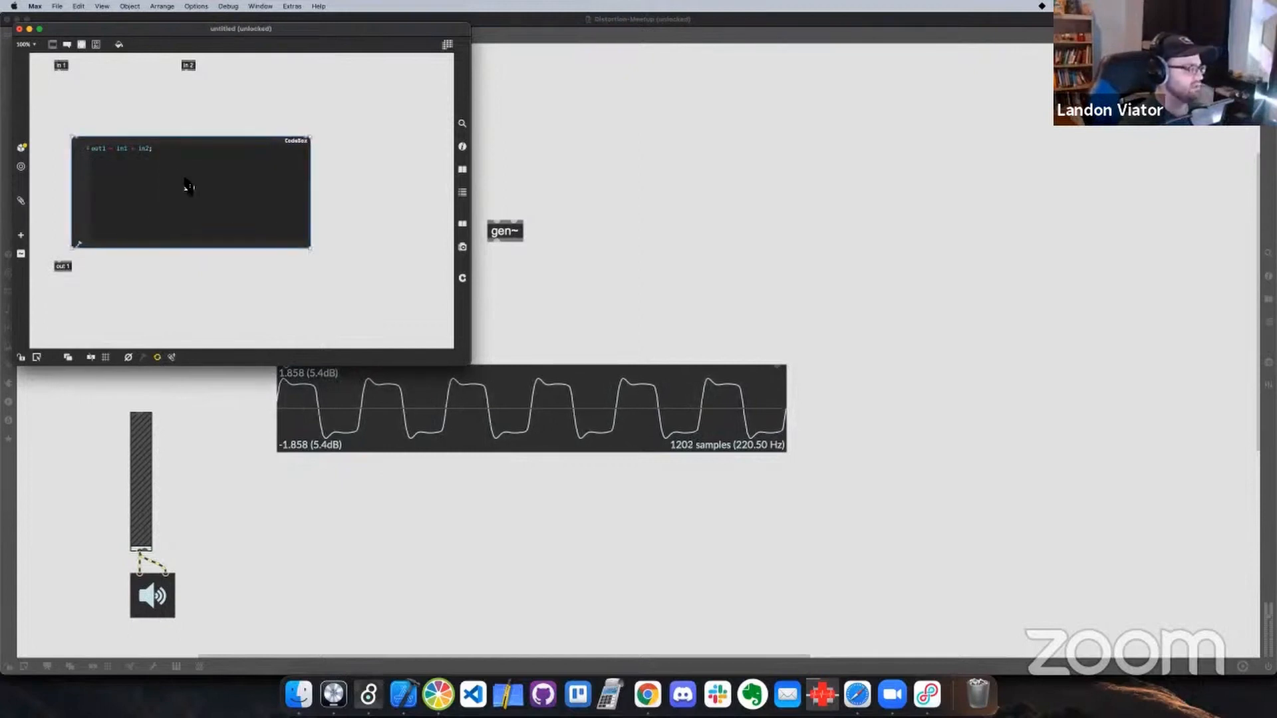
left_click(76, 126)
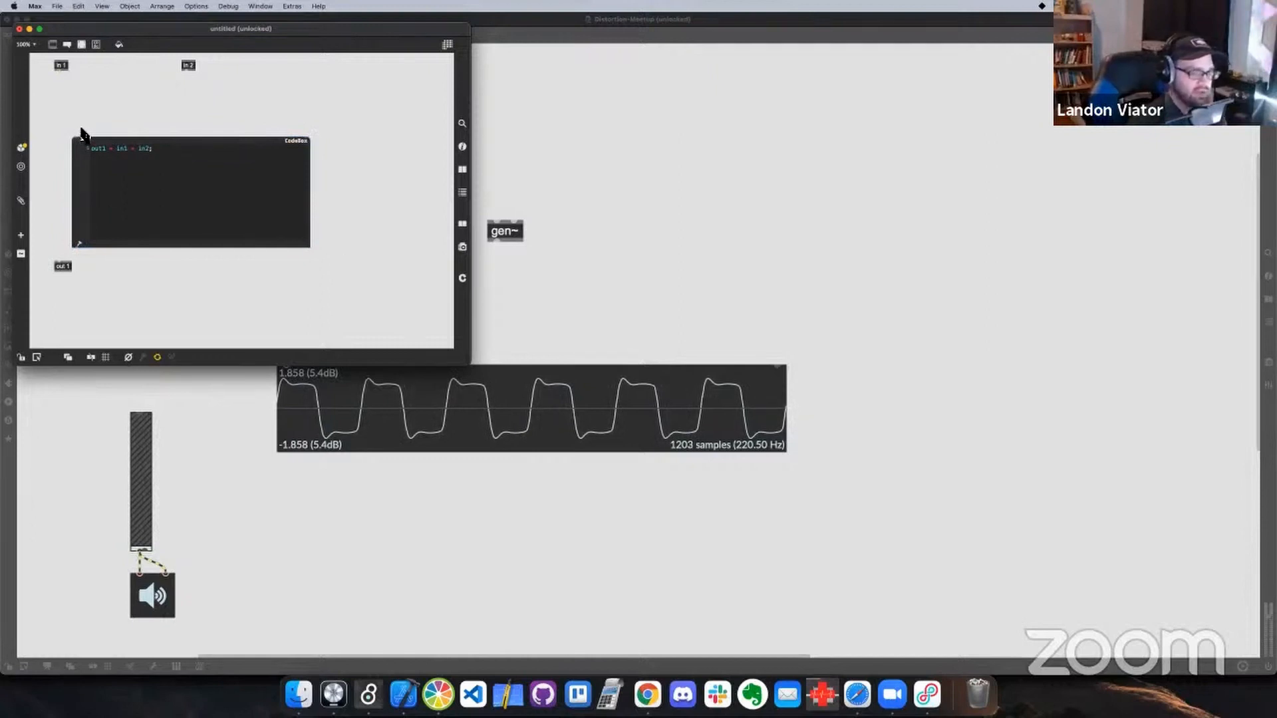
Move the gen~ patcher window clear of the gen~ object, and align the codebox and out 1 closer beneath in 1
left_click_drag(117, 31, 533, 128)
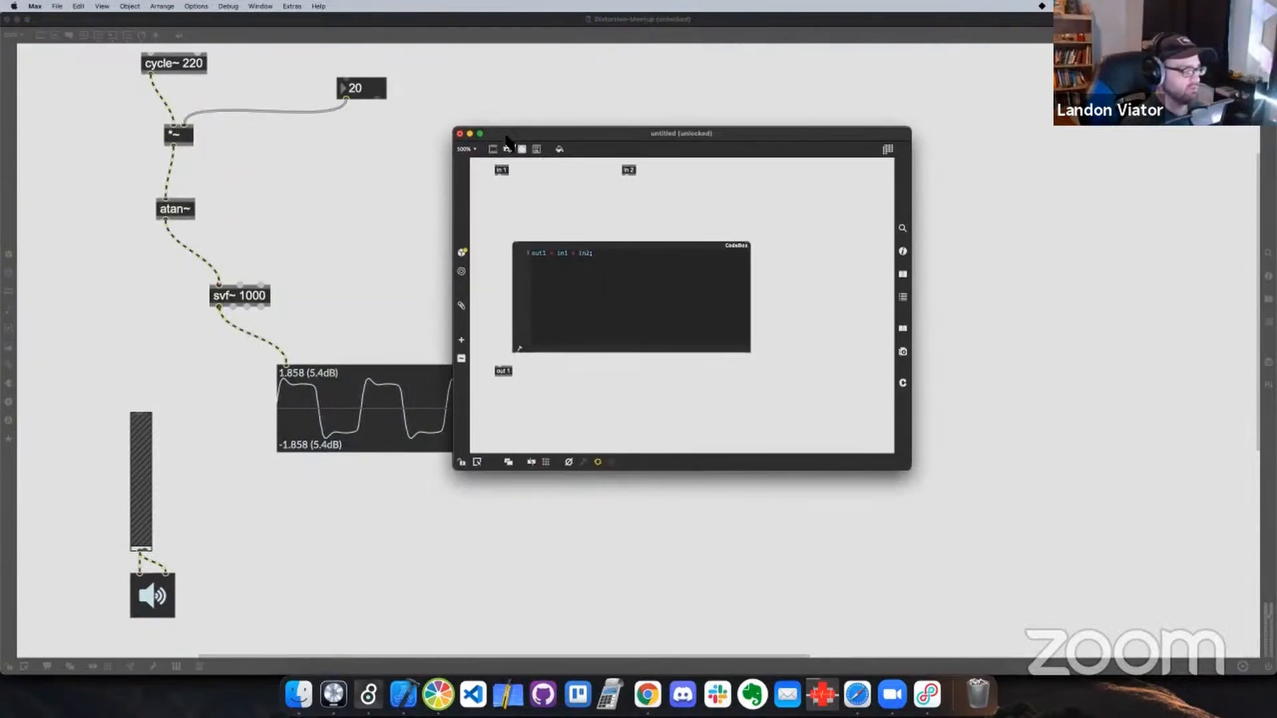
left_click_drag(509, 141, 591, 190)
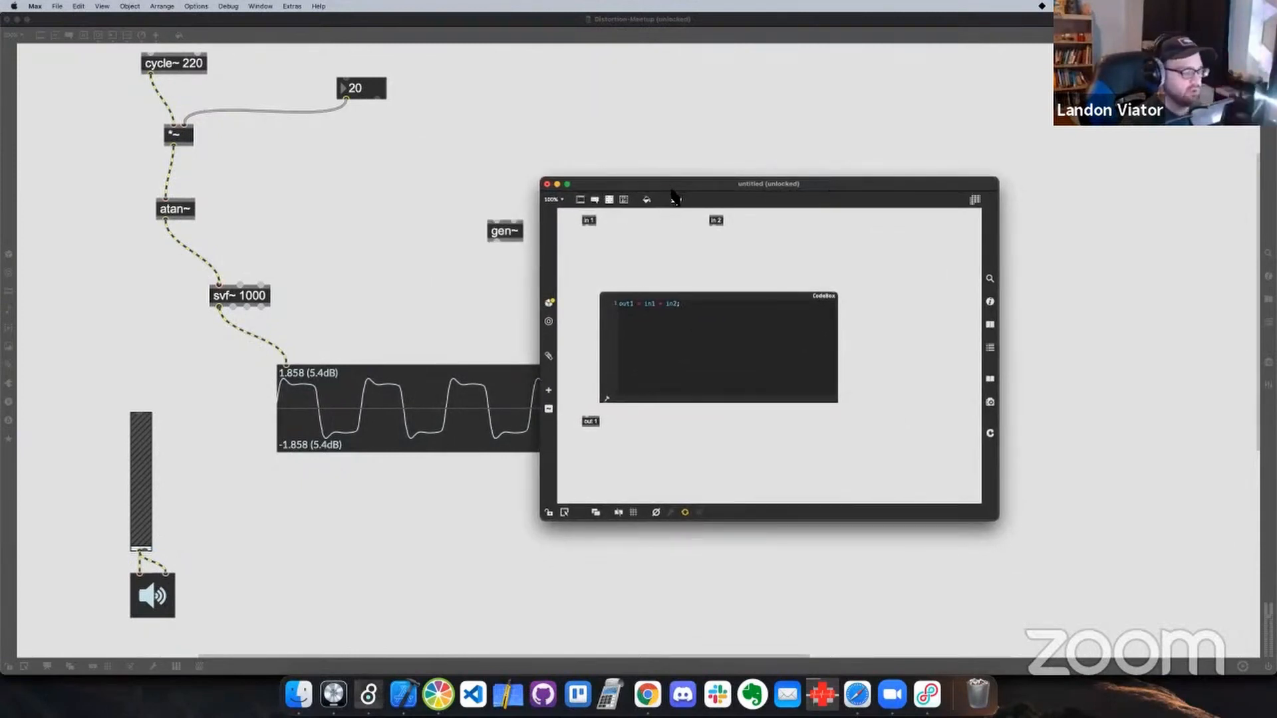
left_click_drag(672, 190, 674, 196)
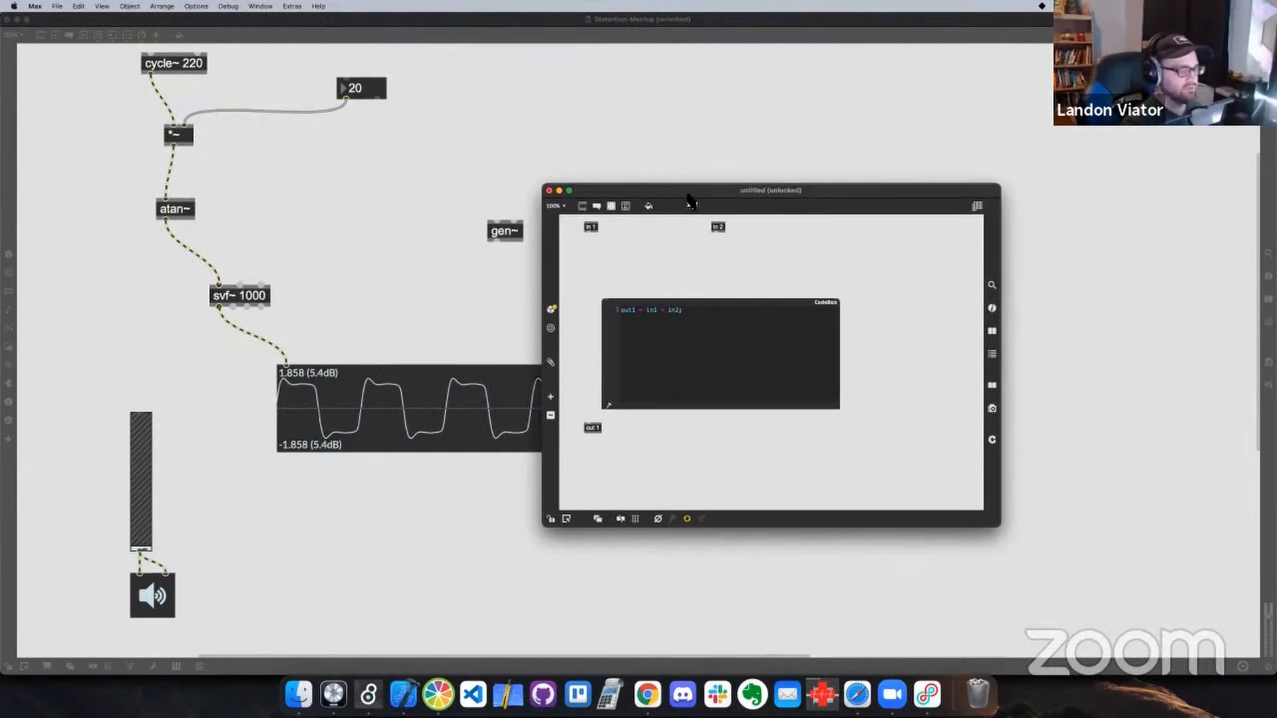
left_click_drag(690, 200, 692, 142)
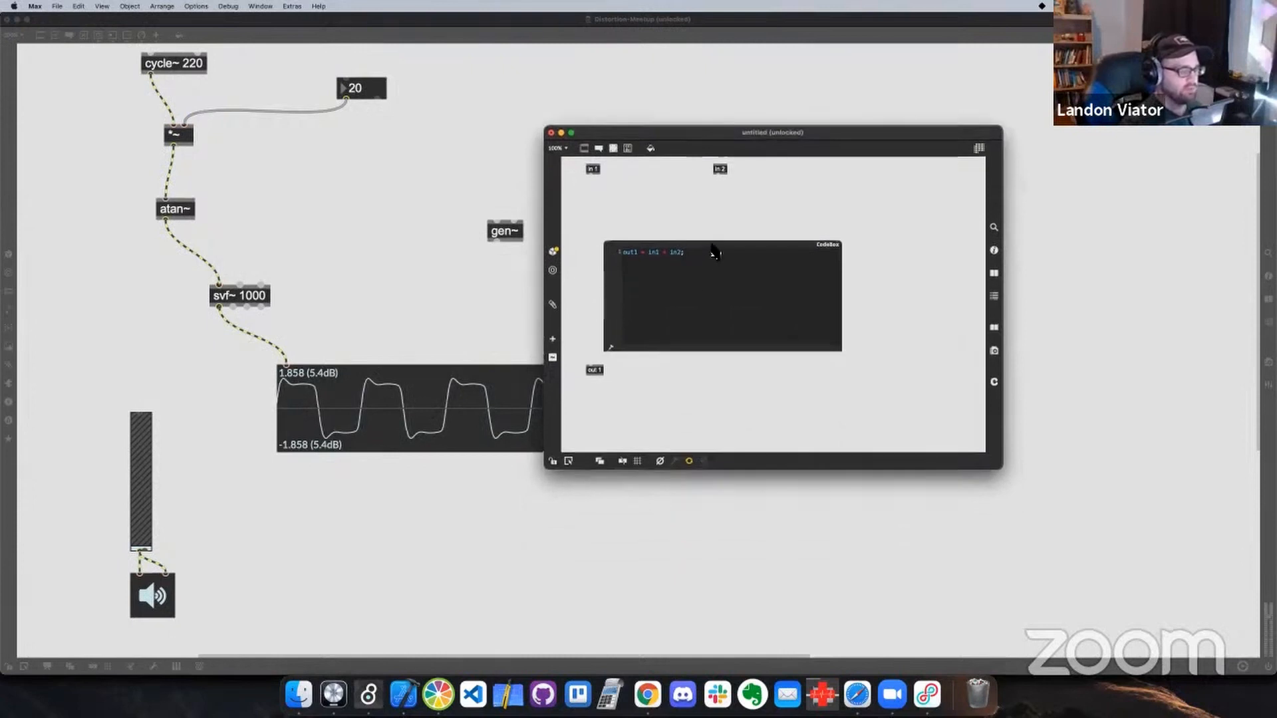
left_click_drag(713, 252, 696, 211)
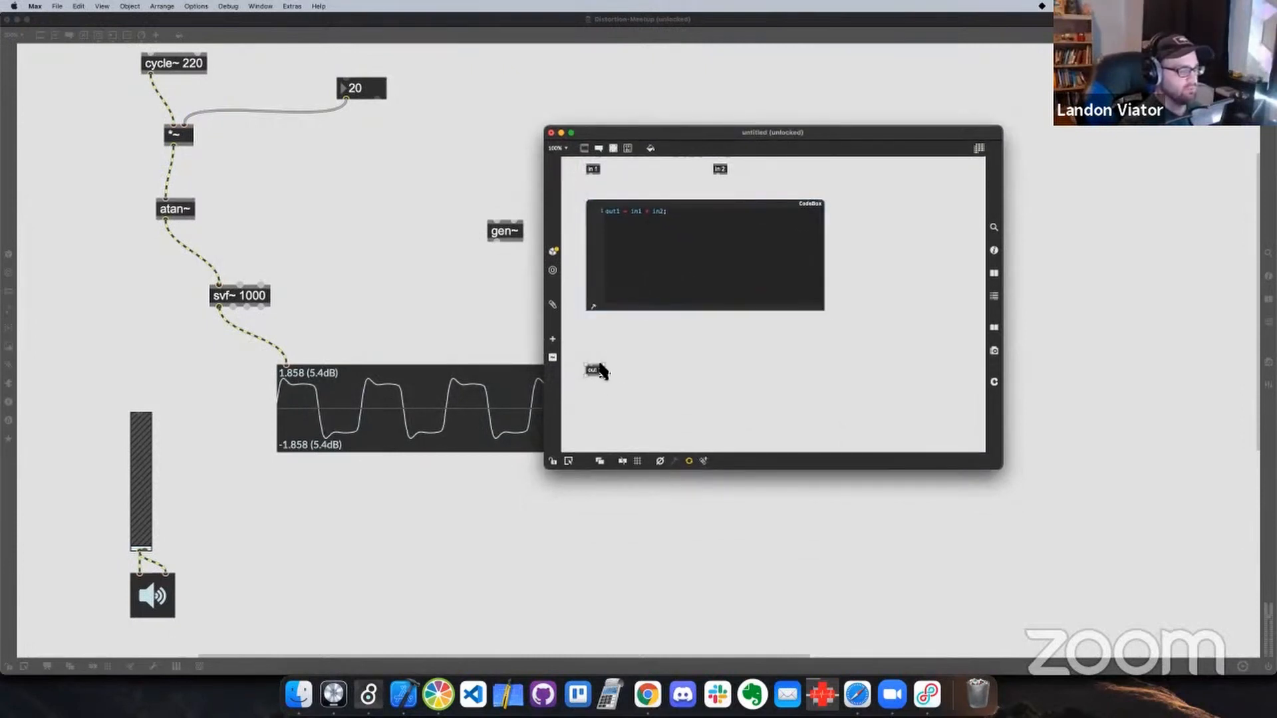
left_click_drag(602, 370, 602, 337)
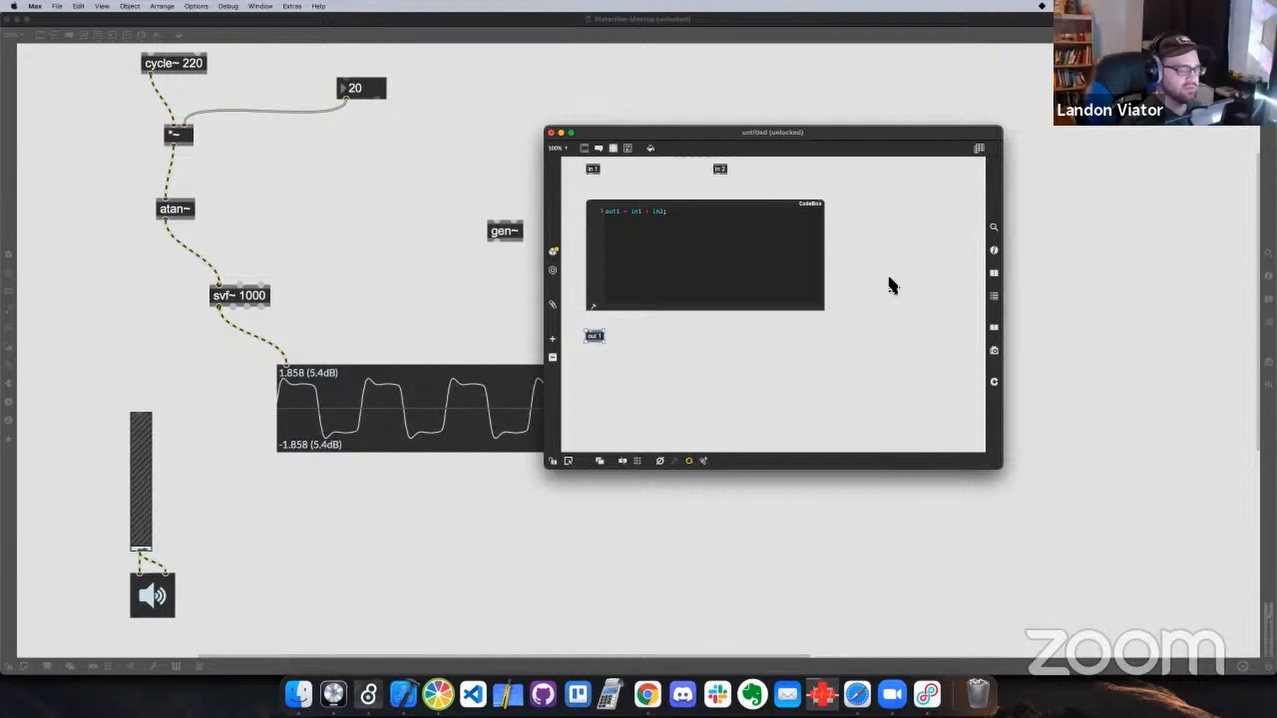
Close the gen~ patcher window and switch to Zoom
left_click(551, 133)
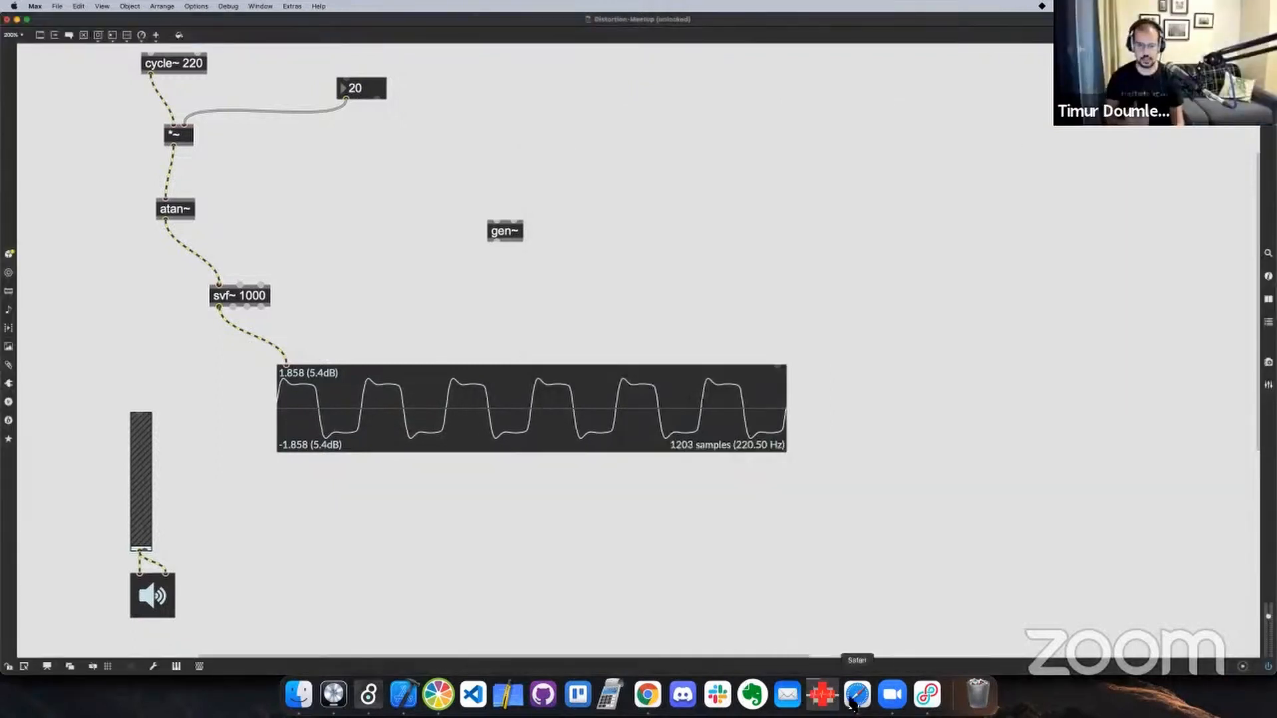
left_click(892, 695)
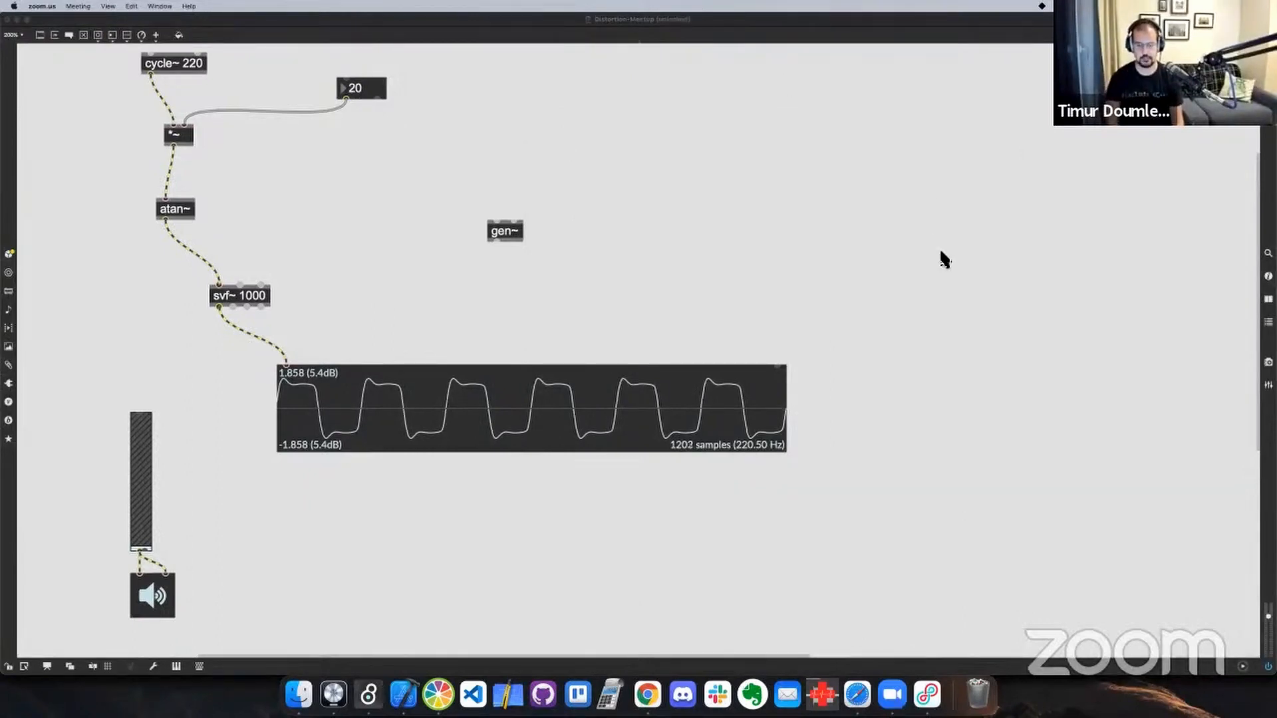